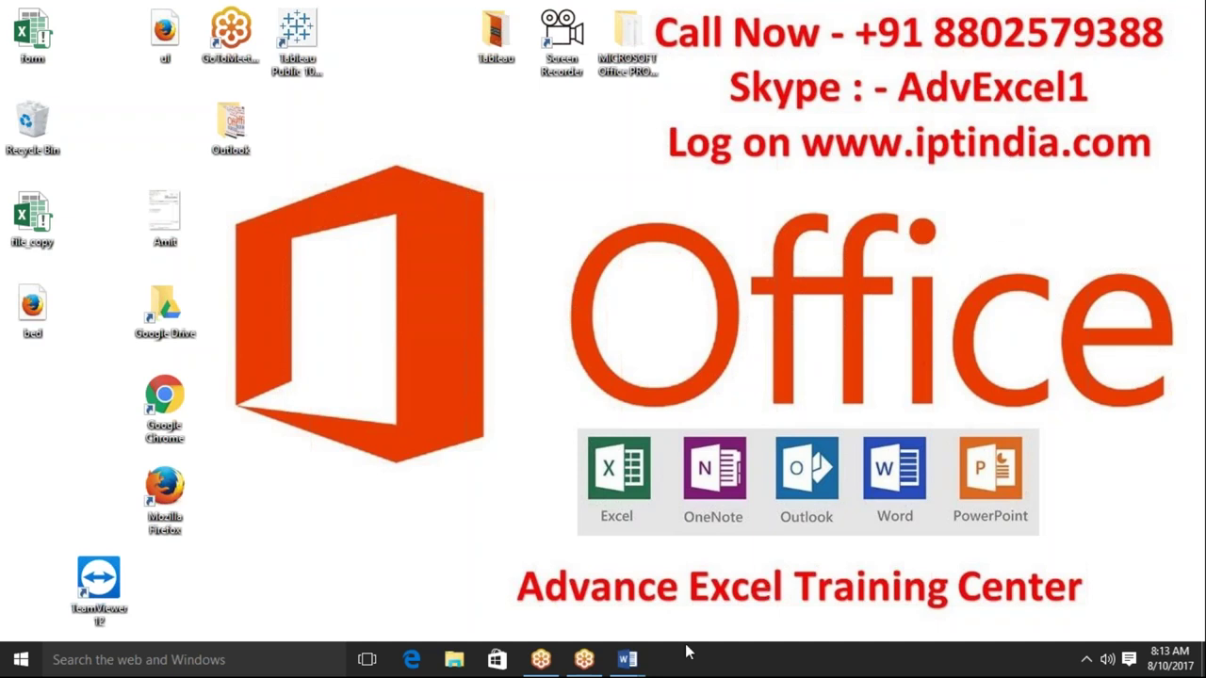
Launch Word from the taskbar to a blank Document1 and place the caret at the page start
click(626, 660)
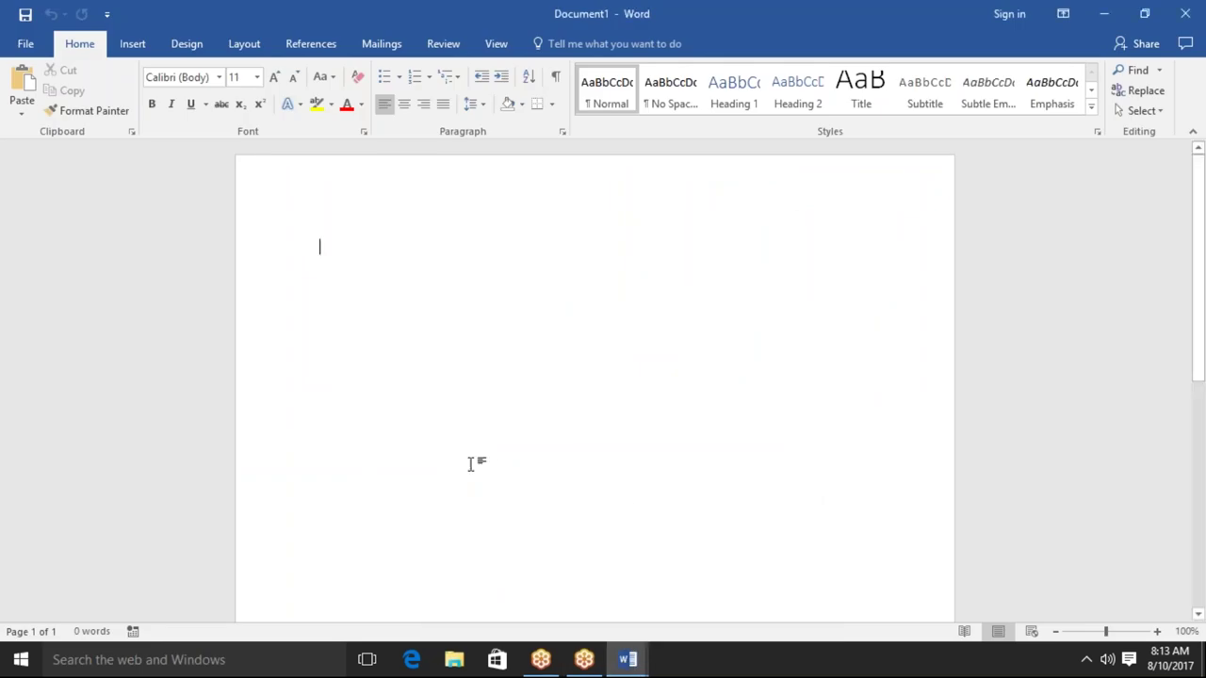
click(1087, 659)
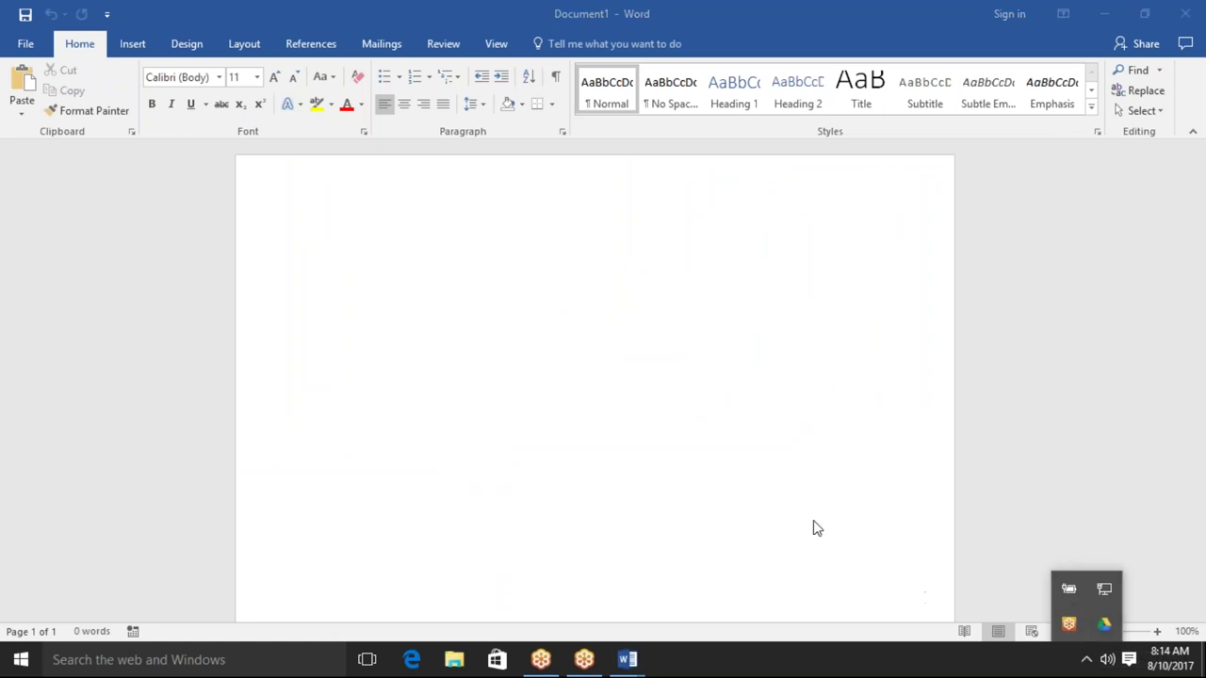
click(829, 429)
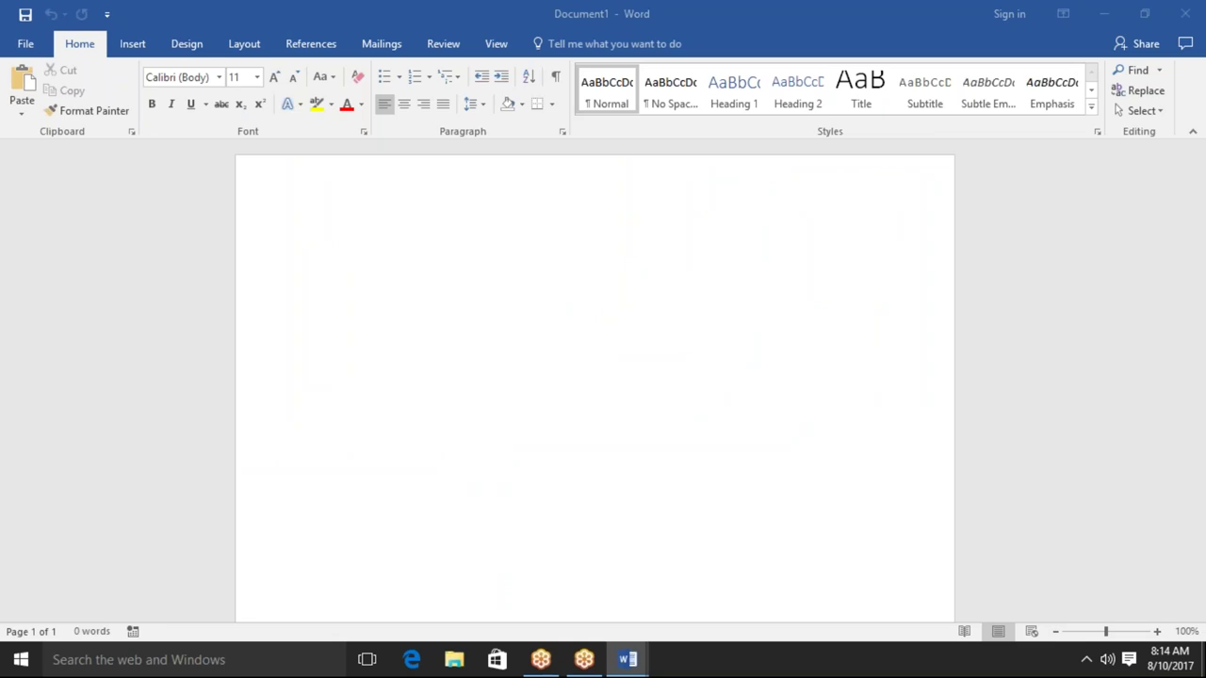
click(424, 249)
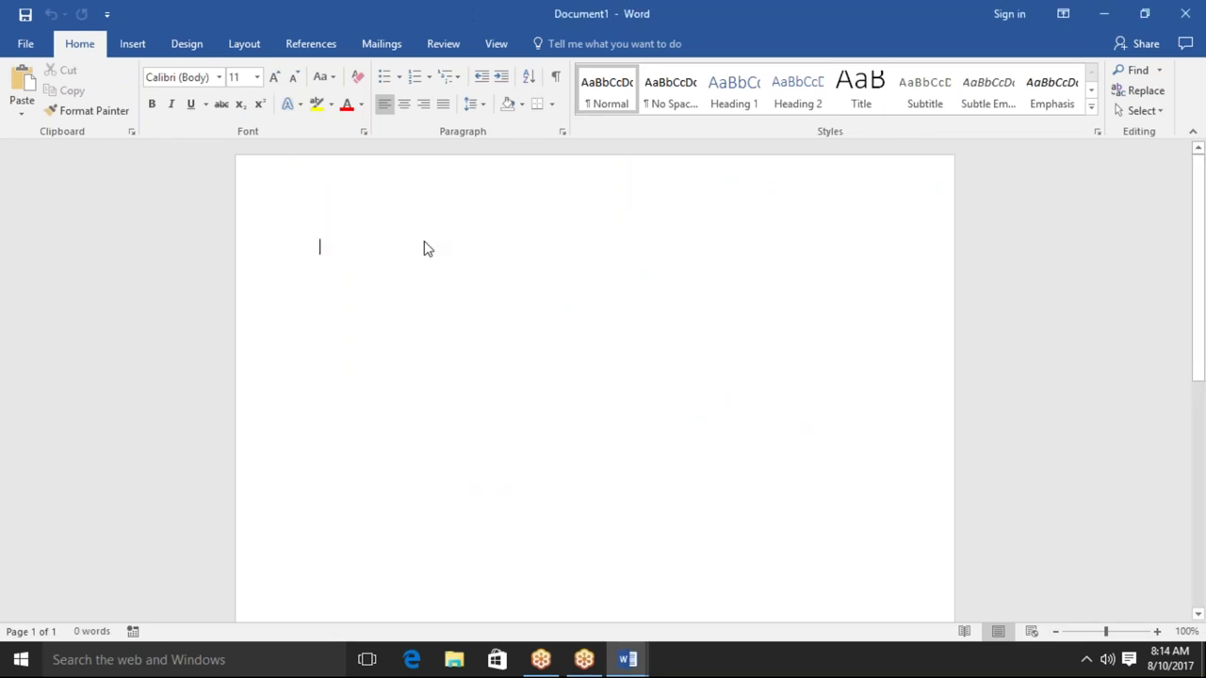
Generate five sample paragraphs with the =rand() formula
text(=rand())
key(Return)
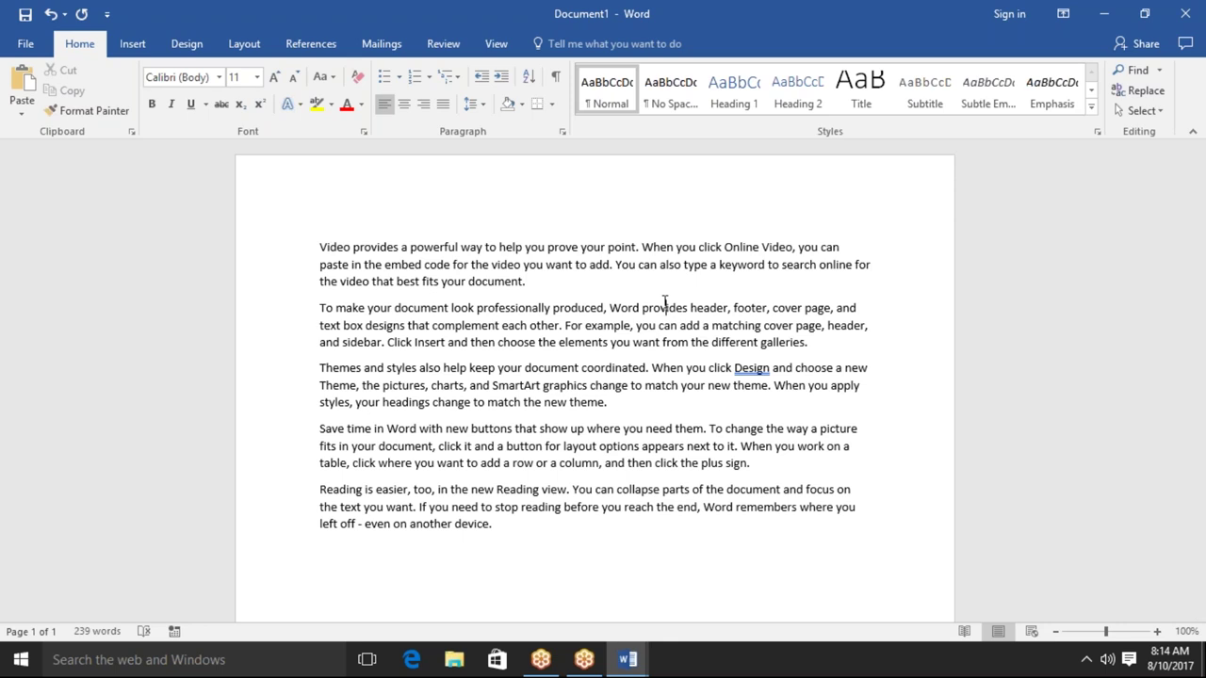
double_click(519, 341)
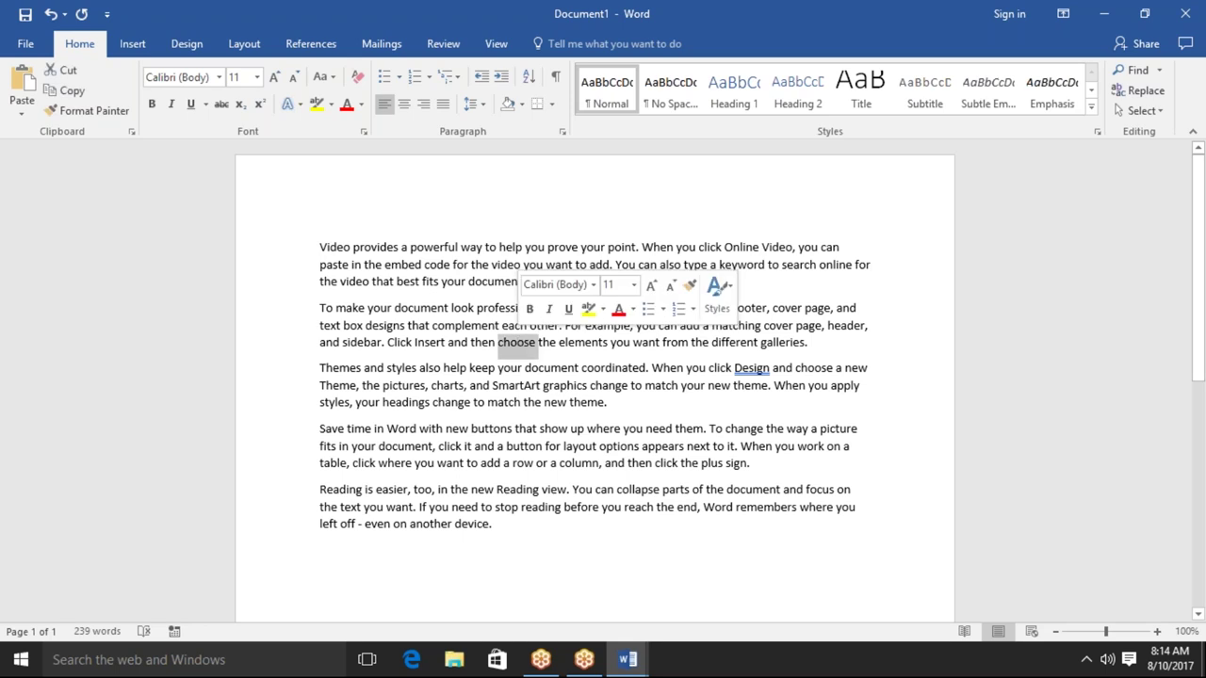
double_click(453, 282)
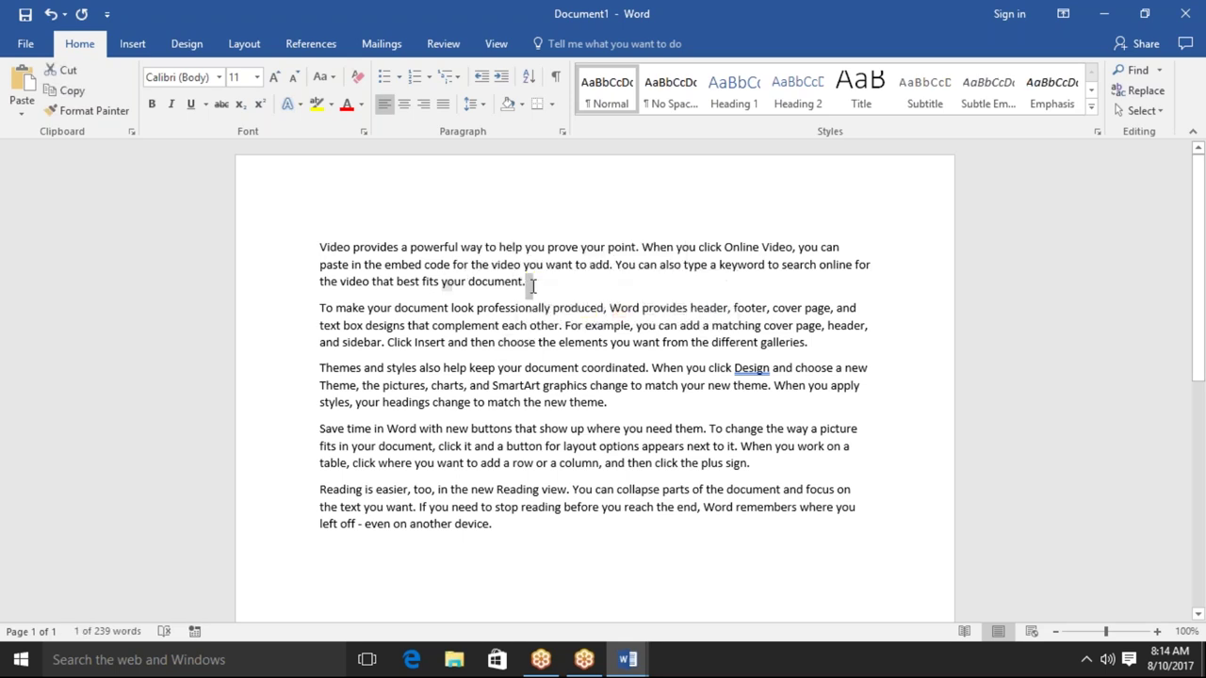
triple_click(534, 285)
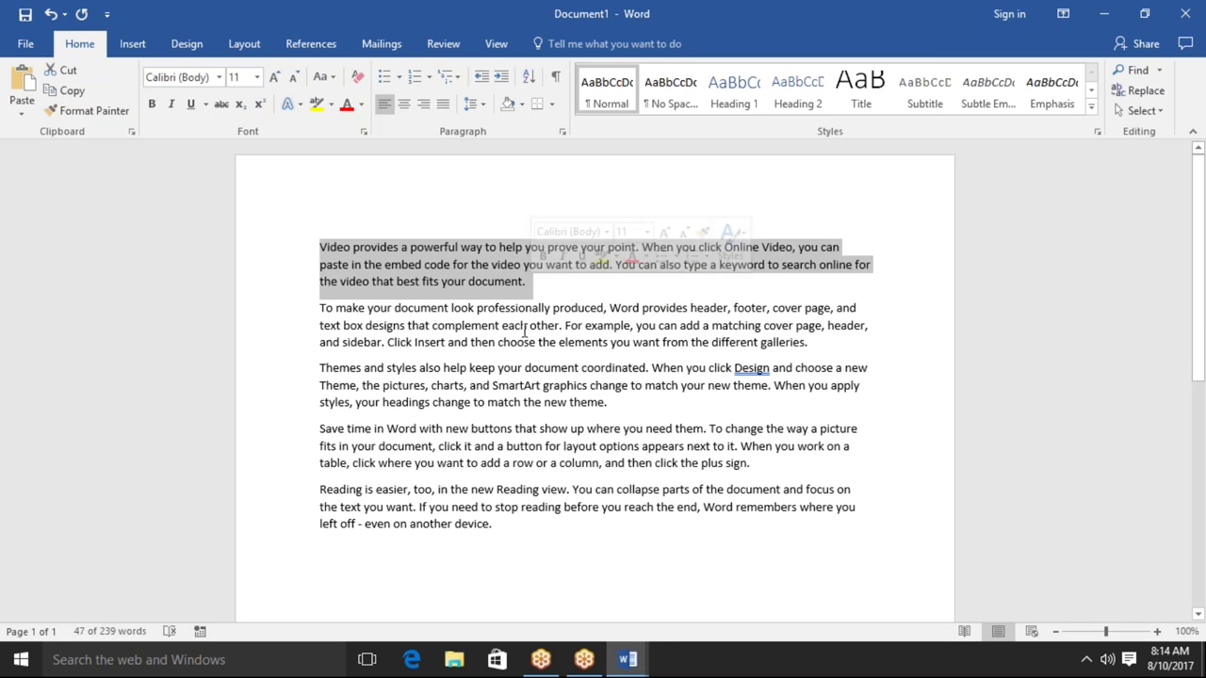
double_click(524, 328)
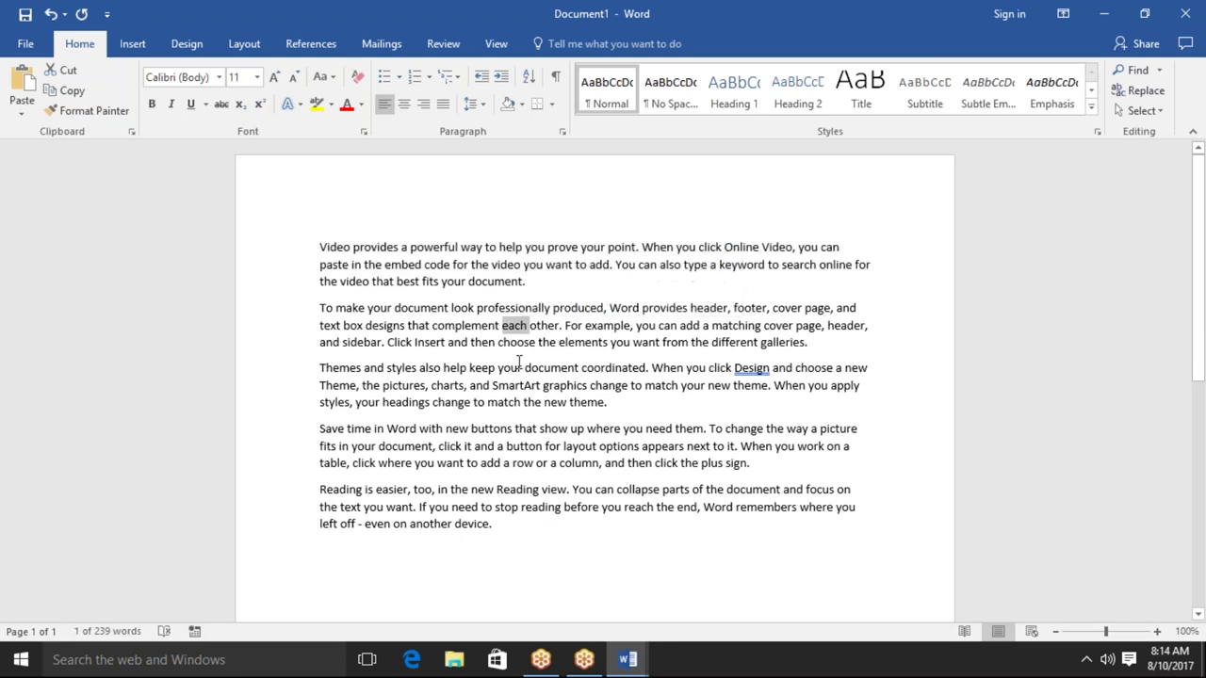
double_click(510, 368)
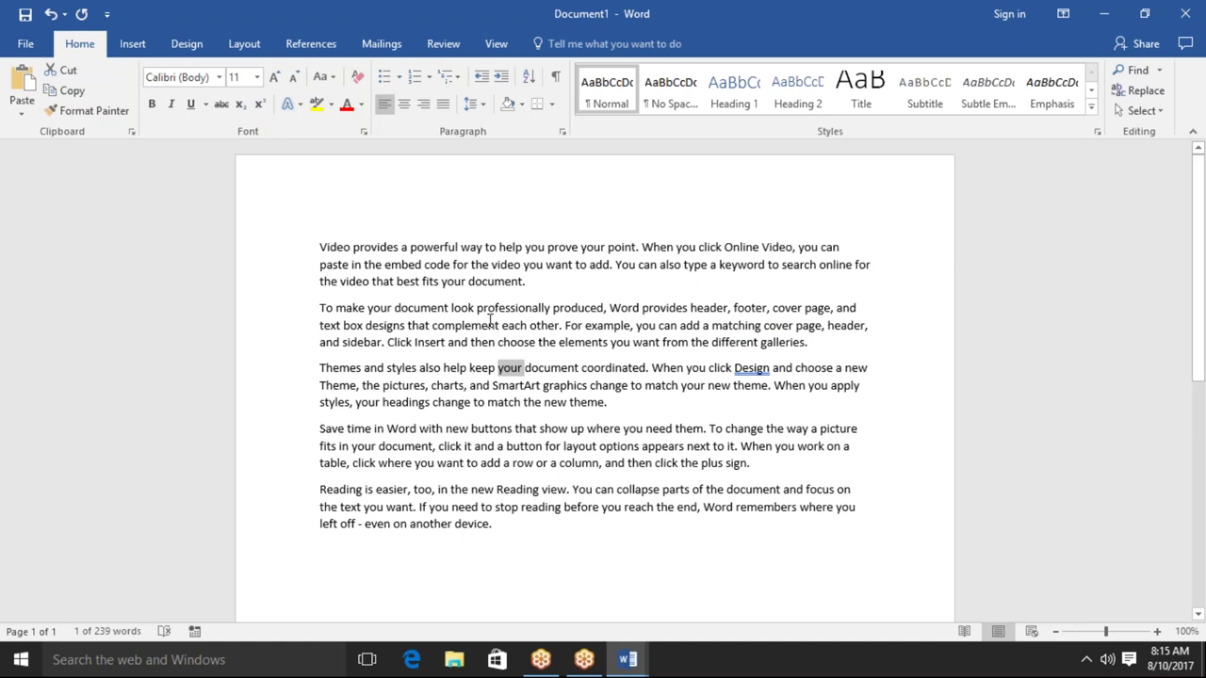
drag(496, 525, 318, 235)
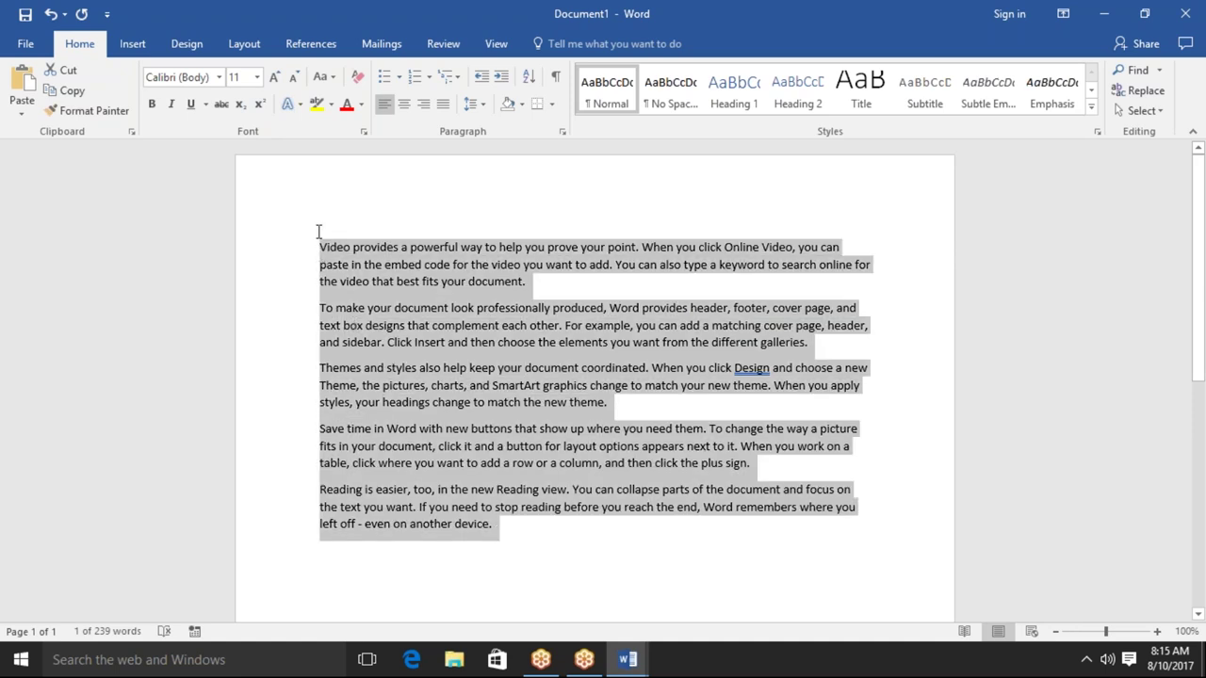
click(218, 80)
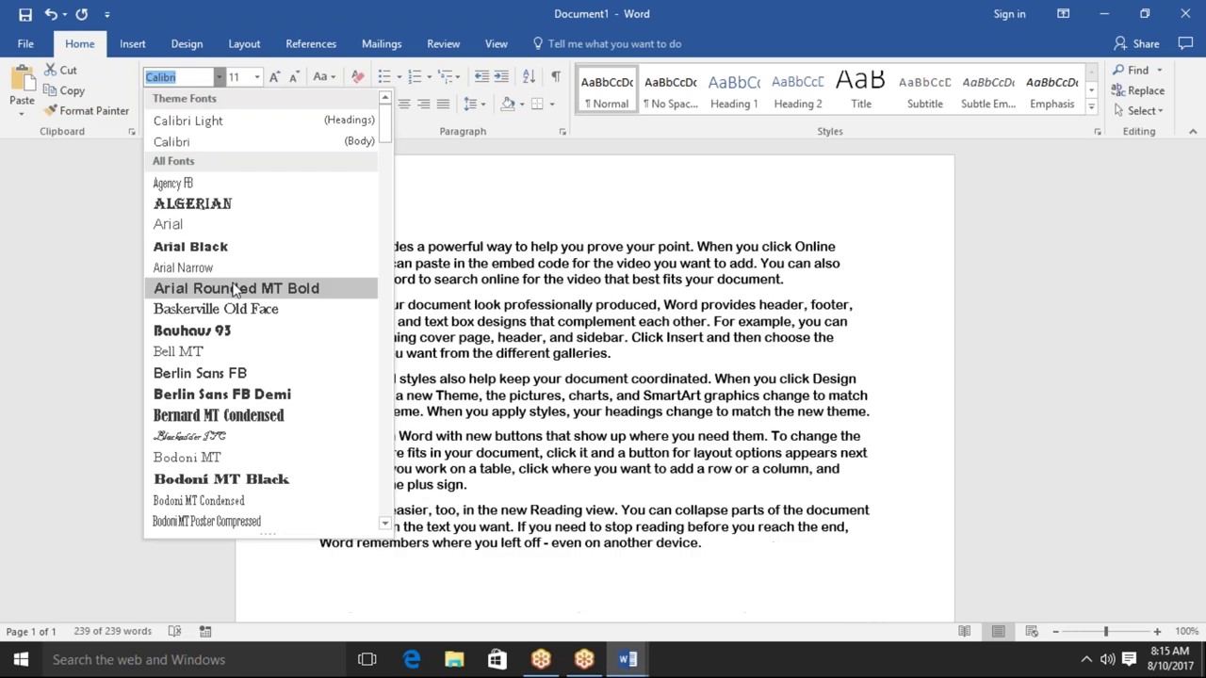
click(388, 524)
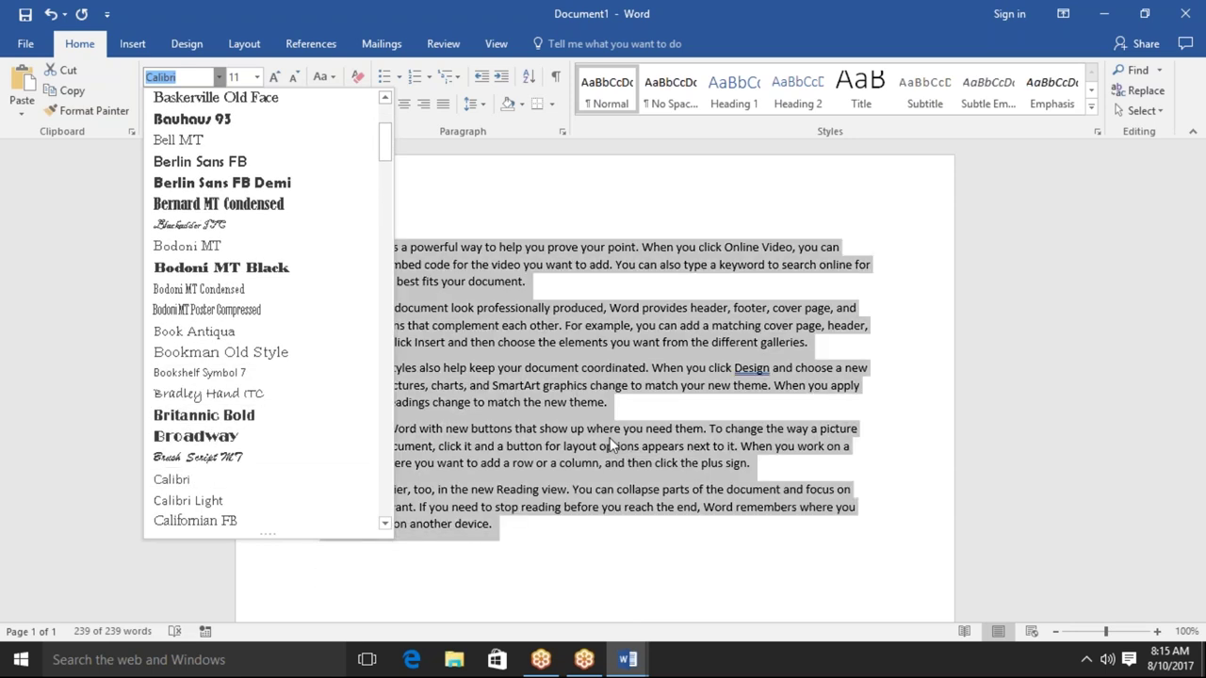
click(610, 437)
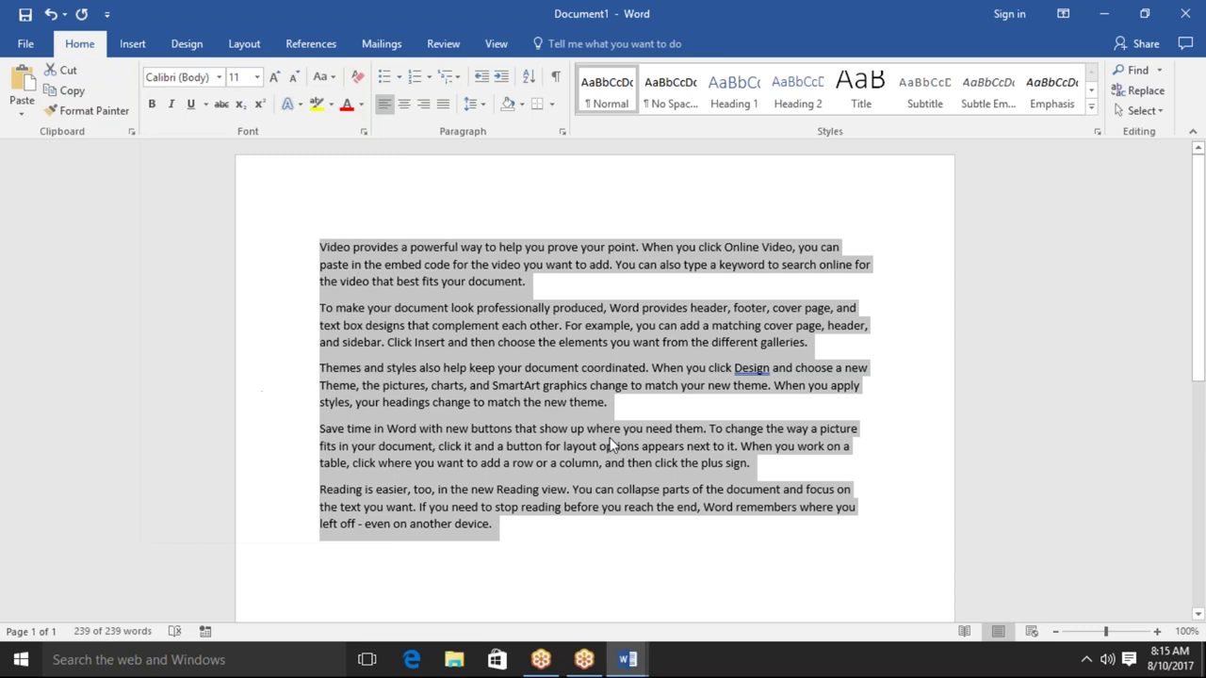
click(609, 438)
click(478, 308)
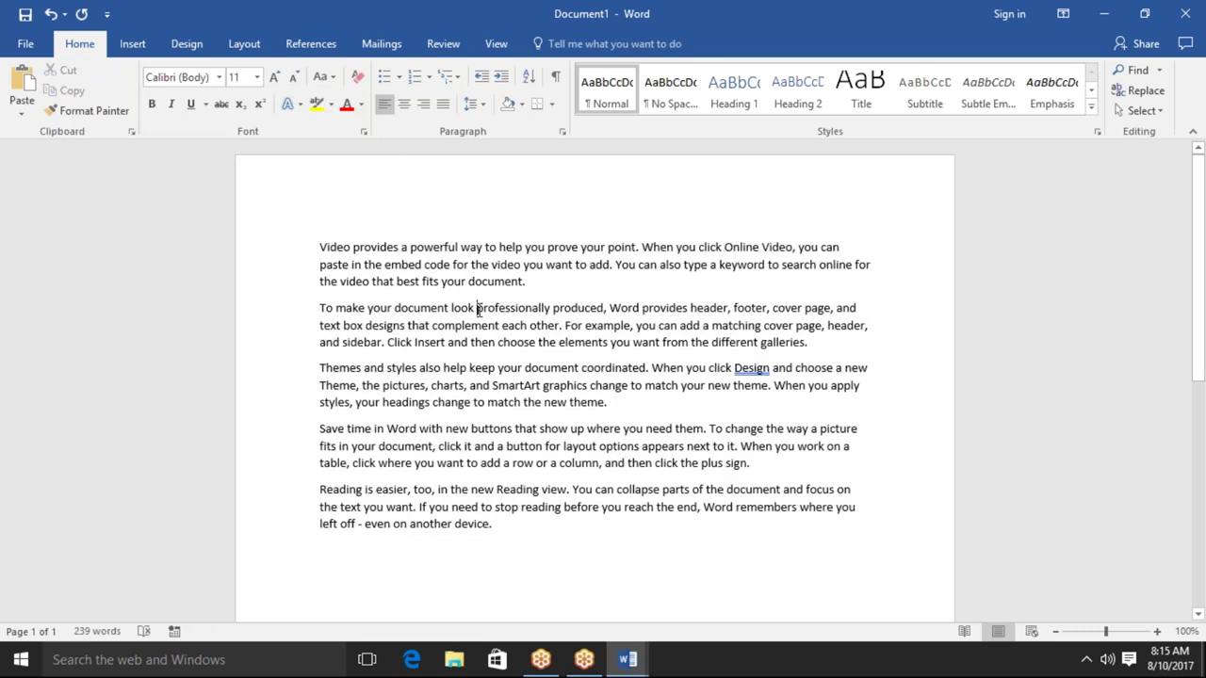
click(454, 558)
key(Return)
drag(503, 539, 322, 261)
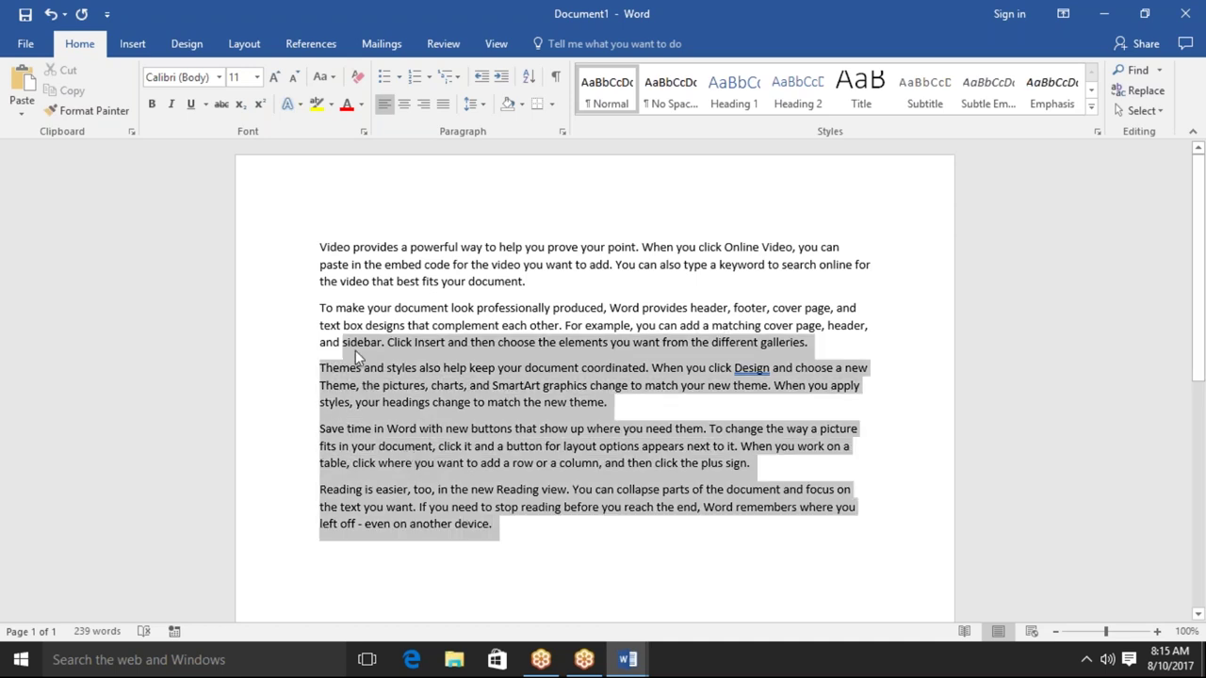
drag(323, 254, 320, 251)
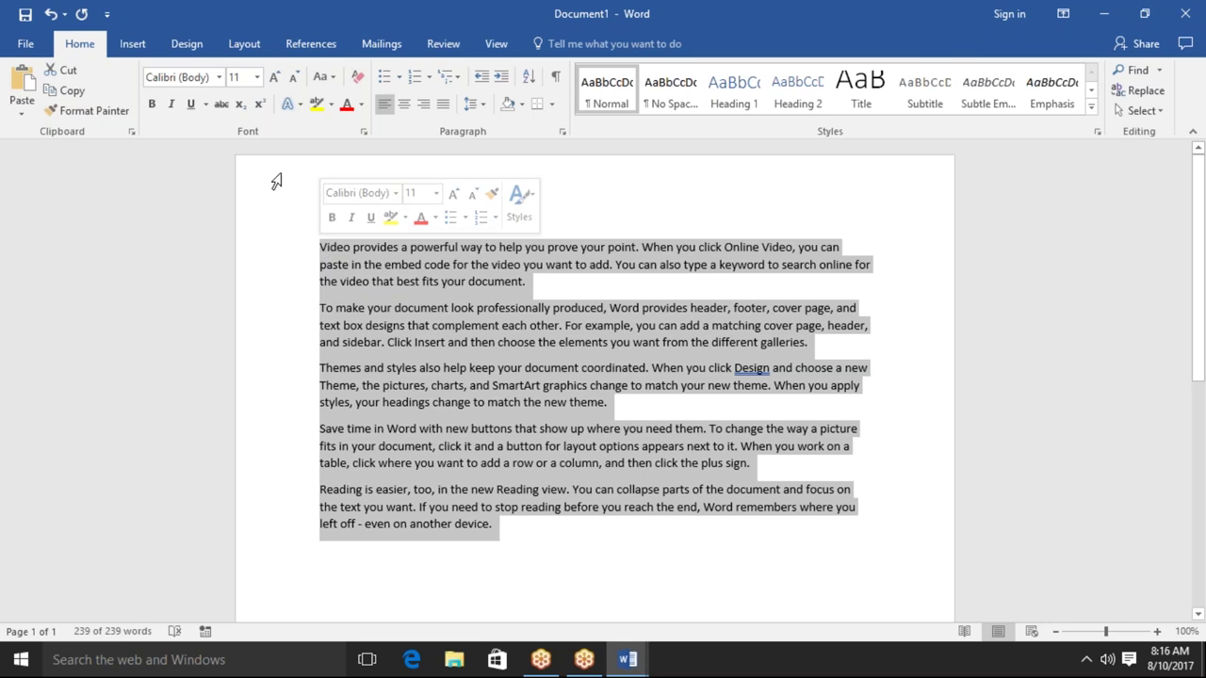
click(219, 78)
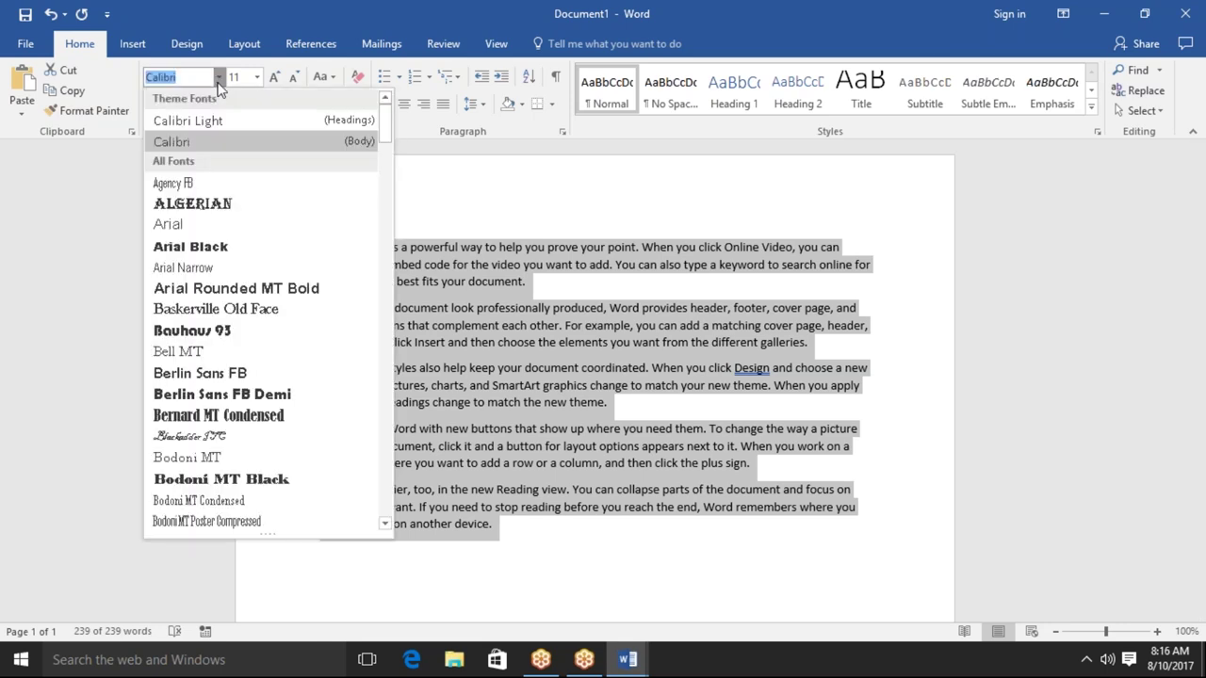
click(219, 79)
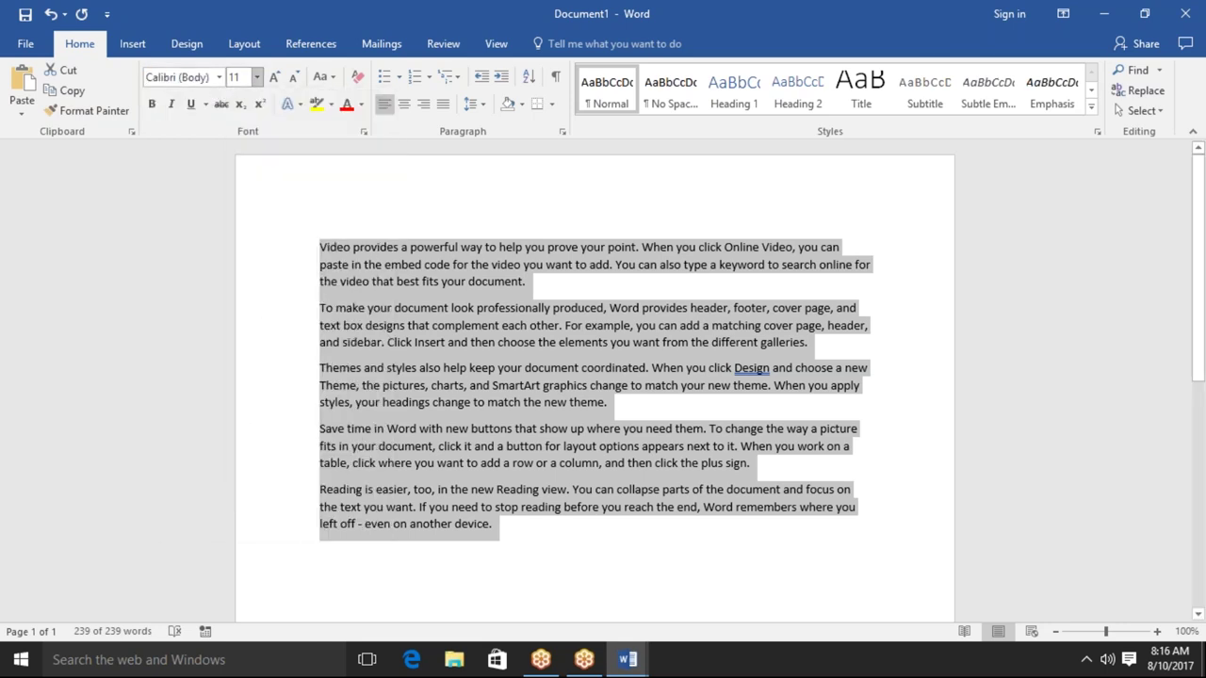
click(256, 78)
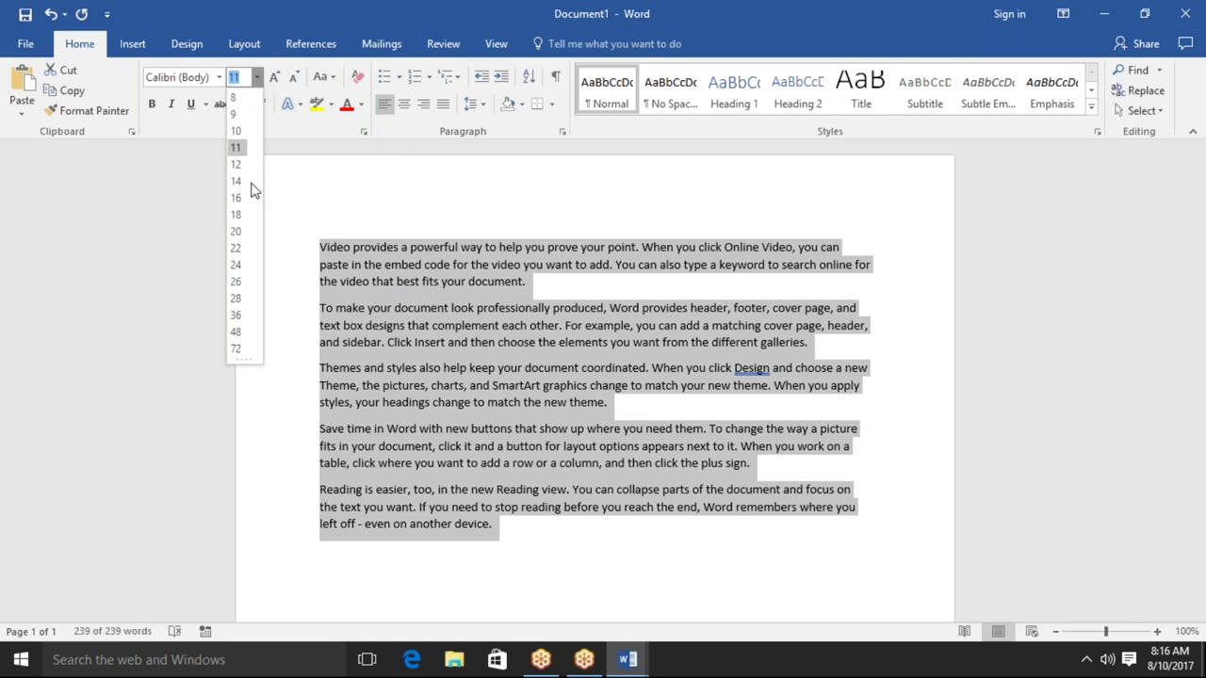
click(235, 147)
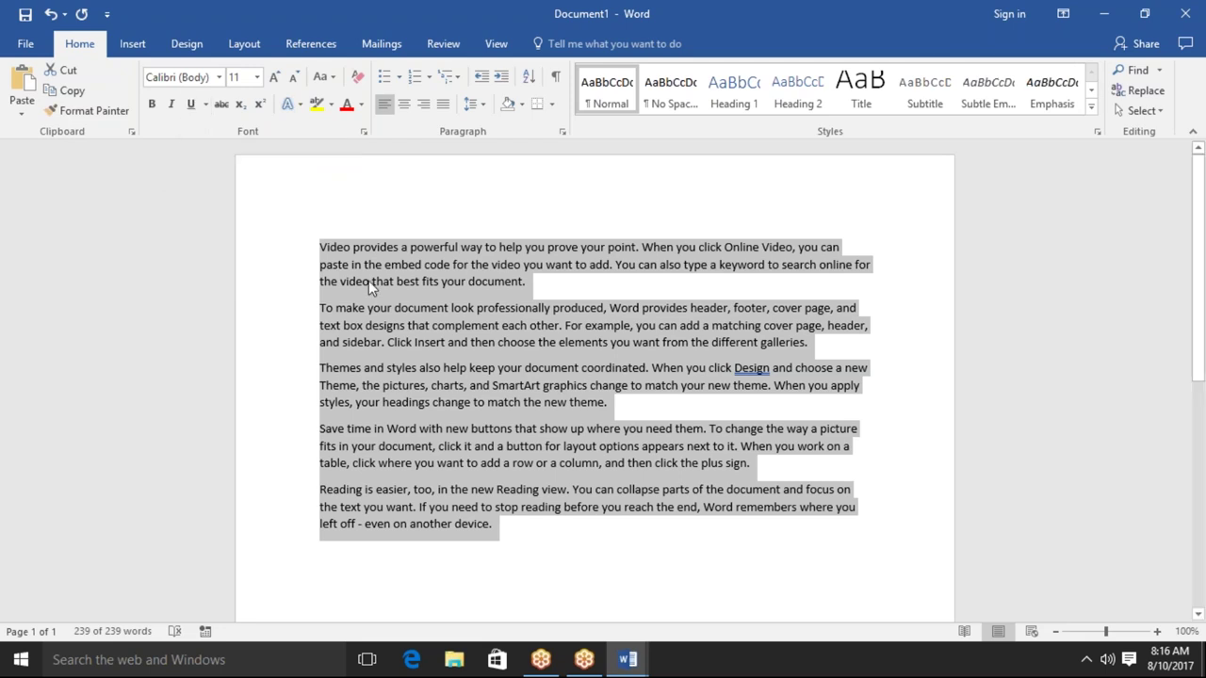
click(370, 281)
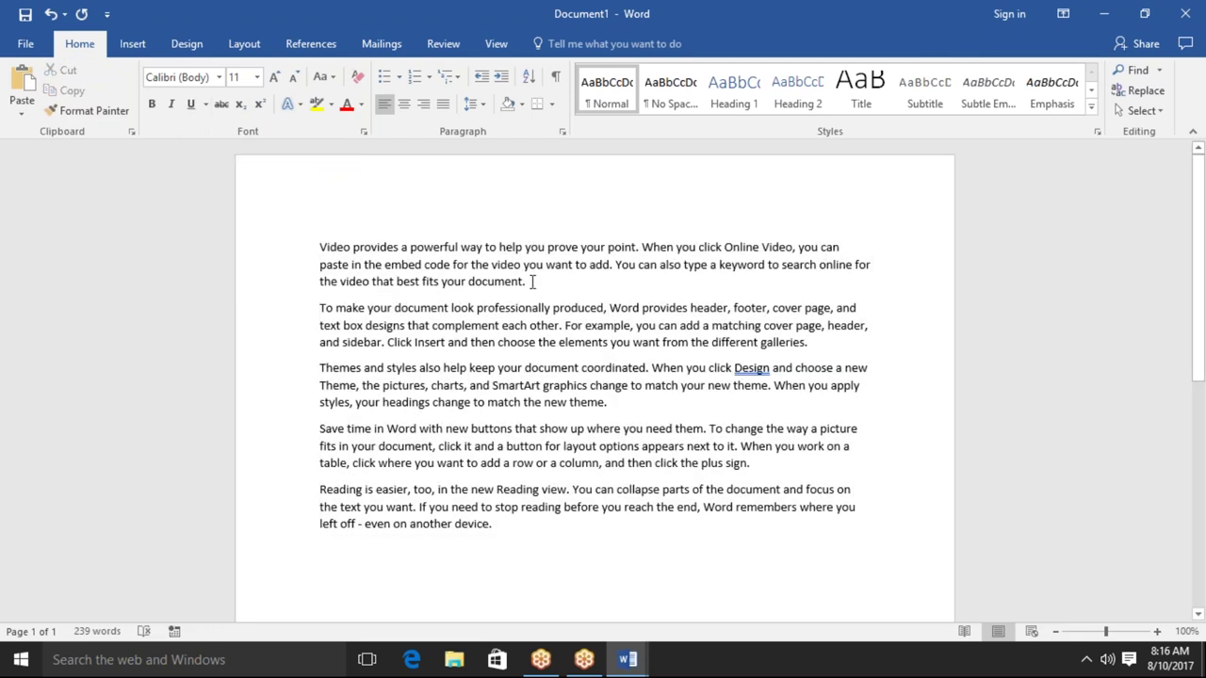
Try Strikethrough on 'document.' in paragraph one, undoing it each time
double_click(496, 283)
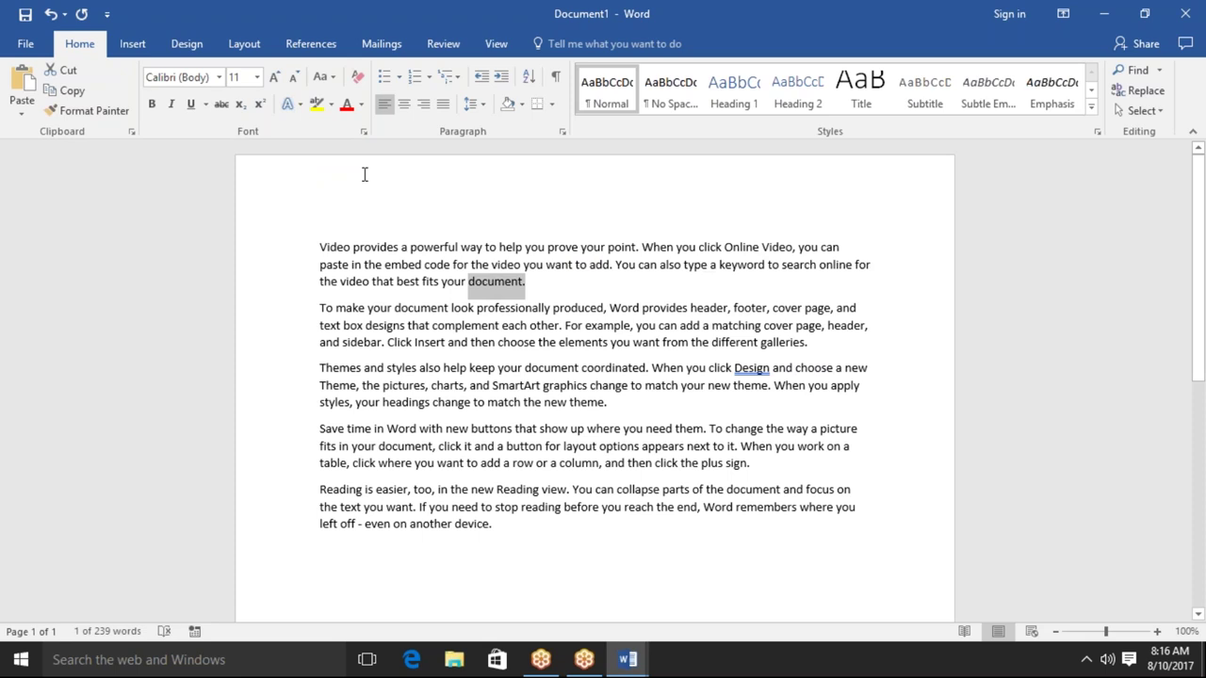
click(225, 108)
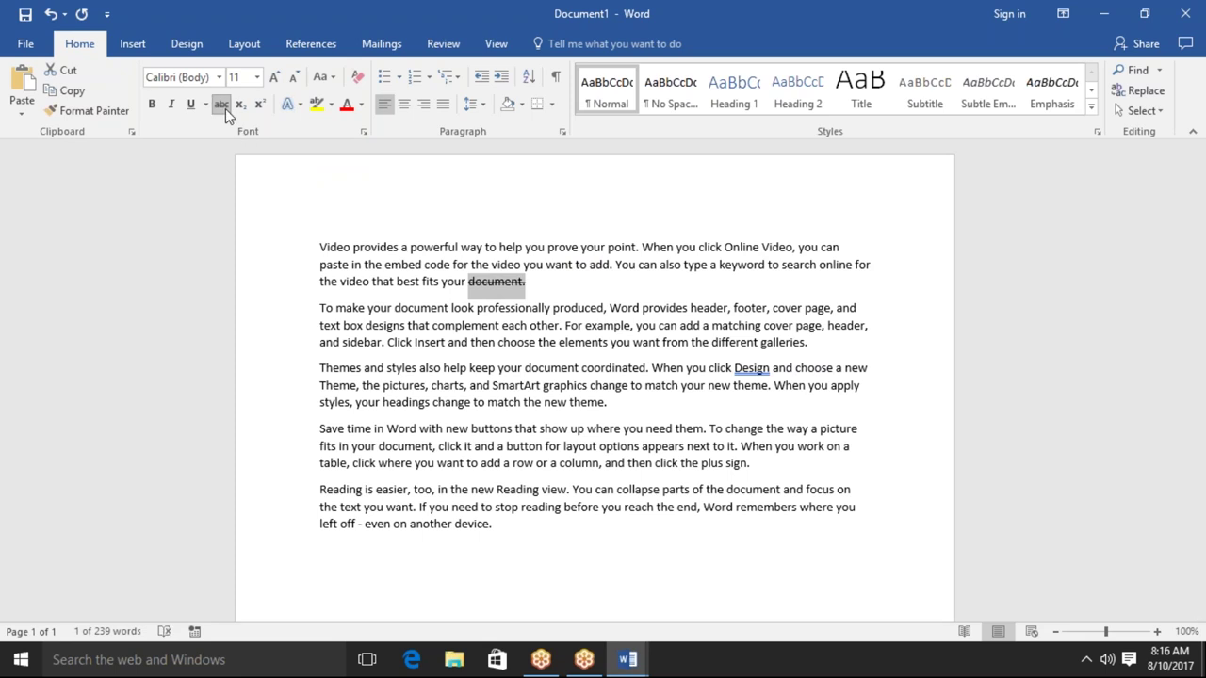
key(ctrl+z)
click(226, 109)
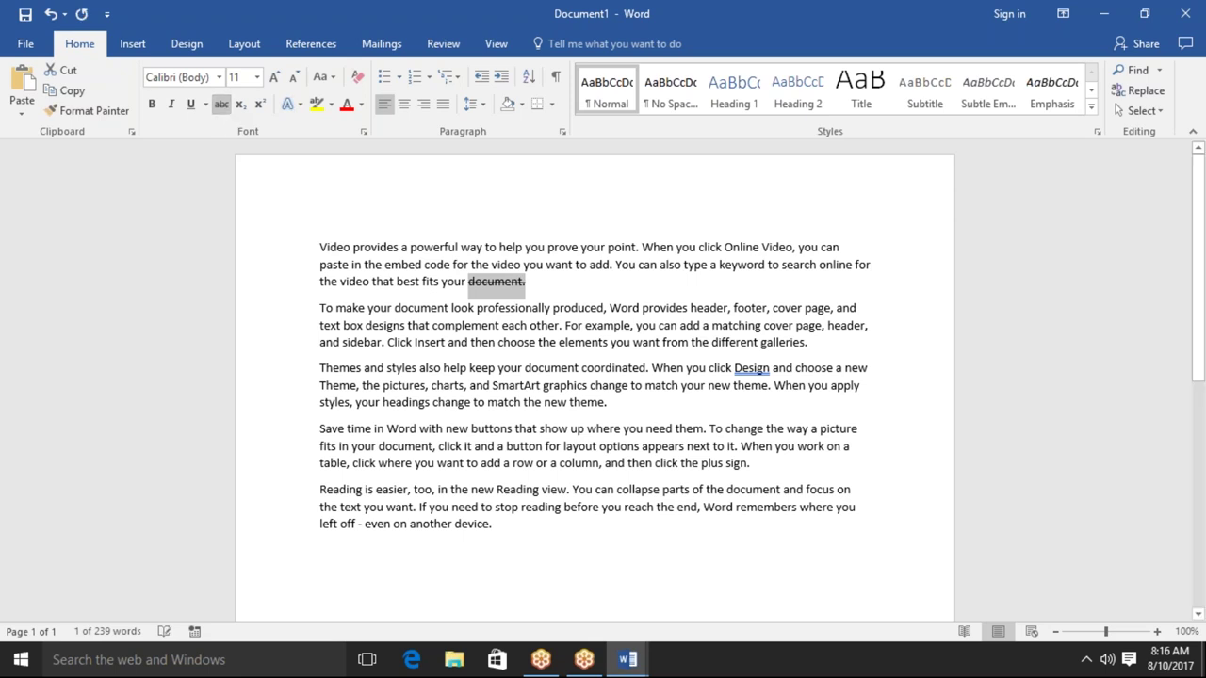
click(339, 291)
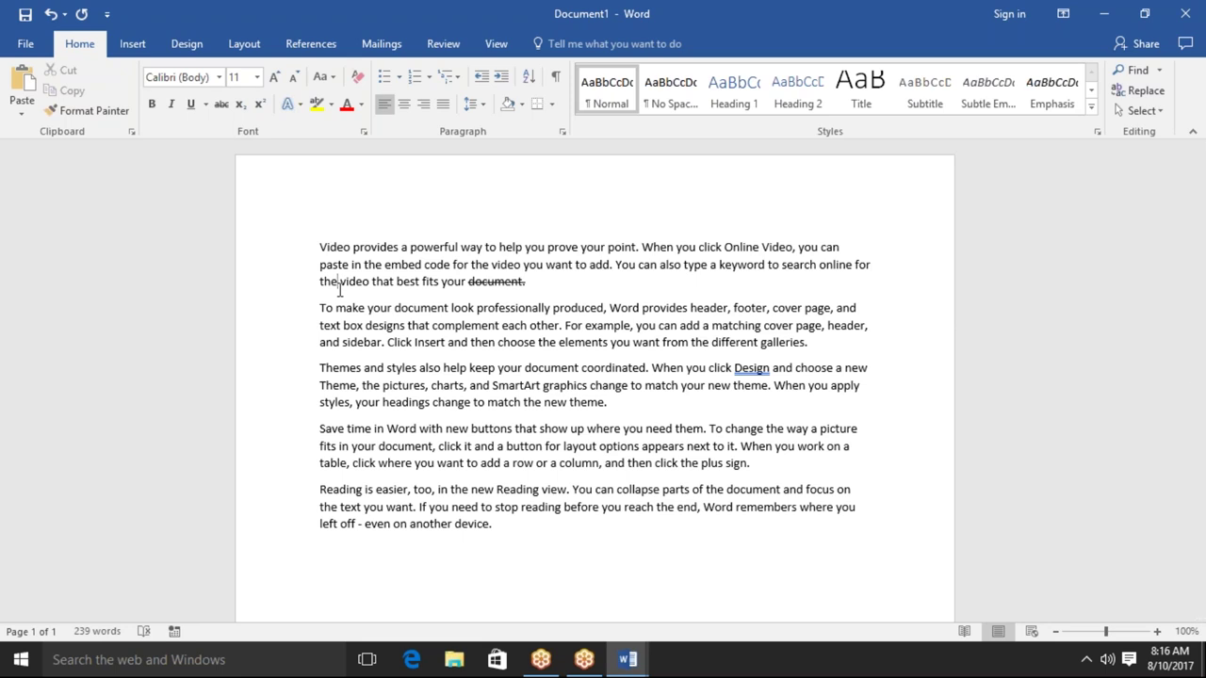
key(ctrl+z)
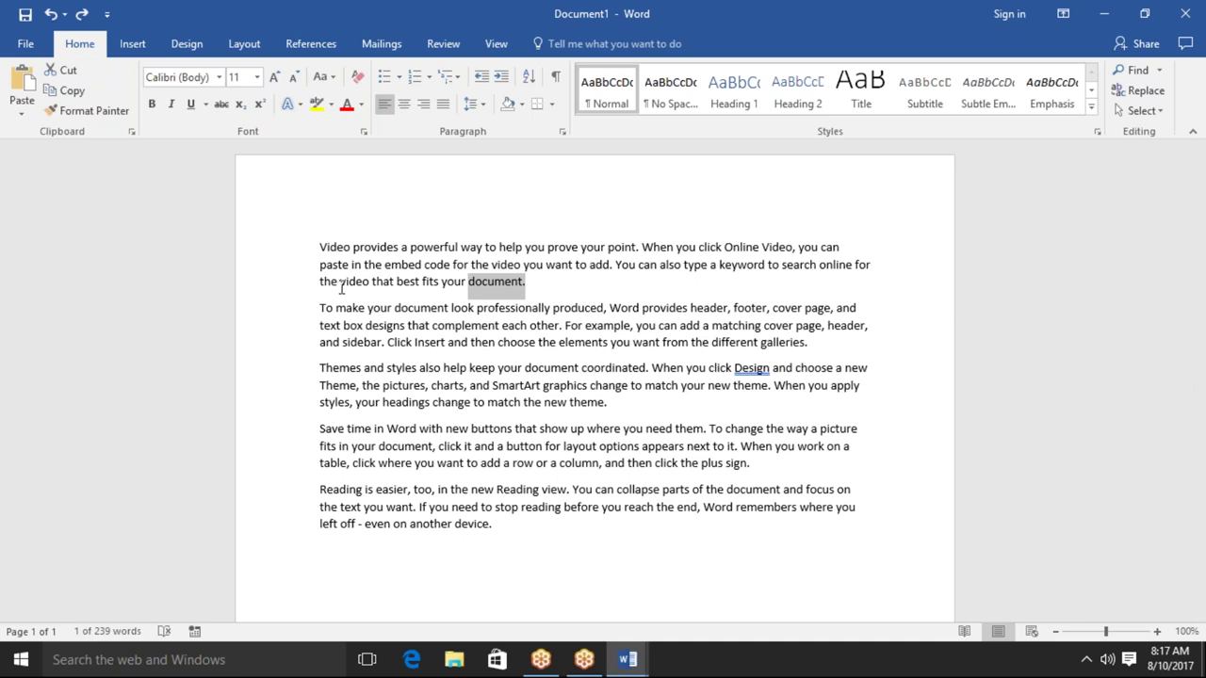
click(222, 105)
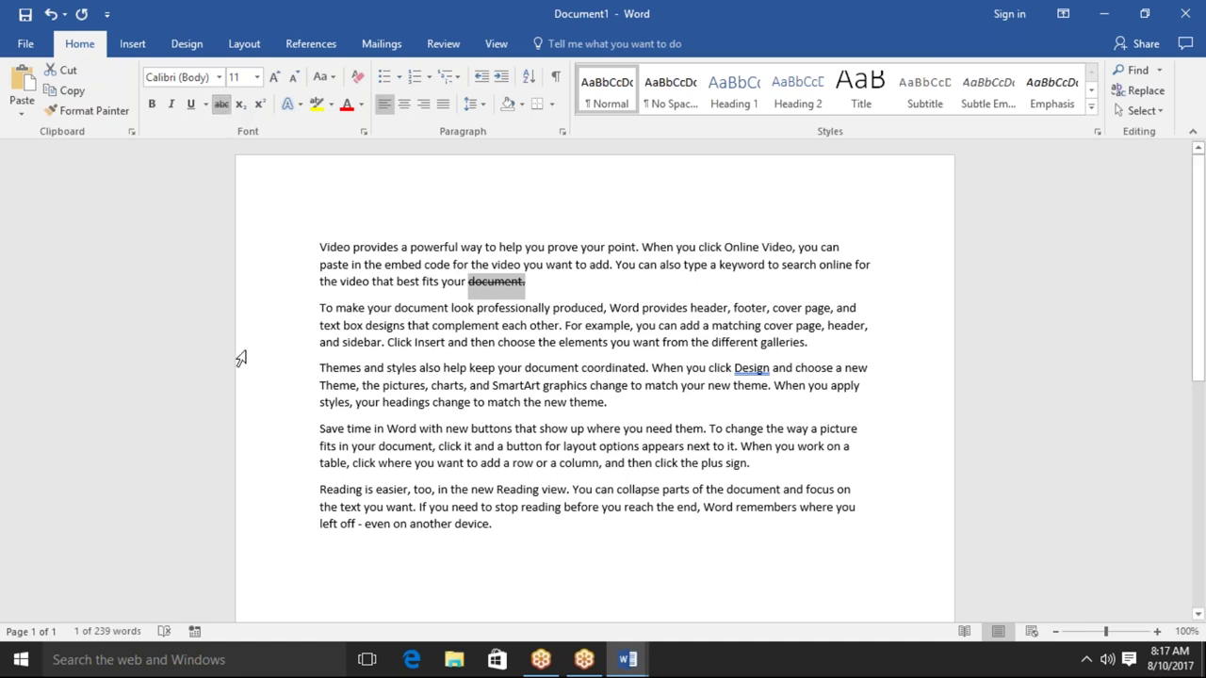
key(ctrl+z)
Insert an empty paragraph after the end of the first paragraph
click(369, 308)
click(562, 283)
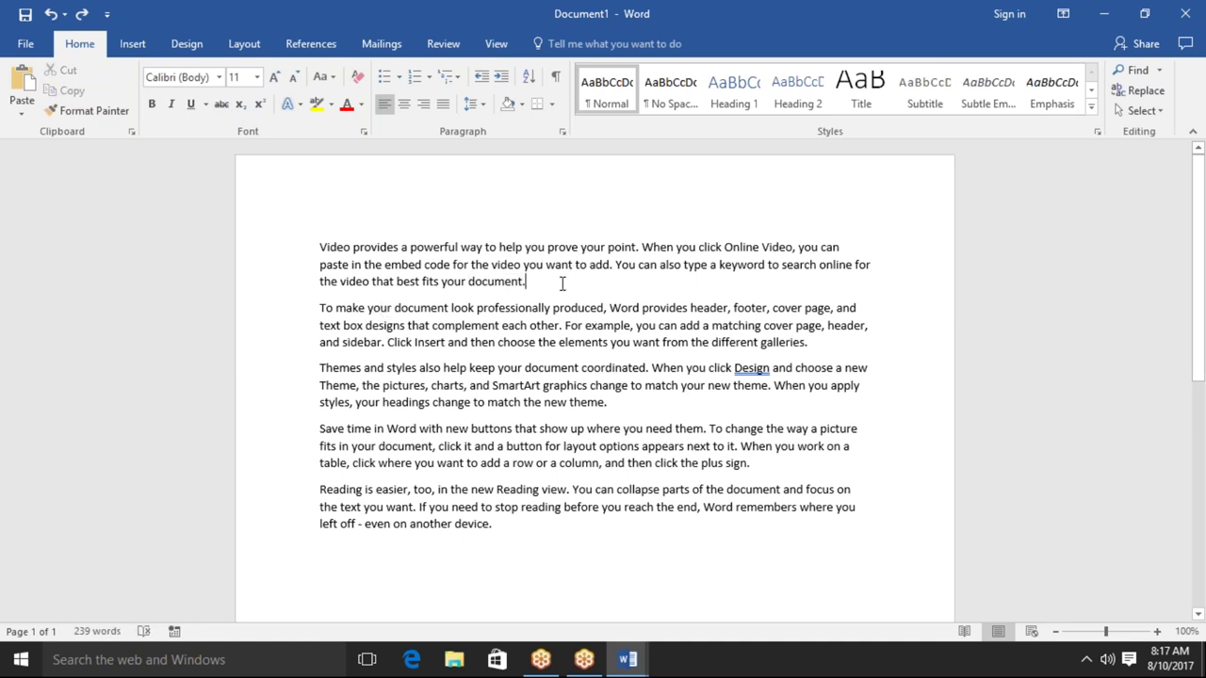
key(Return)
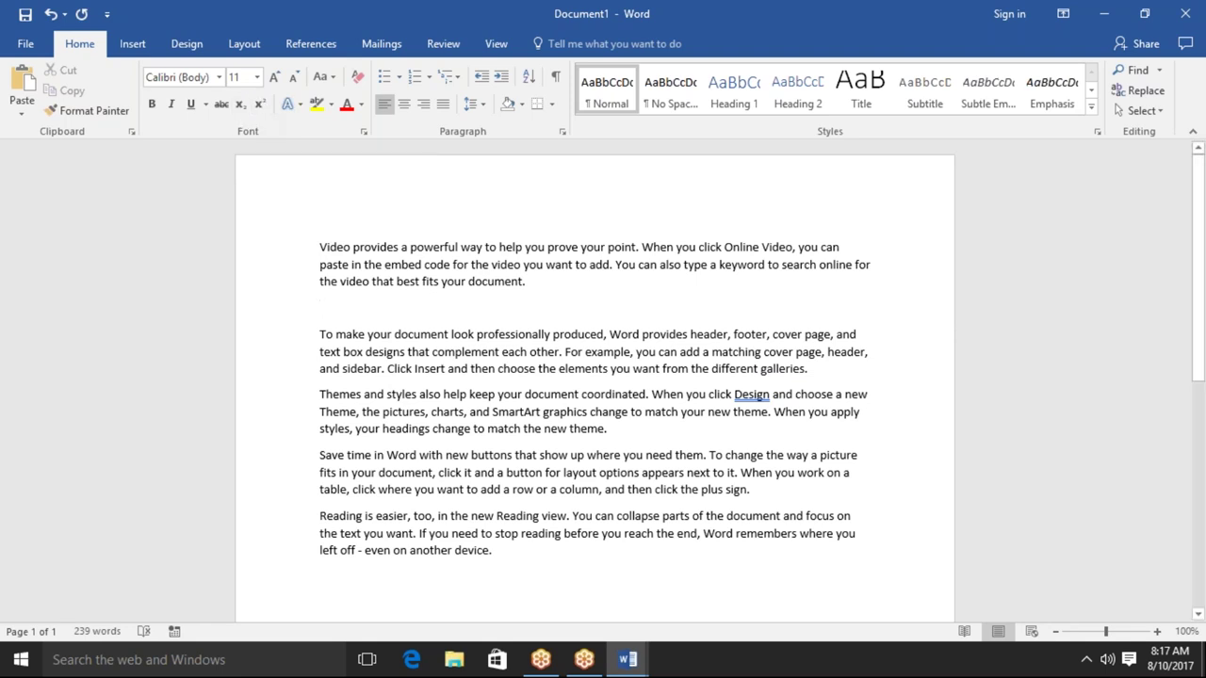
Type 102 and make the final 2 superscript, giving 10²
text(102)
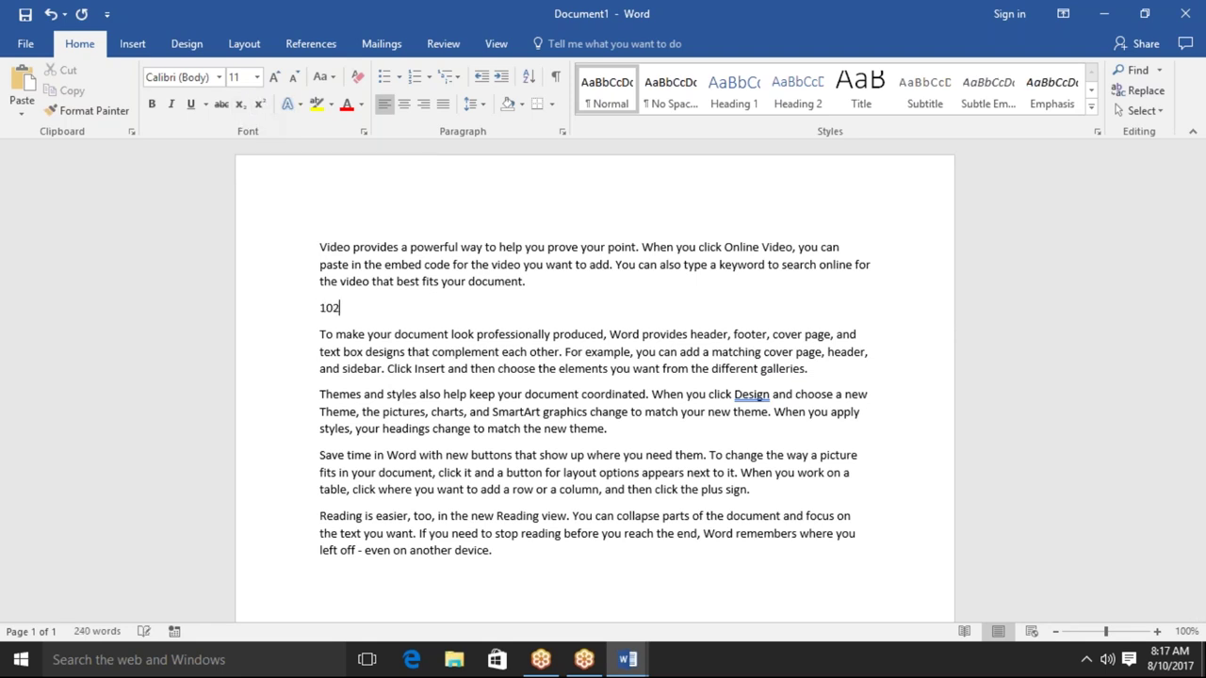
key(Left)
key(shift+Right)
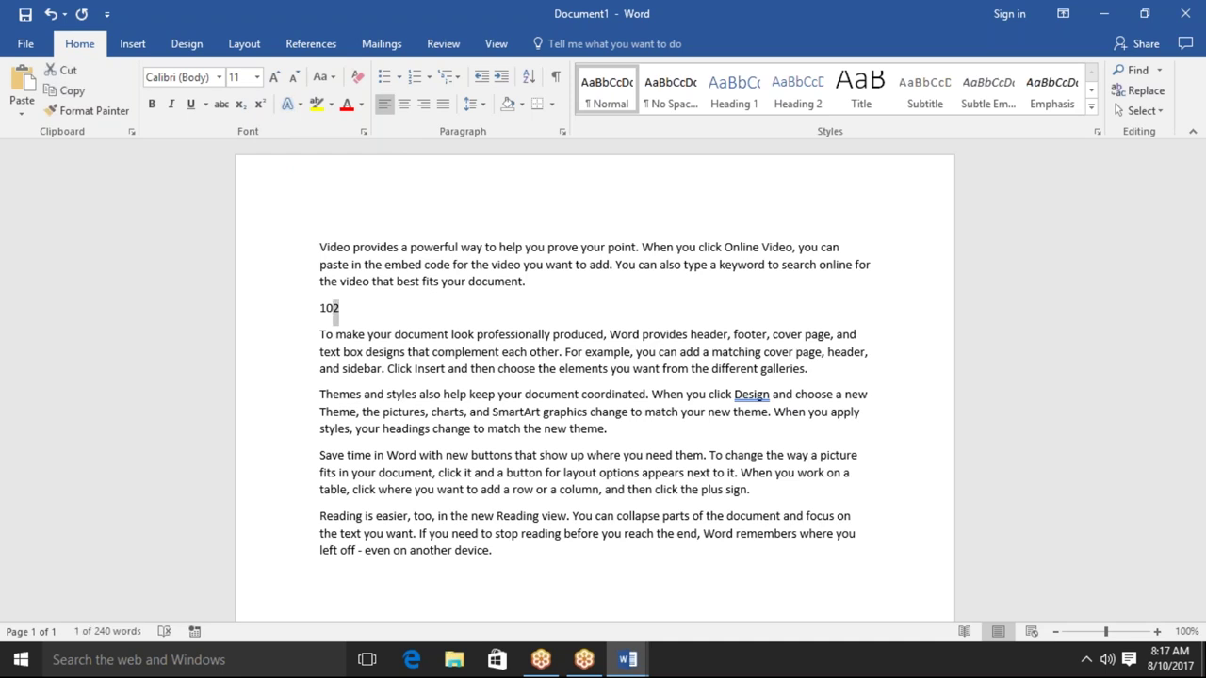
click(261, 105)
click(359, 307)
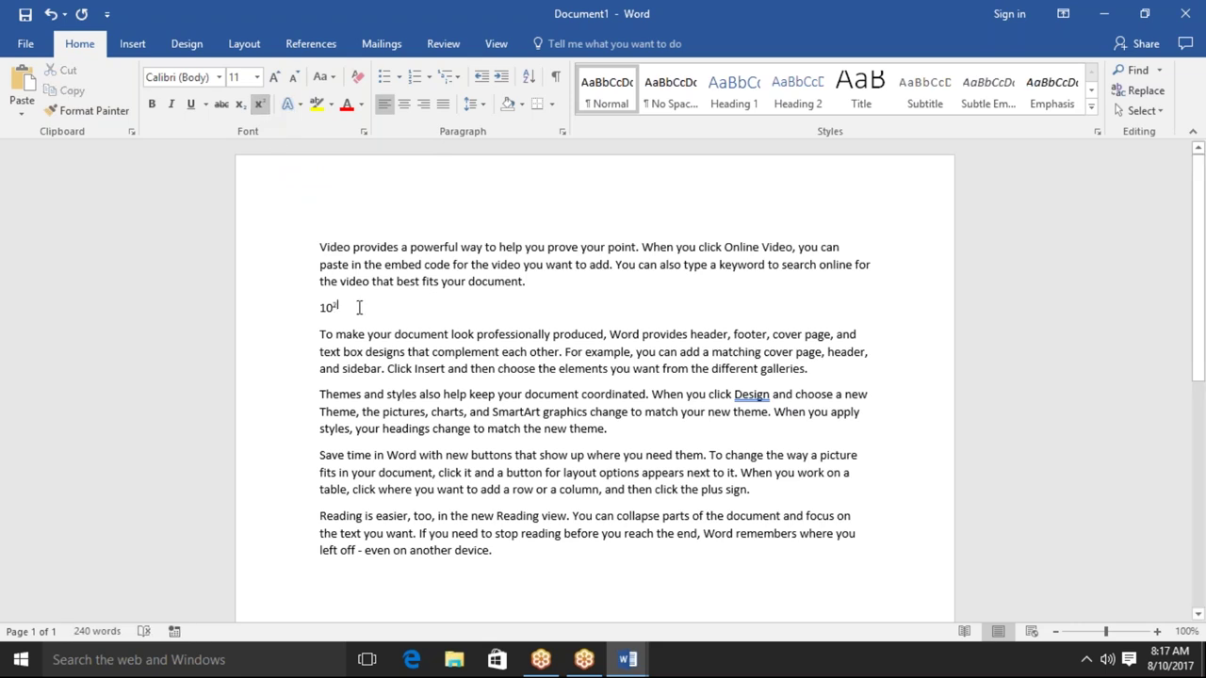
Start a new line below 10² and remove the accidentally superscripted 10 text
key(Return)
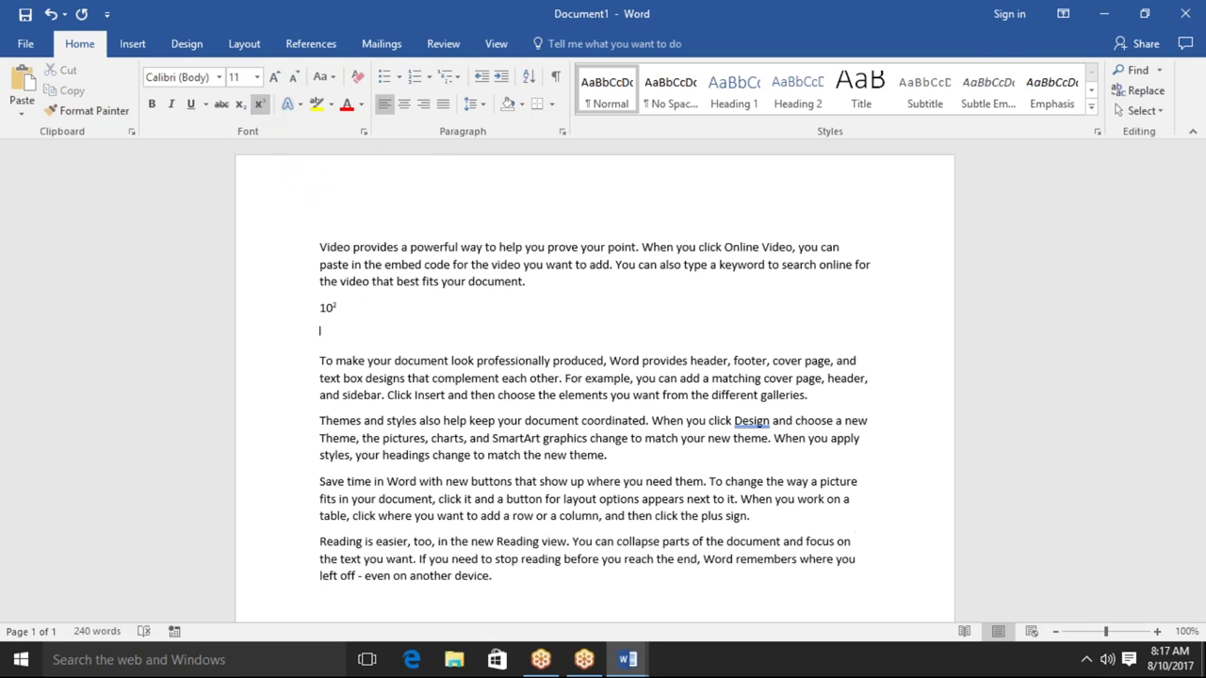
text(10)
key(BackSpace)
key(BackSpace)
text(10)
key(Delete)
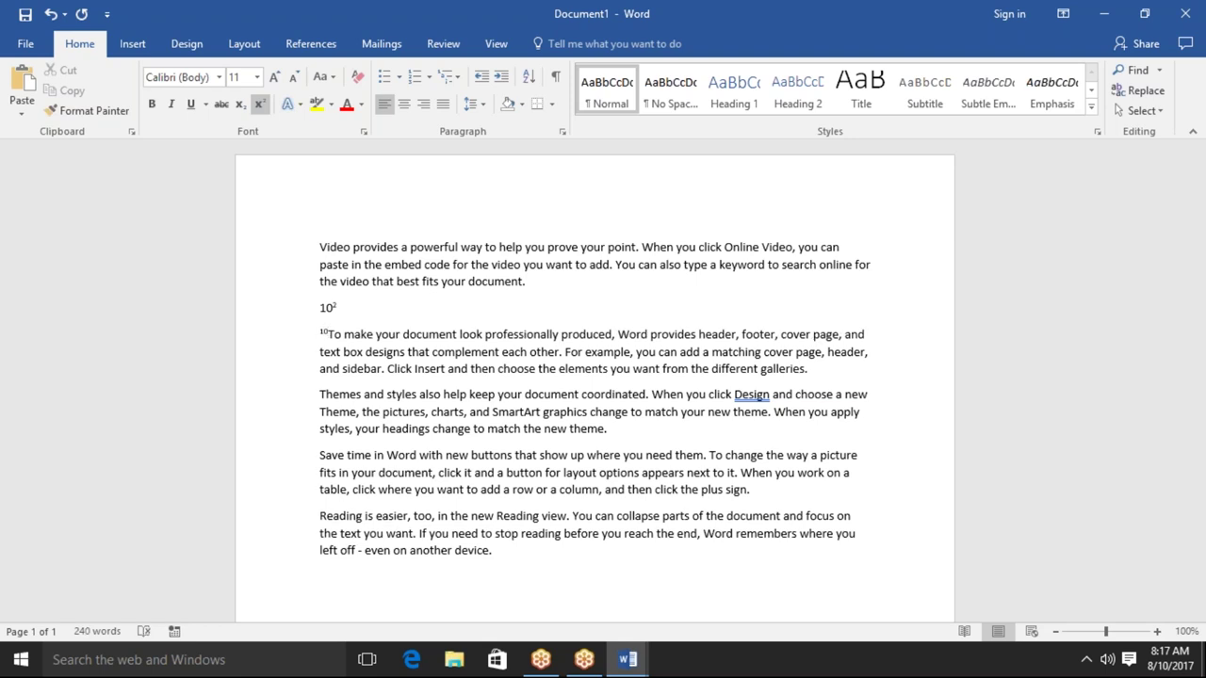
key(BackSpace)
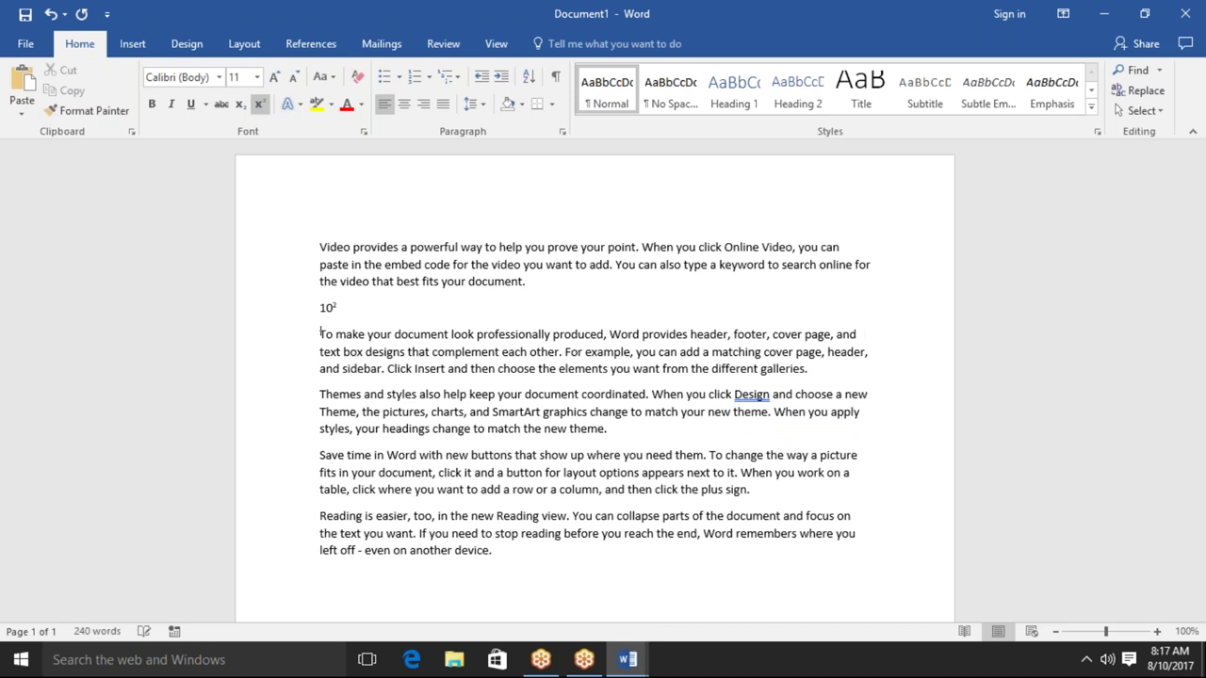
key(BackSpace)
key(Return)
Turn superscript off on the empty line and type 10o
click(321, 330)
text(1)
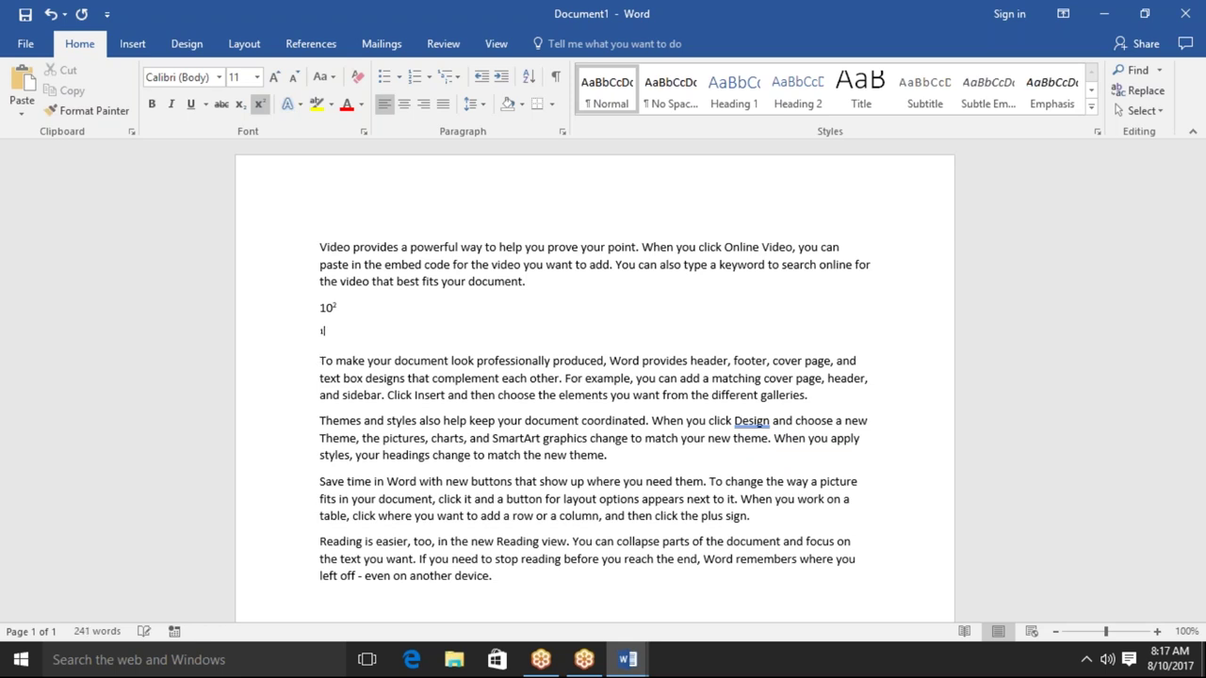
key(BackSpace)
click(261, 111)
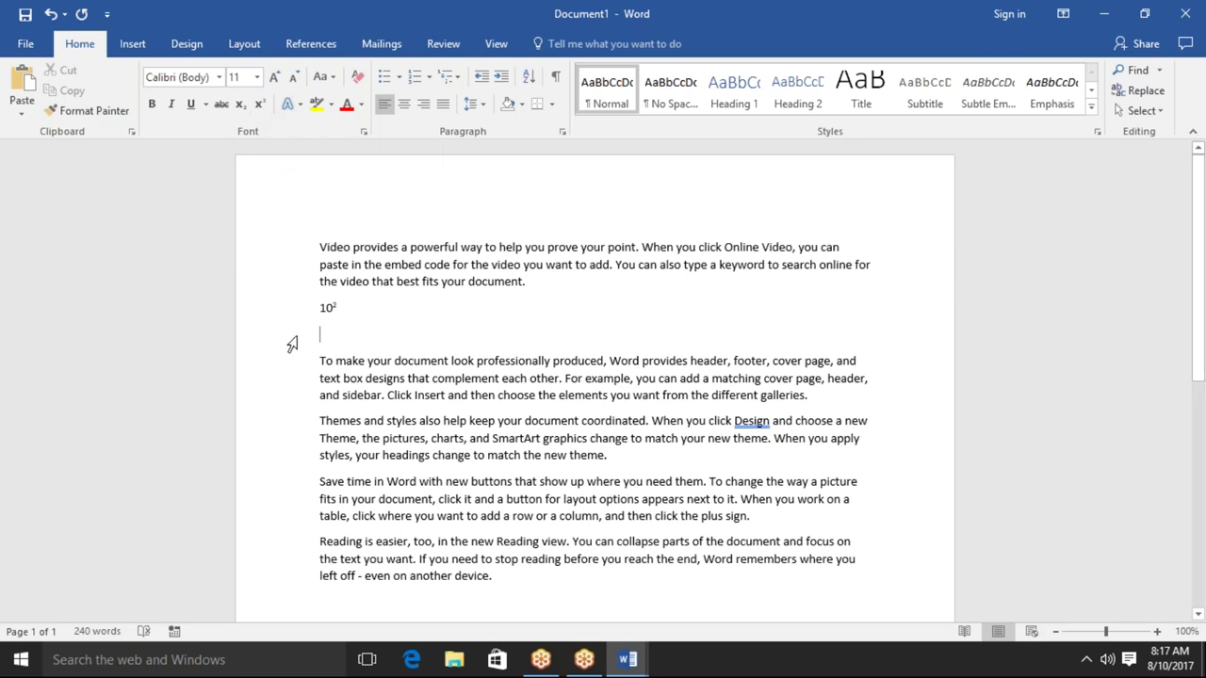
text(10)
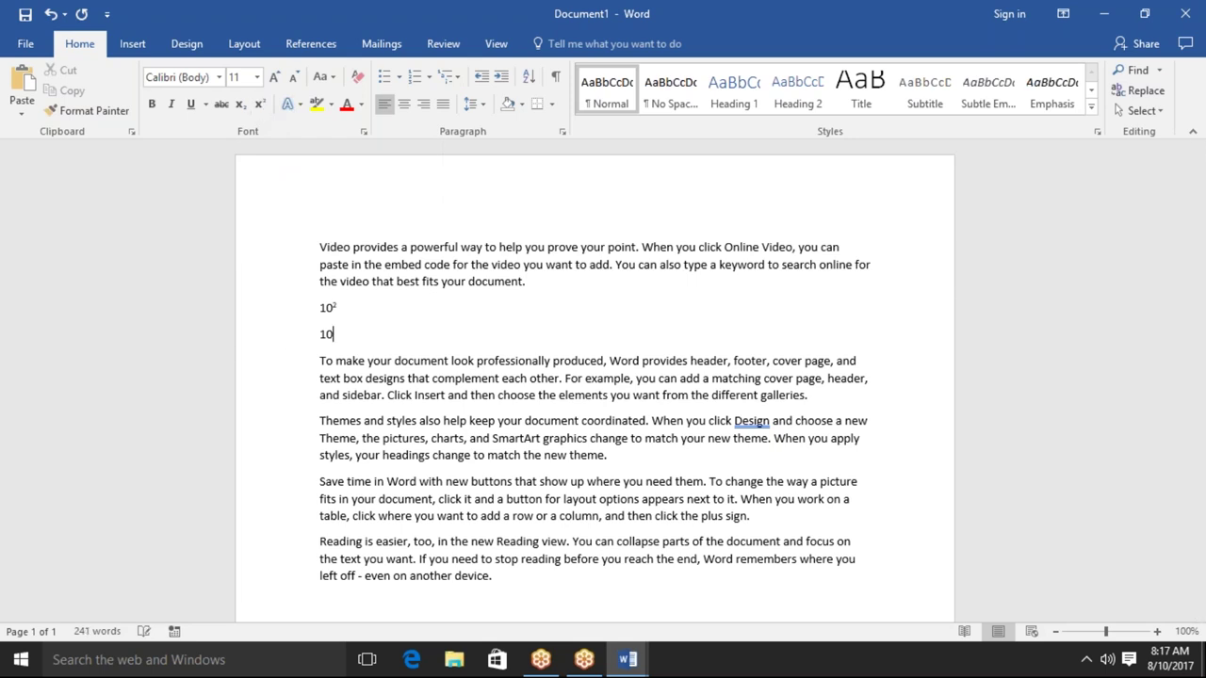
text(o)
Retype the o after 10 and make it superscript, giving 10°
drag(340, 336, 333, 337)
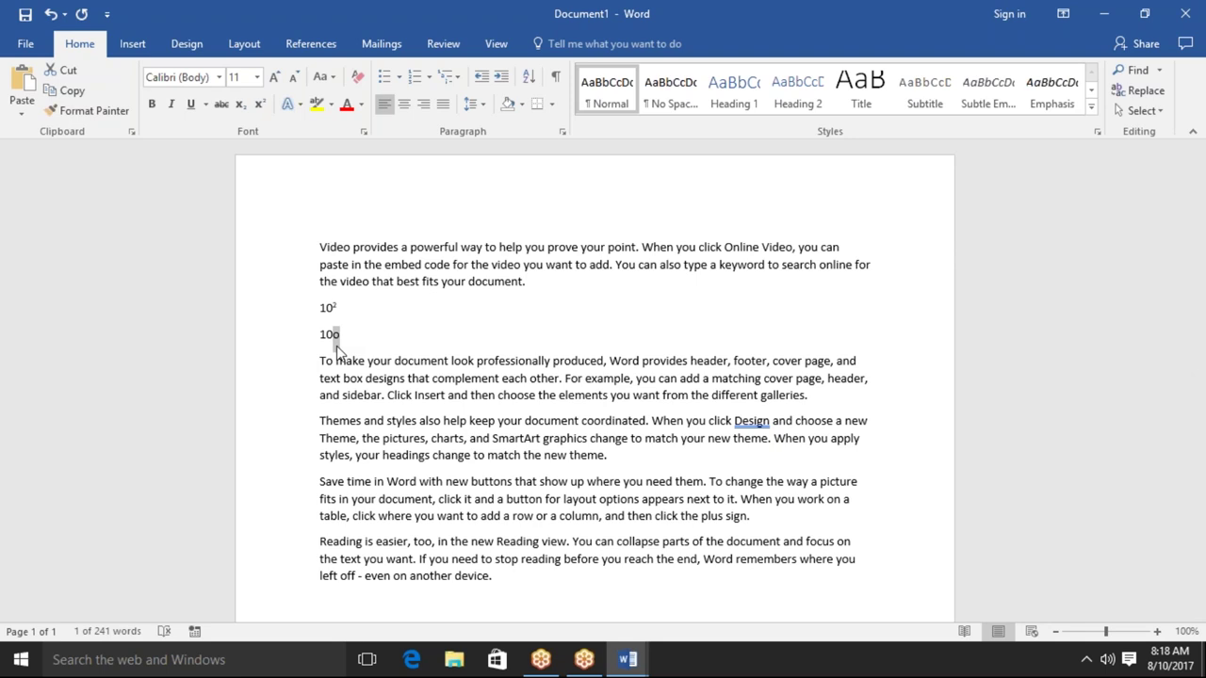
key(BackSpace)
text(0)
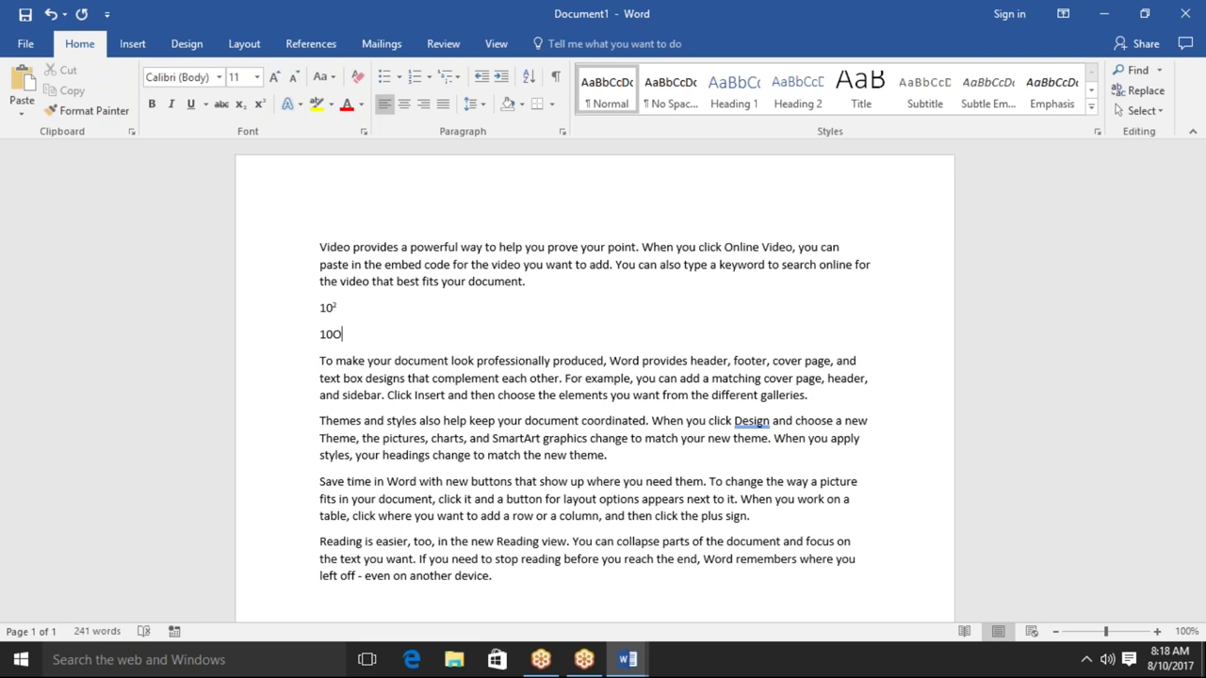
key(BackSpace)
text(o)
key(shift+Left)
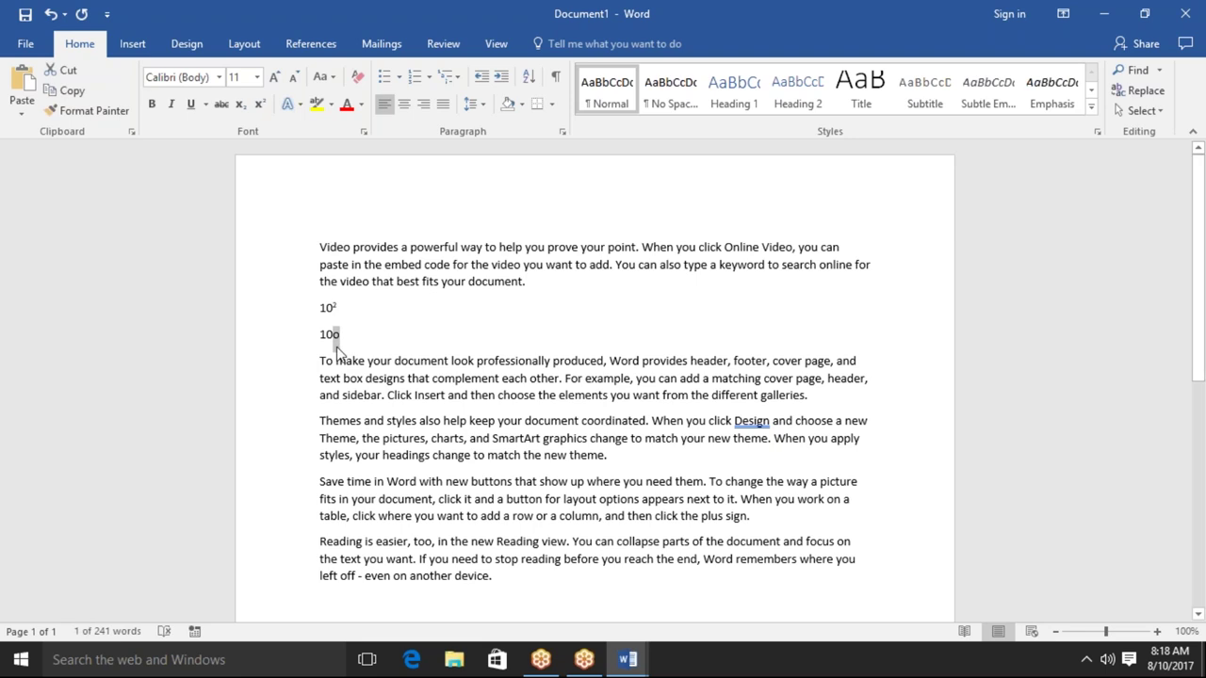
click(263, 104)
click(396, 322)
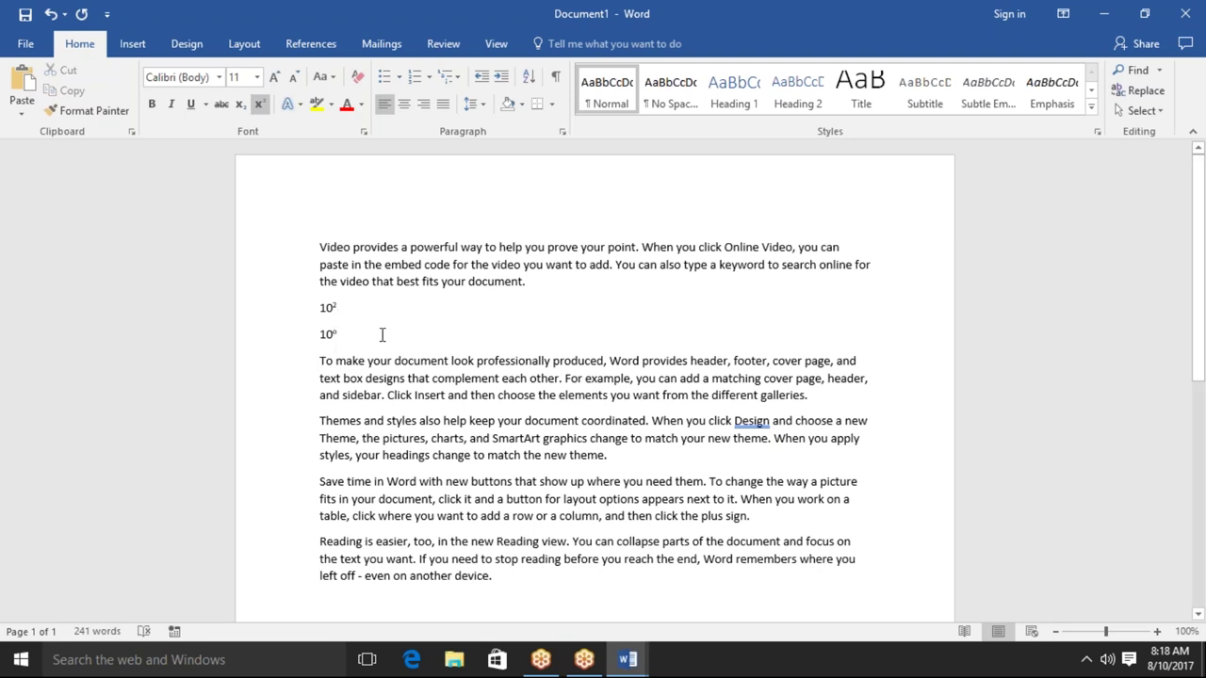
Turn superscript off, start a new line, then type and erase test digits 54555
key(ctrl+shift+plus)
key(ctrl+shift+plus)
key(Return)
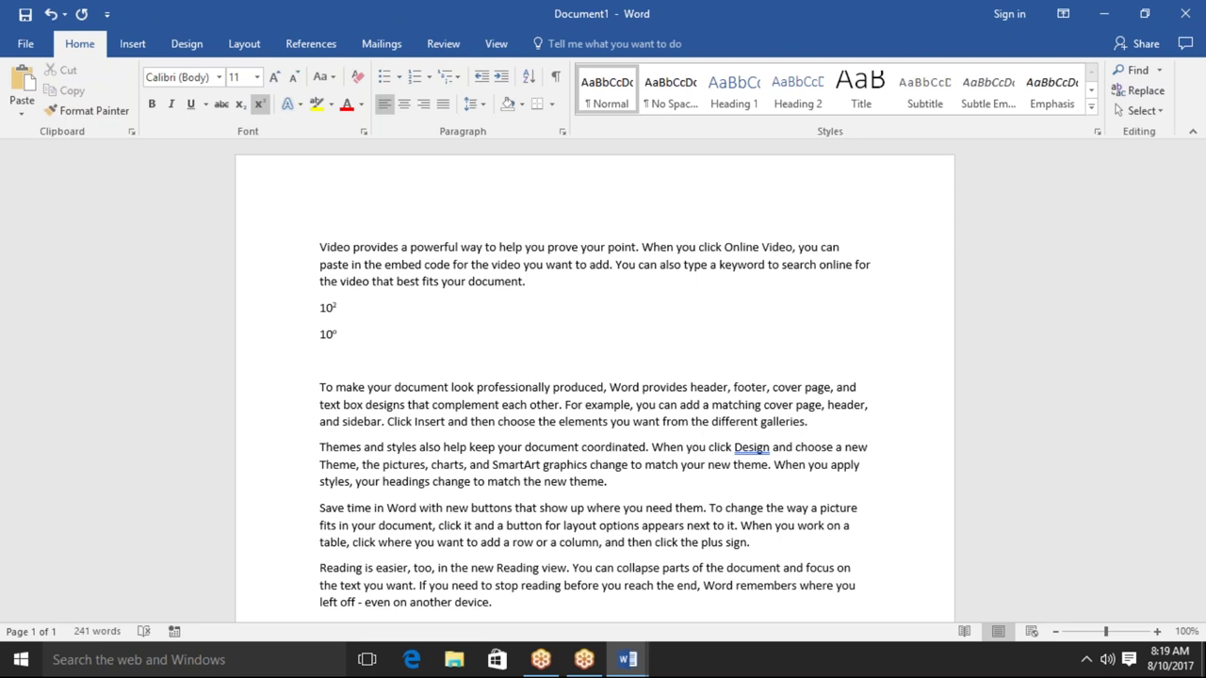
text(54555)
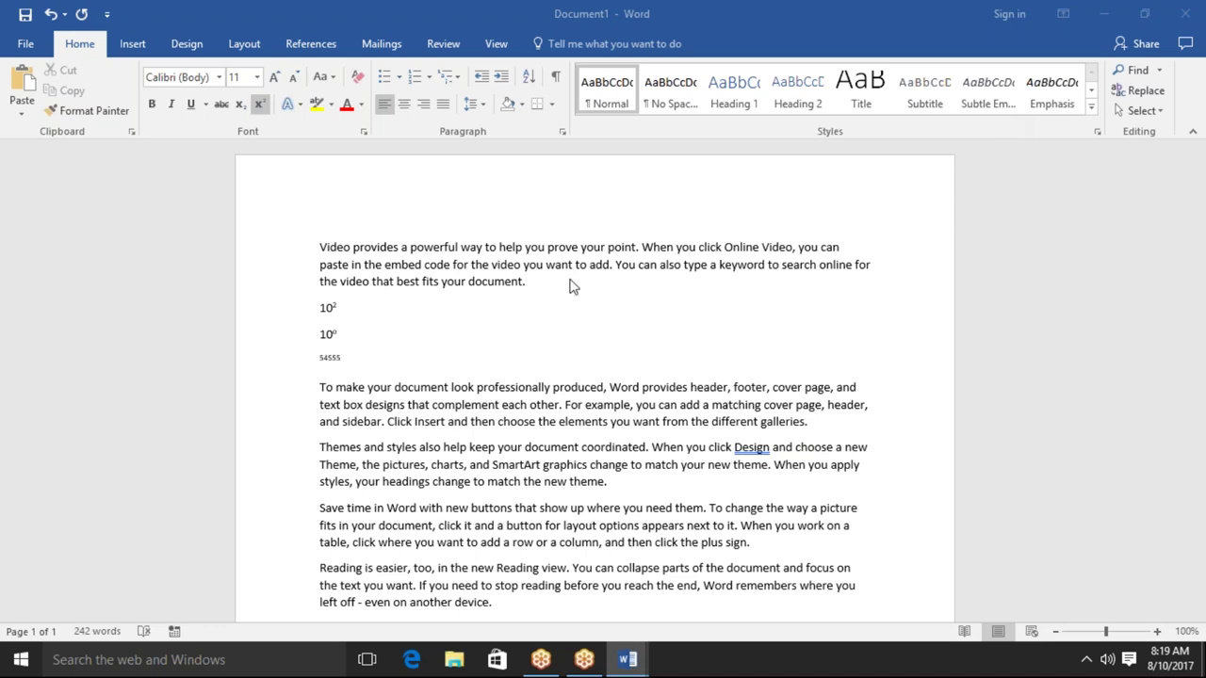
click(456, 362)
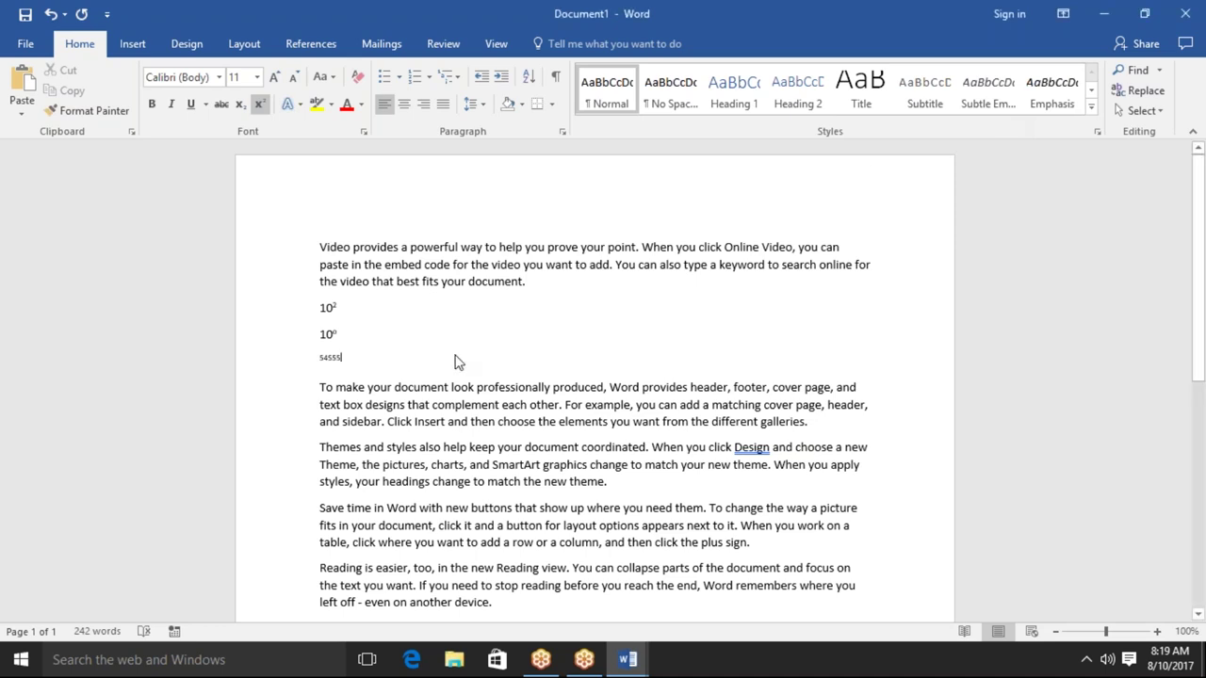
key(BackSpace)
key(BackSpace)
key(BackSpace)
key(BackSpace)
key(BackSpace)
Type and remove test text sdsadkjjjj and hthth, deleting the extra line below 10°
text(sdsadkjjjj)
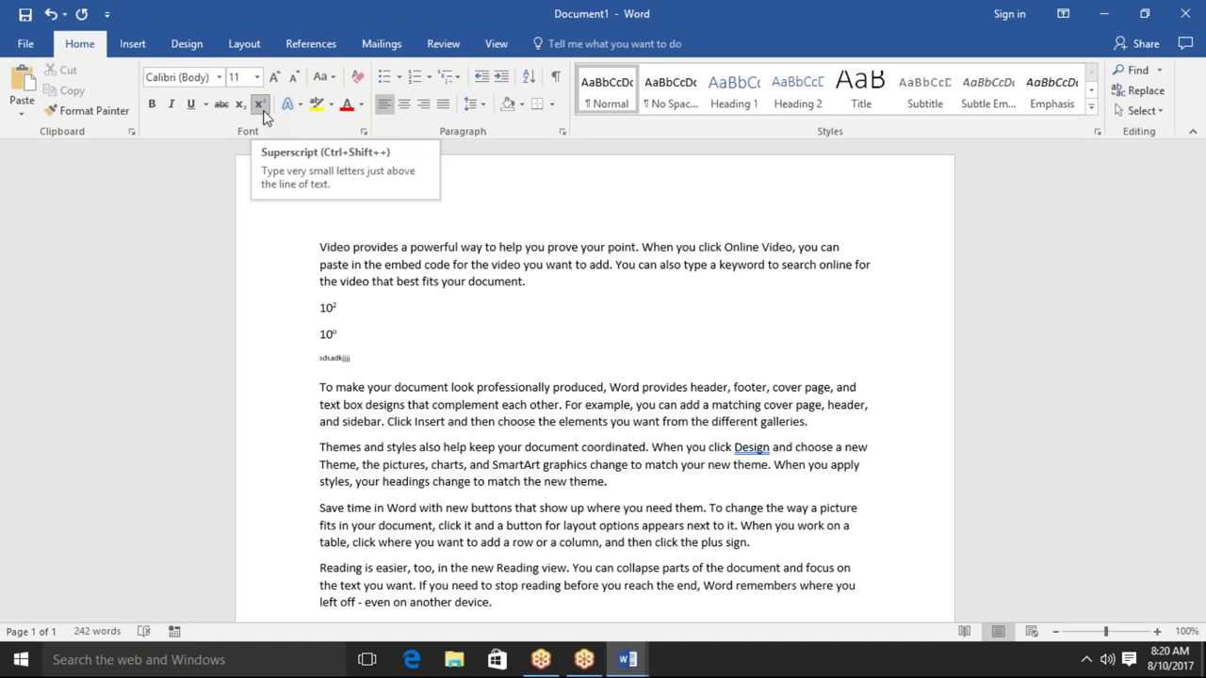
click(264, 115)
key(BackSpace)
key(BackSpace)
key(BackSpace)
key(BackSpace)
key(BackSpace)
key(BackSpace)
key(BackSpace)
key(BackSpace)
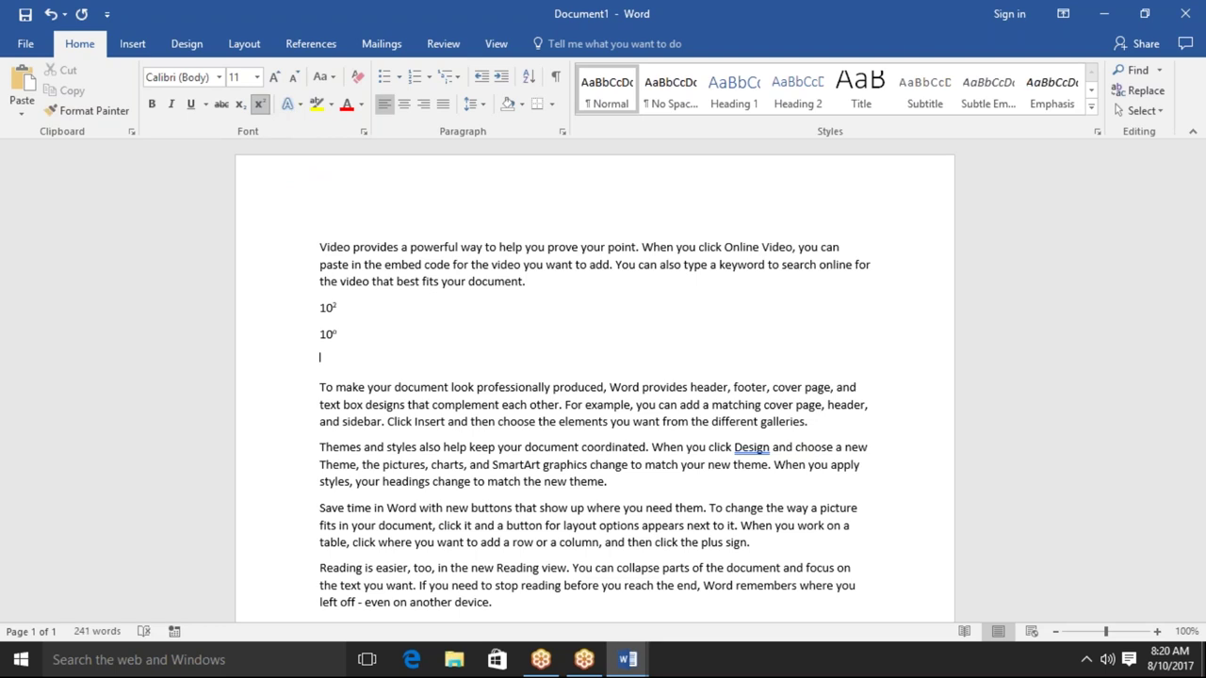
key(BackSpace)
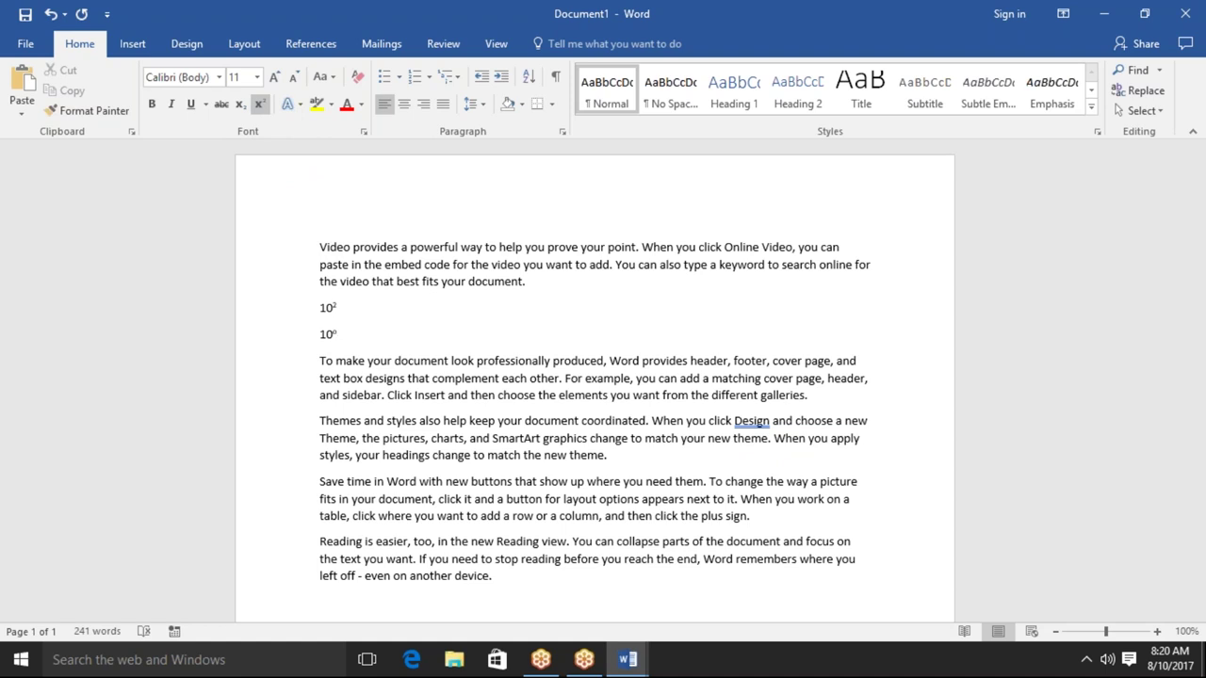
key(Return)
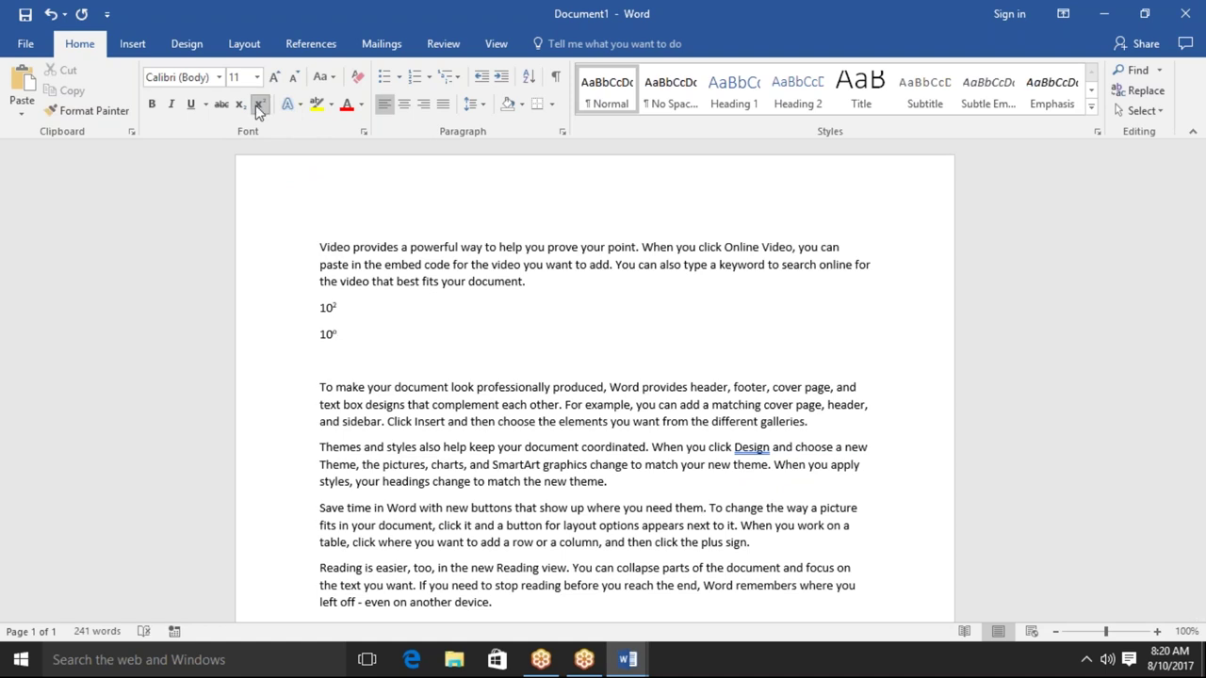
click(255, 104)
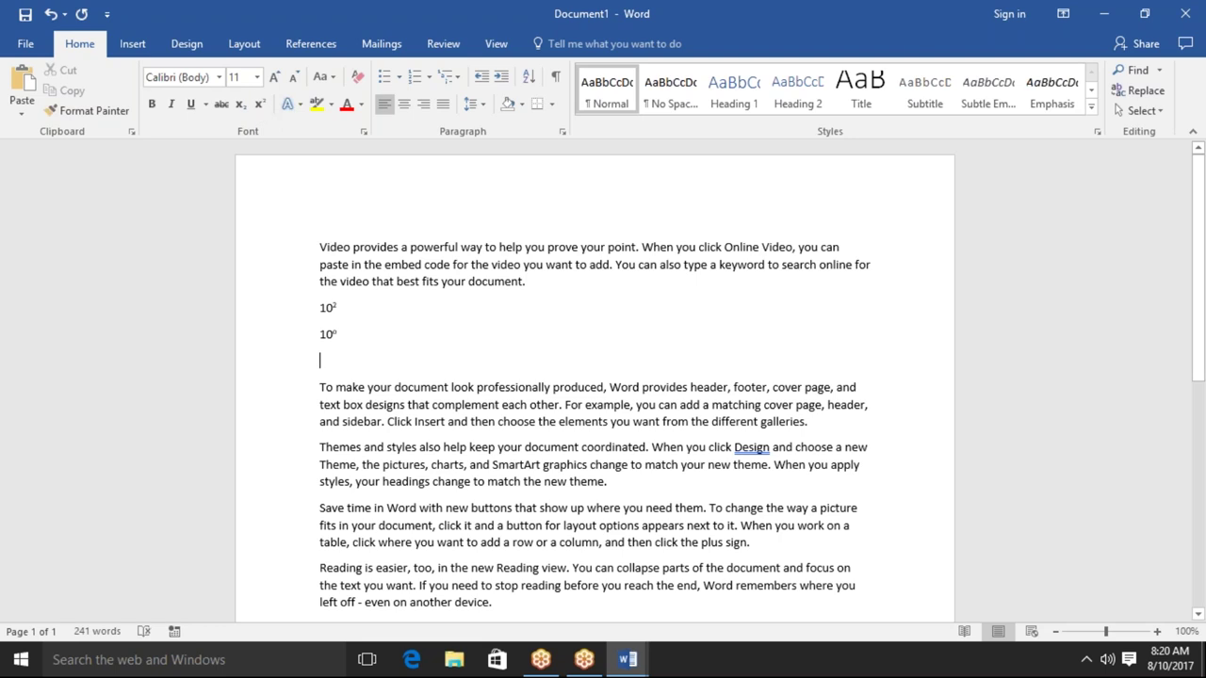
text(hthth)
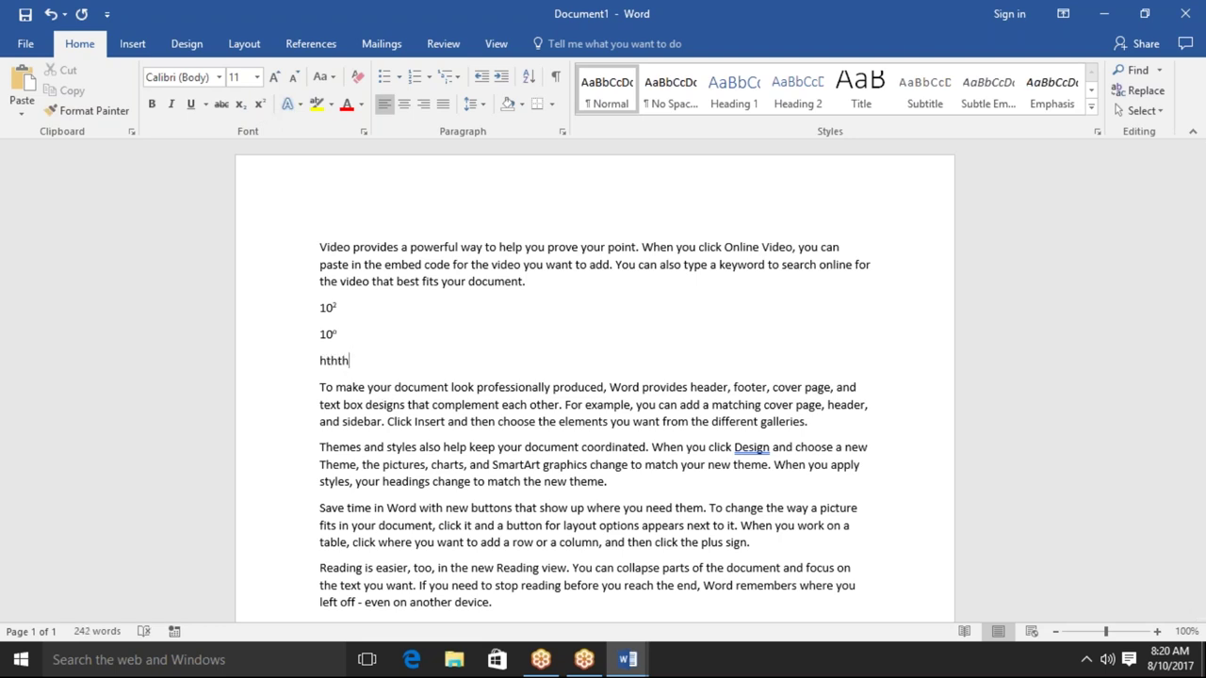
key(BackSpace)
key(BackSpace)
key(BackSpace)
key(BackSpace)
key(BackSpace)
key(Delete)
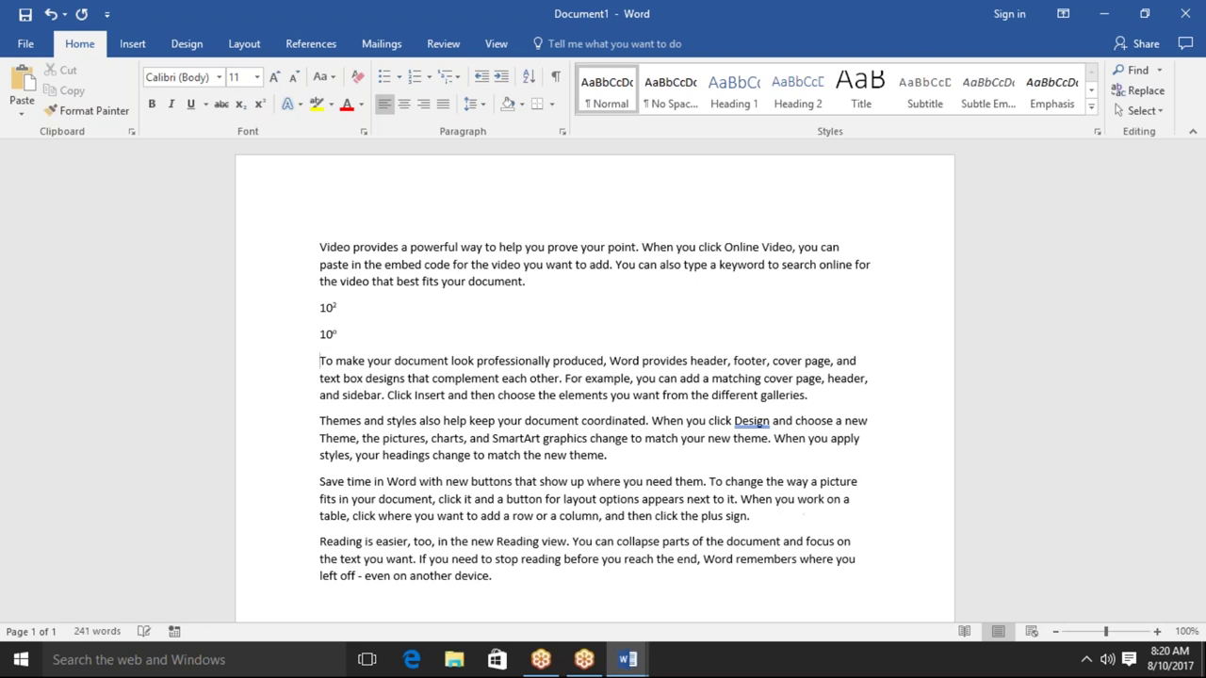
Check the formatting at the ends of 10² and 10°, then select the first paragraph
click(389, 319)
click(358, 334)
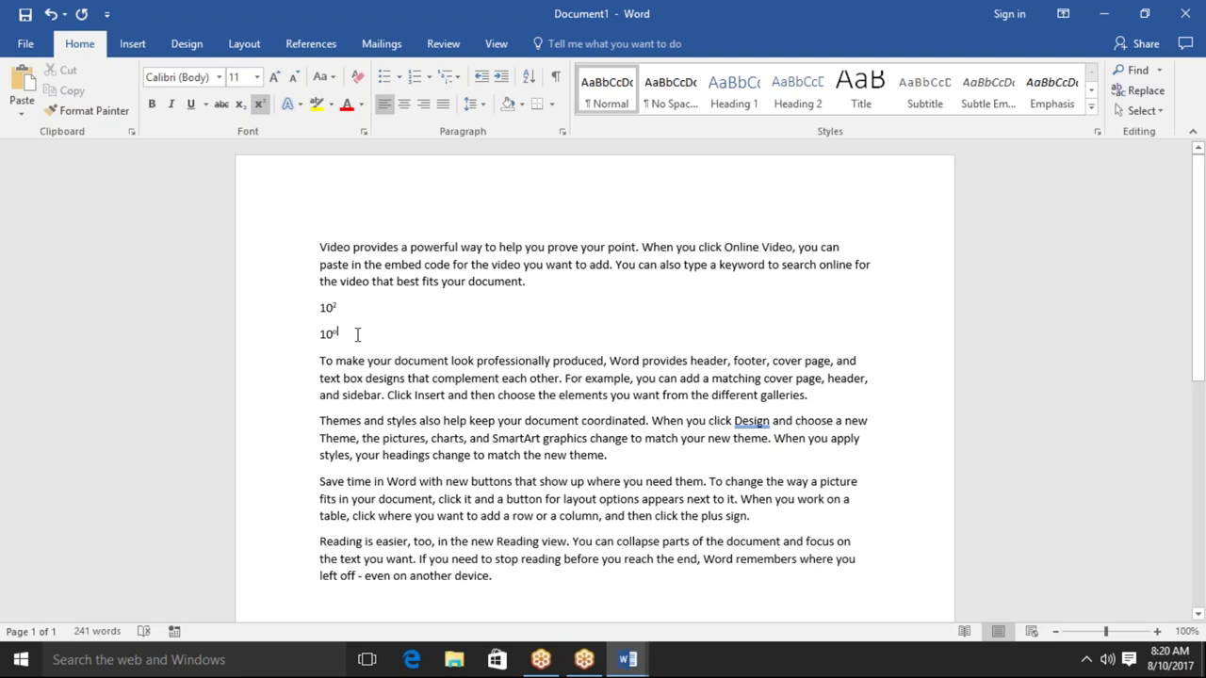
click(349, 388)
drag(525, 283, 342, 240)
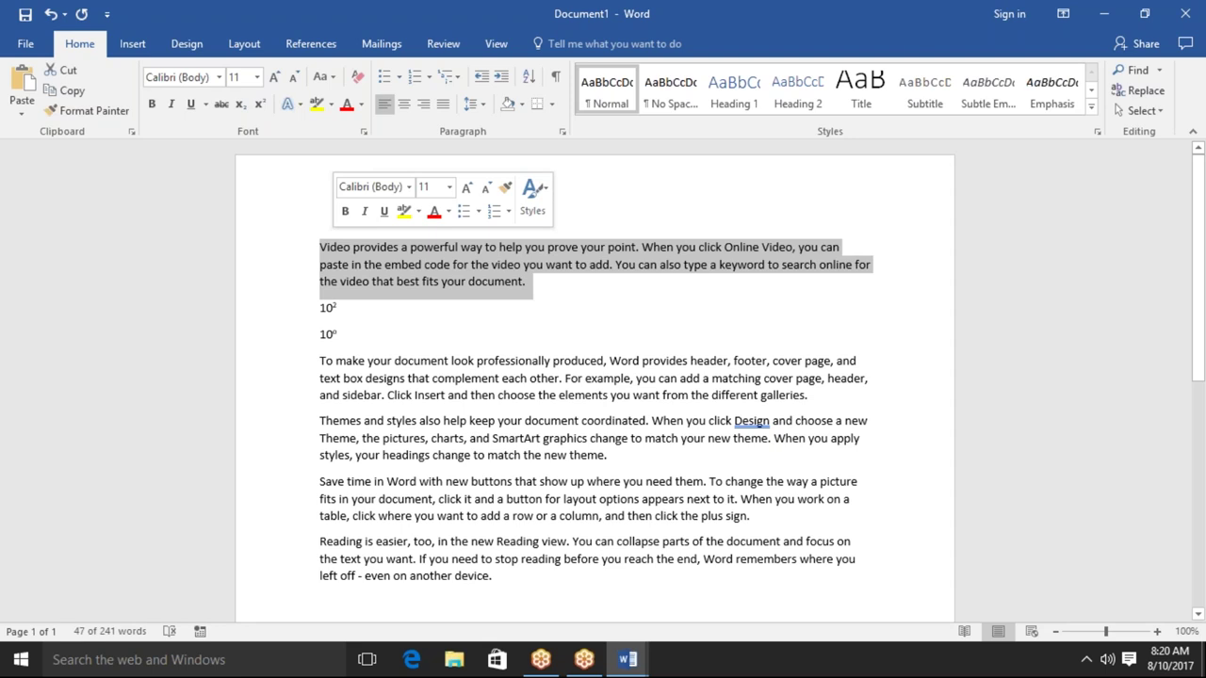
Enlarge paragraph one to 14 points, undo back to 11, and reselect the paragraph
click(255, 78)
click(255, 81)
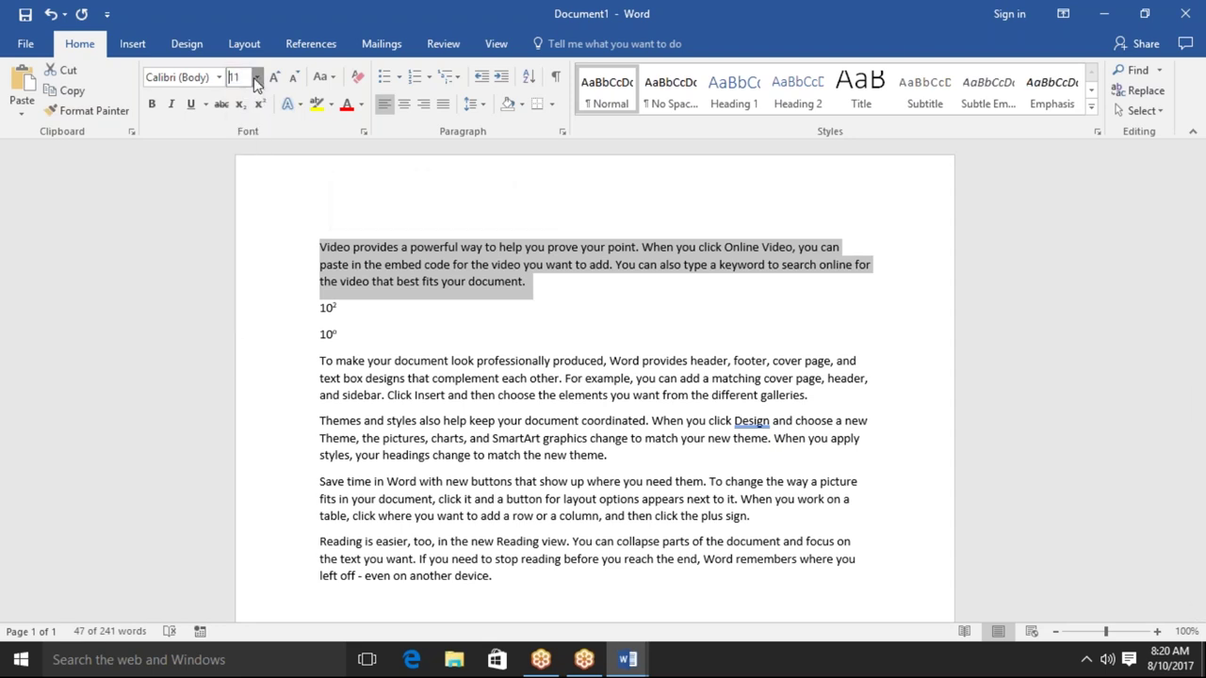
click(274, 80)
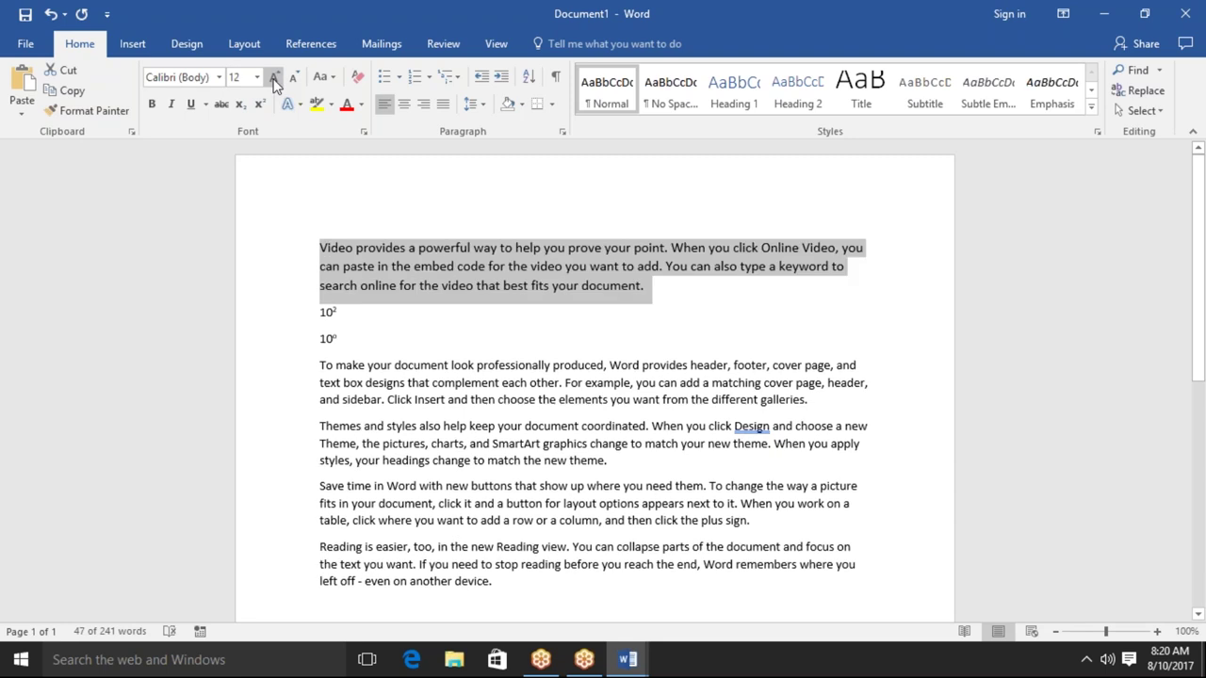
click(274, 80)
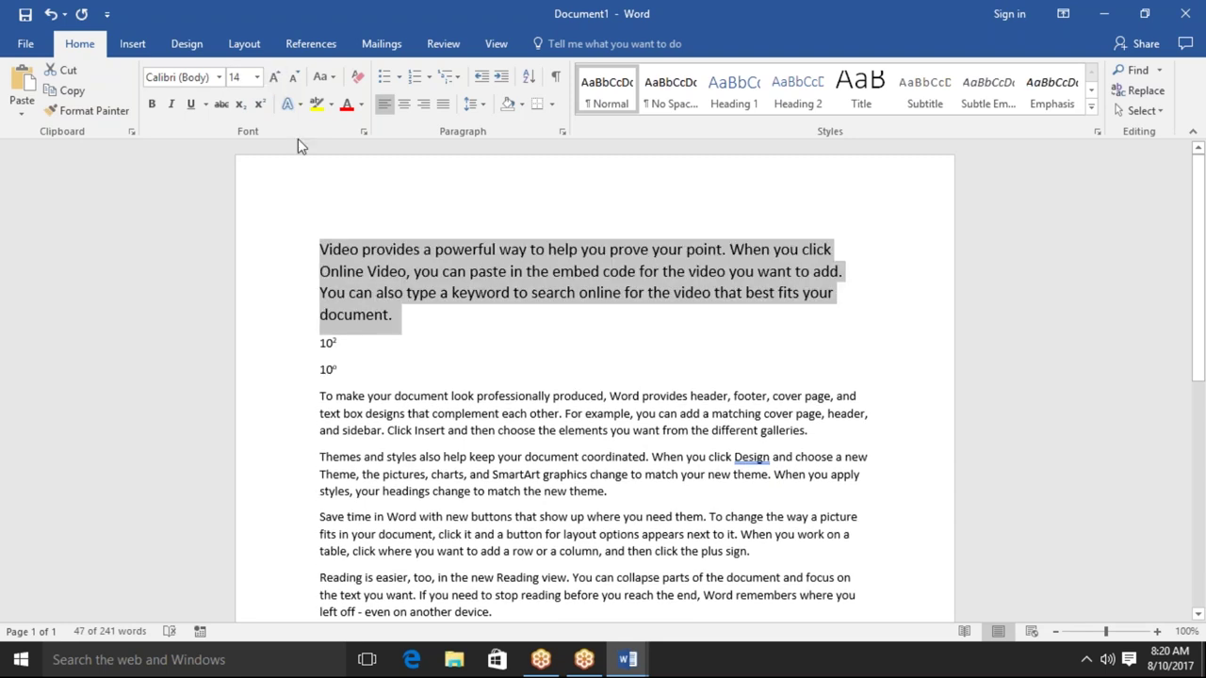
key(ctrl+z)
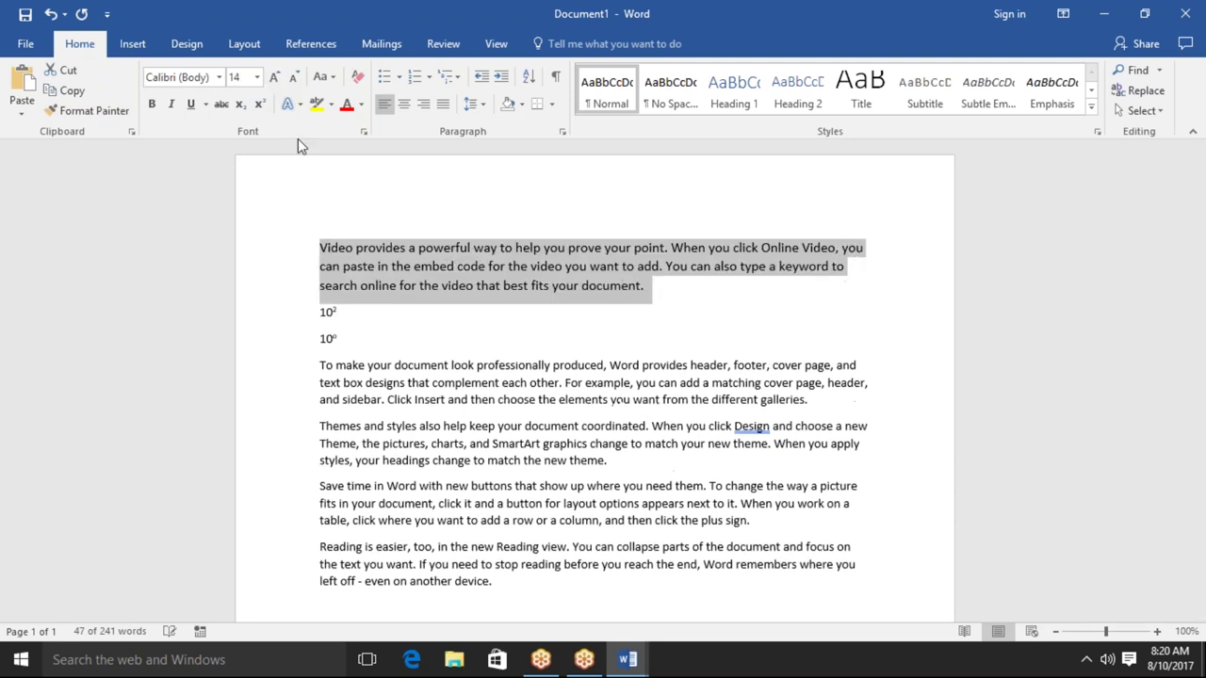
key(ctrl+z)
key(ctrl+z)
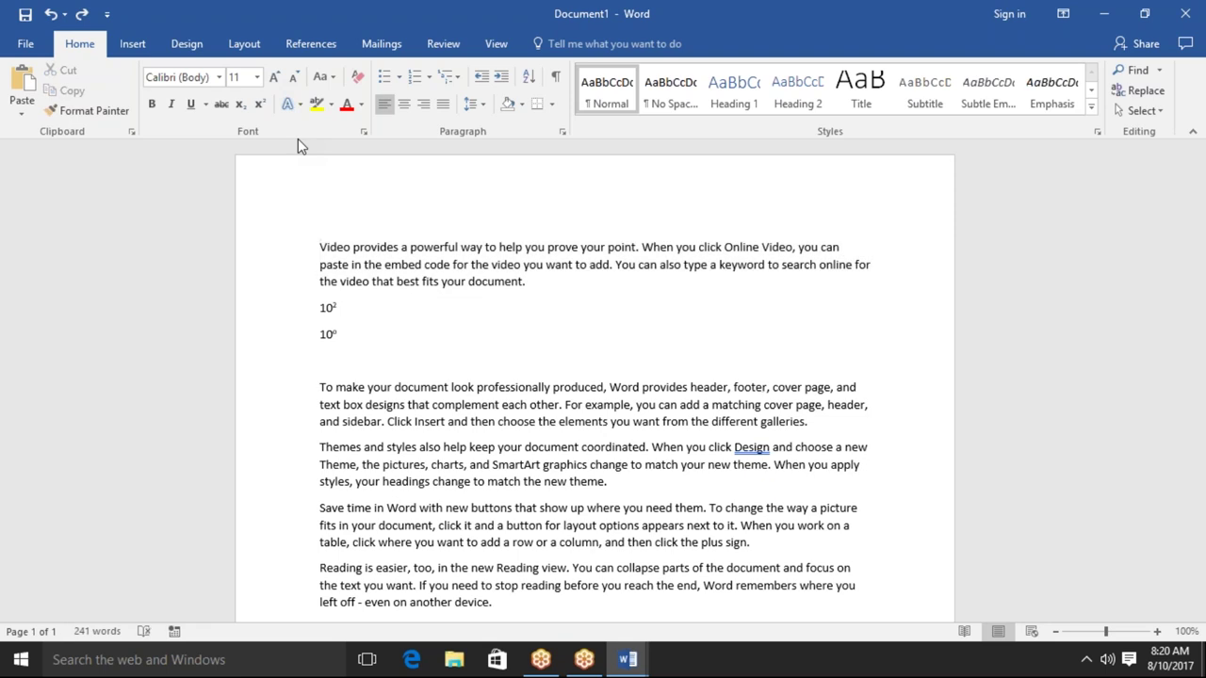
drag(526, 281, 320, 245)
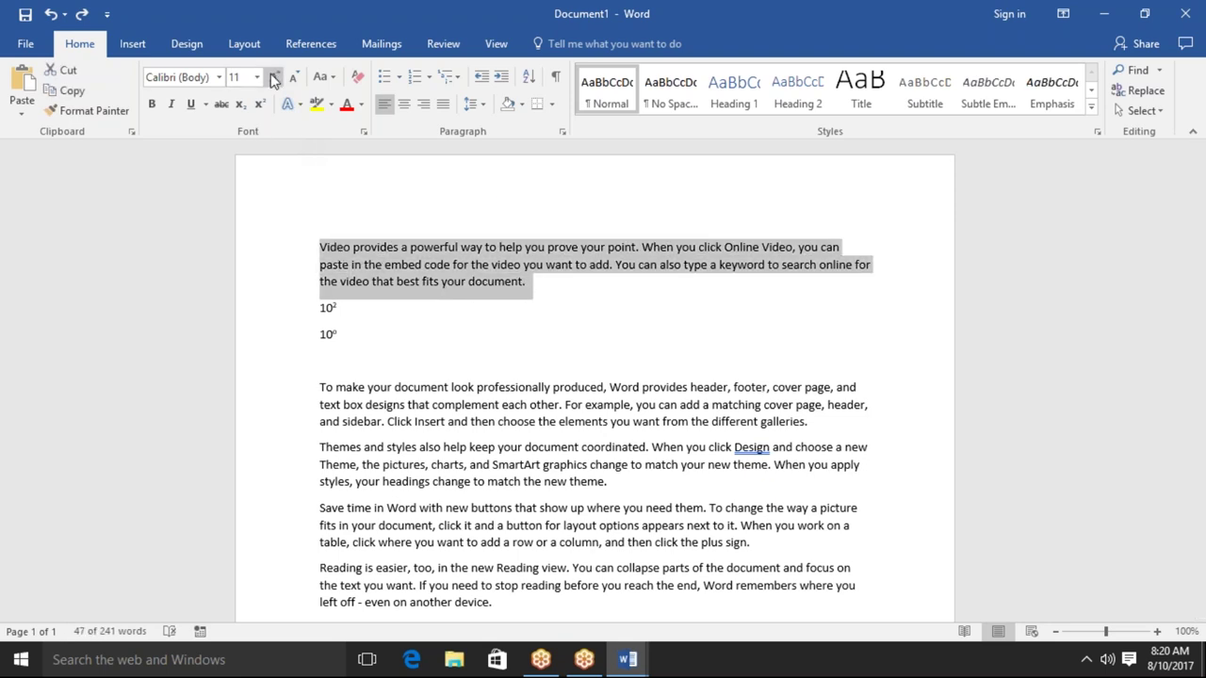
Reselect the first paragraph and apply Sentence case to it
click(334, 79)
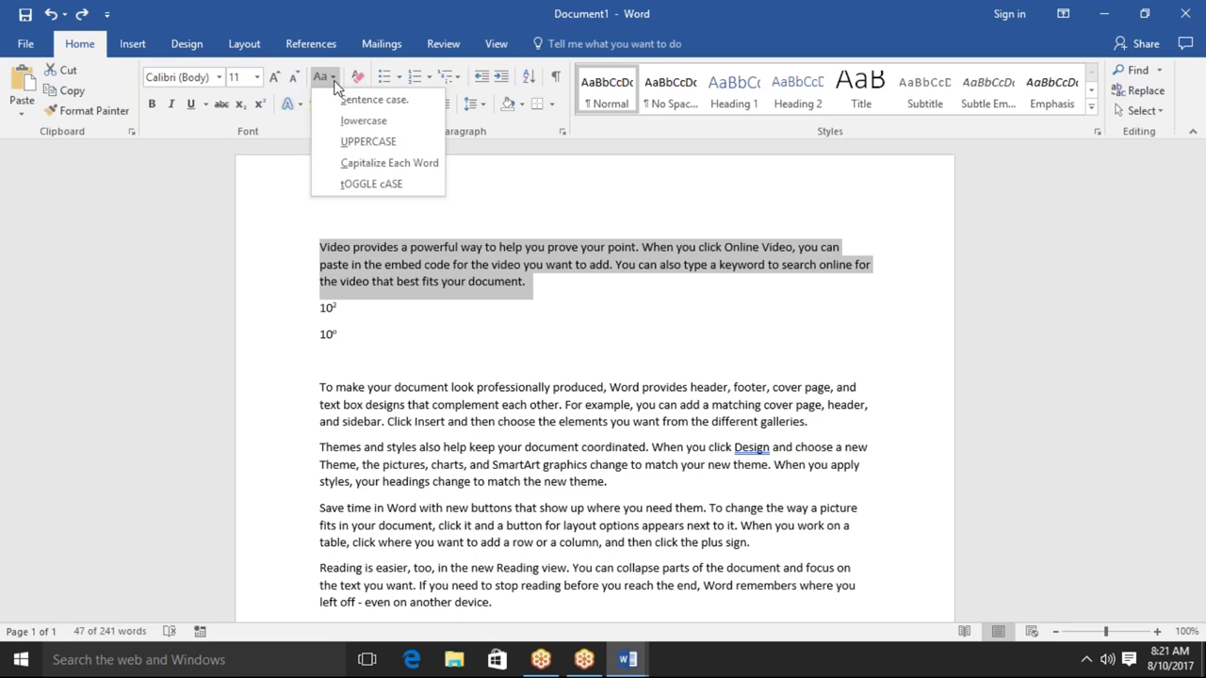
click(430, 304)
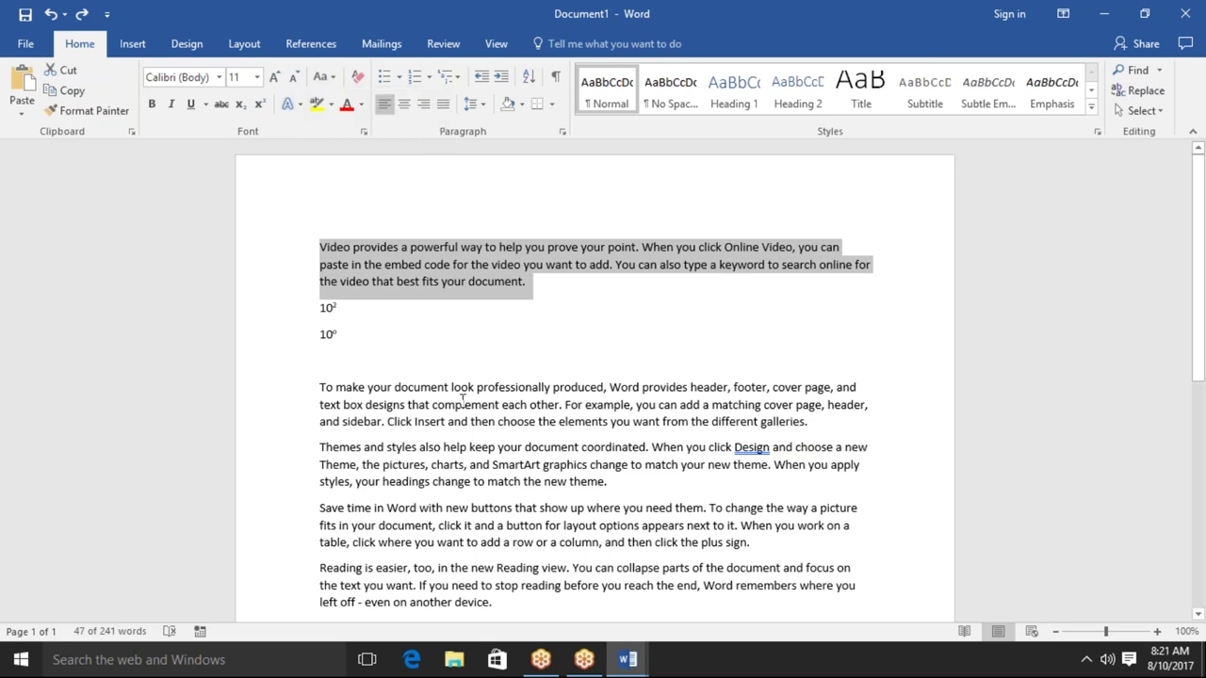
click(462, 400)
drag(530, 283, 334, 249)
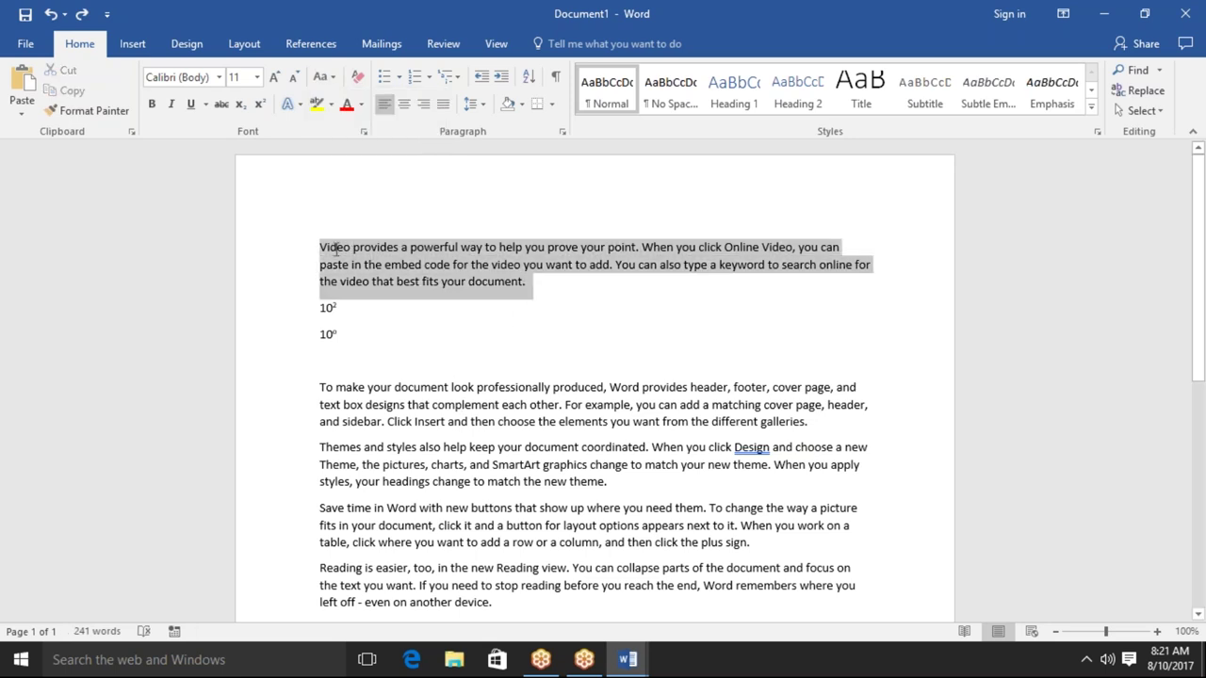
click(332, 83)
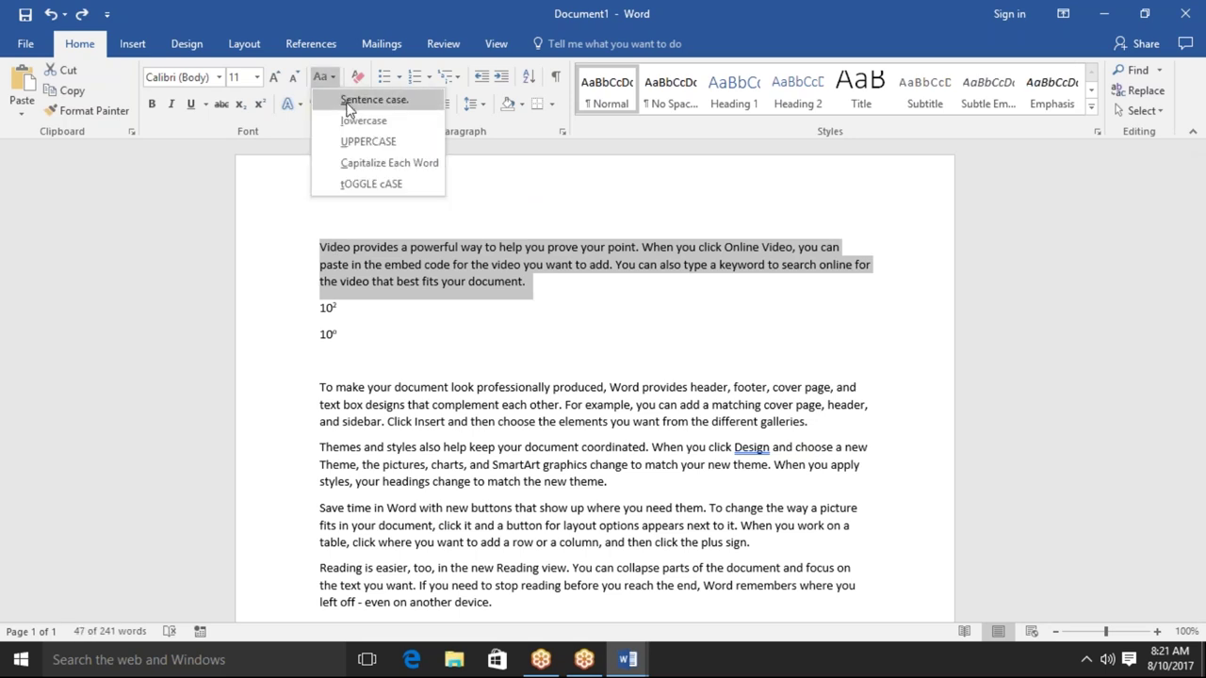
click(347, 101)
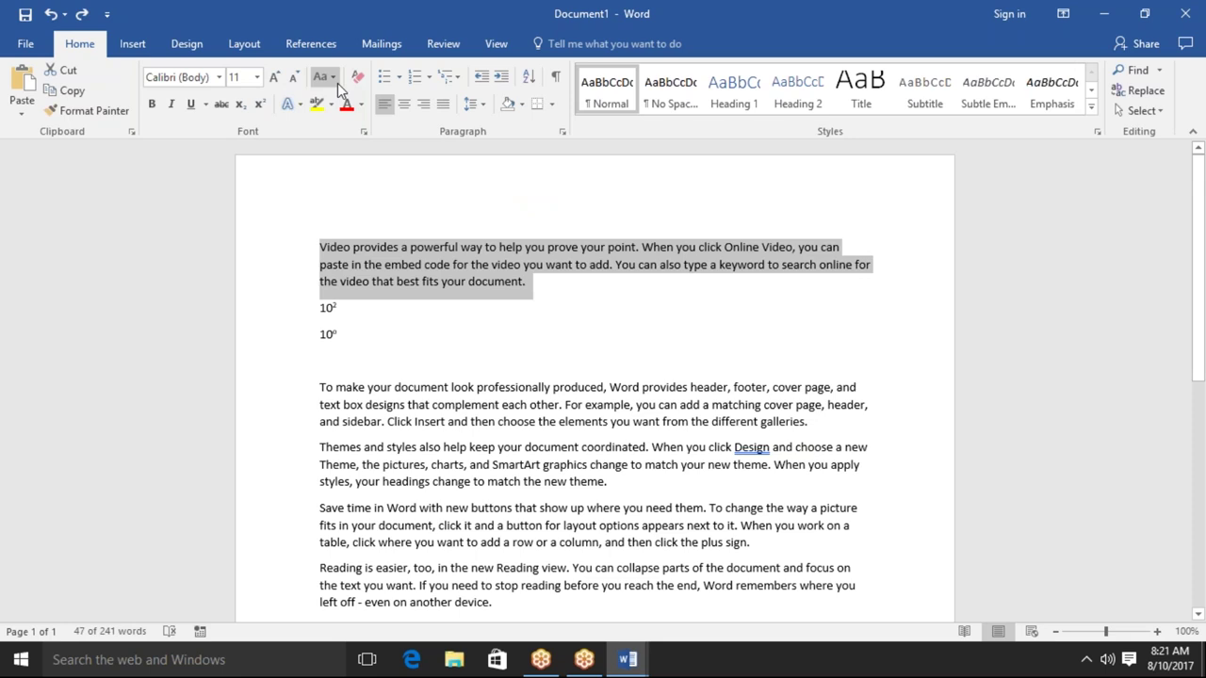
Replace the opening capital V with lowercase v, reselect, and reapply Sentence case
click(322, 248)
key(Delete)
text(v)
key(ctrl+equal)
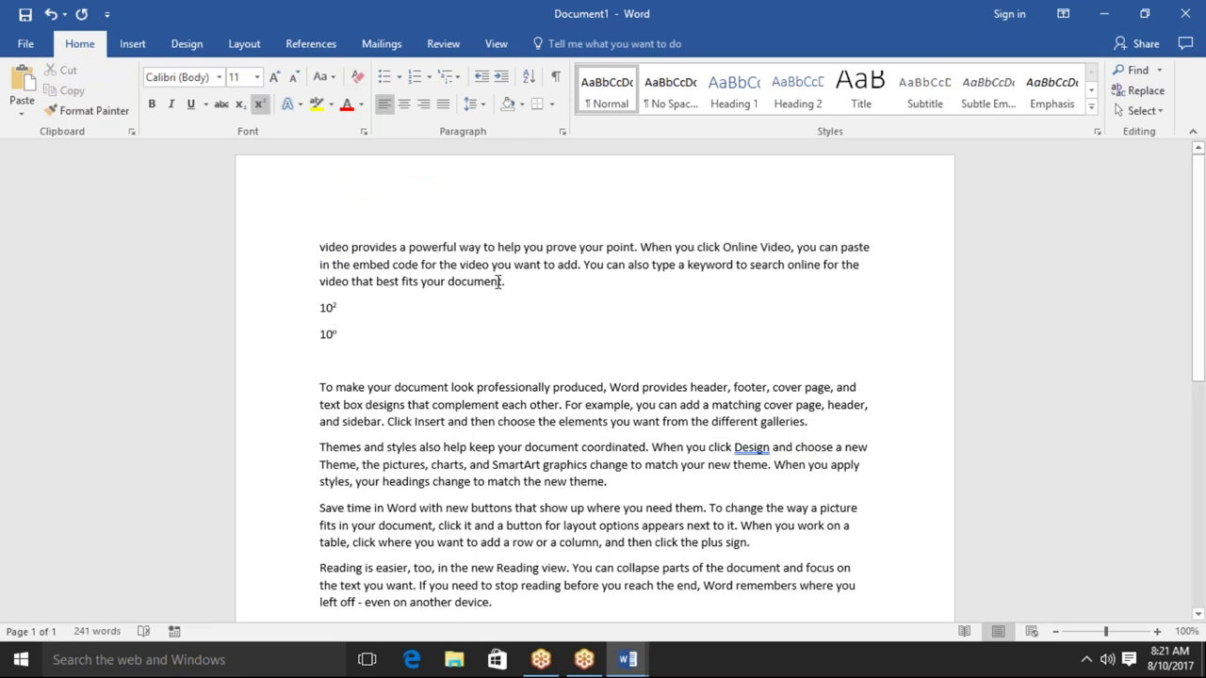
drag(505, 283, 288, 248)
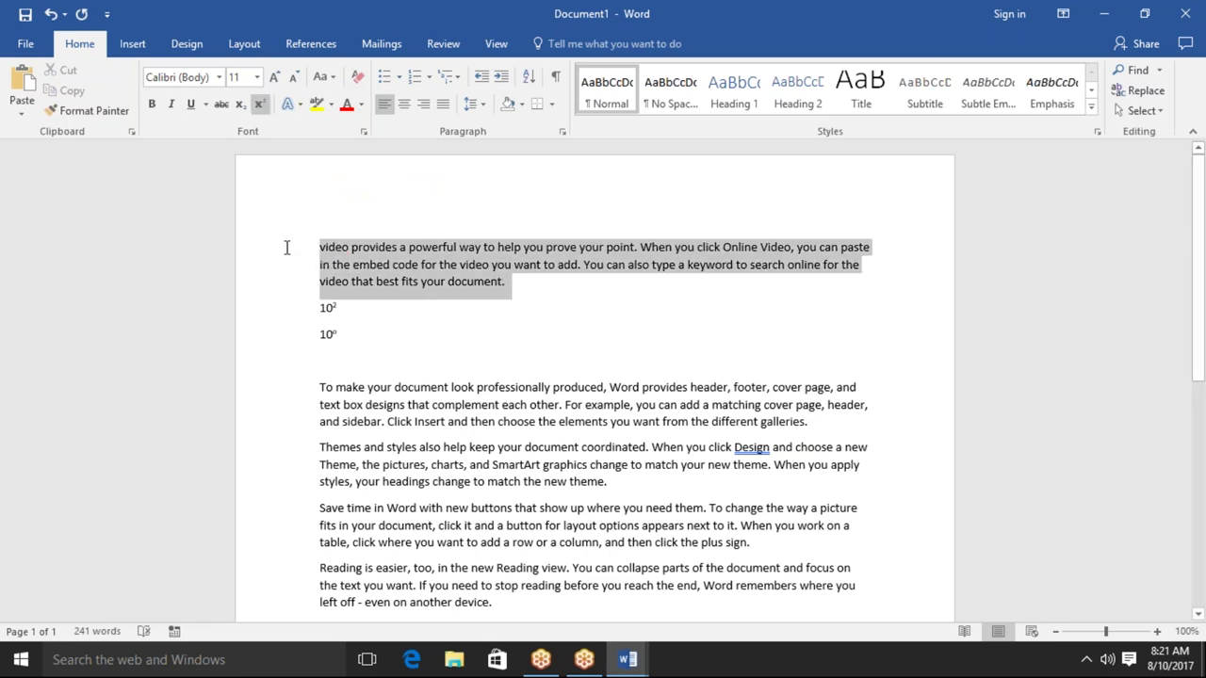
click(325, 76)
click(345, 98)
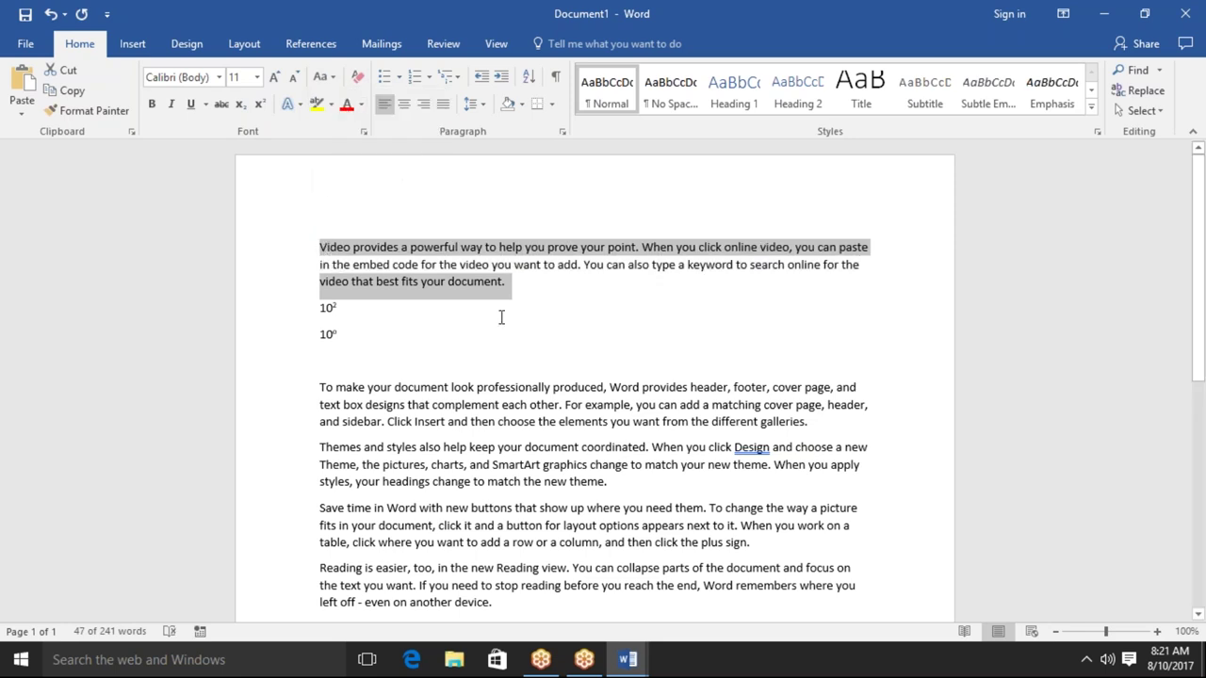
Try lowercase and UPPERCASE on the paragraph, then apply Capitalize Each Word
click(509, 283)
drag(509, 282, 332, 256)
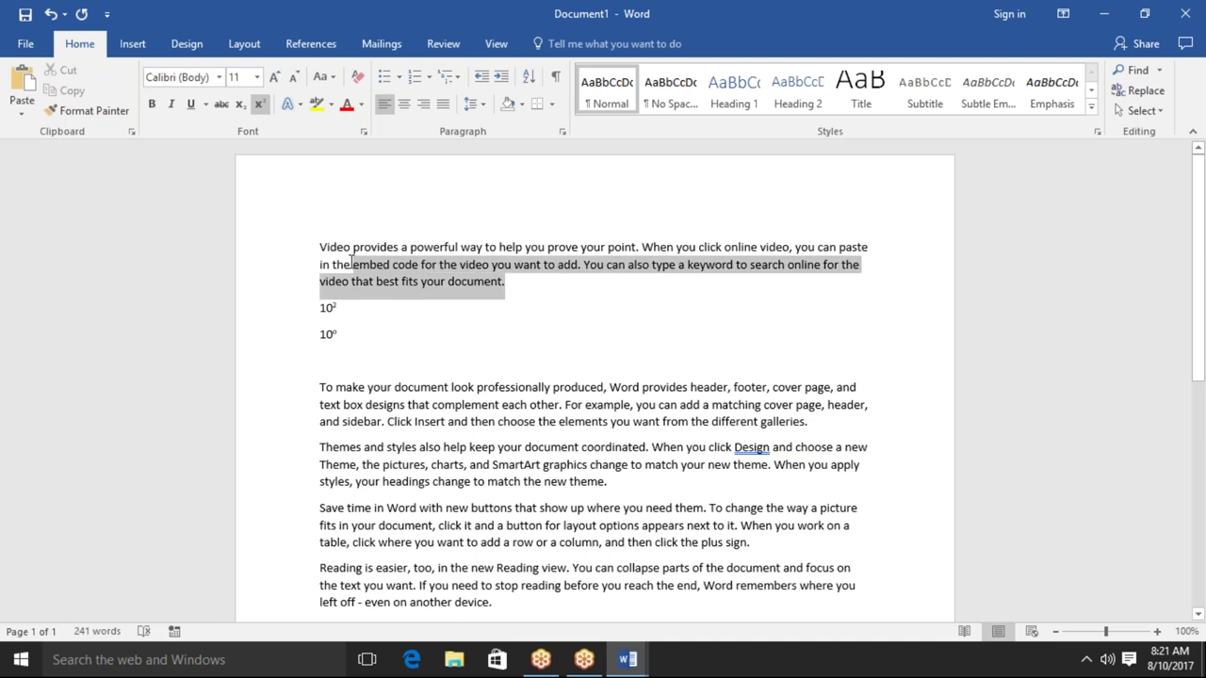
click(331, 83)
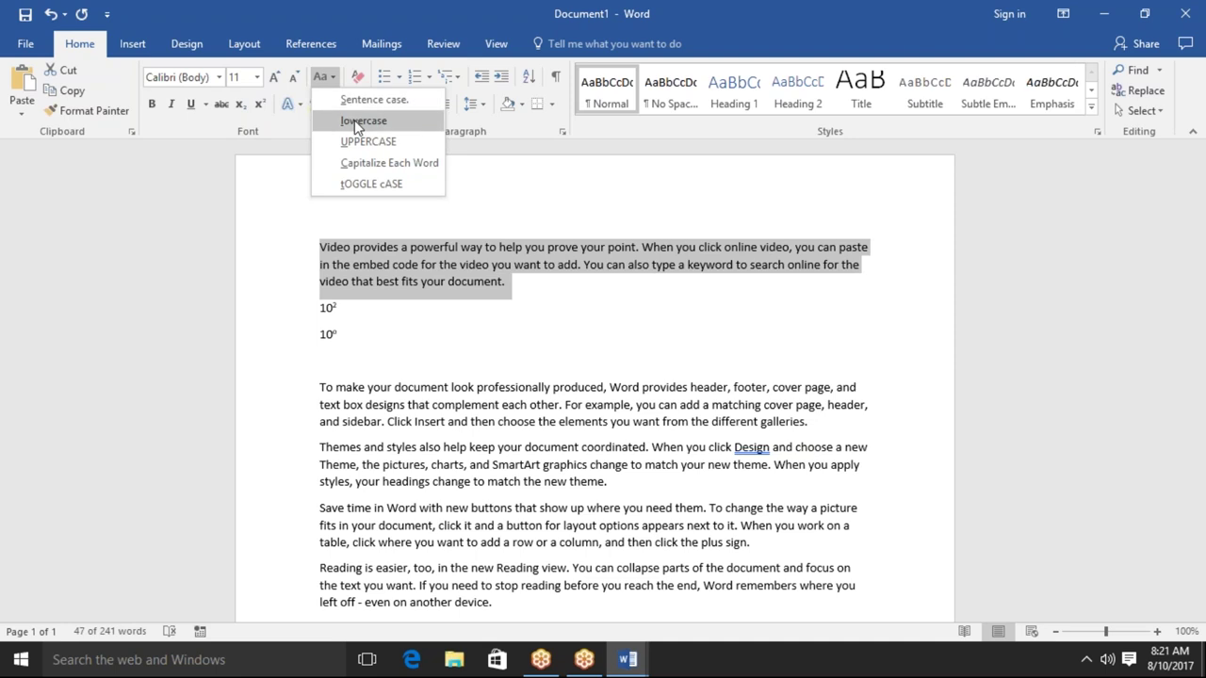
click(355, 120)
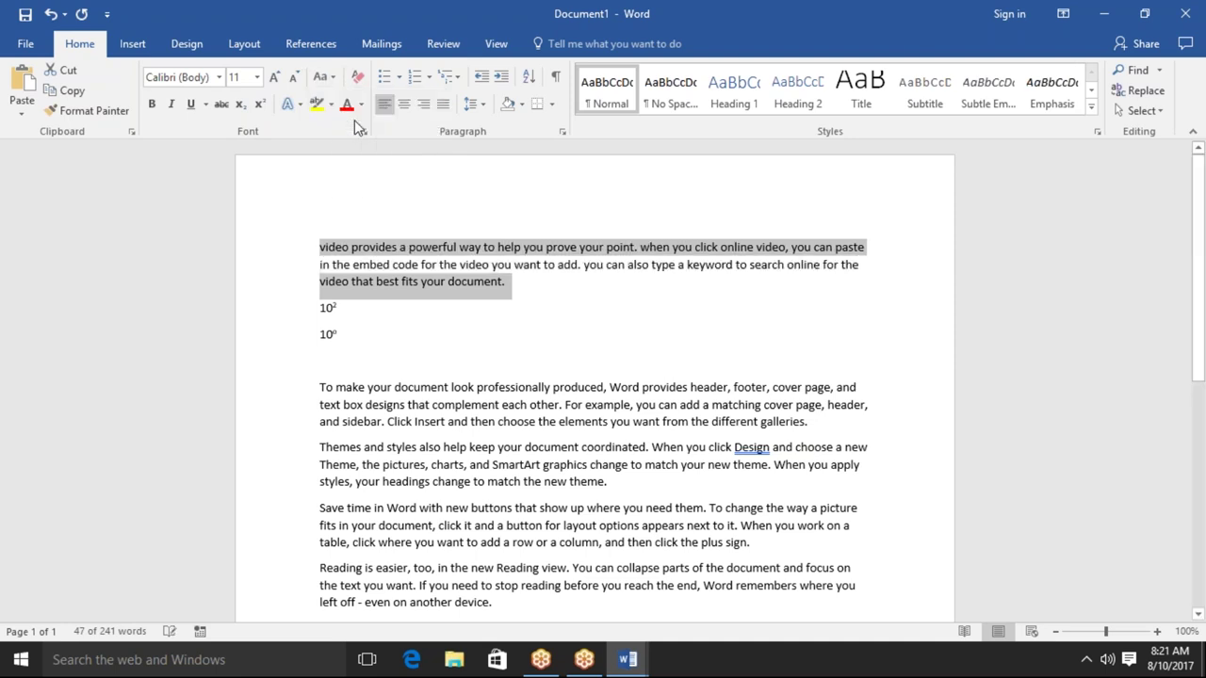
click(330, 80)
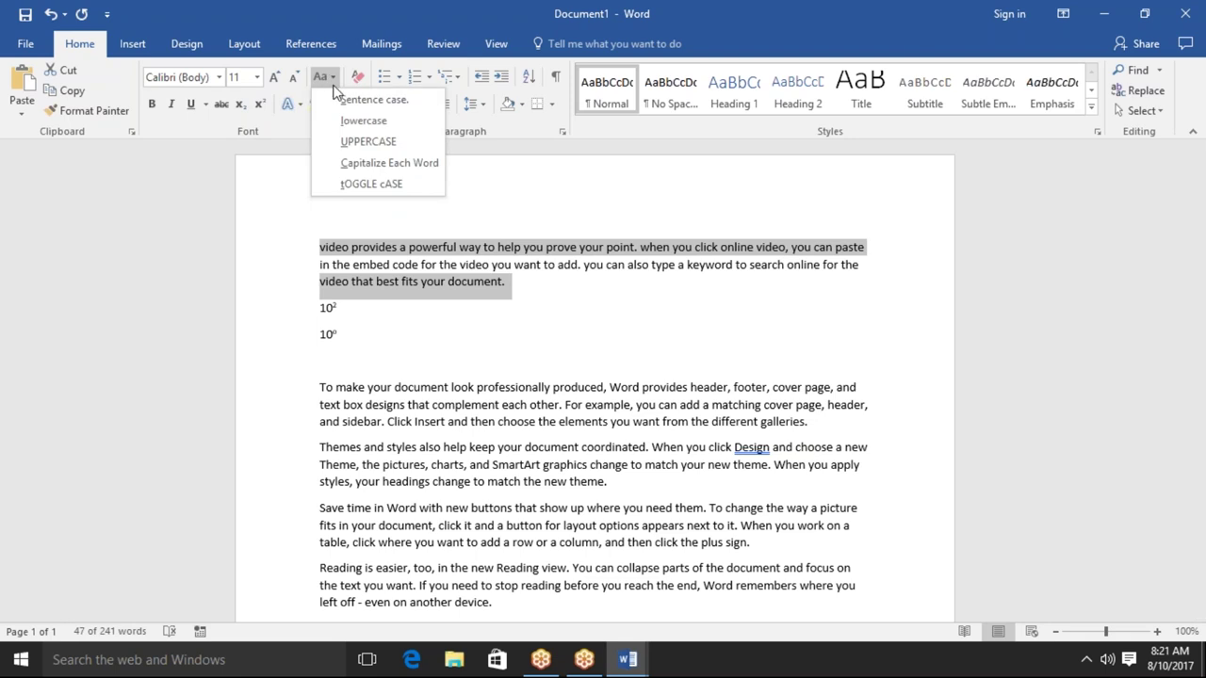
click(368, 141)
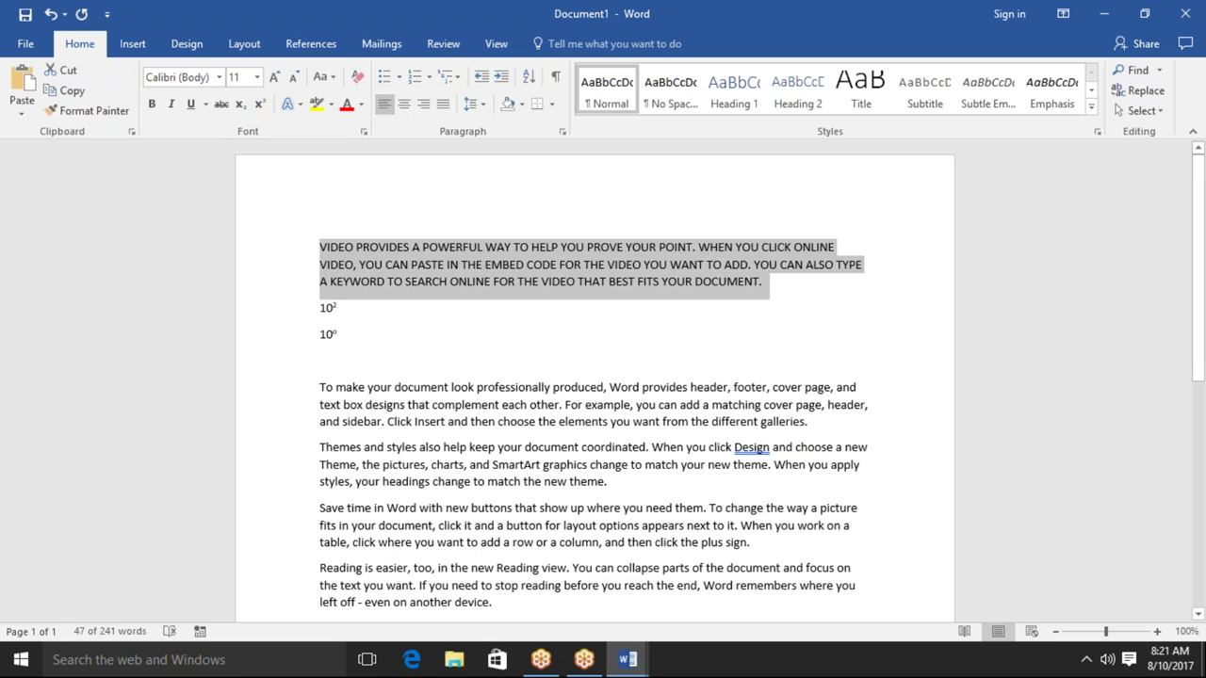
click(331, 77)
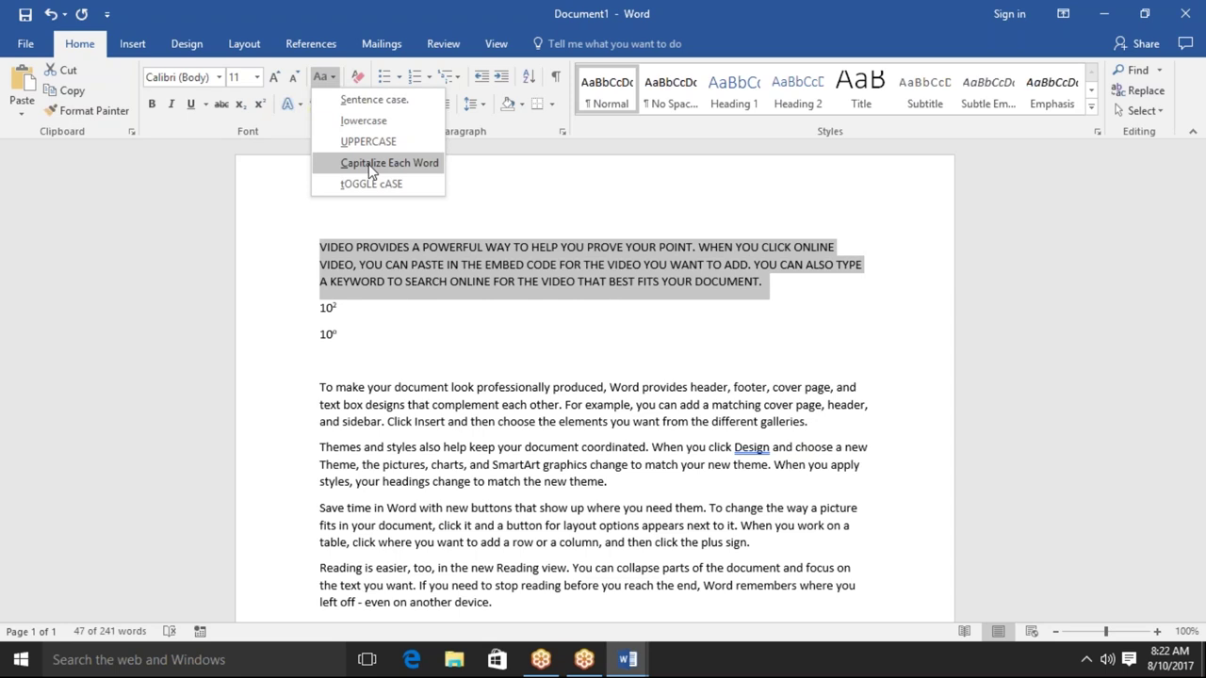
click(371, 167)
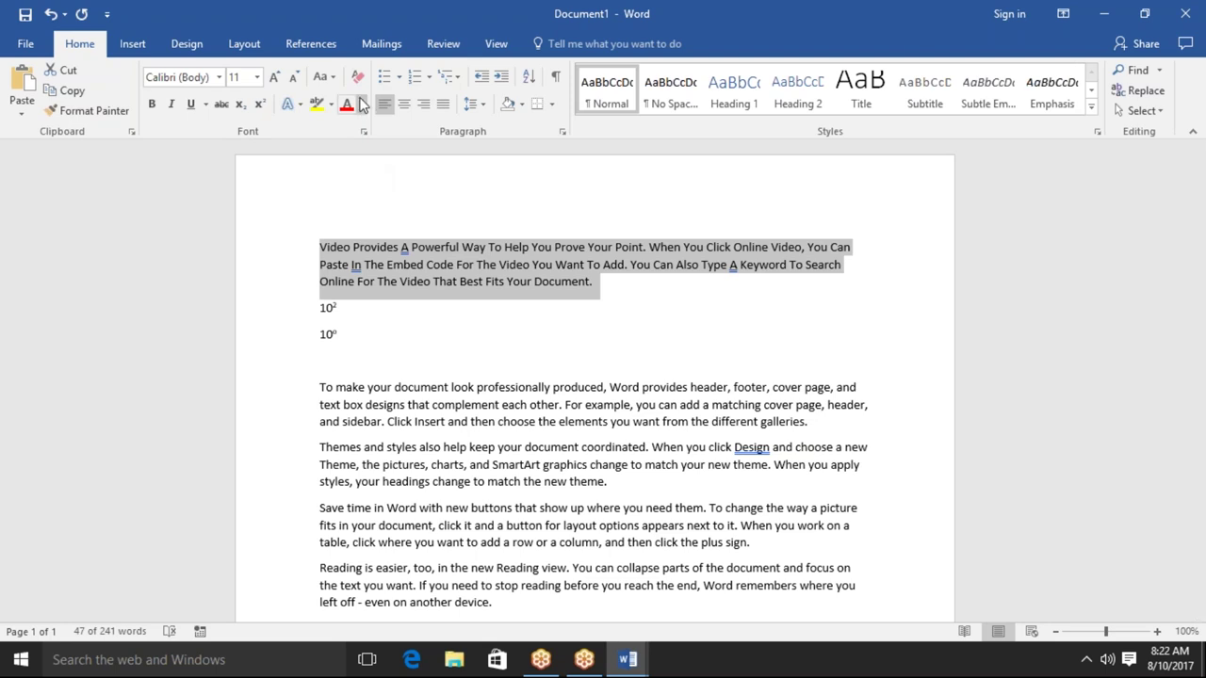
click(334, 80)
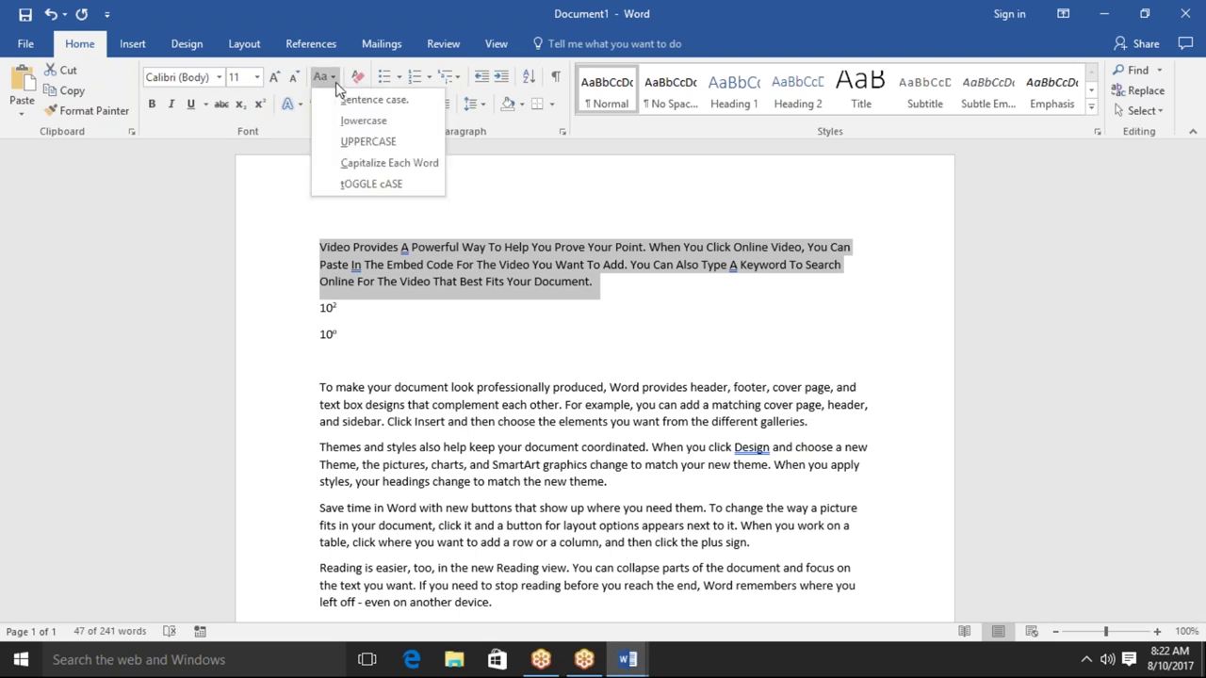
Apply tOGGLE cASE, then Sentence case, and clear the paragraph's formatting
click(367, 185)
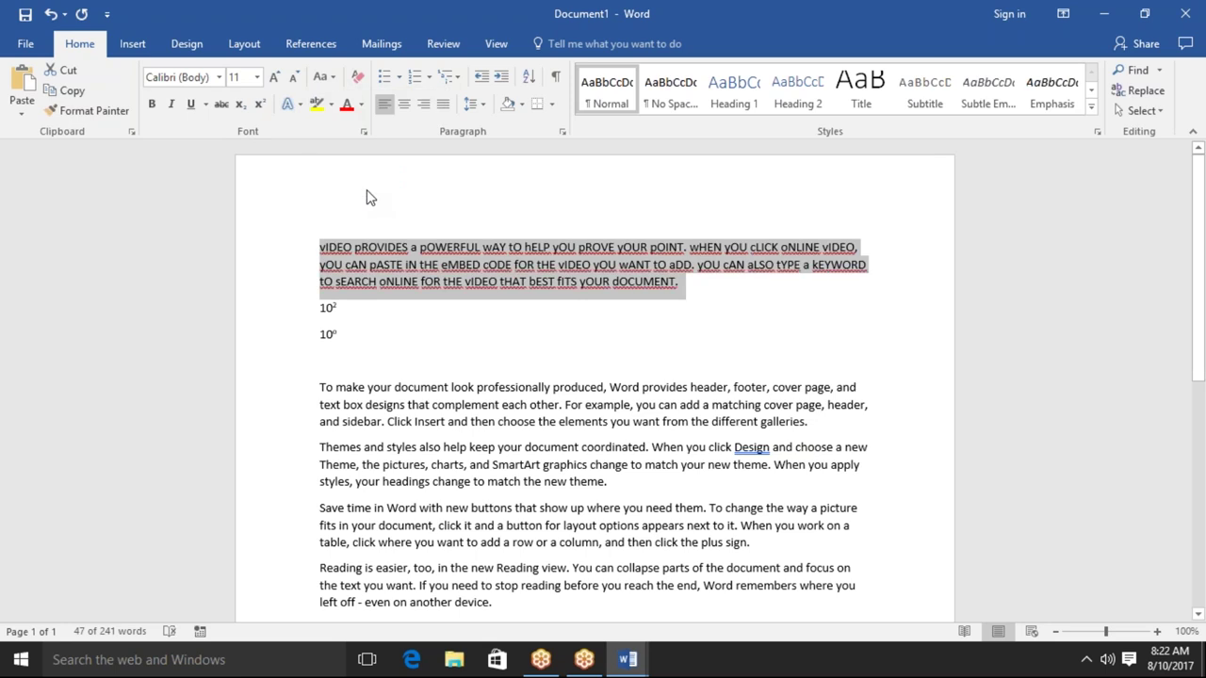
click(334, 79)
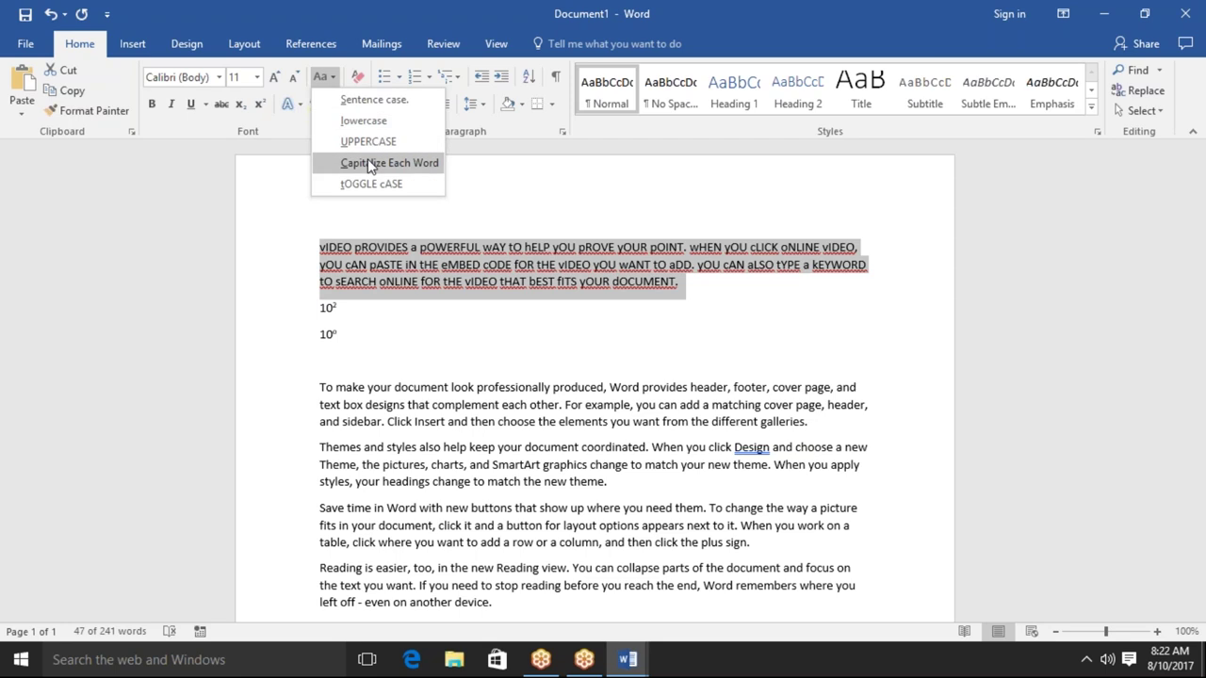
click(374, 100)
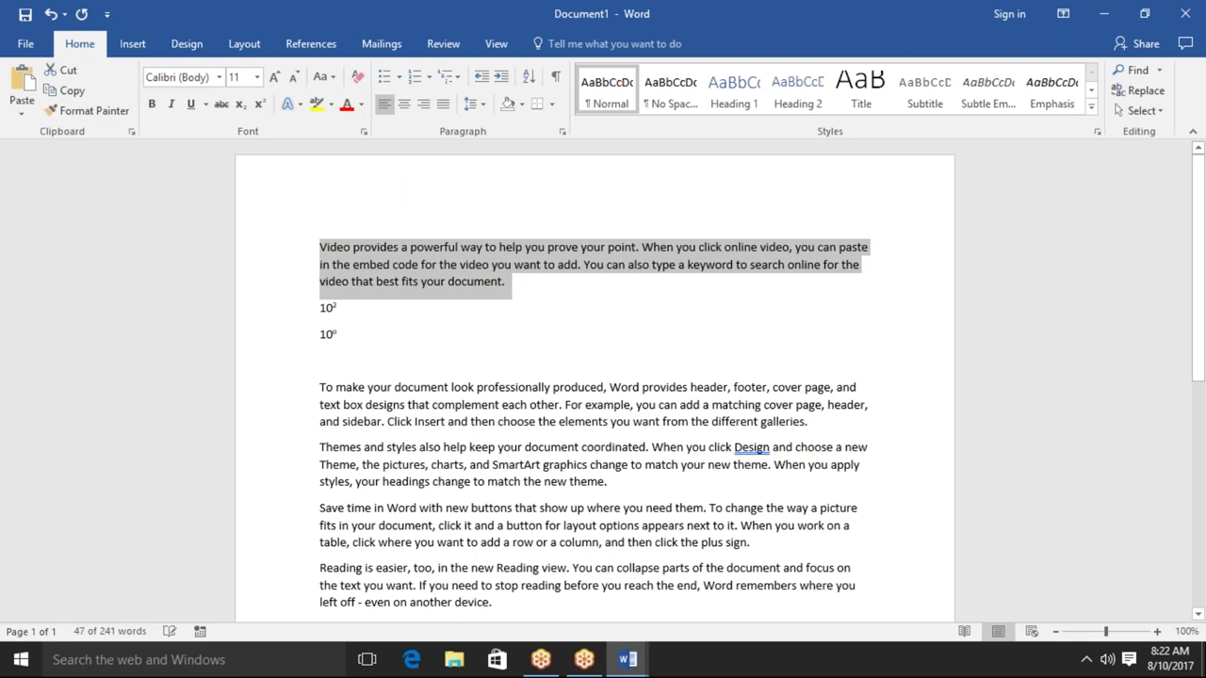
click(324, 77)
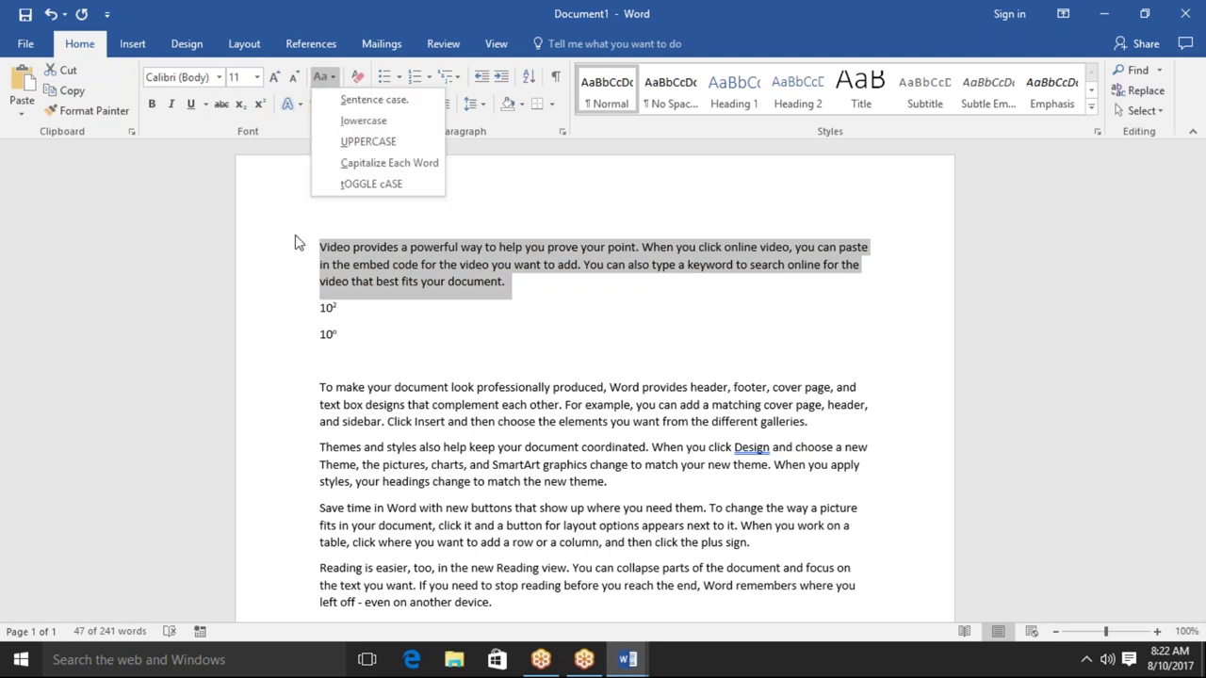
key(Escape)
click(358, 79)
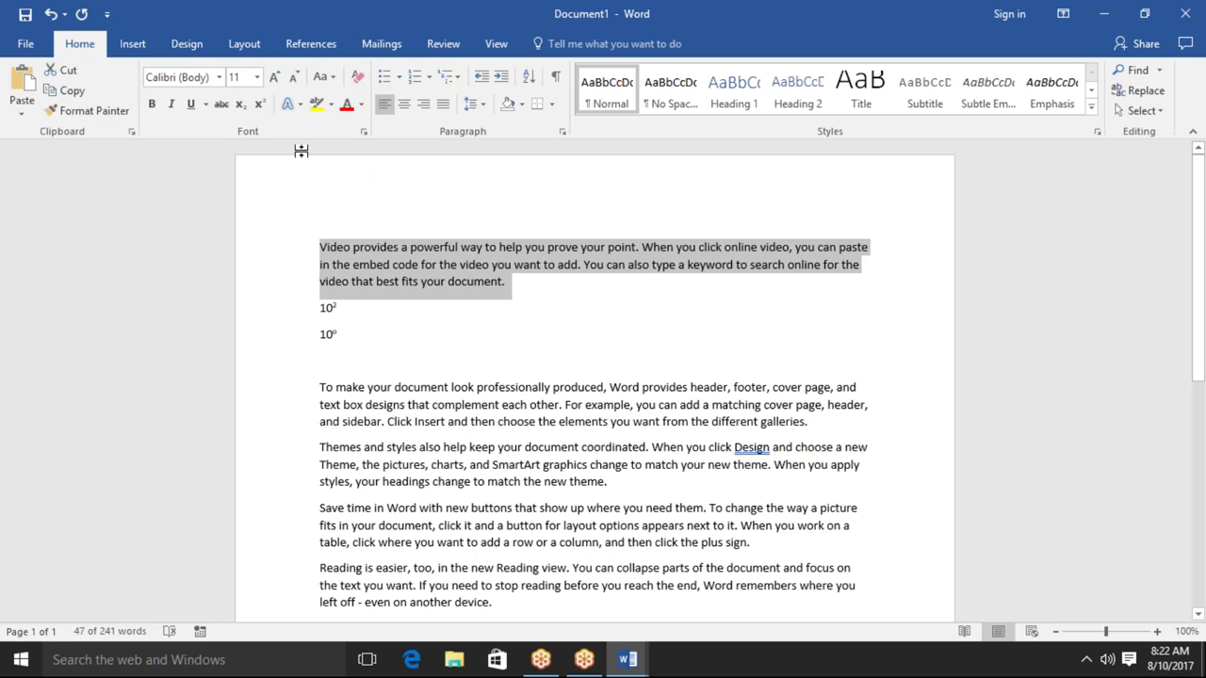
click(298, 108)
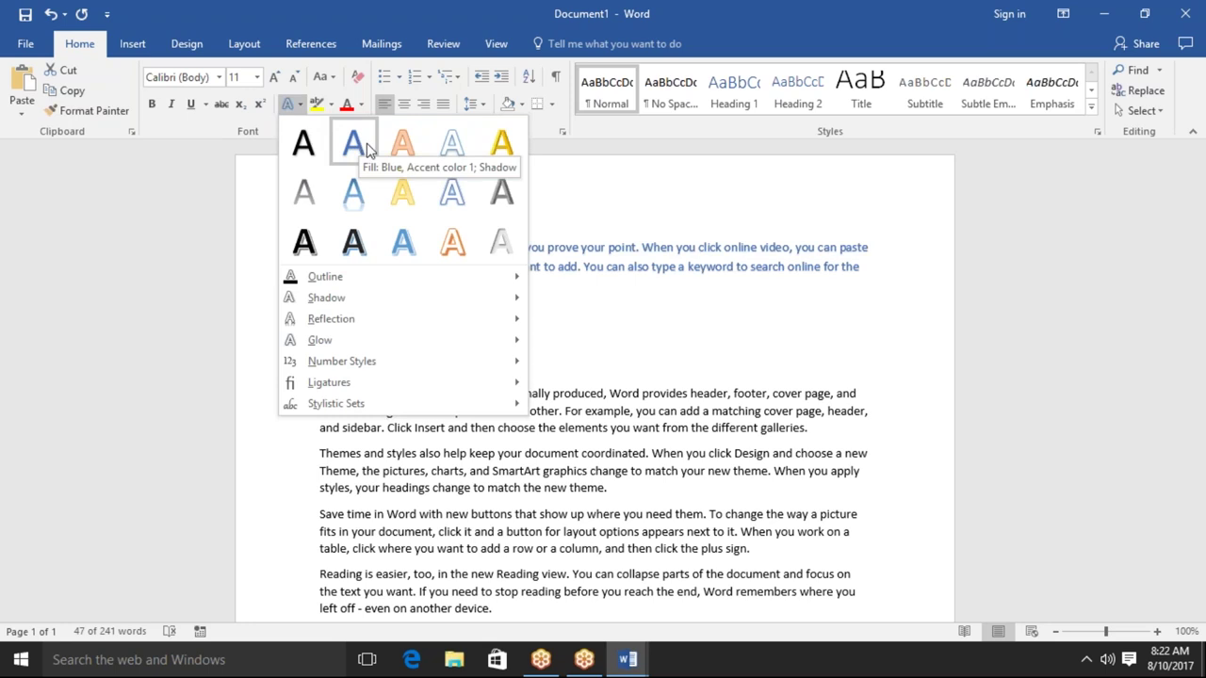
click(722, 210)
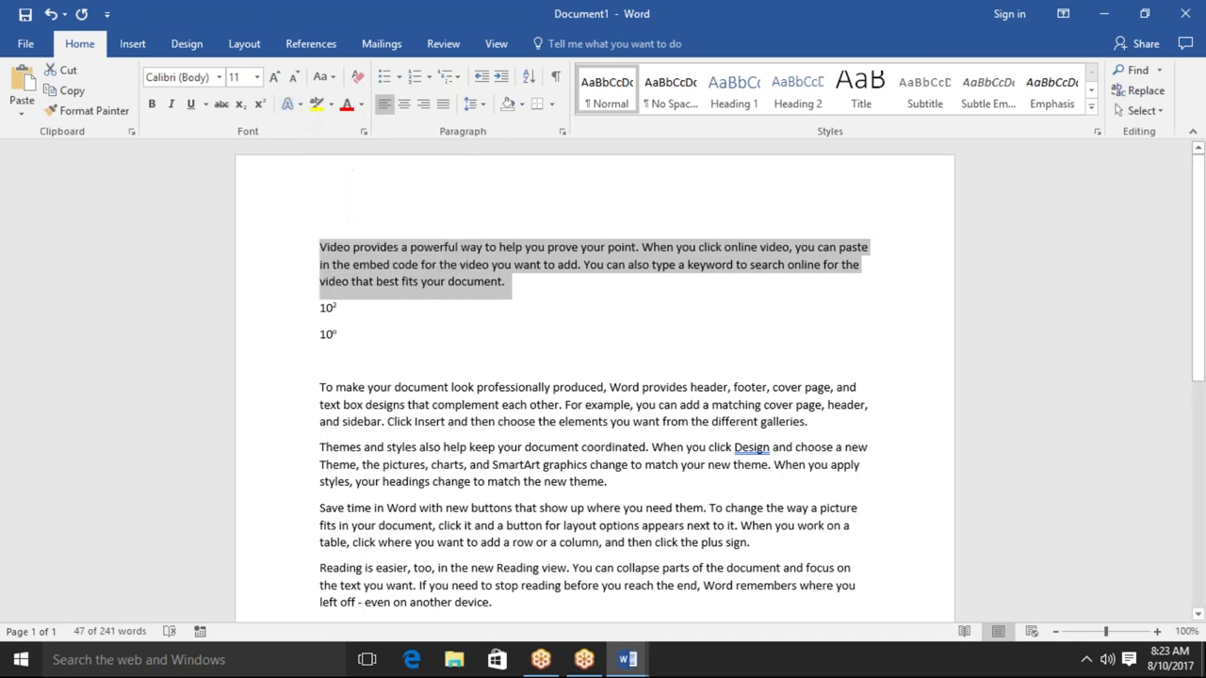
click(297, 104)
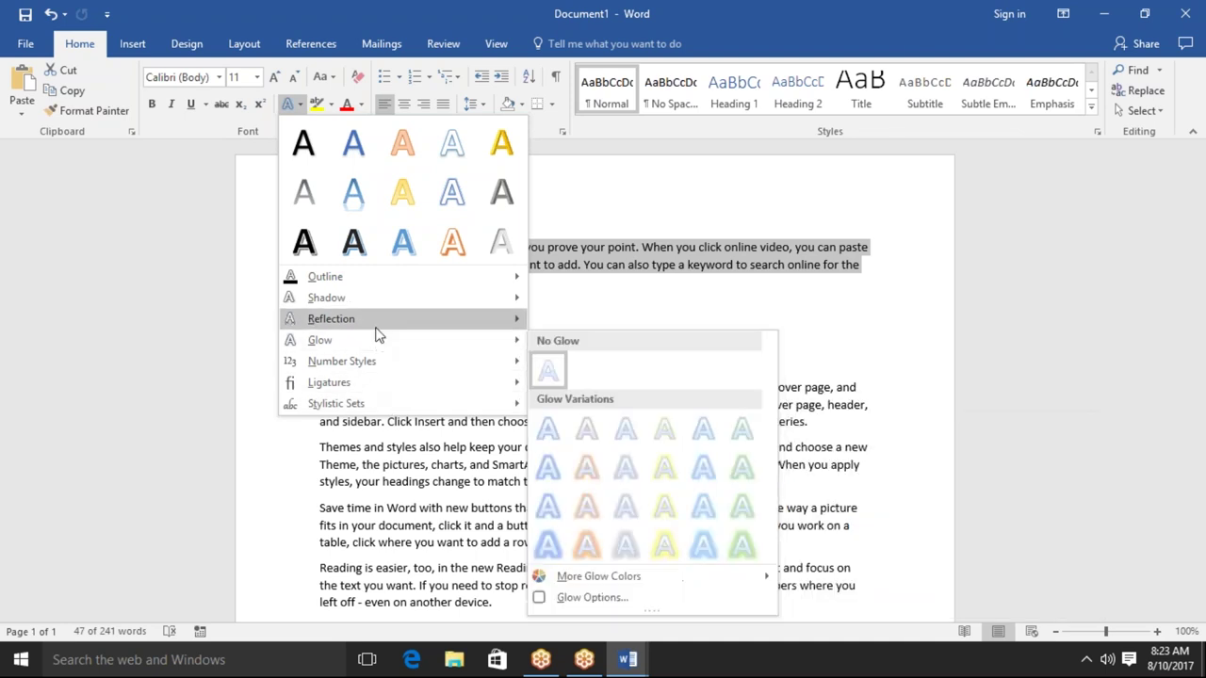
mouse_move(501, 192)
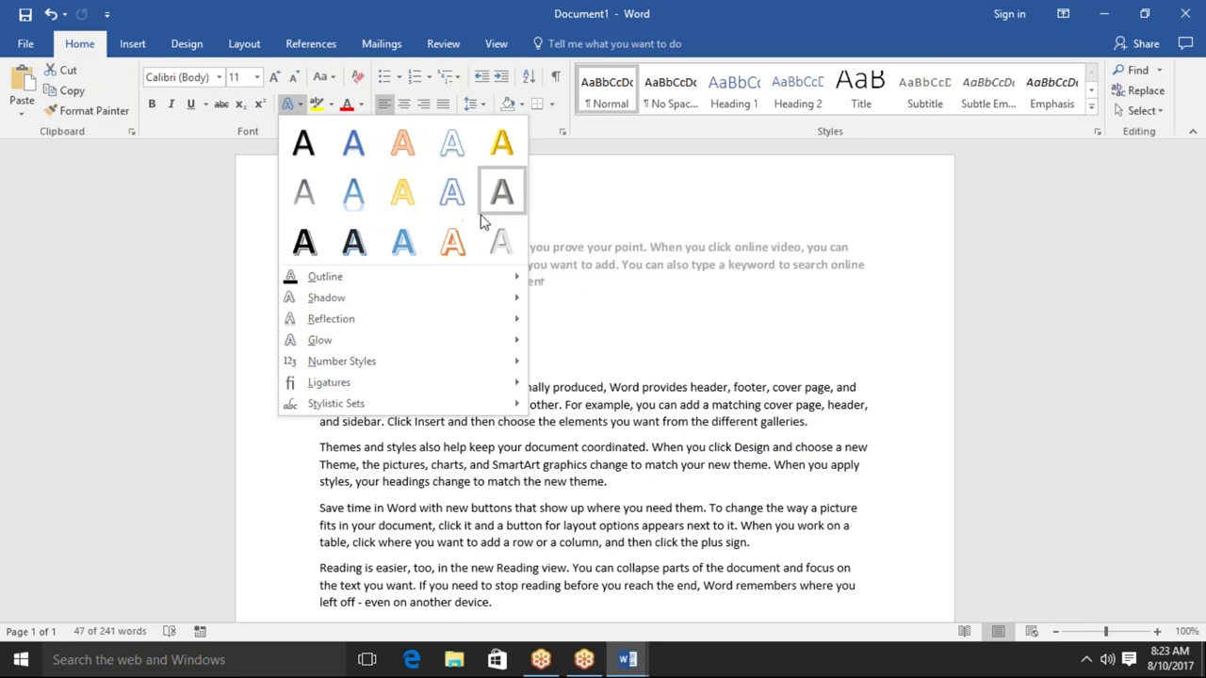
click(572, 253)
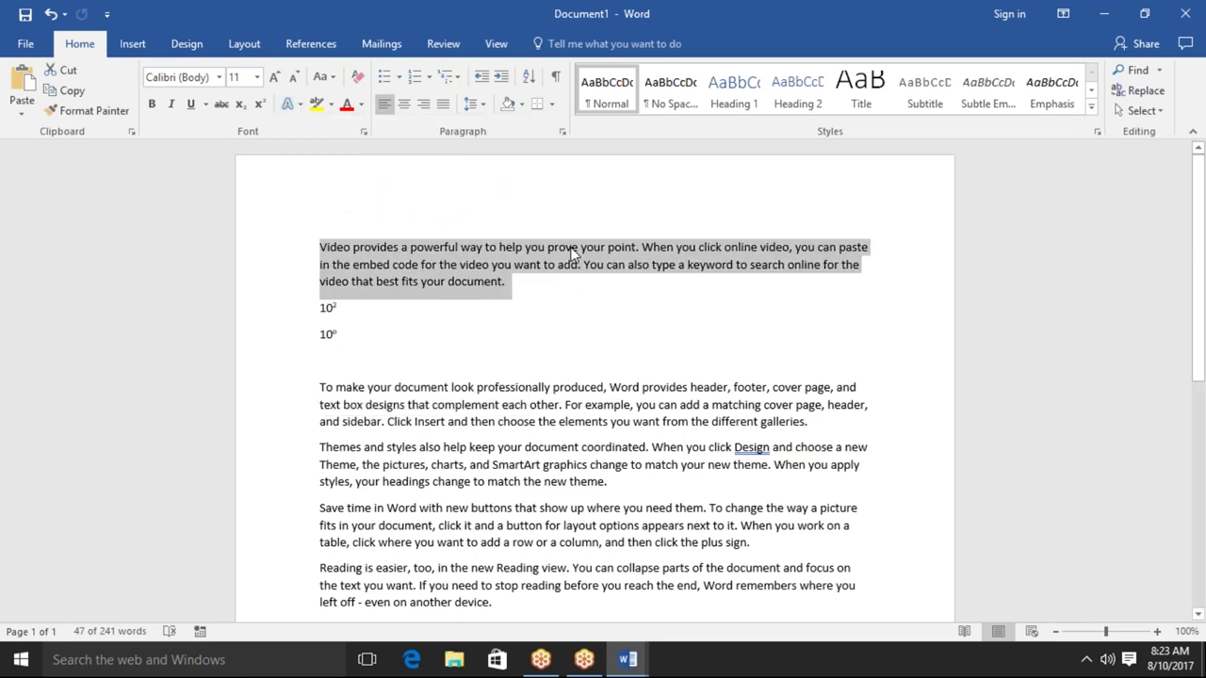
click(300, 104)
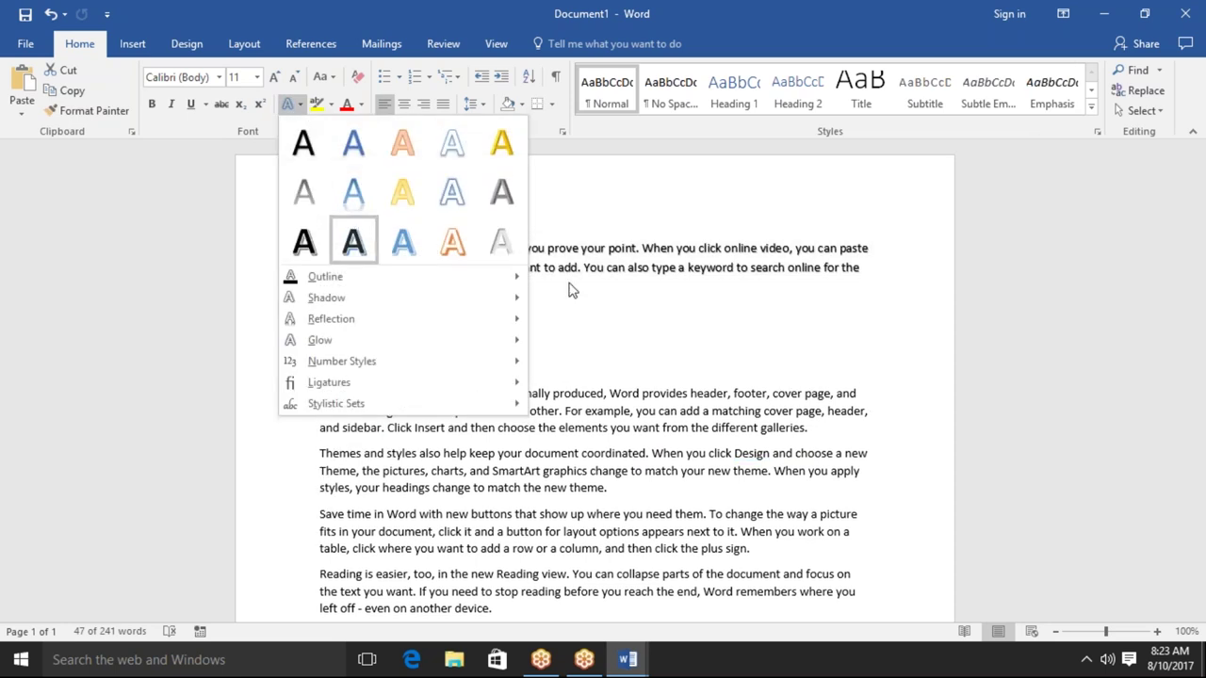
click(569, 290)
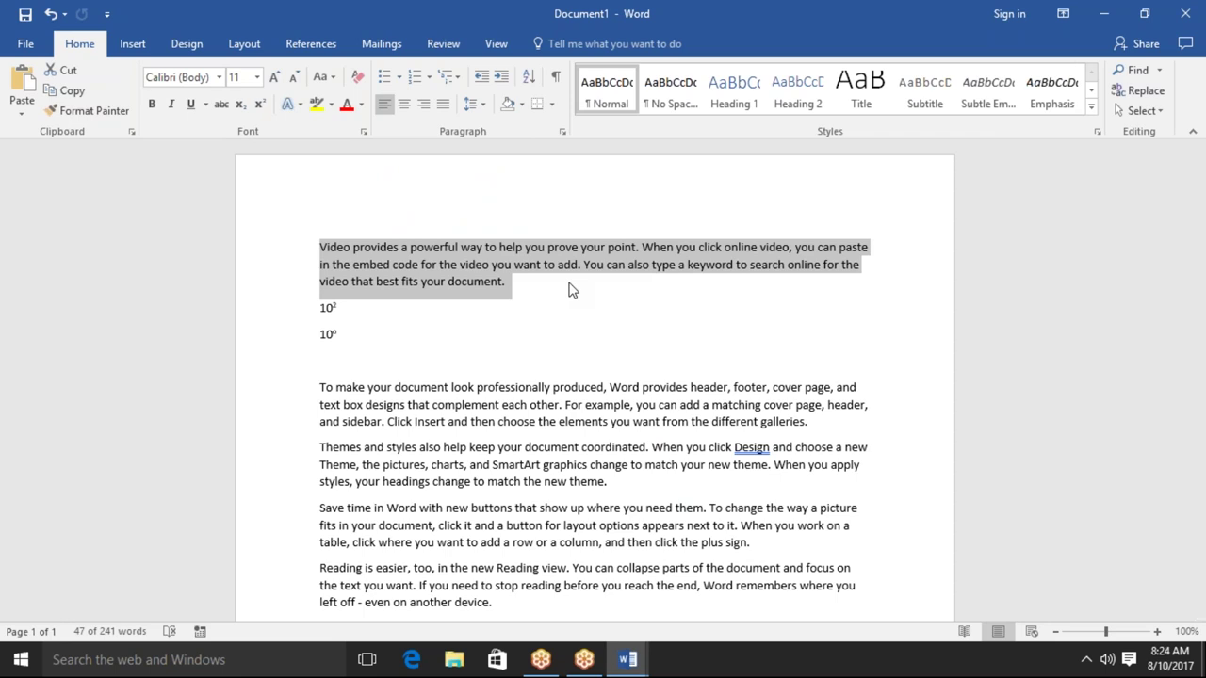
click(569, 290)
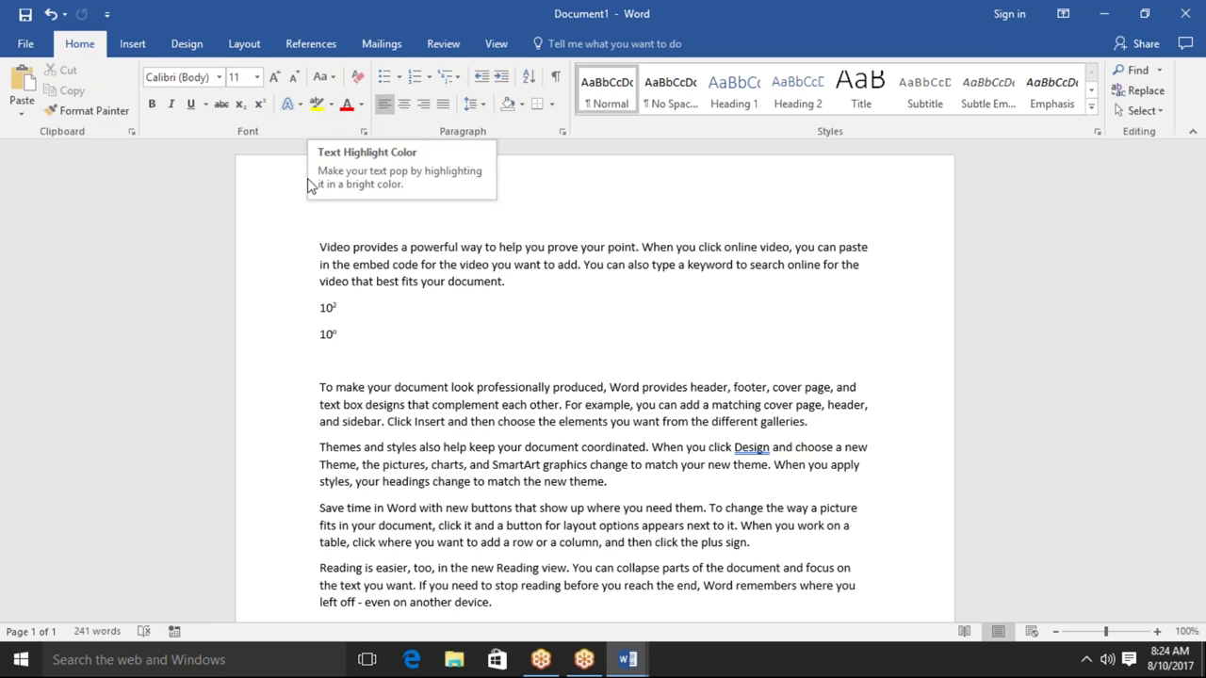
drag(505, 282, 449, 282)
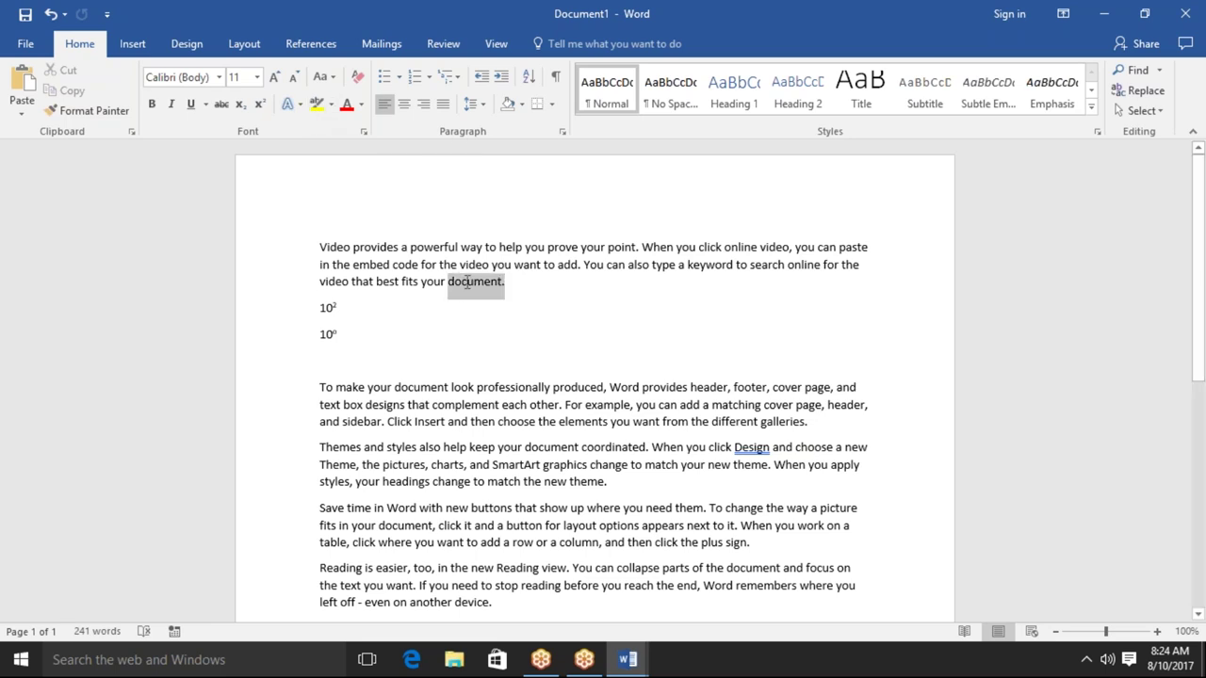
click(227, 108)
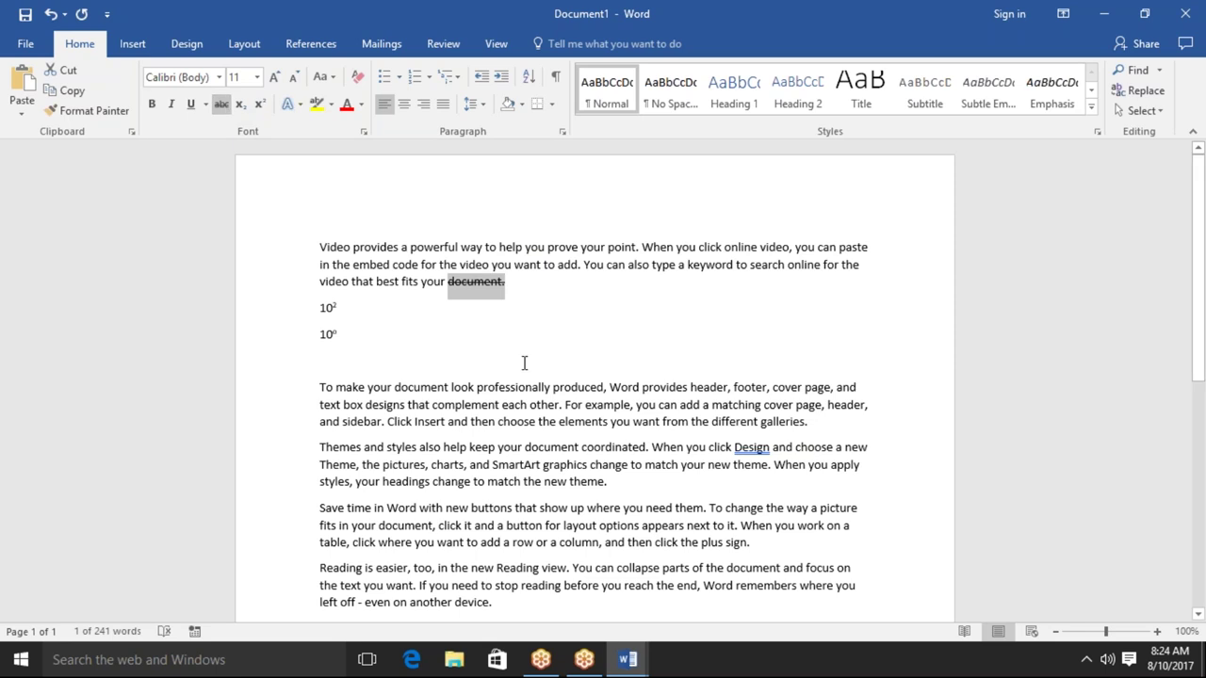
key(ctrl+z)
click(509, 481)
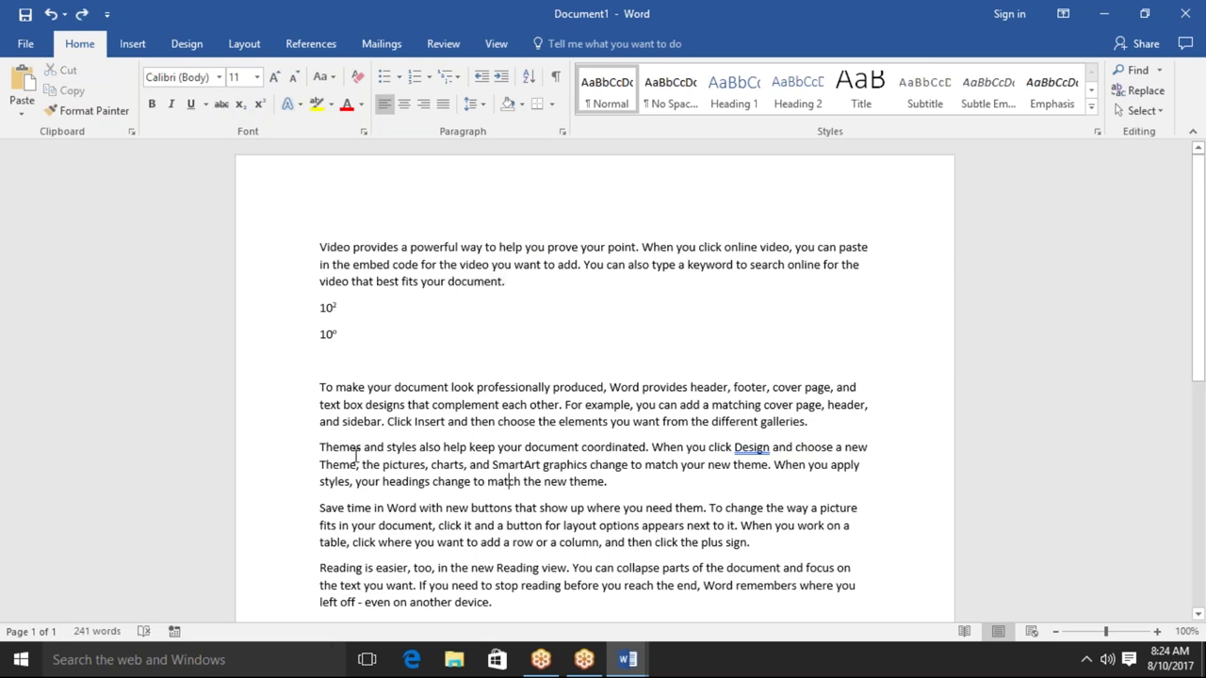
drag(389, 422, 649, 429)
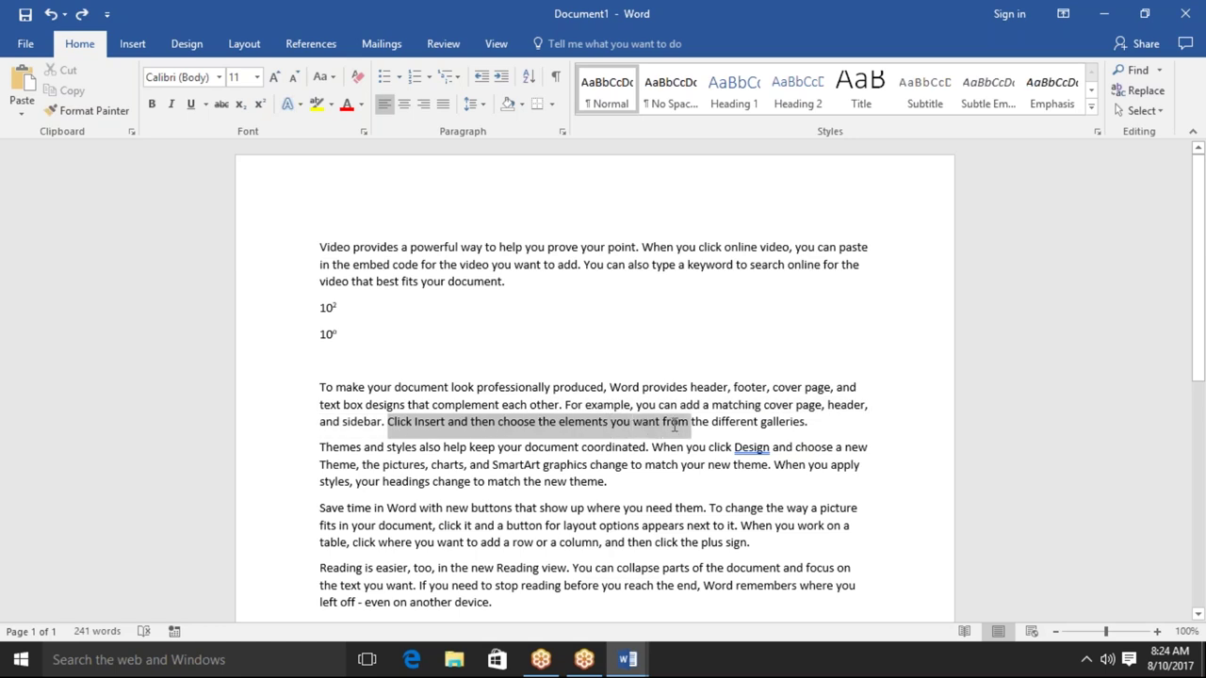
Delete paragraph one's last line plus the 10² and 10ⁿ lines, ending at 'search online for the'
drag(648, 429, 700, 423)
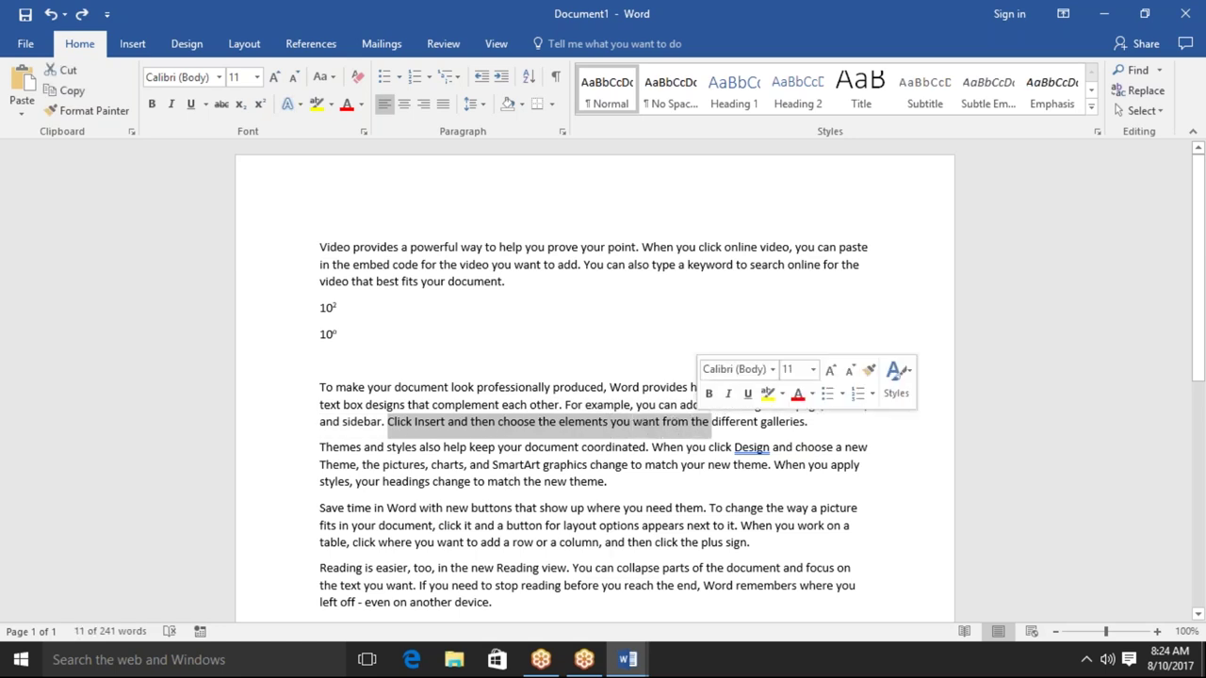
click(689, 424)
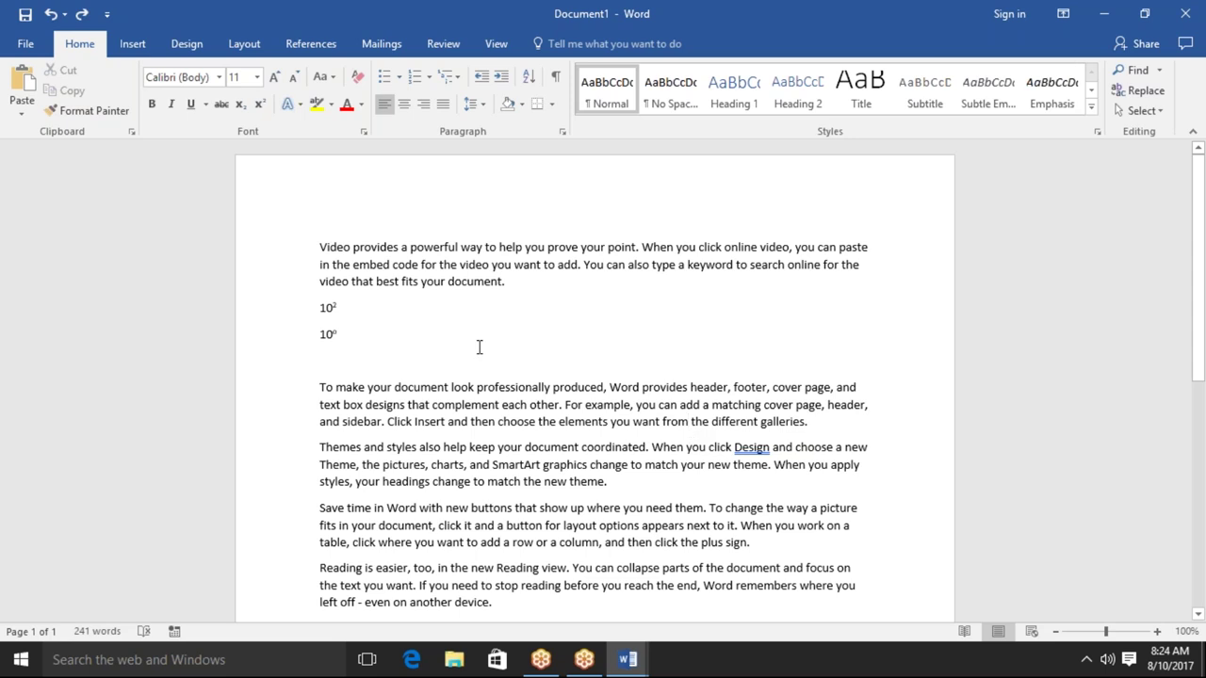
drag(428, 358, 296, 300)
key(Delete)
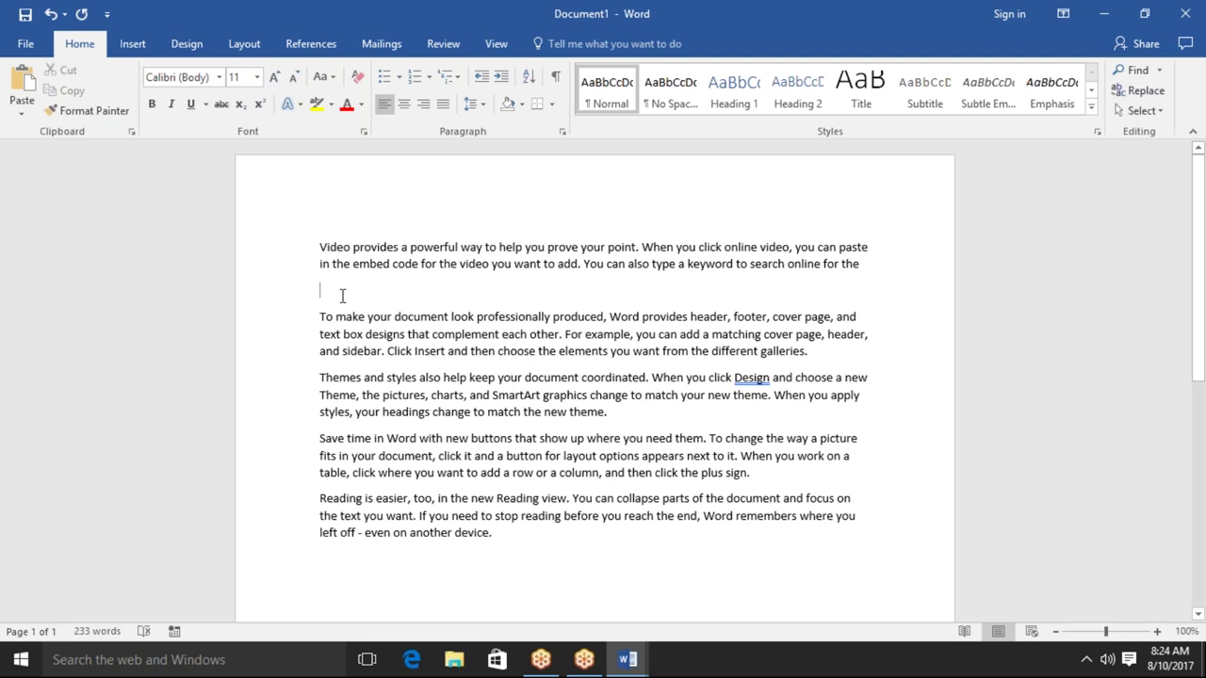
key(Delete)
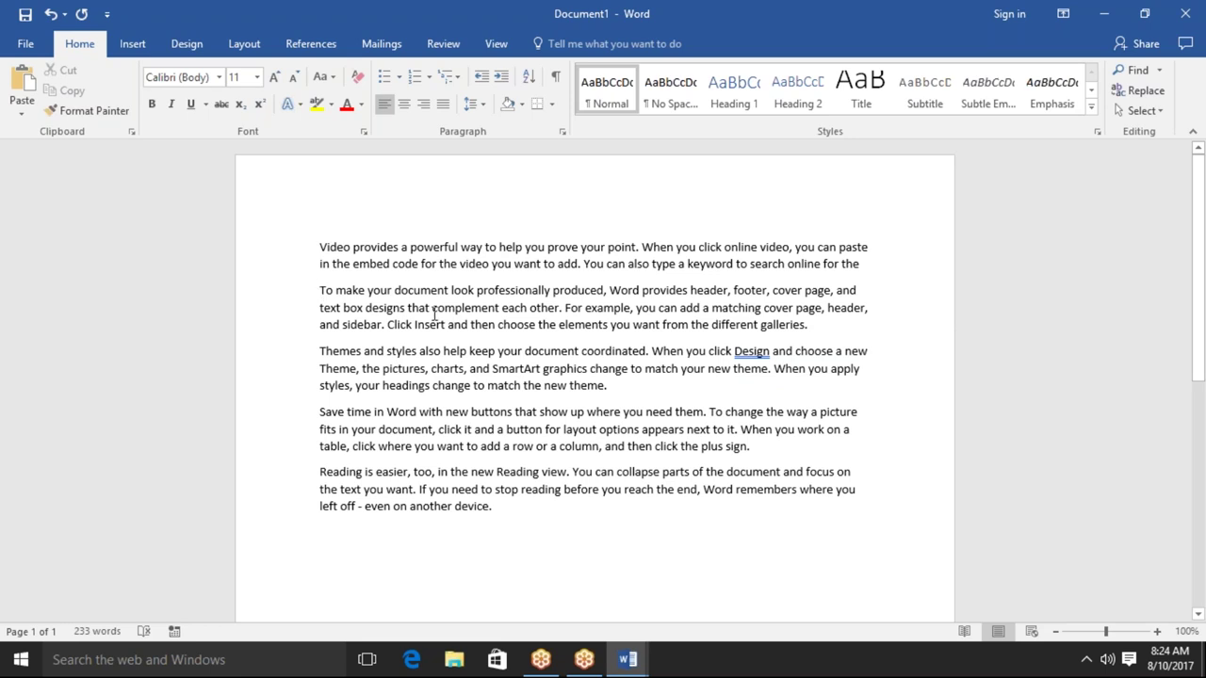
drag(433, 308, 736, 316)
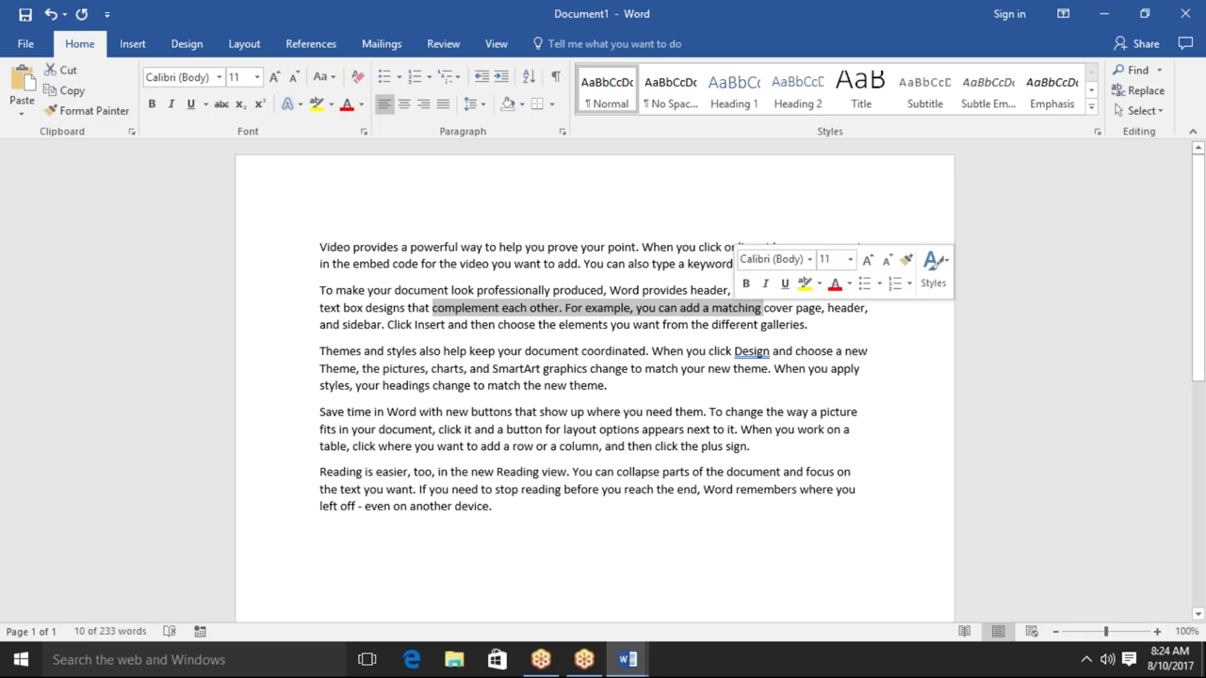
click(317, 105)
key(Right)
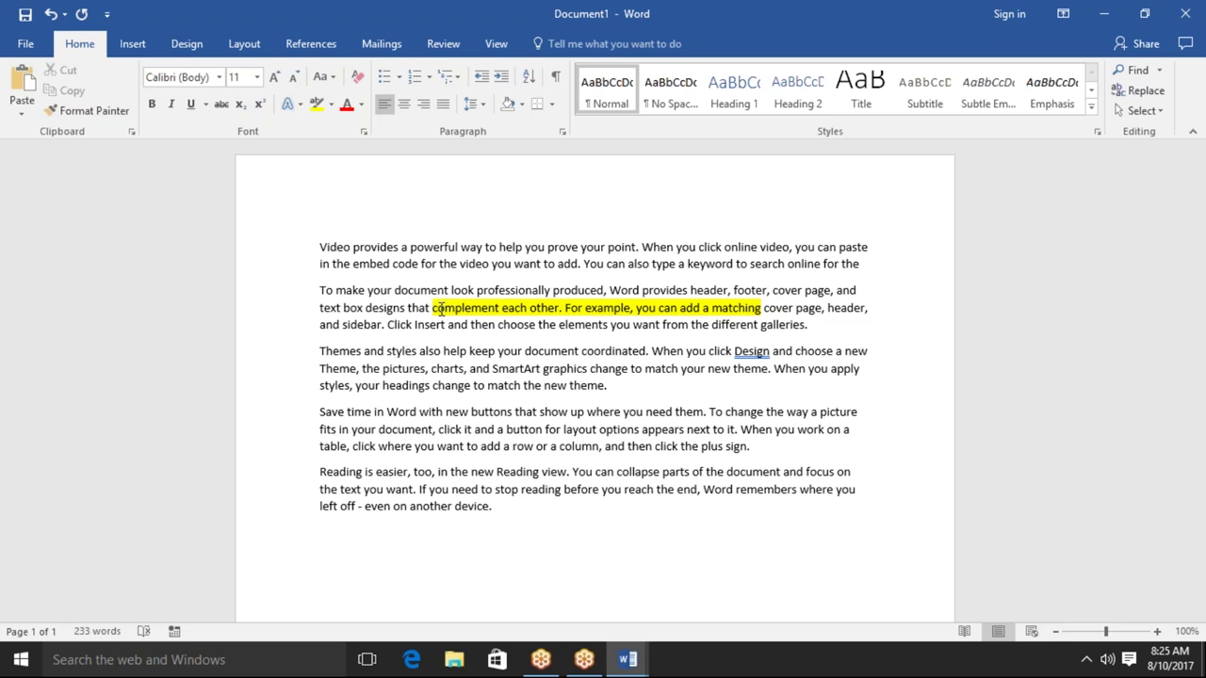
click(475, 290)
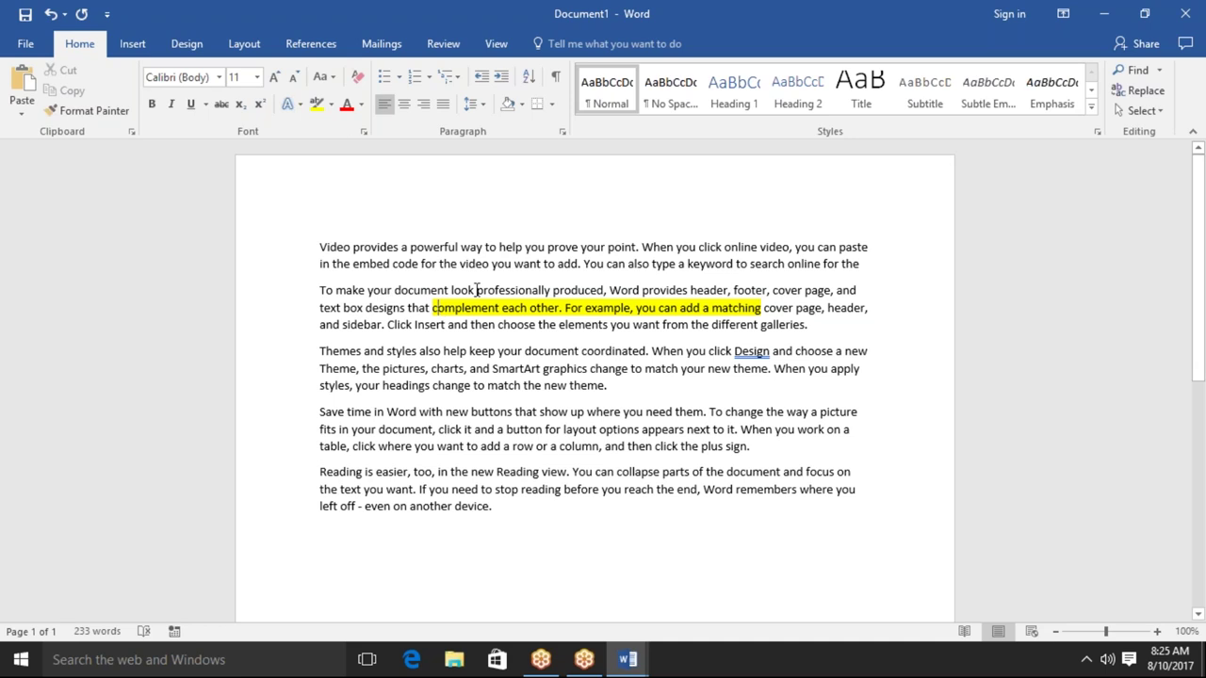
click(540, 412)
mouse_move(607, 386)
mouse_down()
mouse_move(363, 392)
mouse_move(320, 351)
mouse_up()
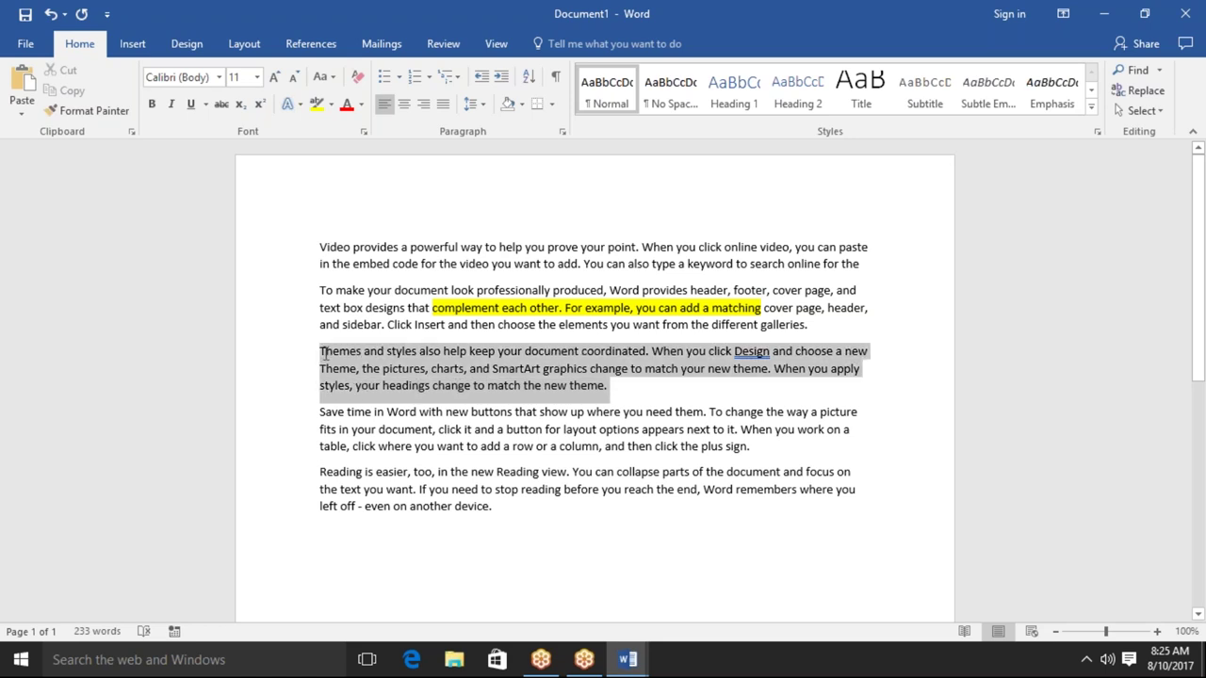
click(330, 105)
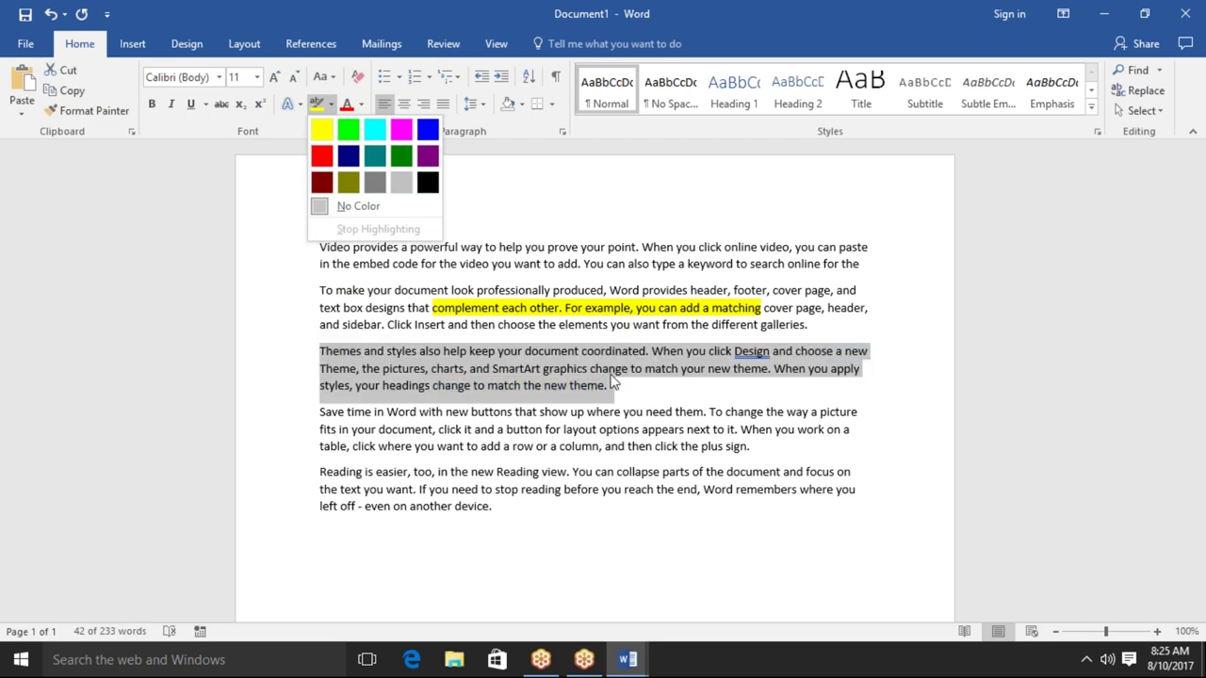
key(Escape)
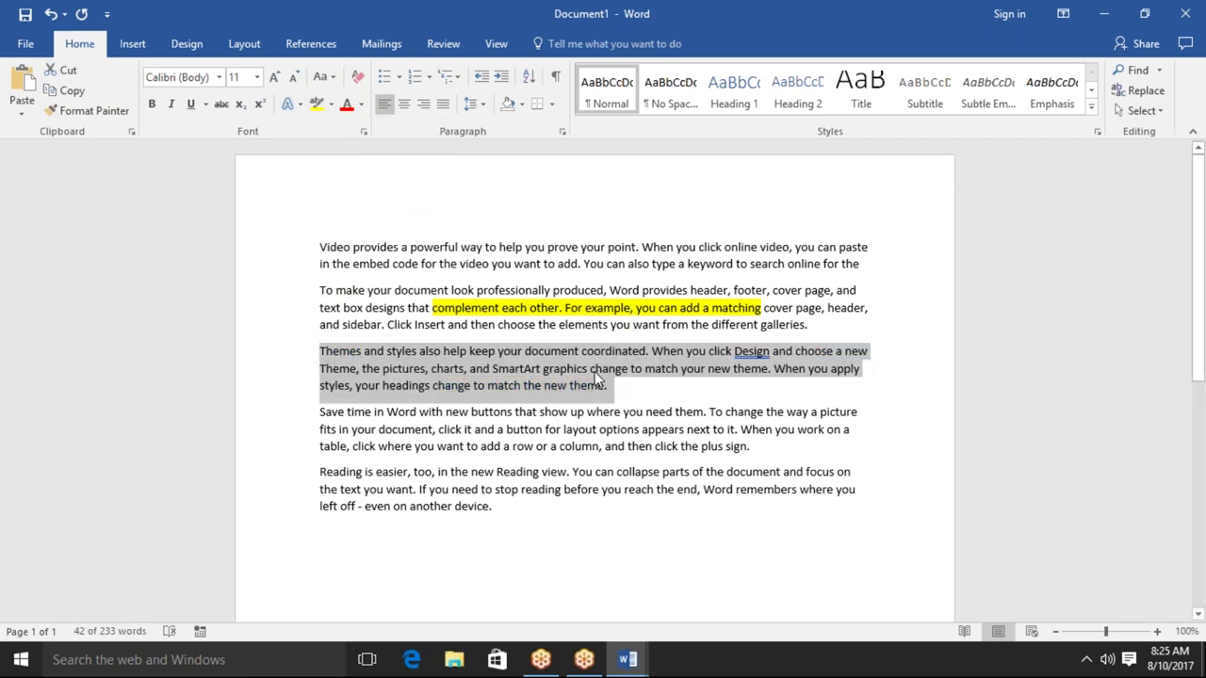
click(698, 308)
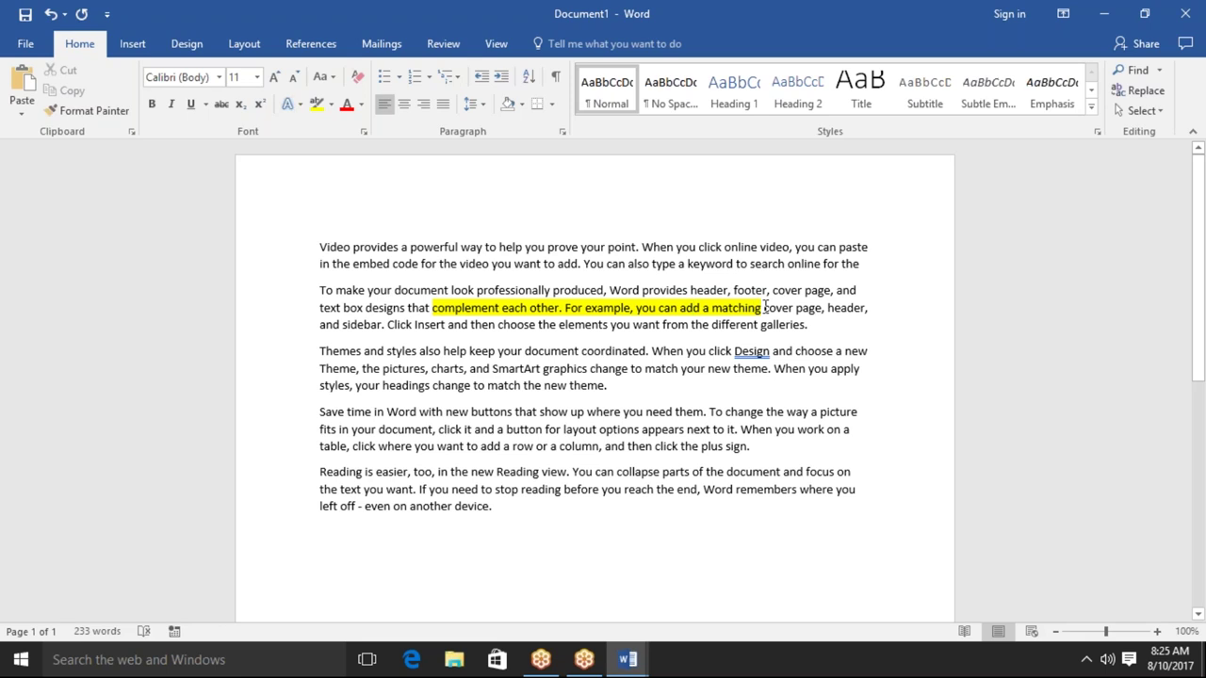
drag(765, 308, 433, 308)
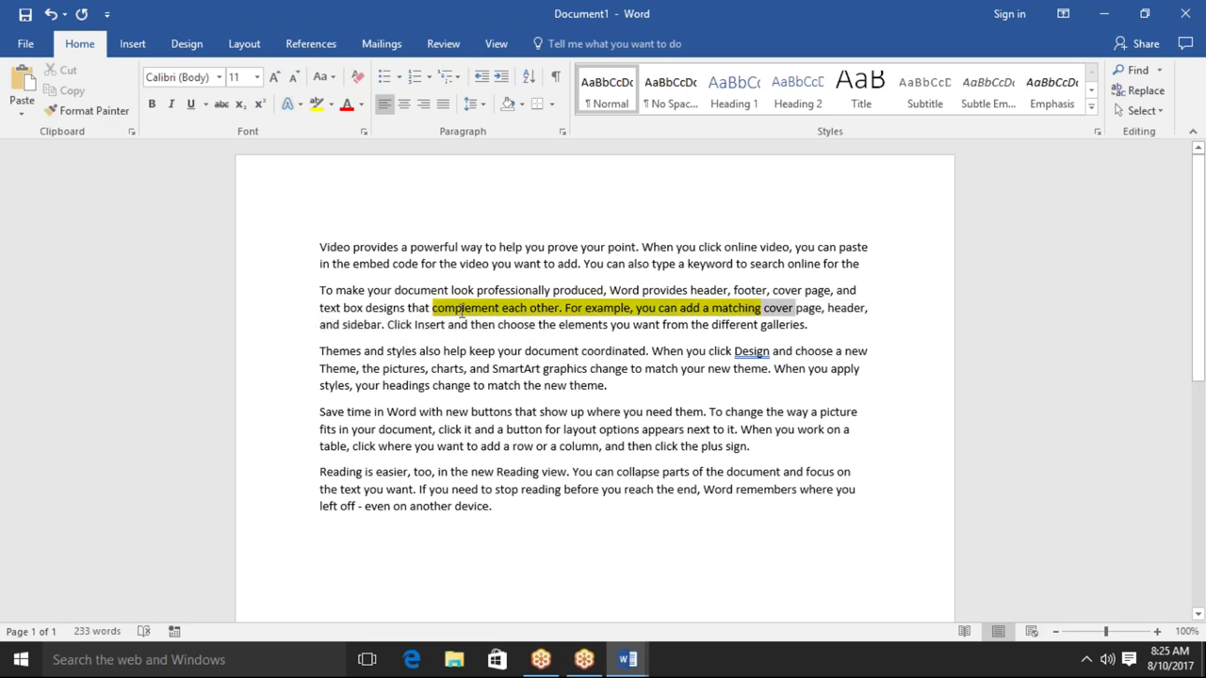
click(332, 105)
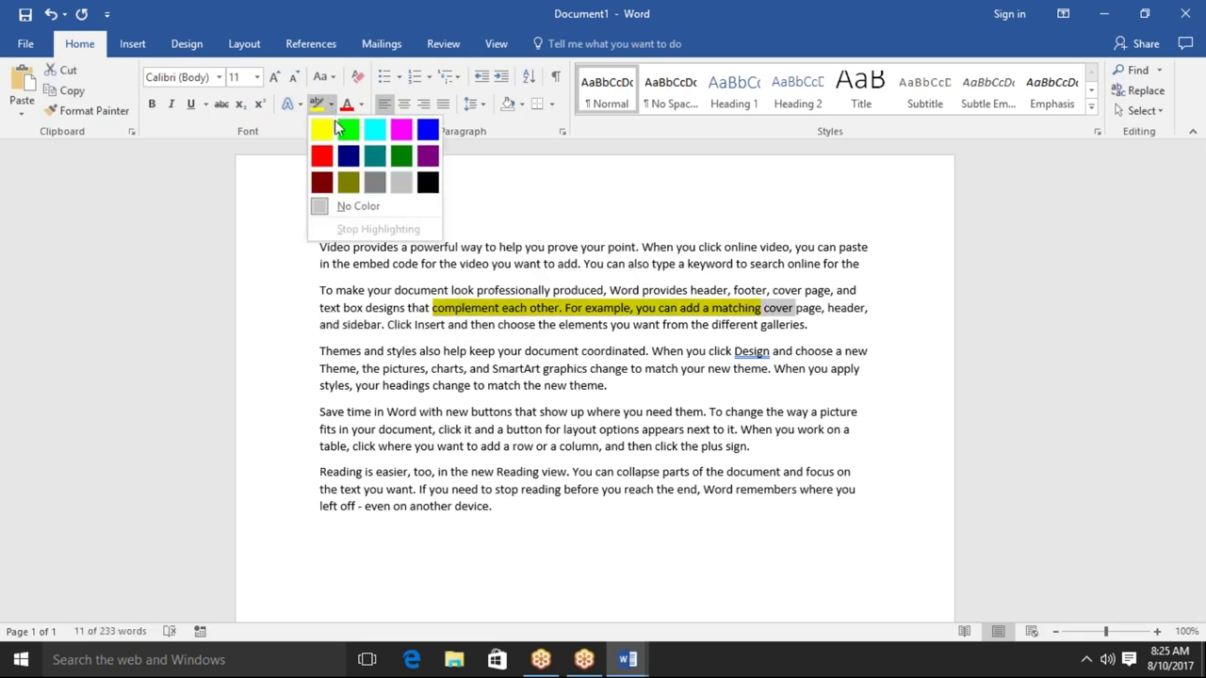
click(355, 206)
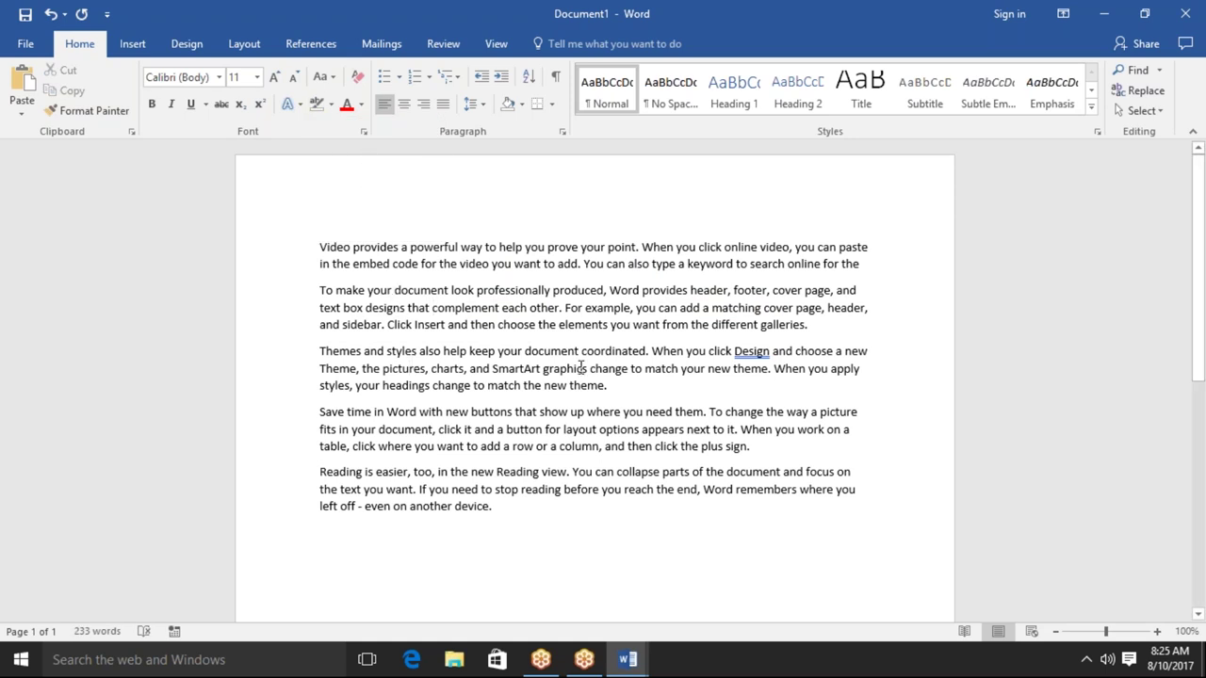
drag(610, 386, 342, 356)
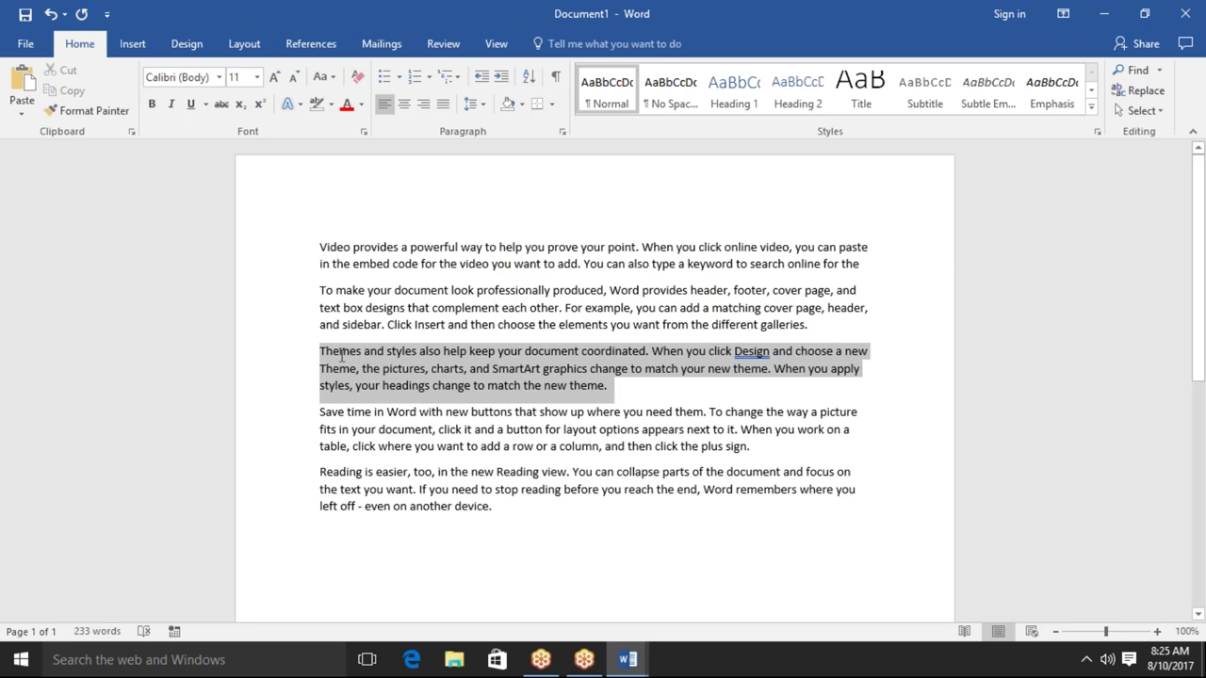
click(361, 105)
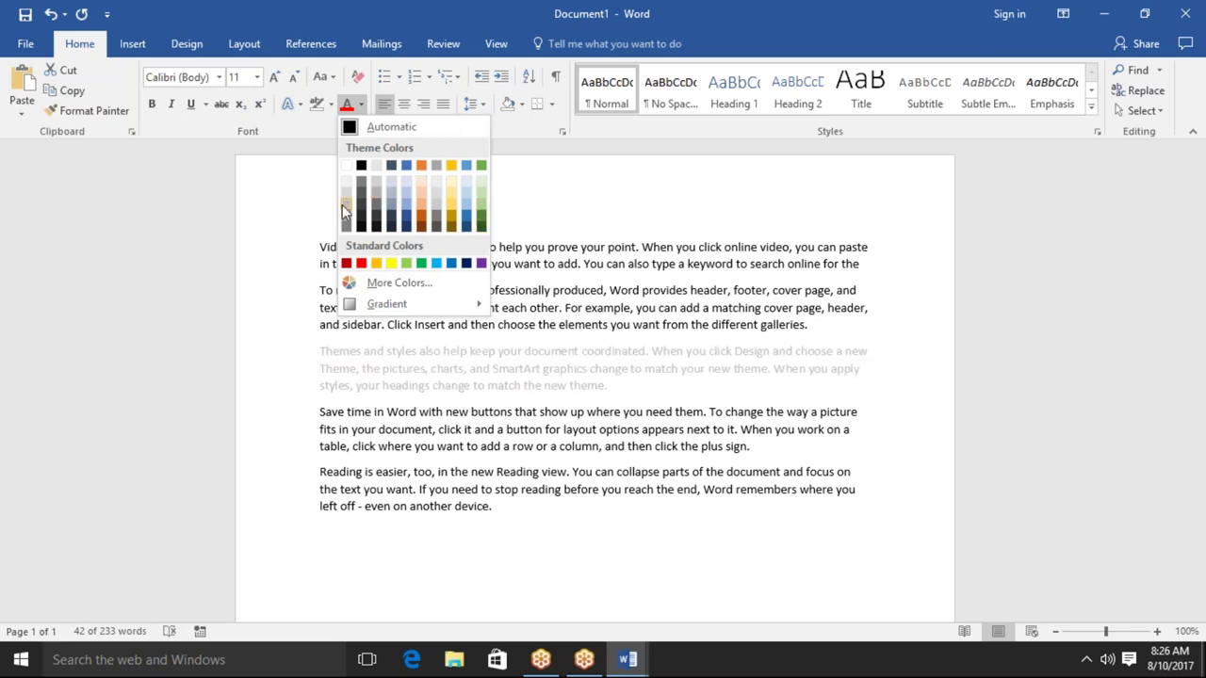
click(361, 285)
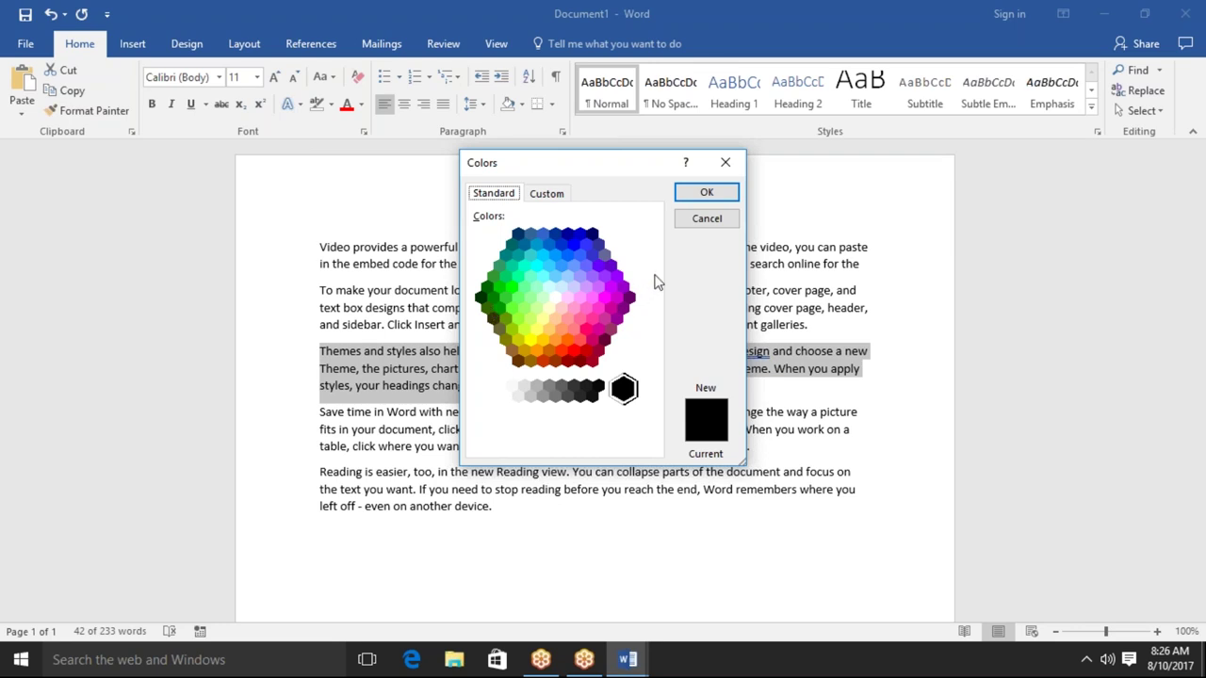
click(708, 220)
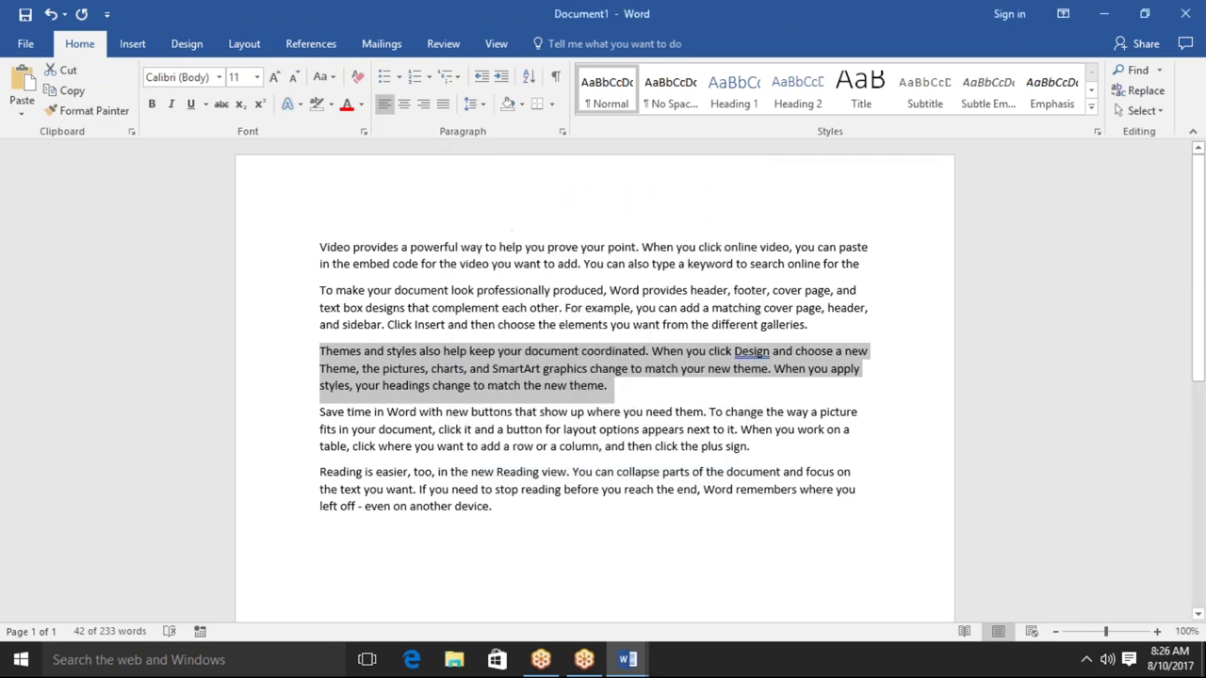
click(453, 311)
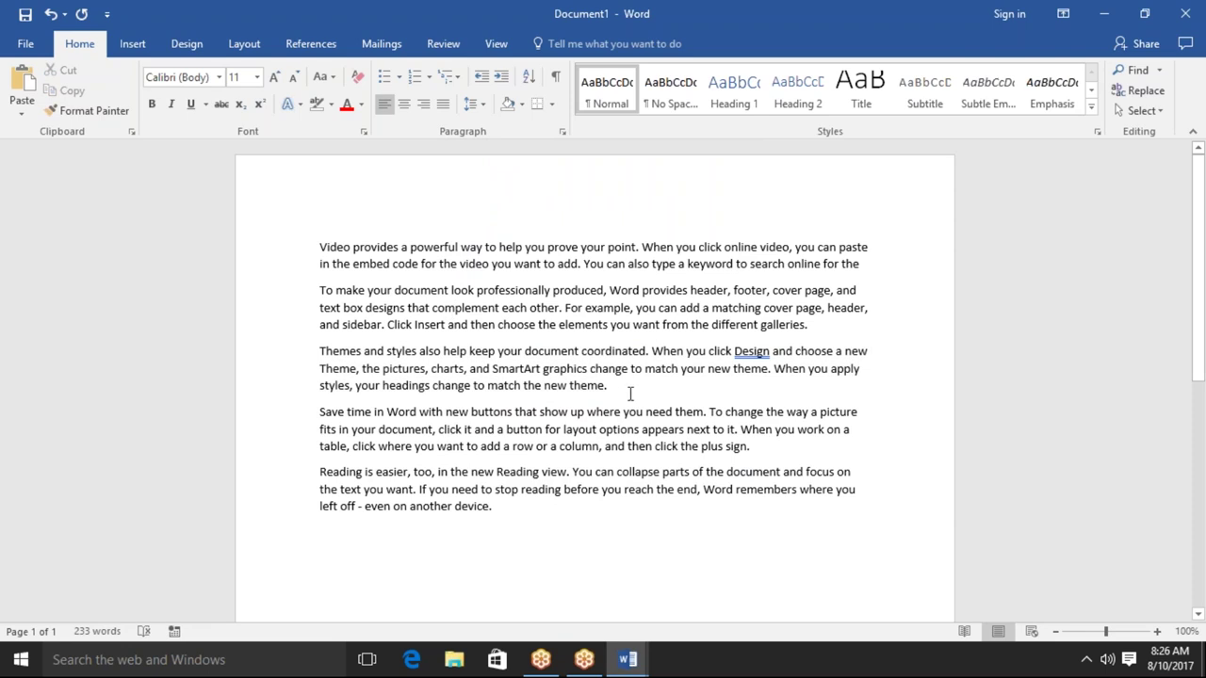
drag(622, 387, 319, 351)
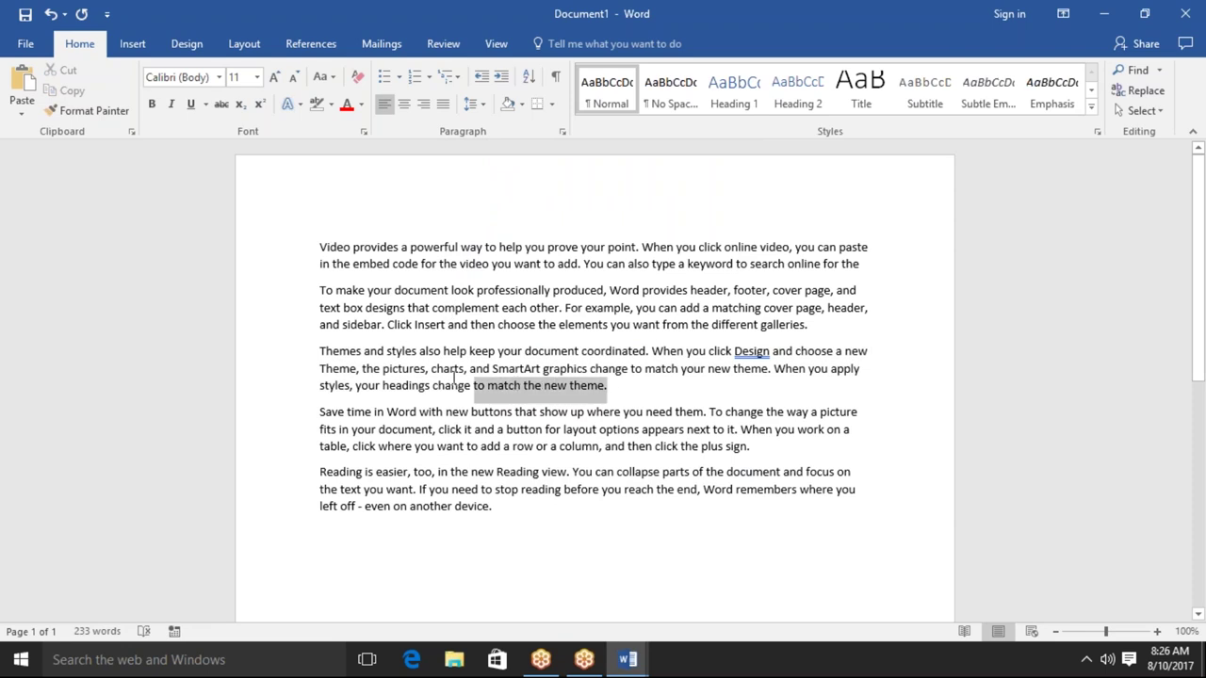
Open Font settings for the Themes paragraph, keep underline at none, then open Text Effects
right_click(343, 359)
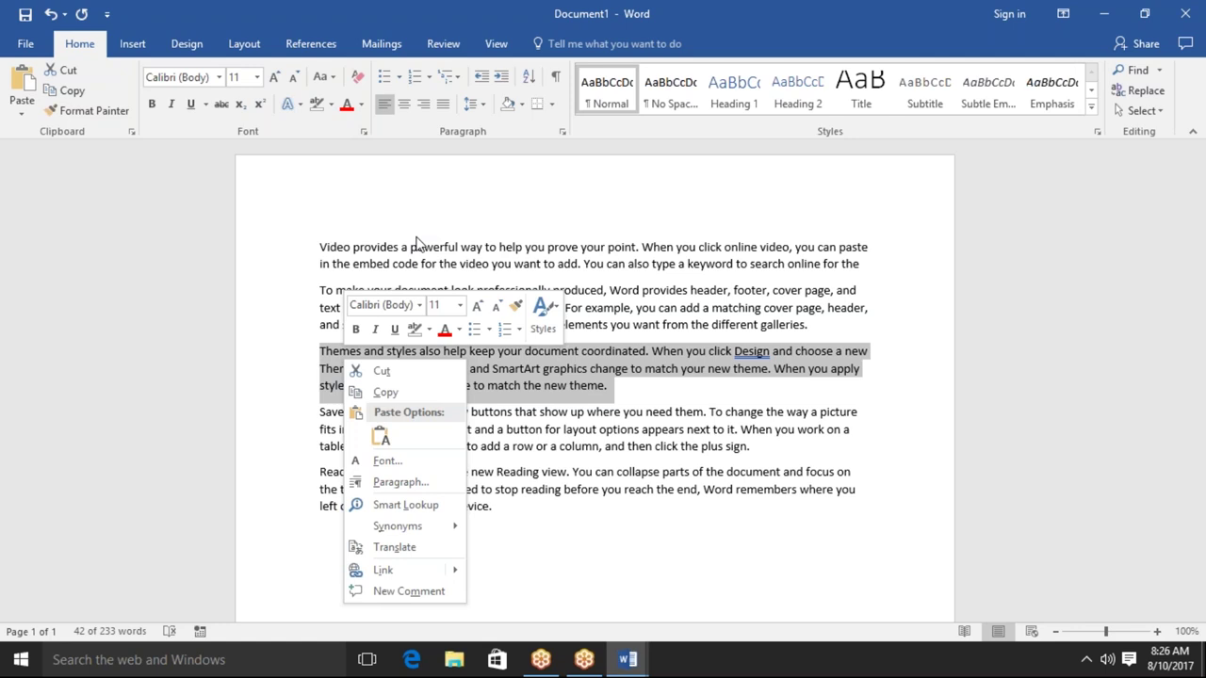
click(404, 464)
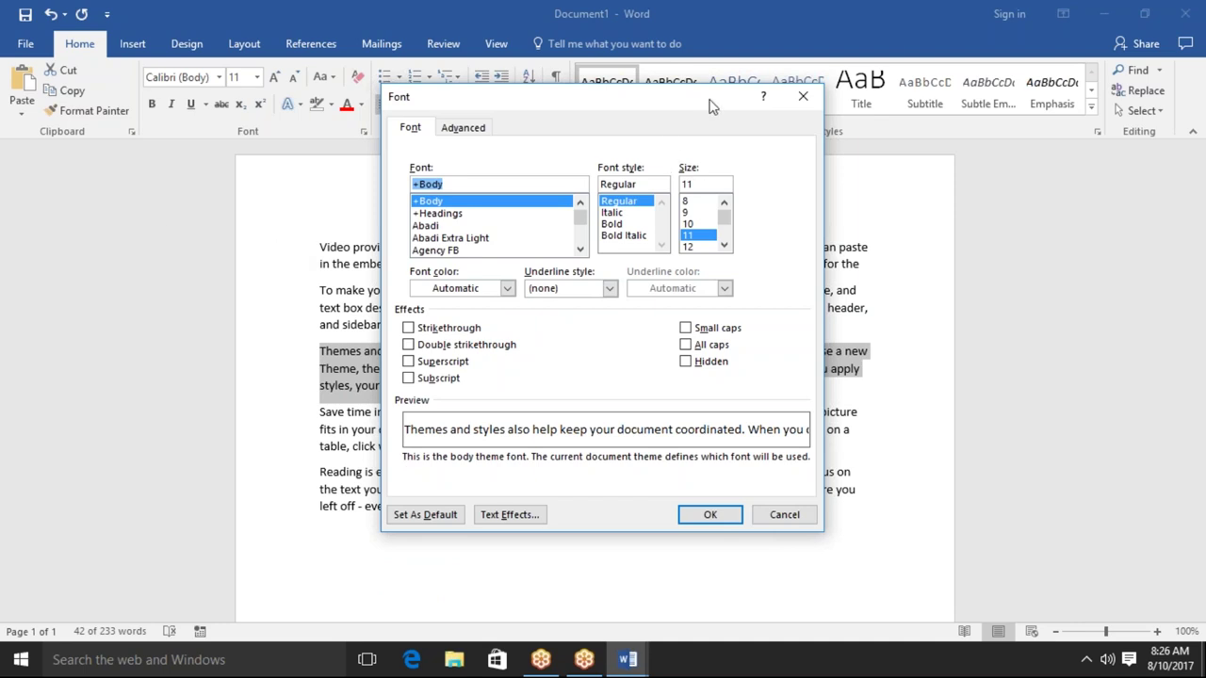
drag(712, 107, 883, 88)
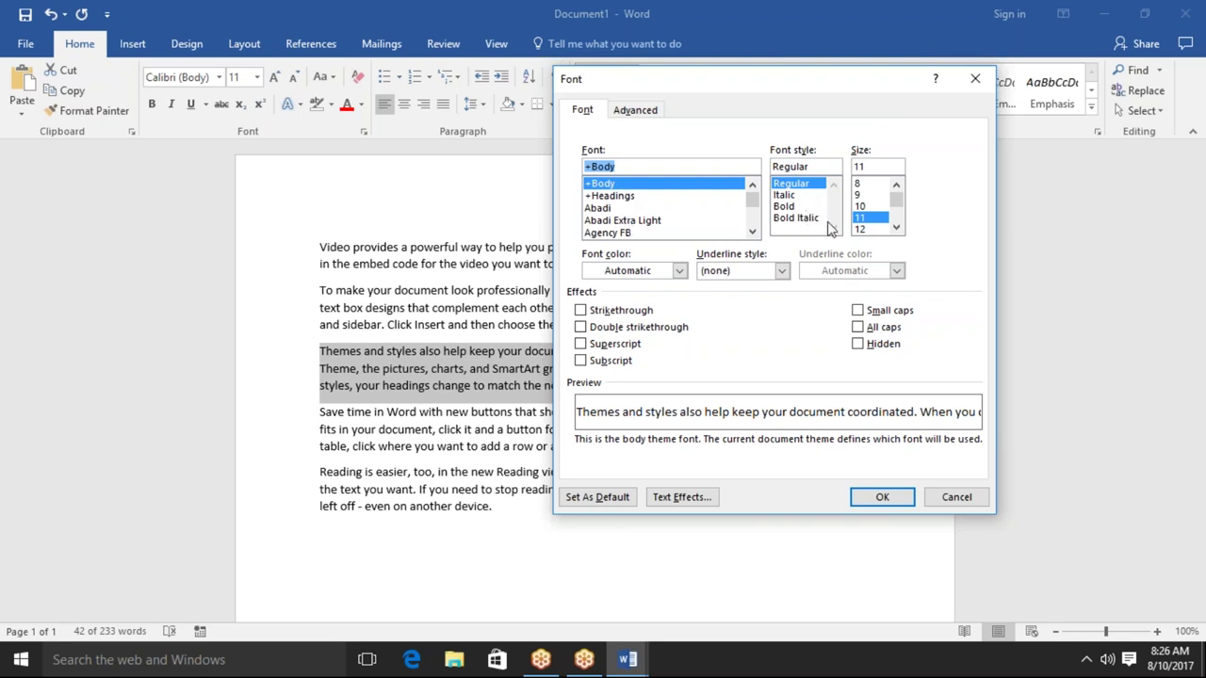
click(679, 270)
click(679, 270)
click(709, 277)
click(711, 285)
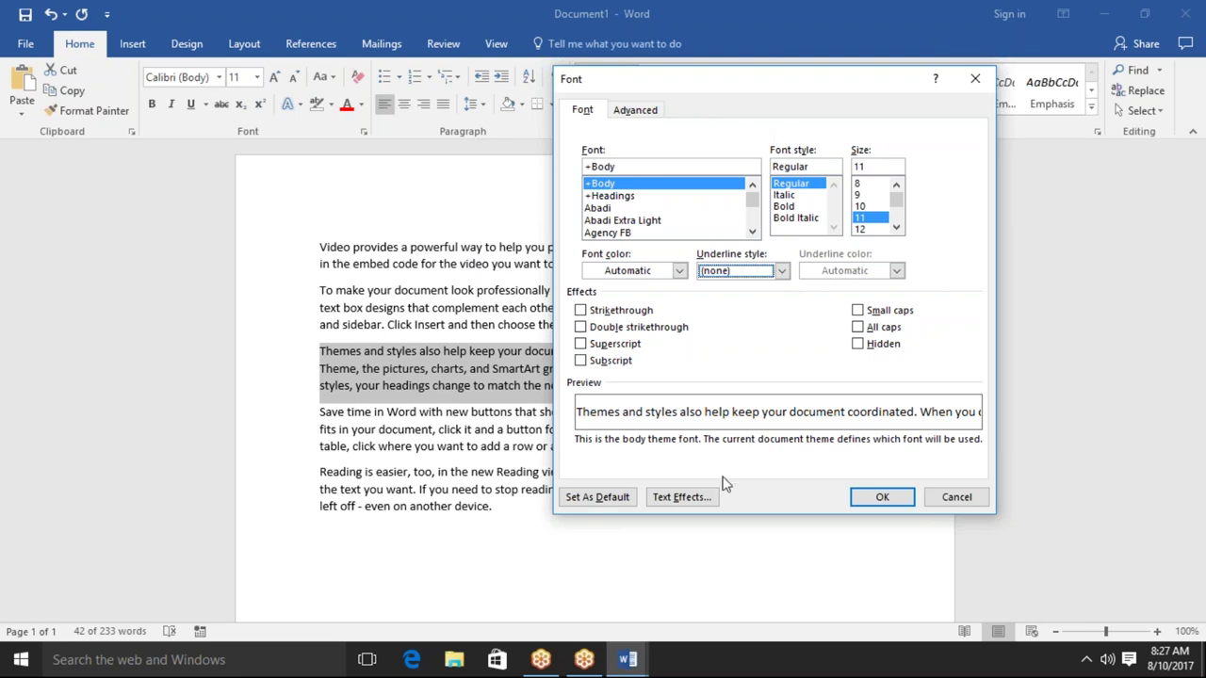
click(705, 497)
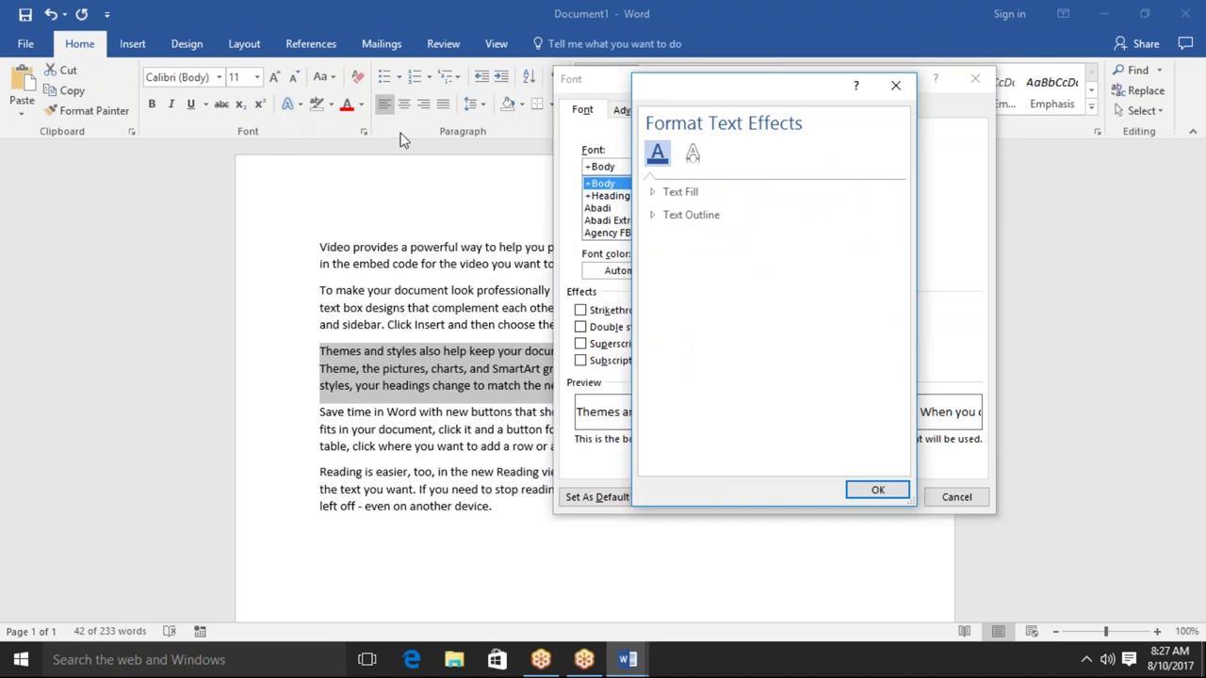
Review the Text Fill, Text Outline and Shadow effect options, then view Advanced character spacing
click(655, 192)
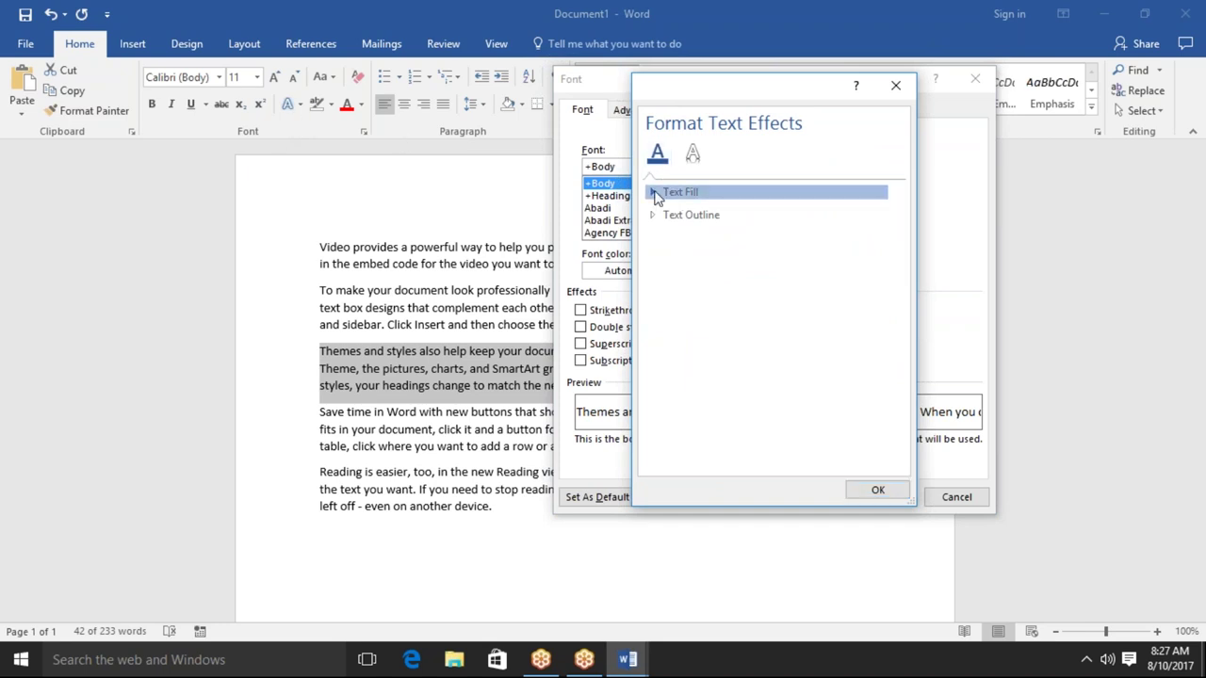
click(656, 193)
click(658, 215)
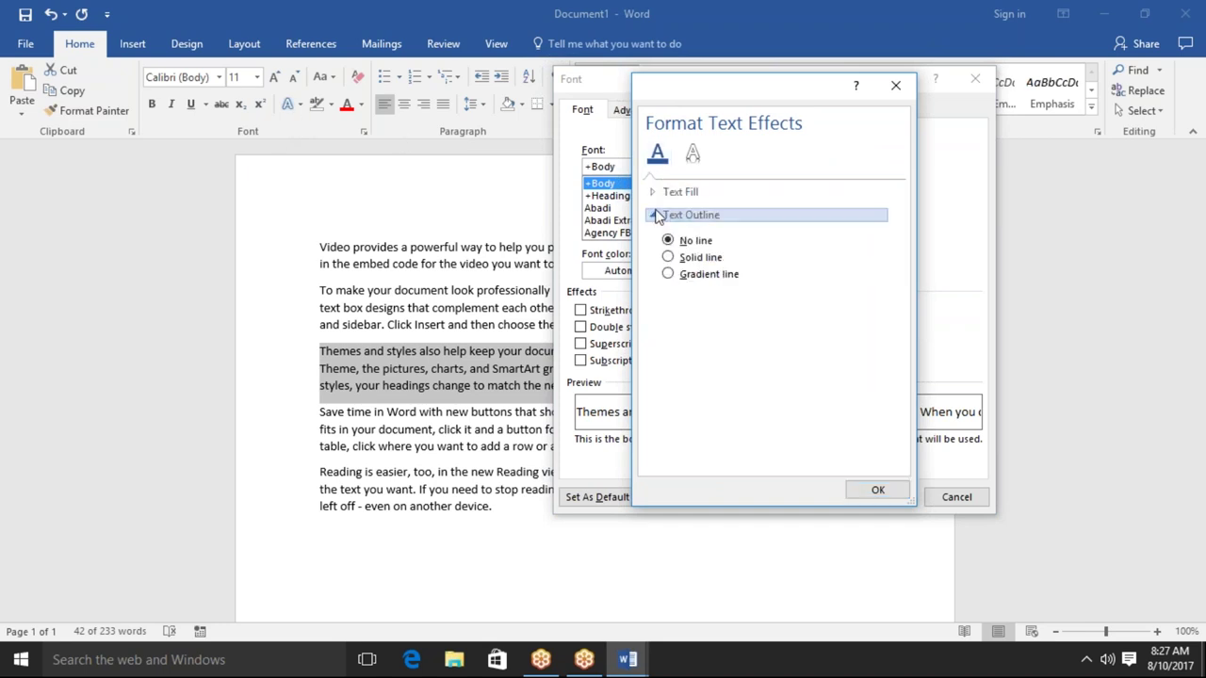
click(660, 214)
click(693, 154)
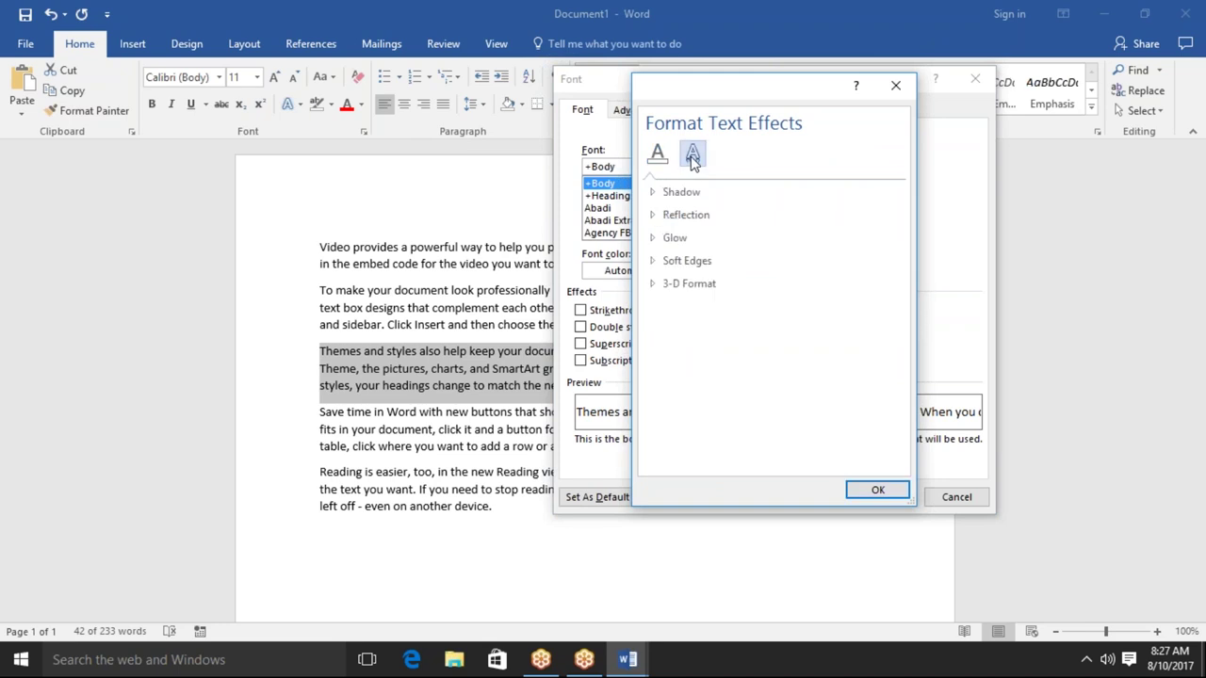
click(676, 195)
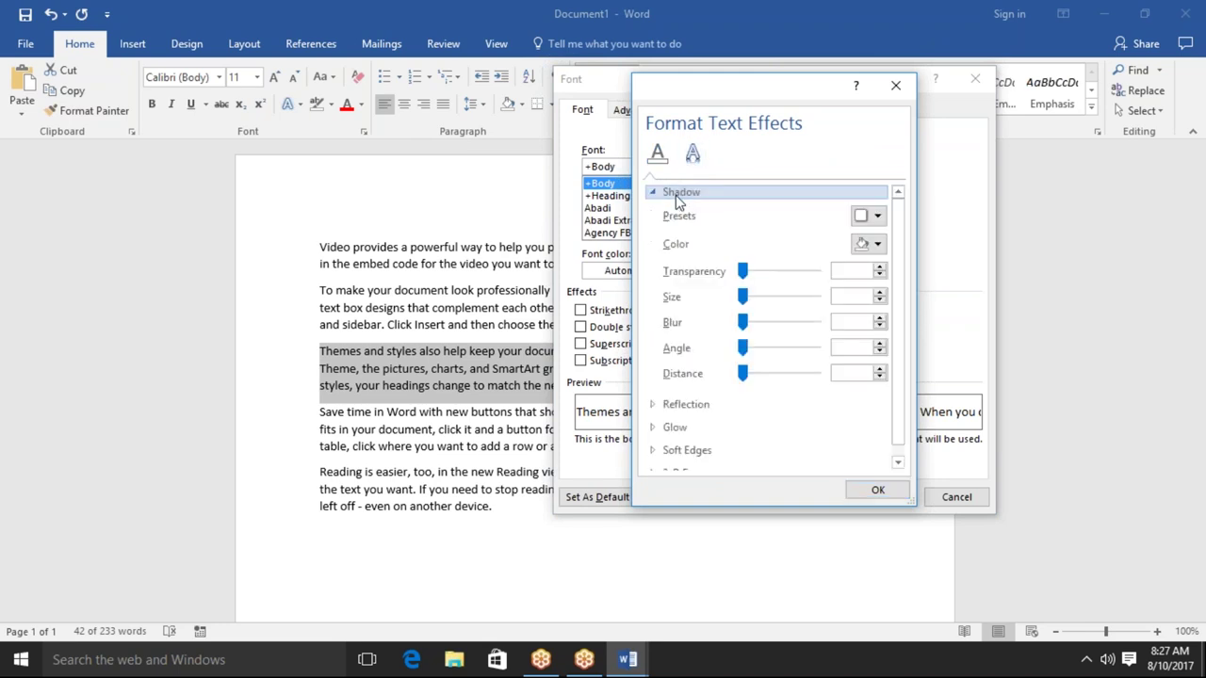
click(903, 87)
click(637, 111)
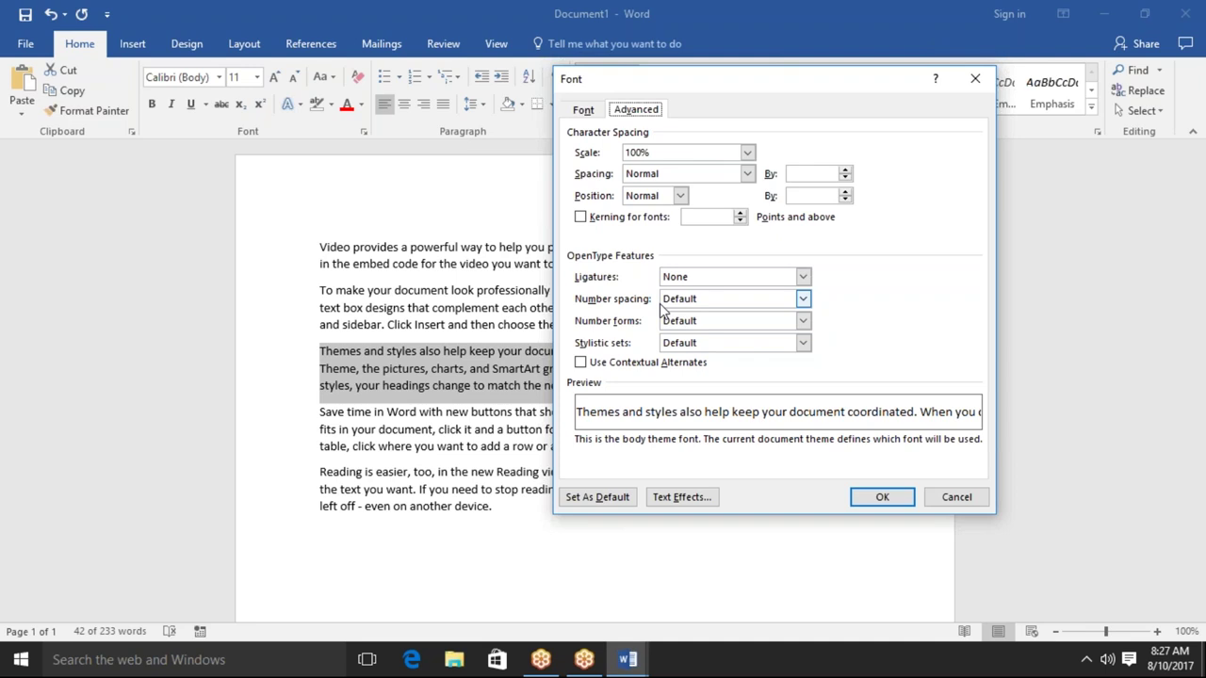
Reposition the Font dialog, check the Ligatures, Number spacing and Number forms lists, and close it unchanged
drag(842, 83, 557, 209)
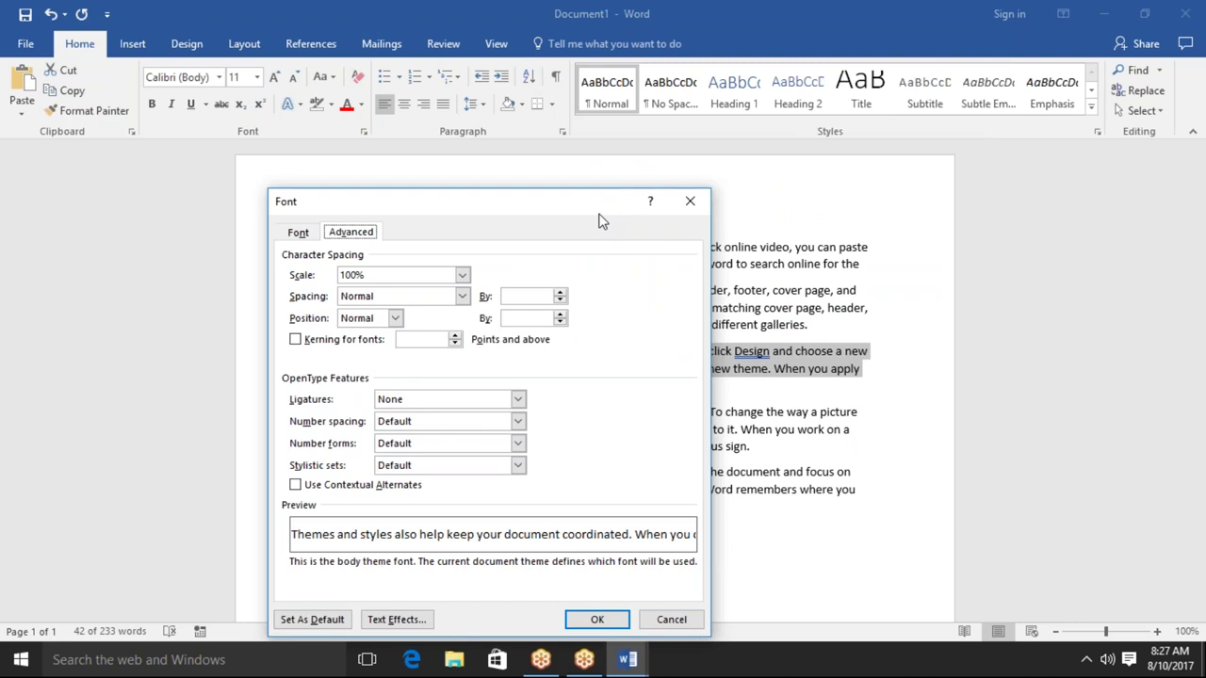
drag(601, 221, 595, 172)
click(469, 356)
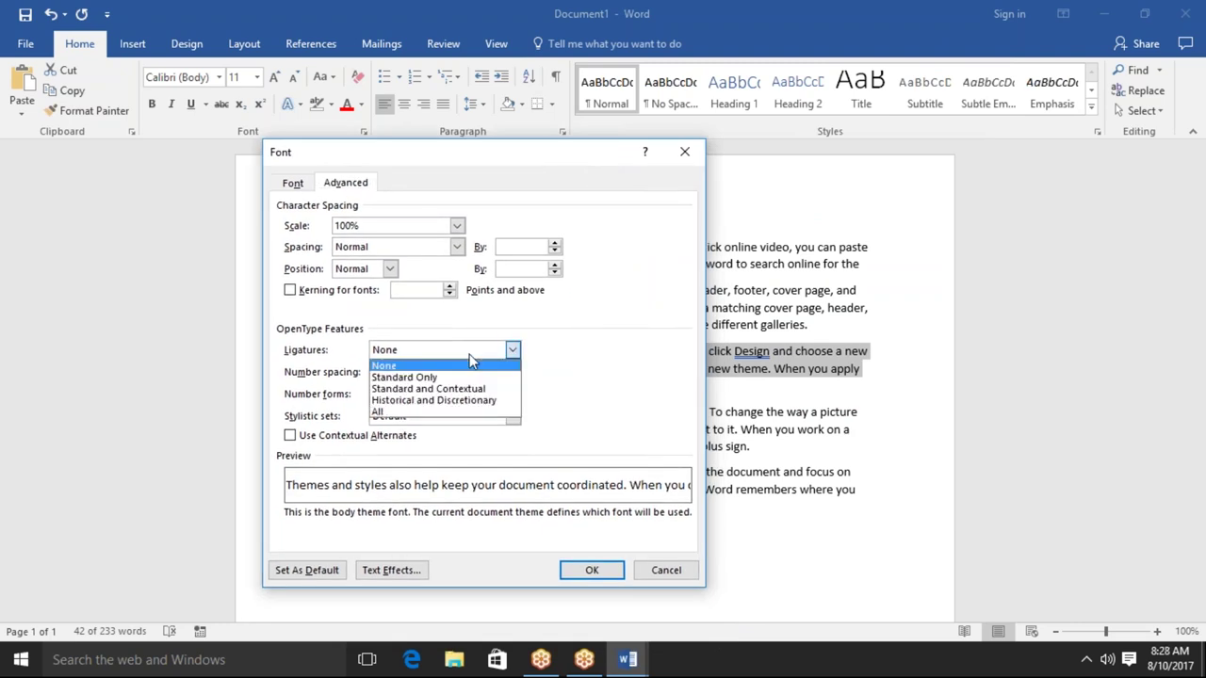
click(469, 356)
click(468, 372)
click(468, 372)
click(469, 394)
click(469, 393)
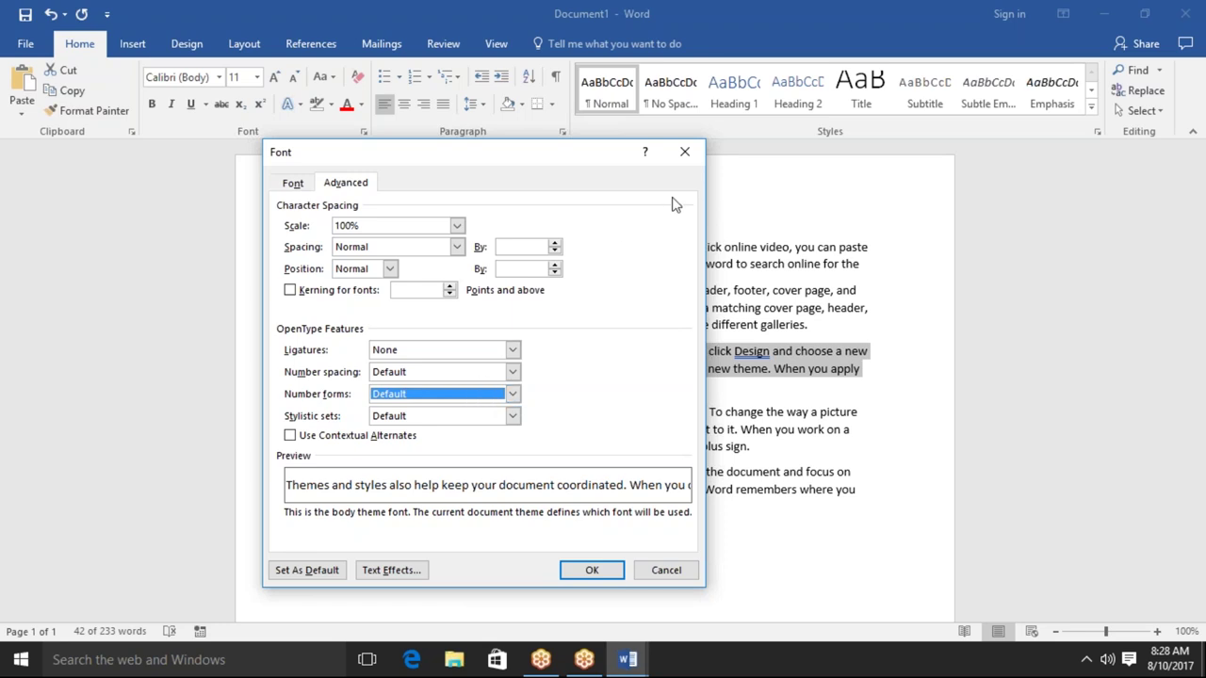
click(687, 160)
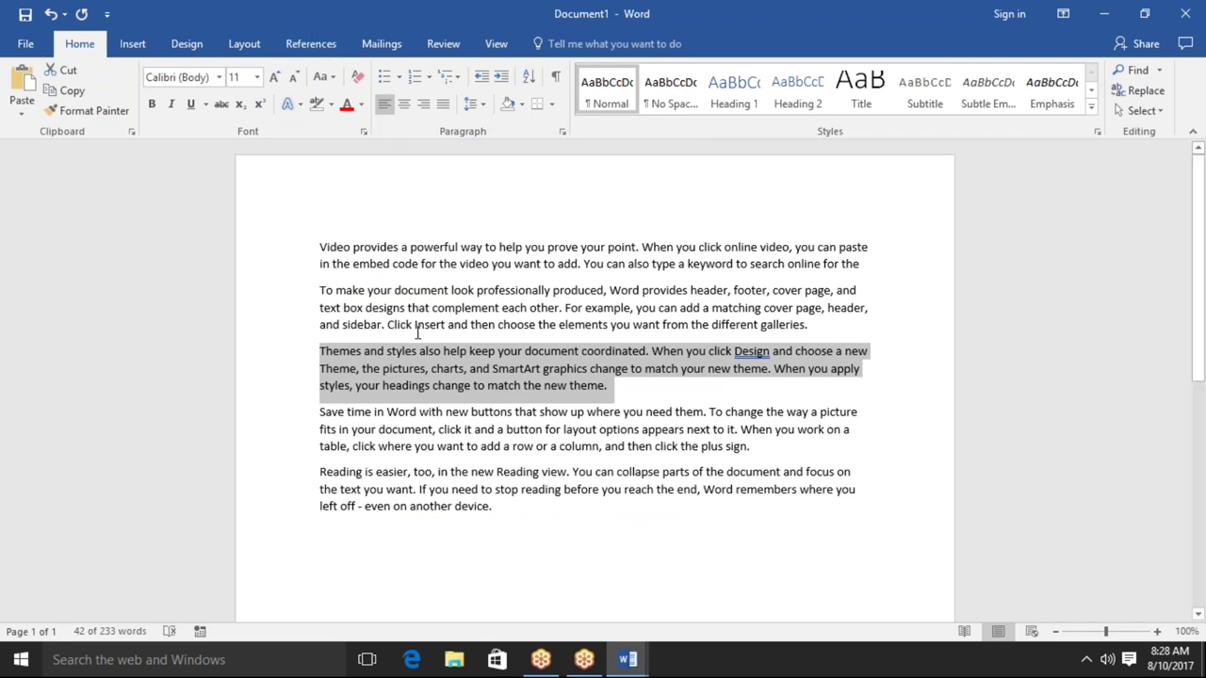
Try center and right alignment on the last paragraph, then justify it
click(529, 541)
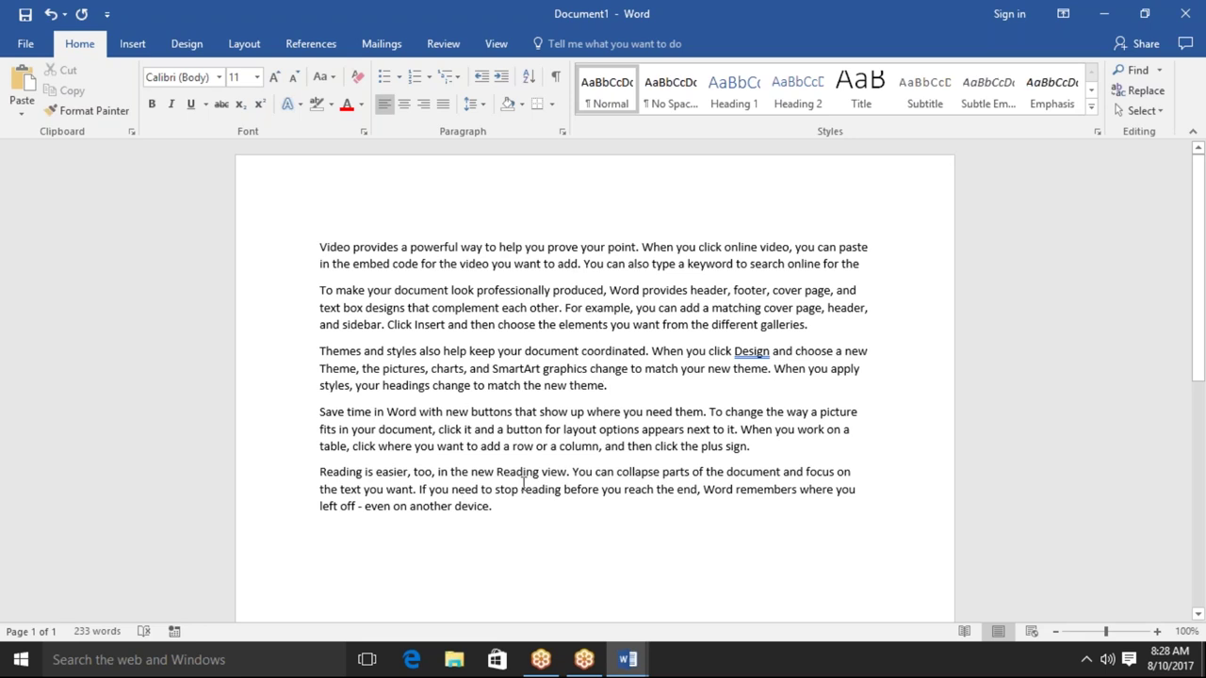
mouse_move(497, 514)
mouse_down()
mouse_move(337, 486)
mouse_move(320, 472)
mouse_up()
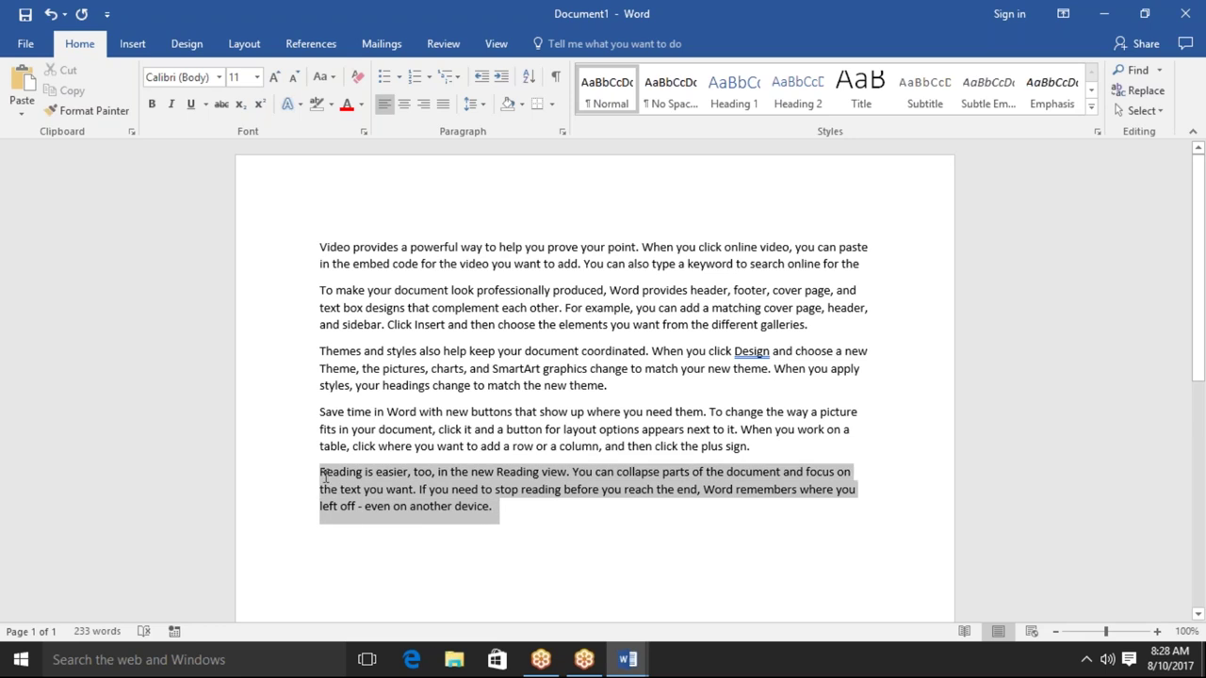
click(409, 106)
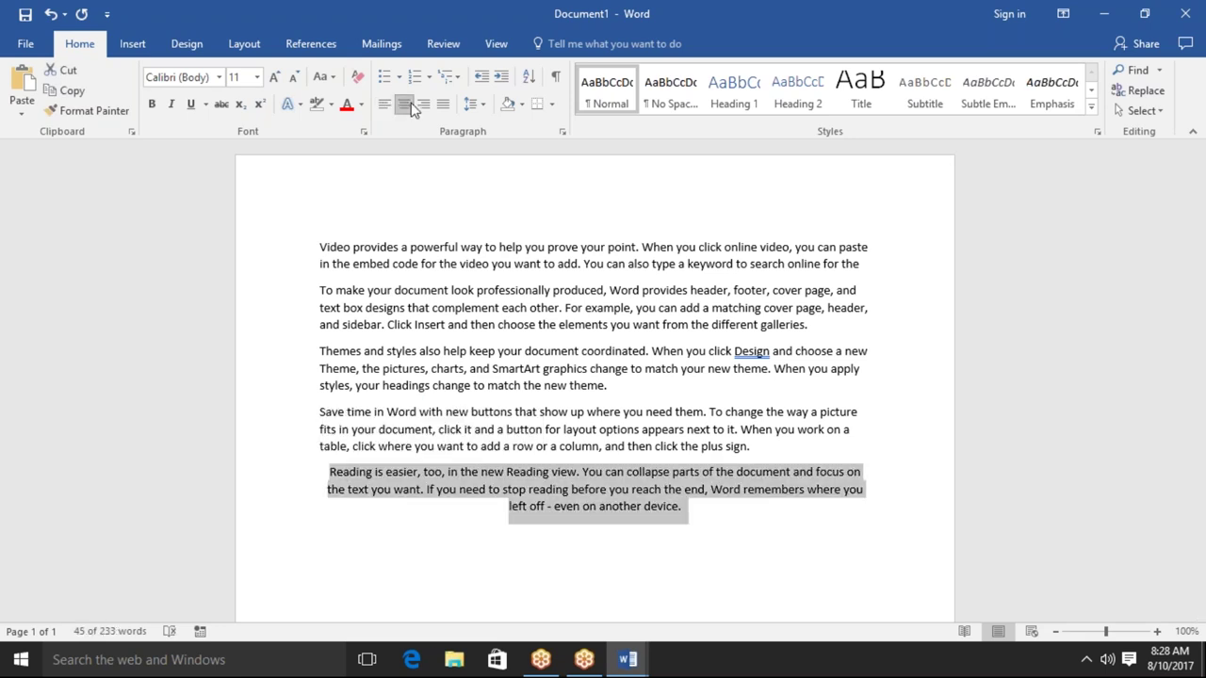
click(424, 104)
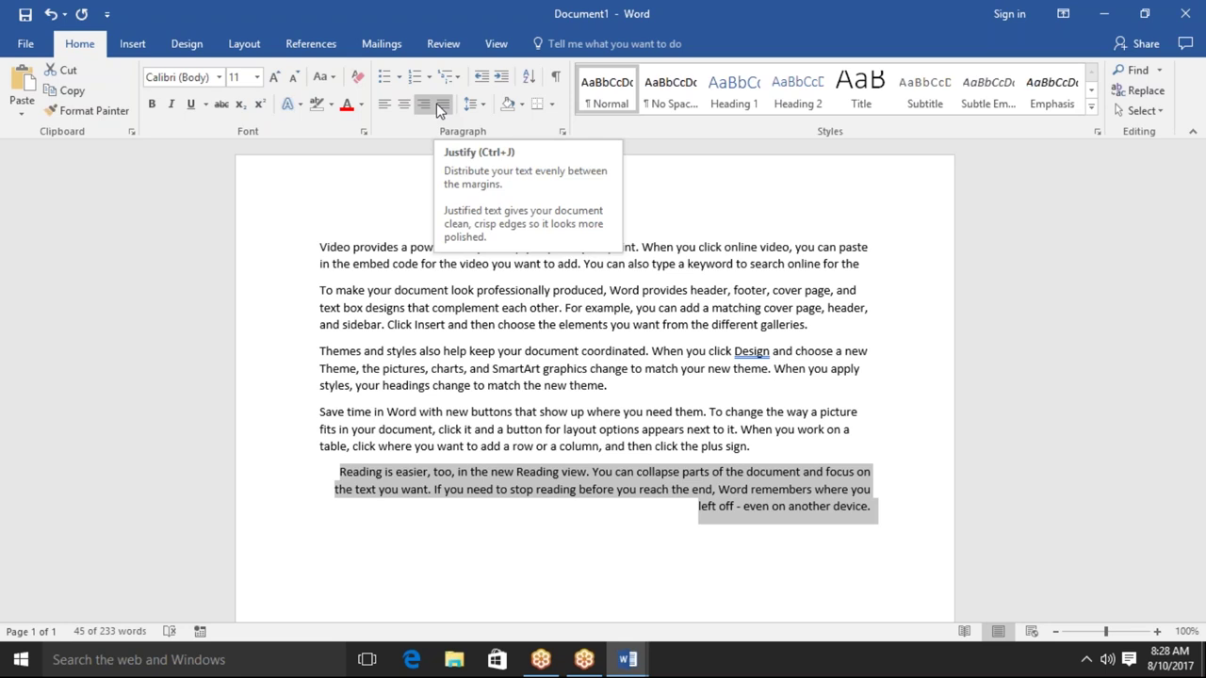
click(436, 102)
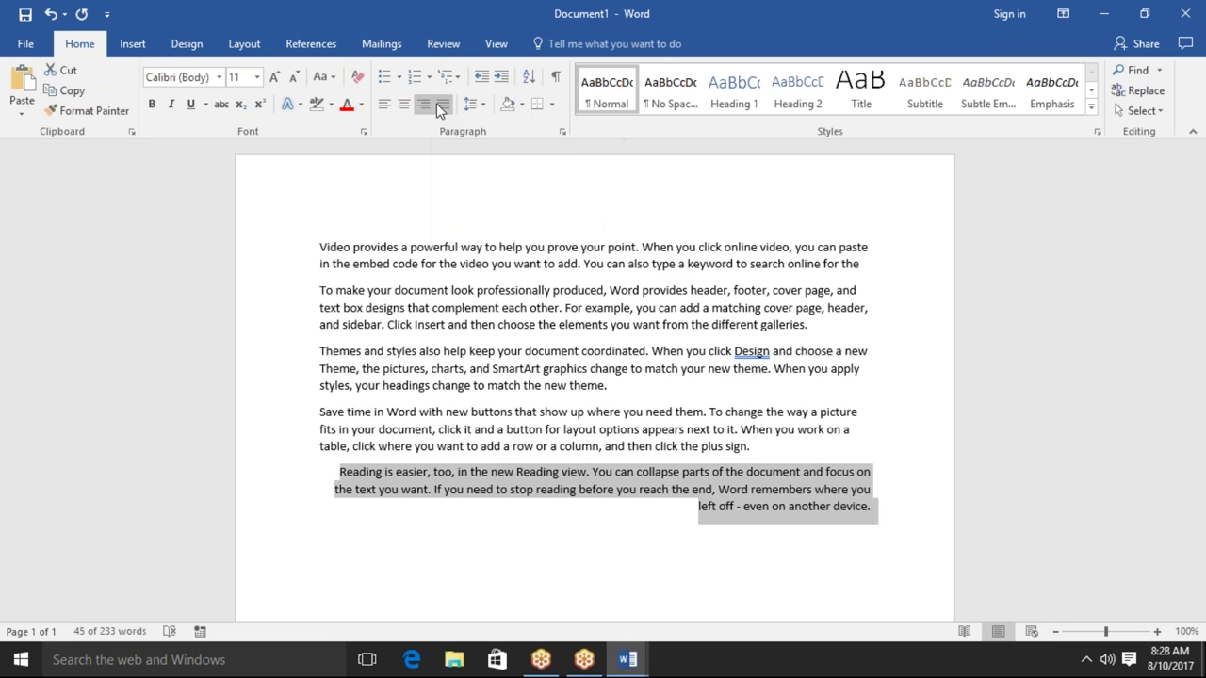
click(567, 440)
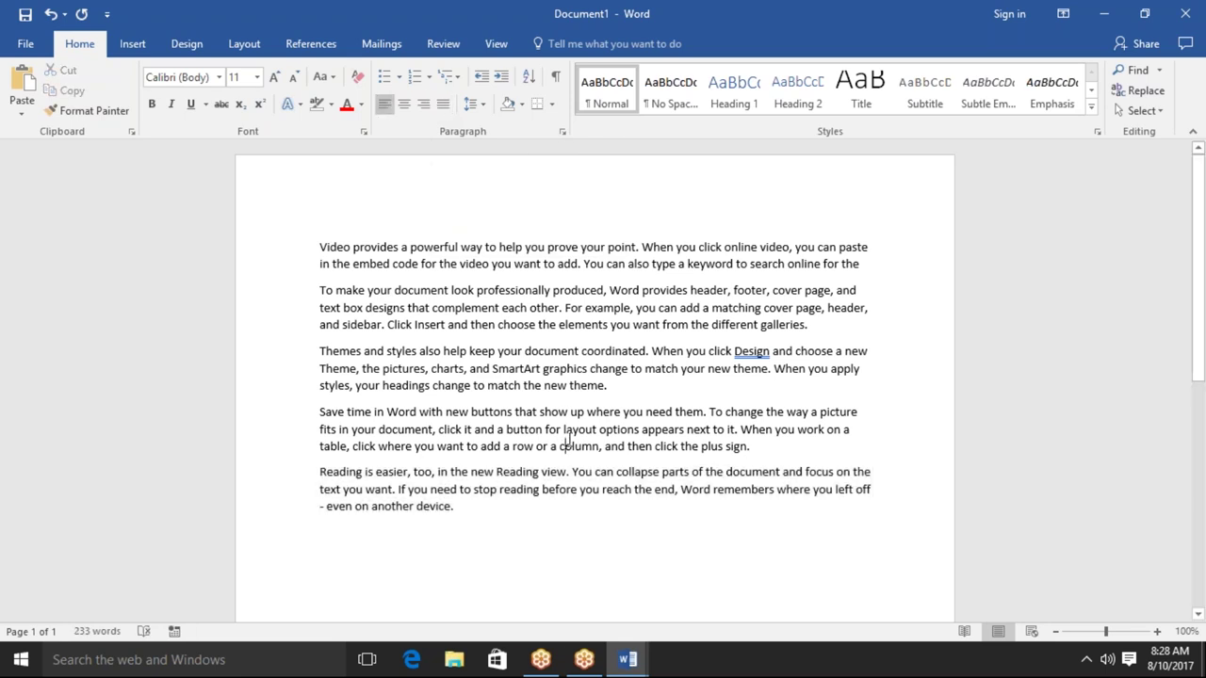
Justify the second paragraph
double_click(464, 412)
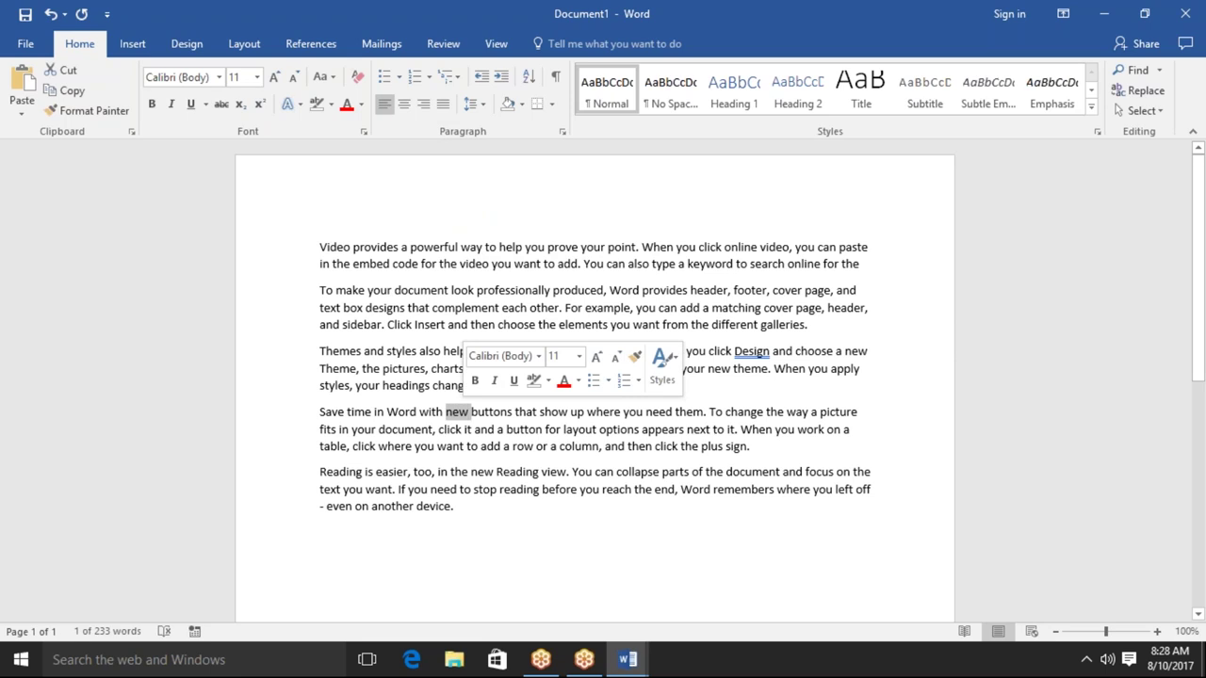
click(869, 417)
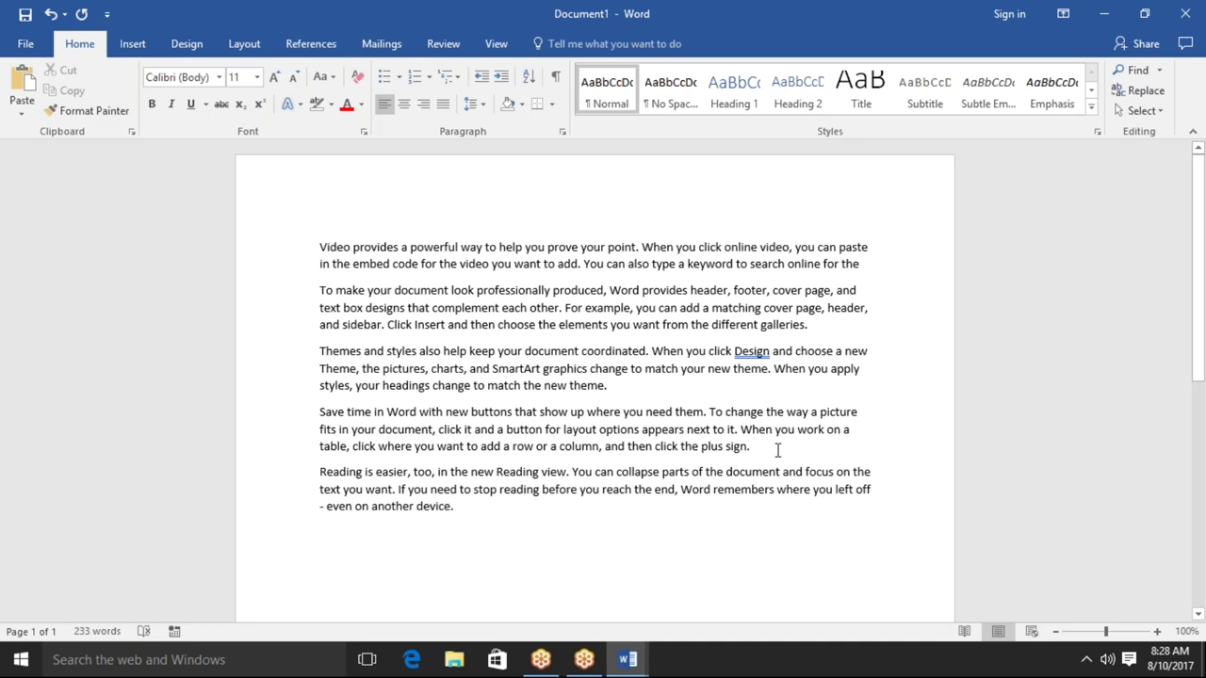
double_click(866, 293)
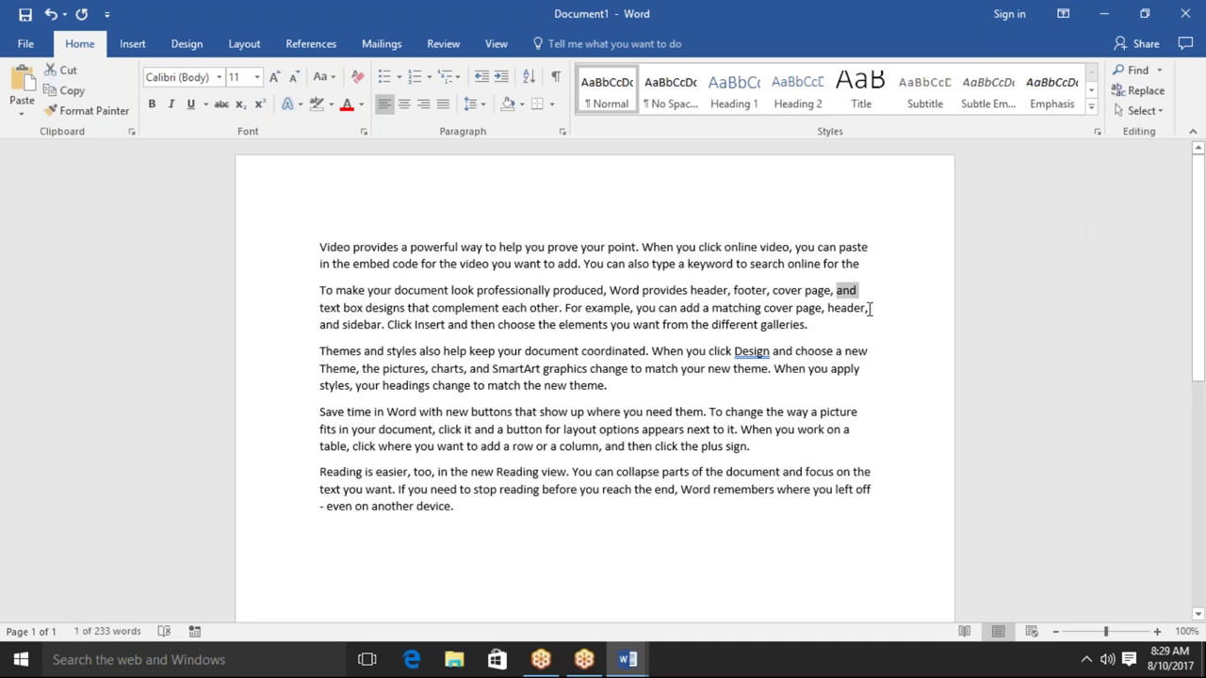
click(867, 308)
drag(778, 325, 320, 290)
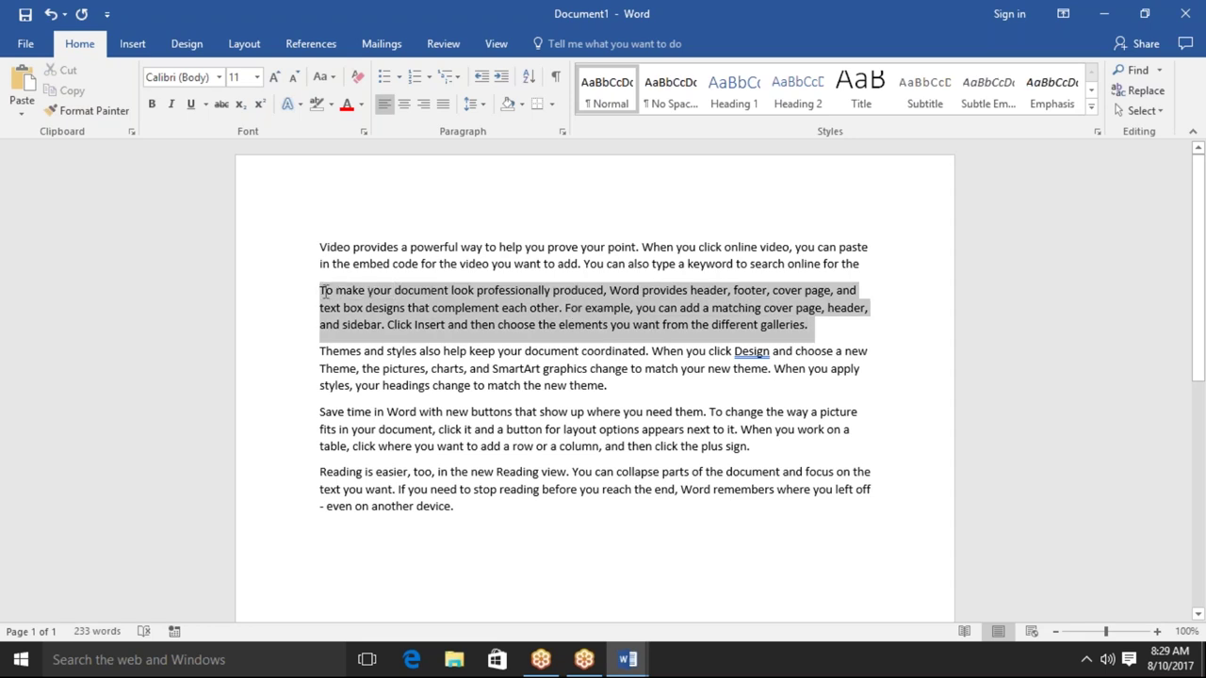
click(443, 104)
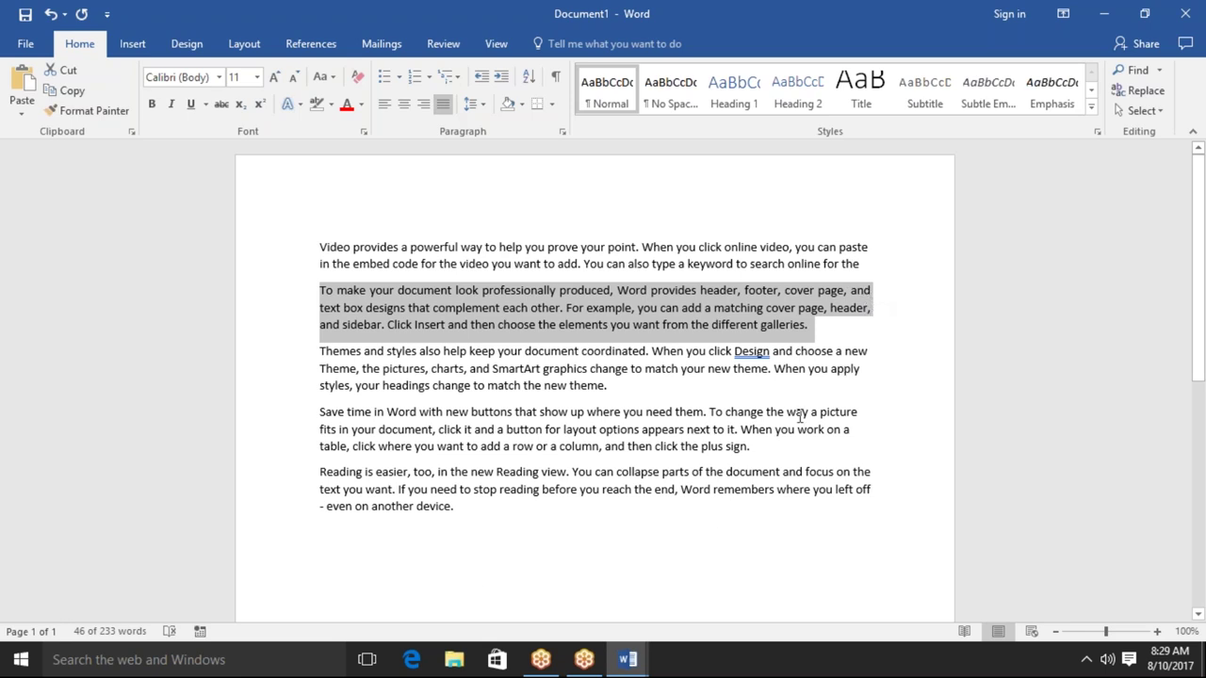
Justify the fourth paragraph
drag(752, 448, 307, 431)
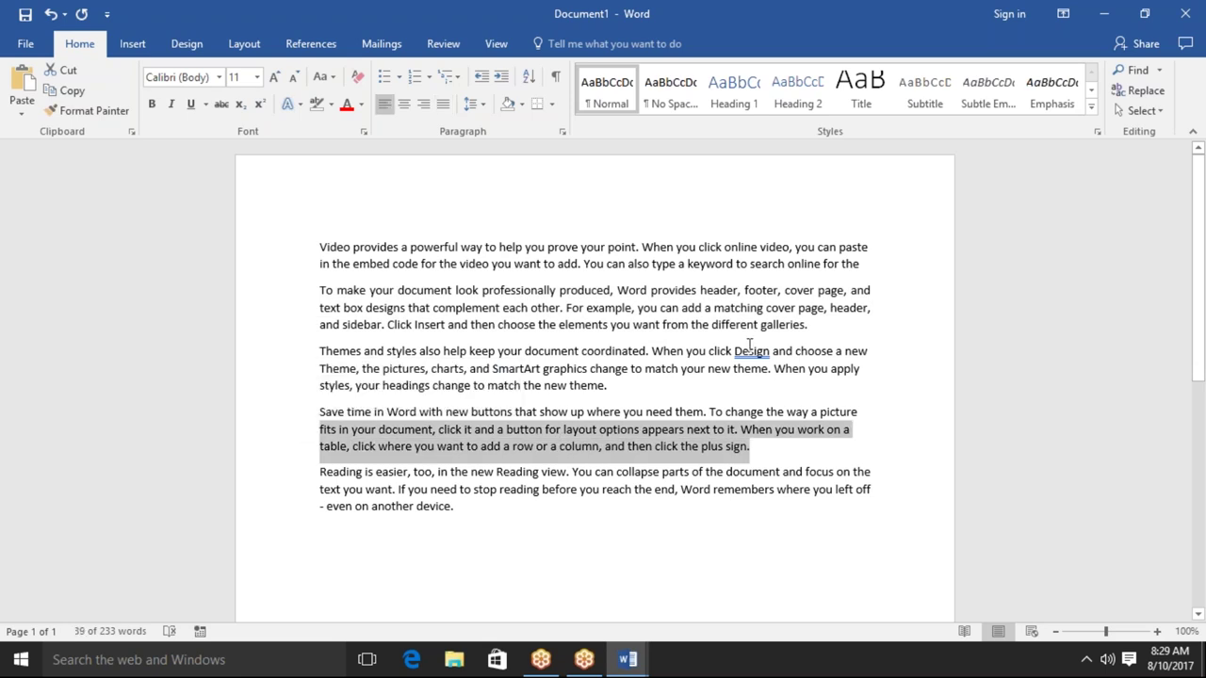
click(769, 405)
click(871, 414)
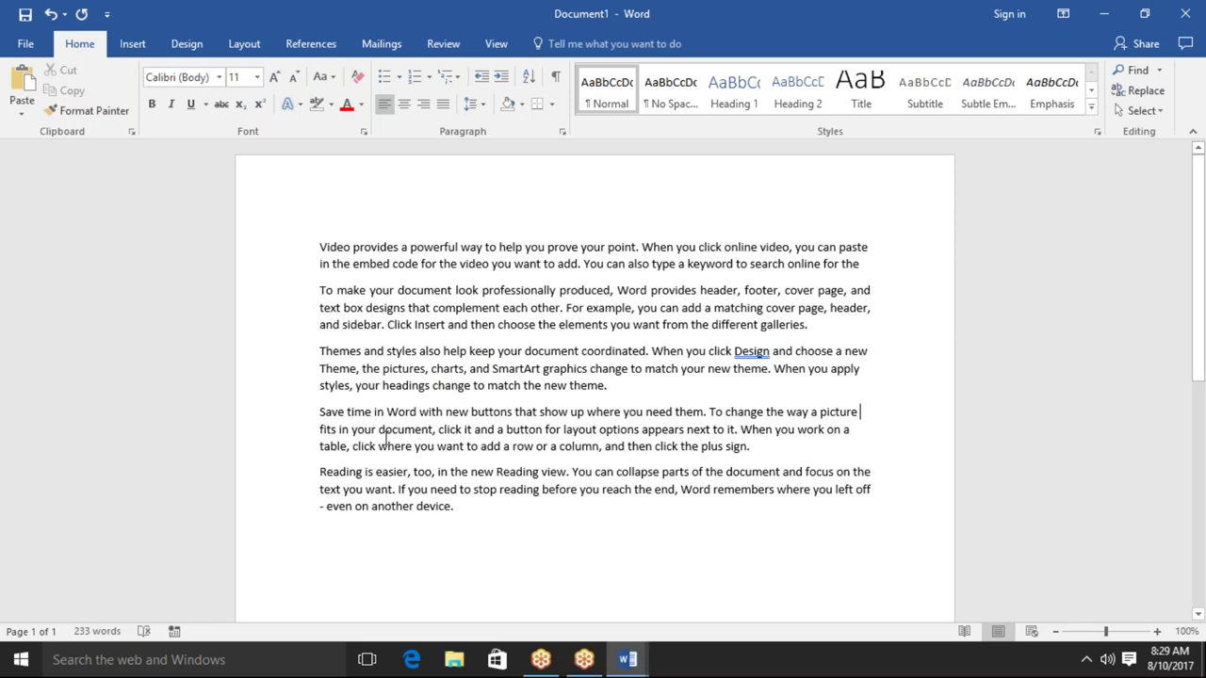
click(865, 415)
mouse_move(751, 446)
mouse_down()
mouse_move(414, 397)
mouse_move(361, 430)
mouse_up()
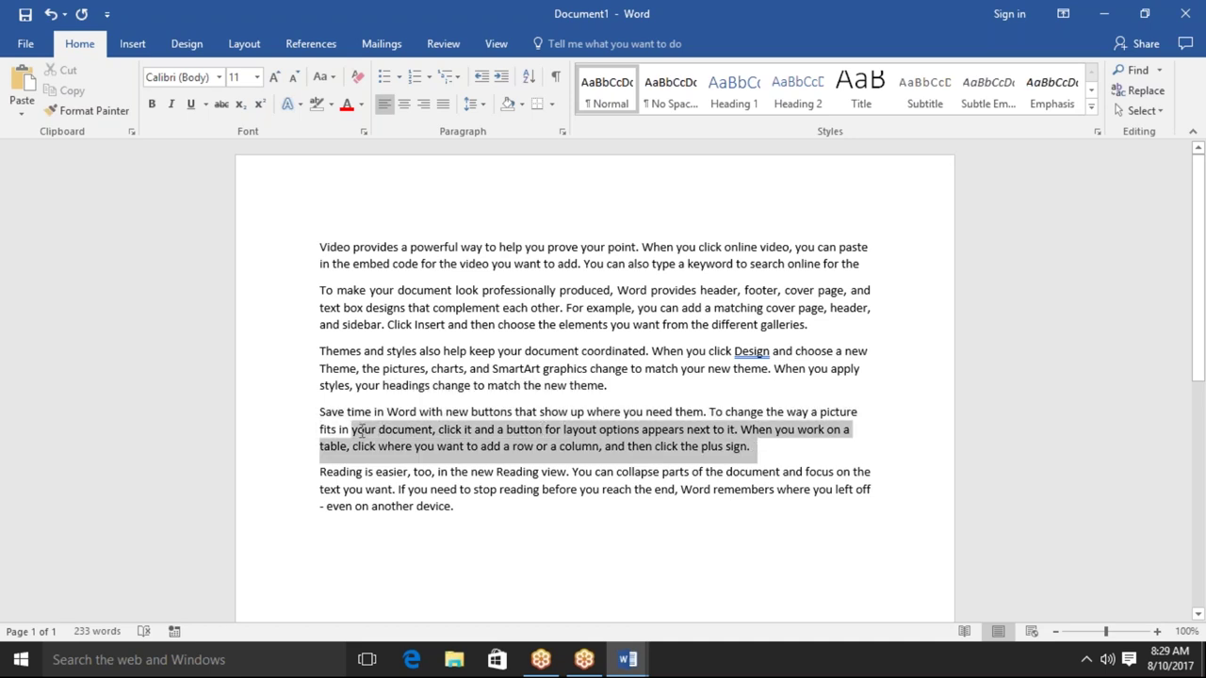
drag(361, 430, 341, 412)
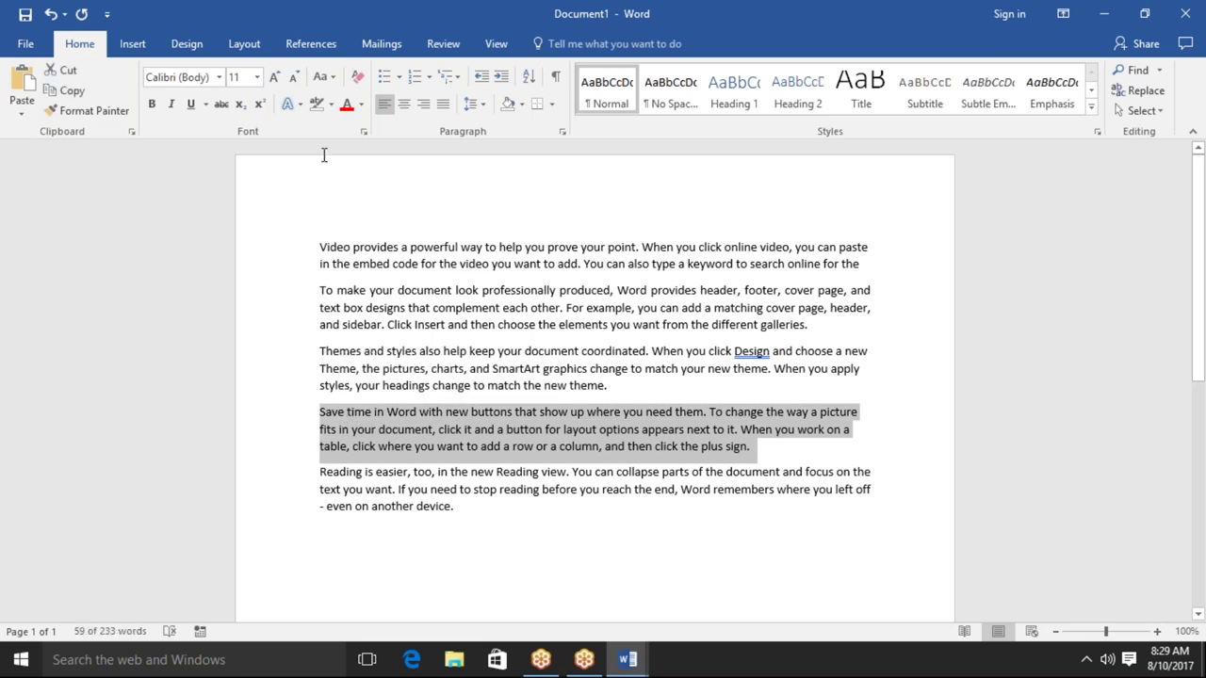
click(441, 107)
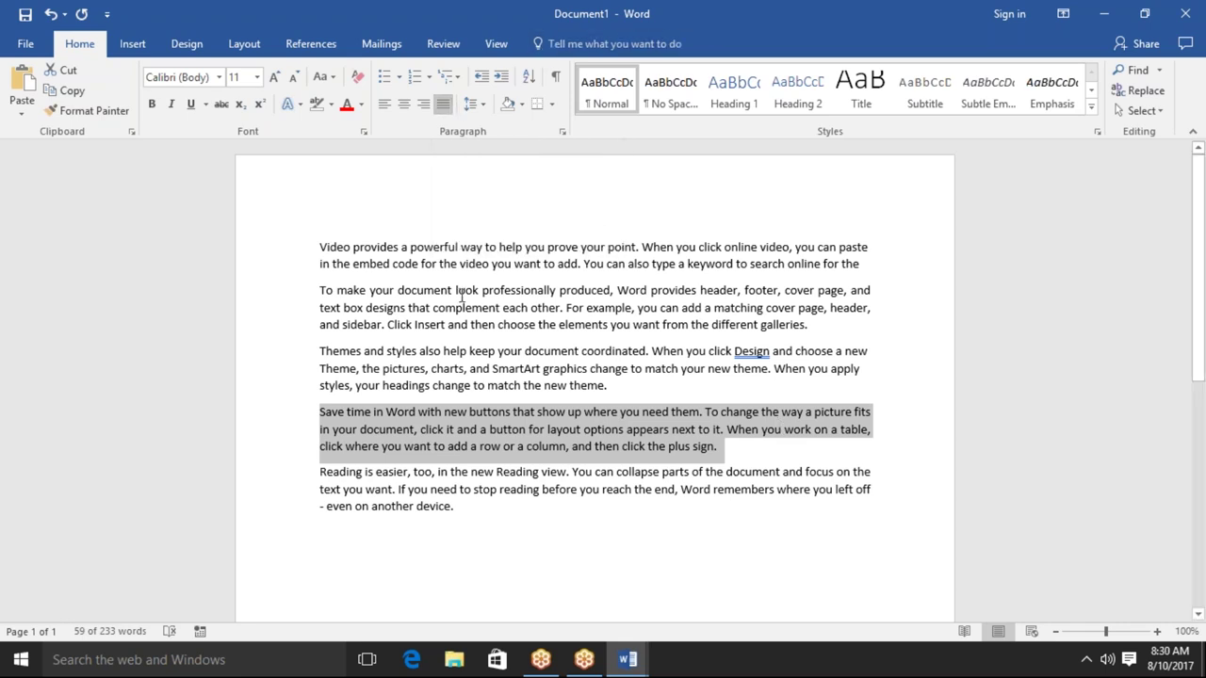
click(331, 297)
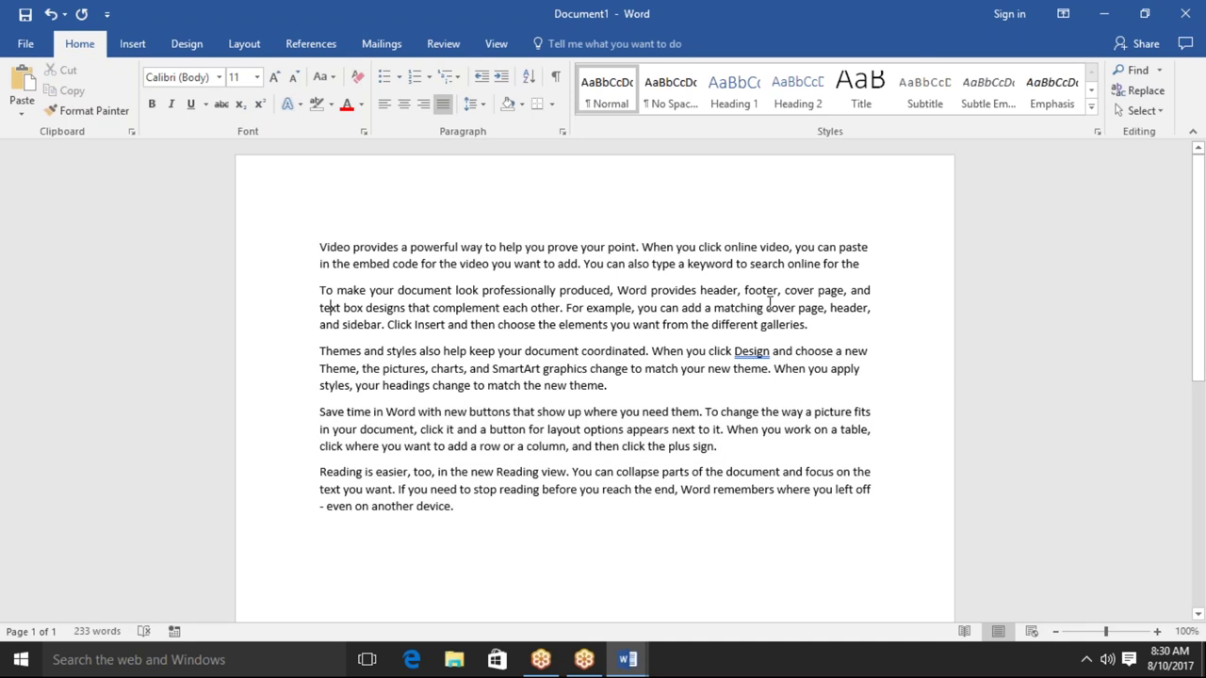
drag(808, 324, 333, 298)
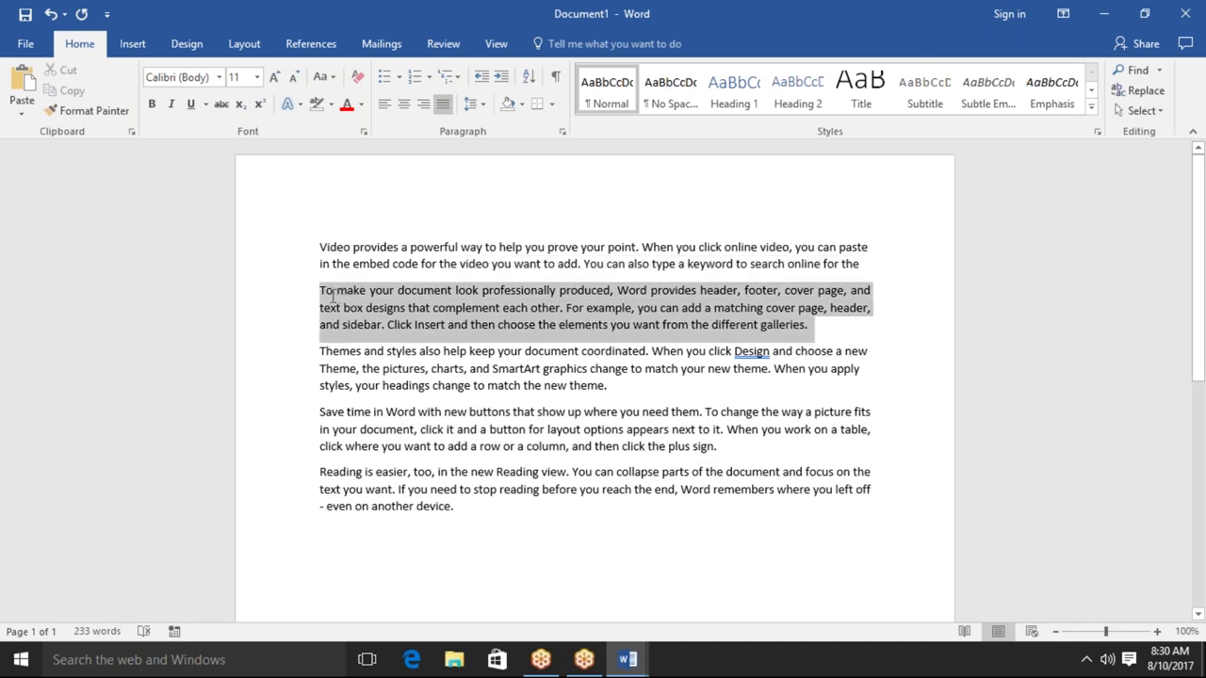
Select all the document text and show the Line and Paragraph Spacing choices for it
click(473, 105)
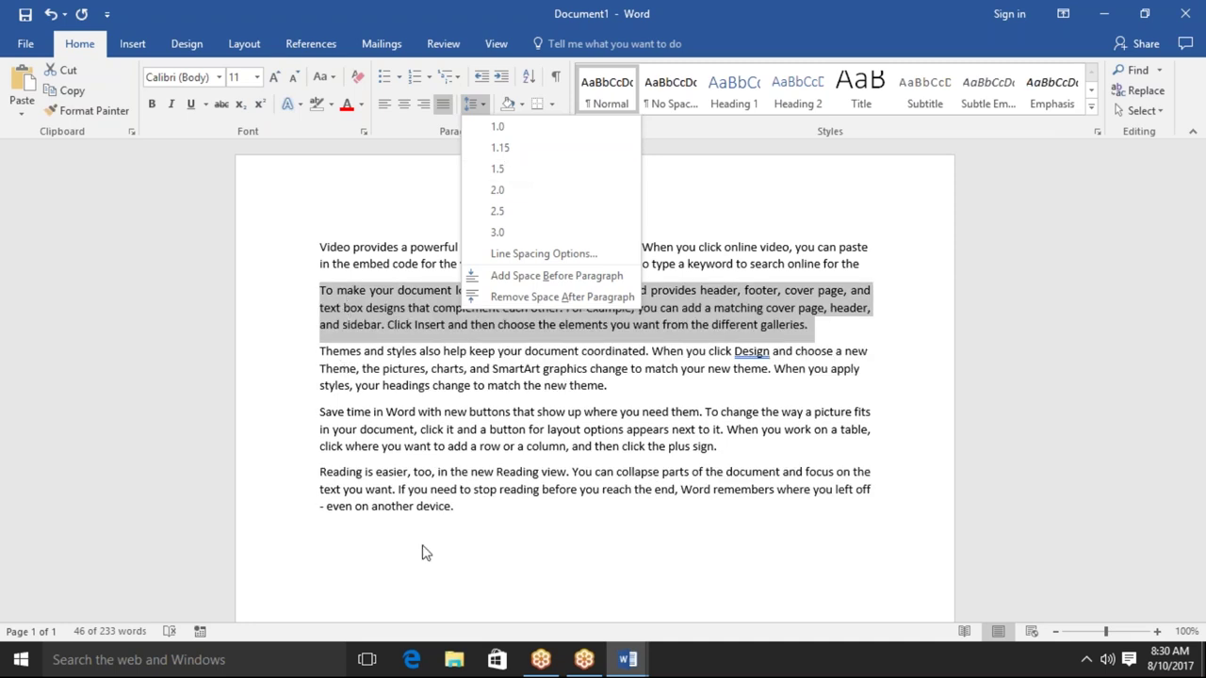
click(474, 498)
drag(454, 509, 235, 216)
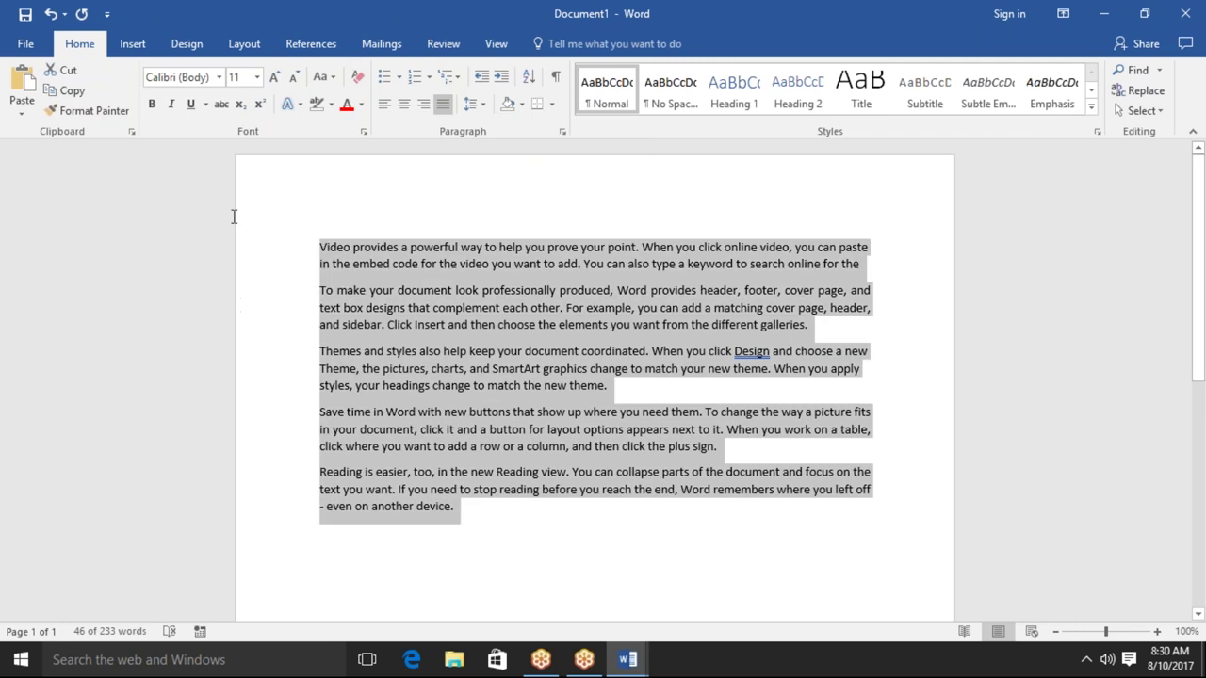
click(484, 107)
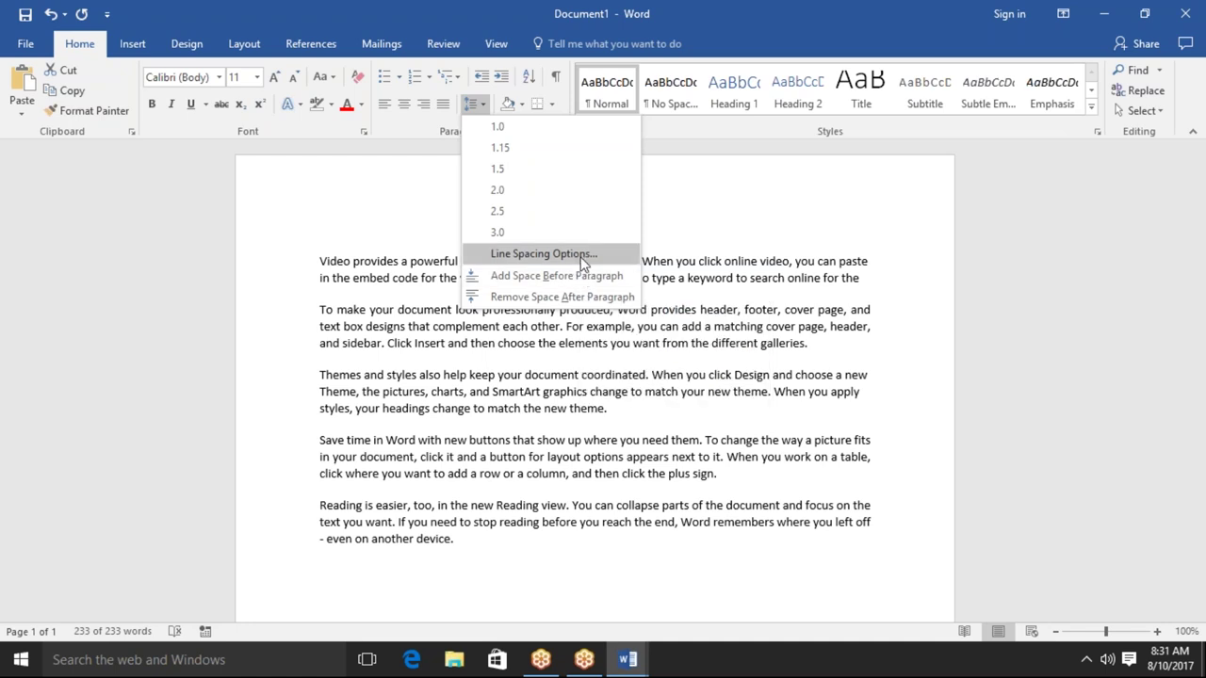
Look over both tabs of the Paragraph dialog, close it without changes and deselect the text
click(584, 262)
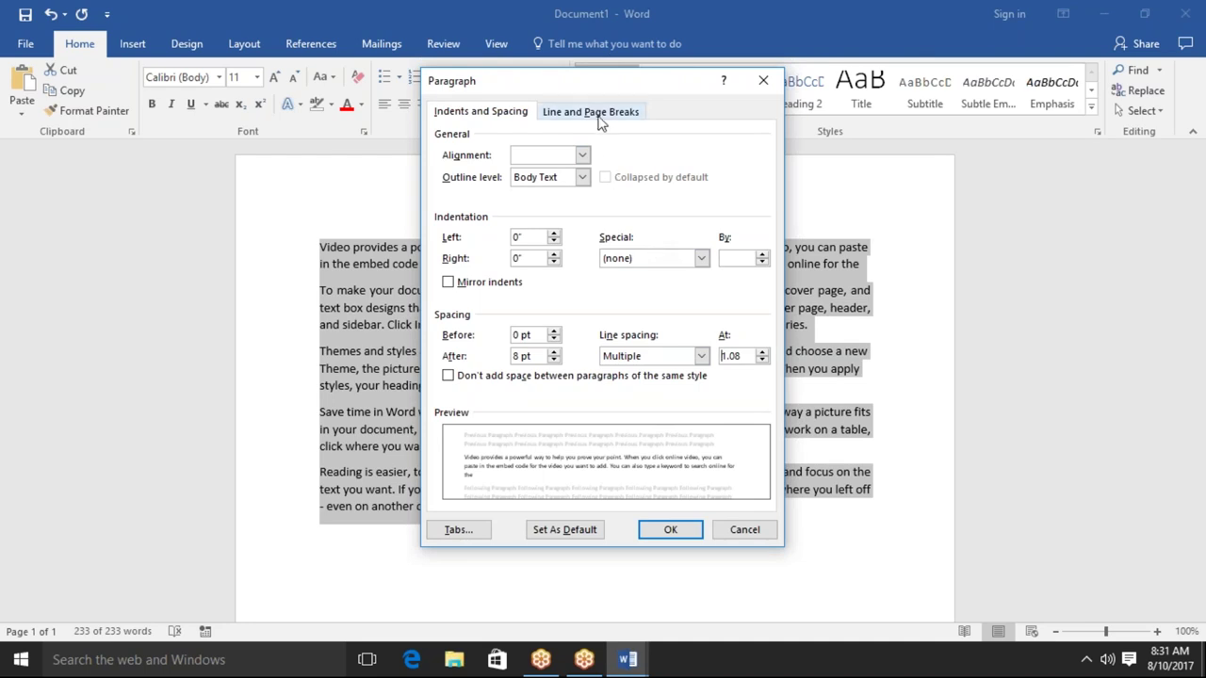
click(598, 115)
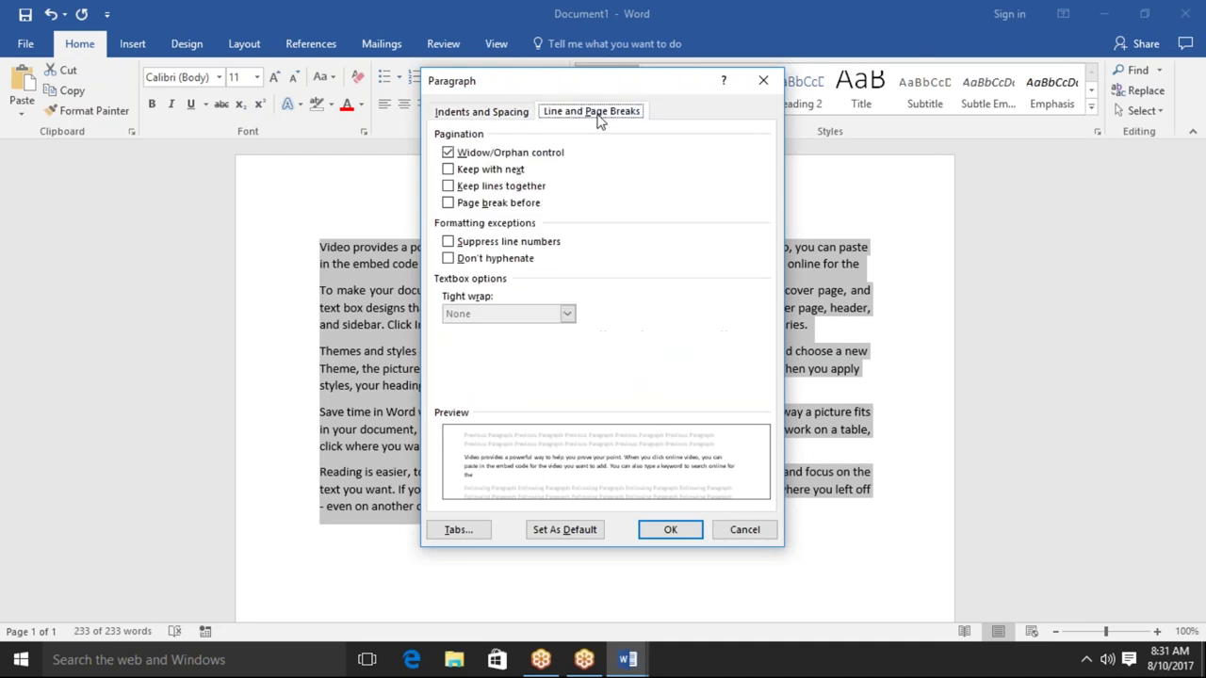
click(513, 117)
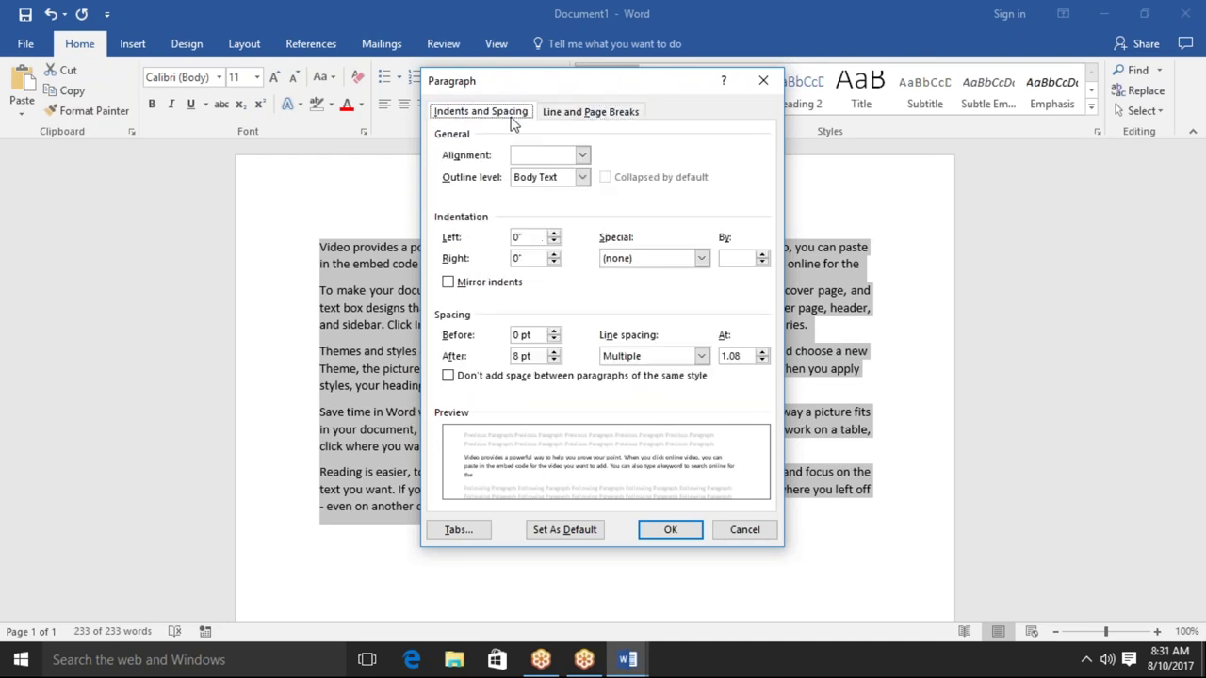
click(768, 85)
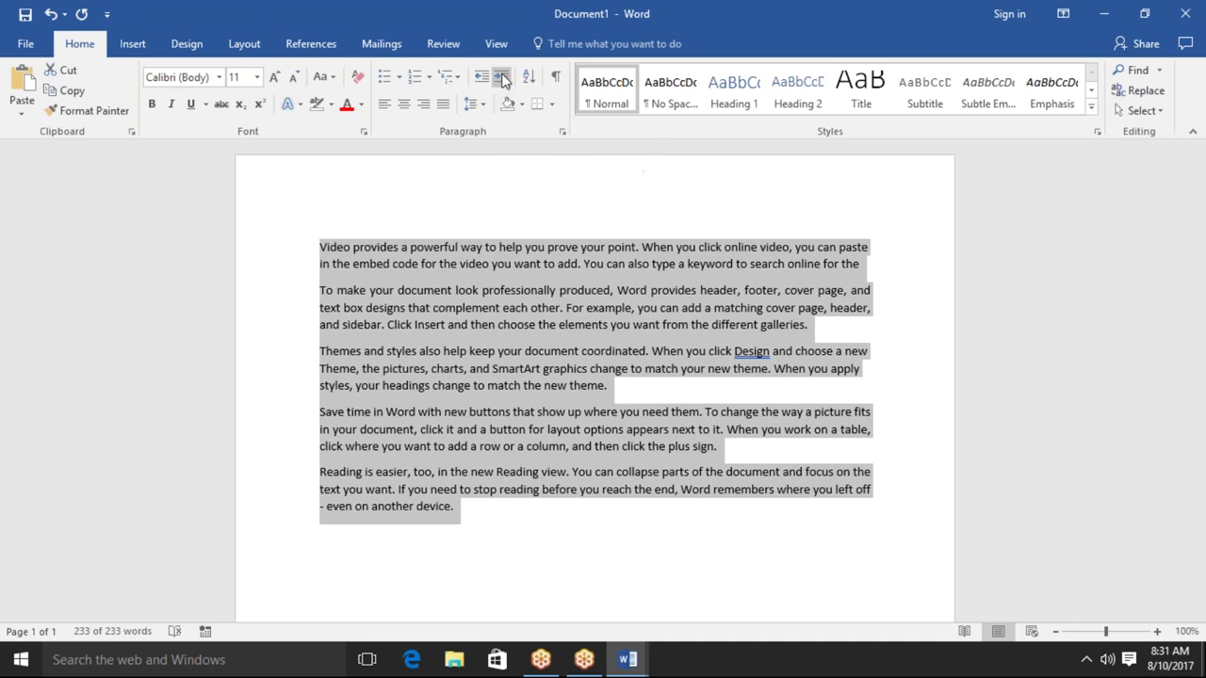
click(424, 198)
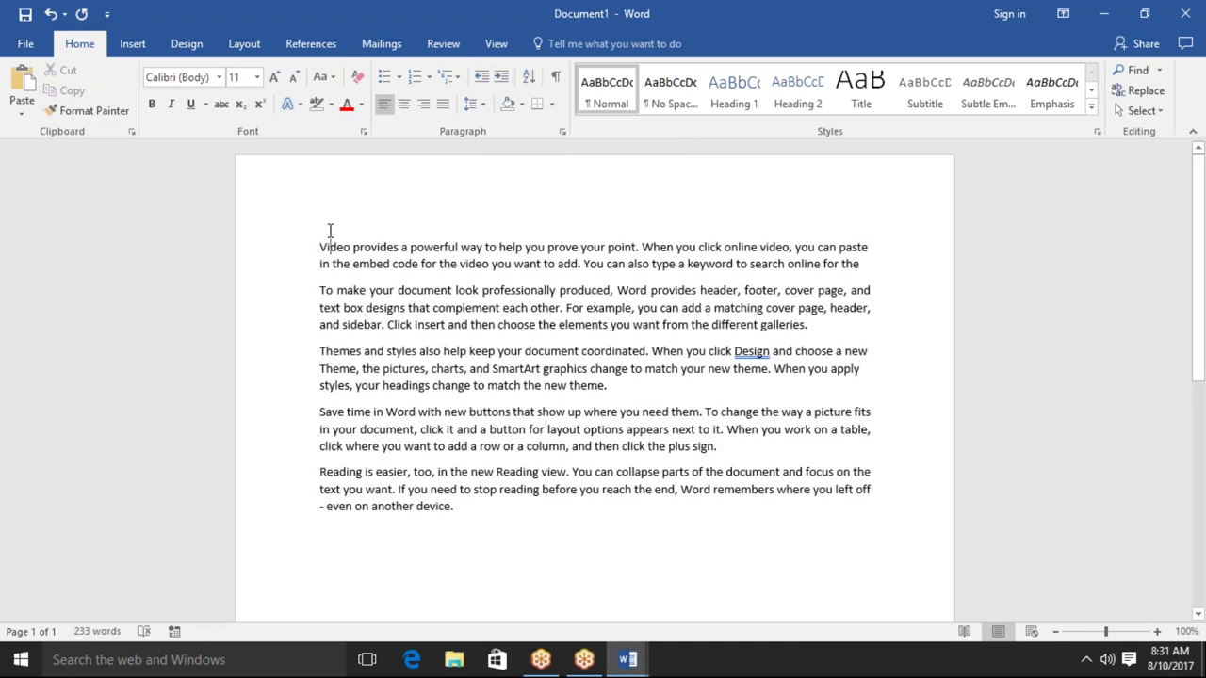
Type the title 'The Word Document' on a new first line, add a blank line after it, and select it
key(Return)
key(Up)
text(The Word D)
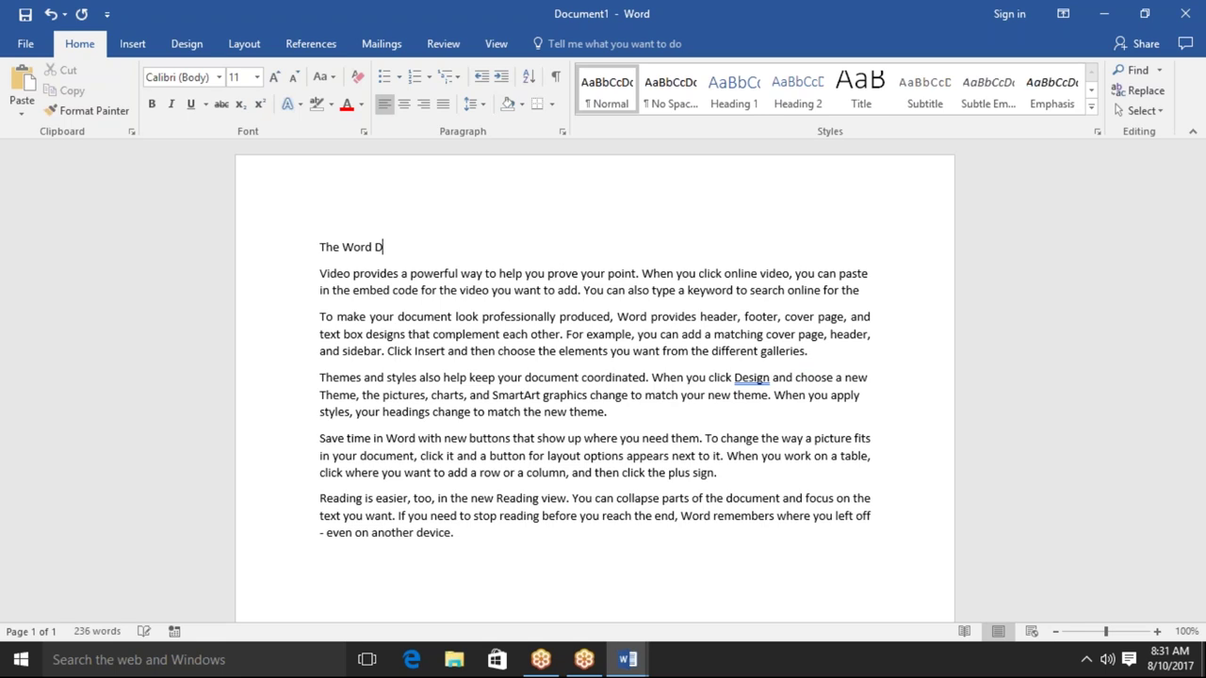
text(ocument)
key(Return)
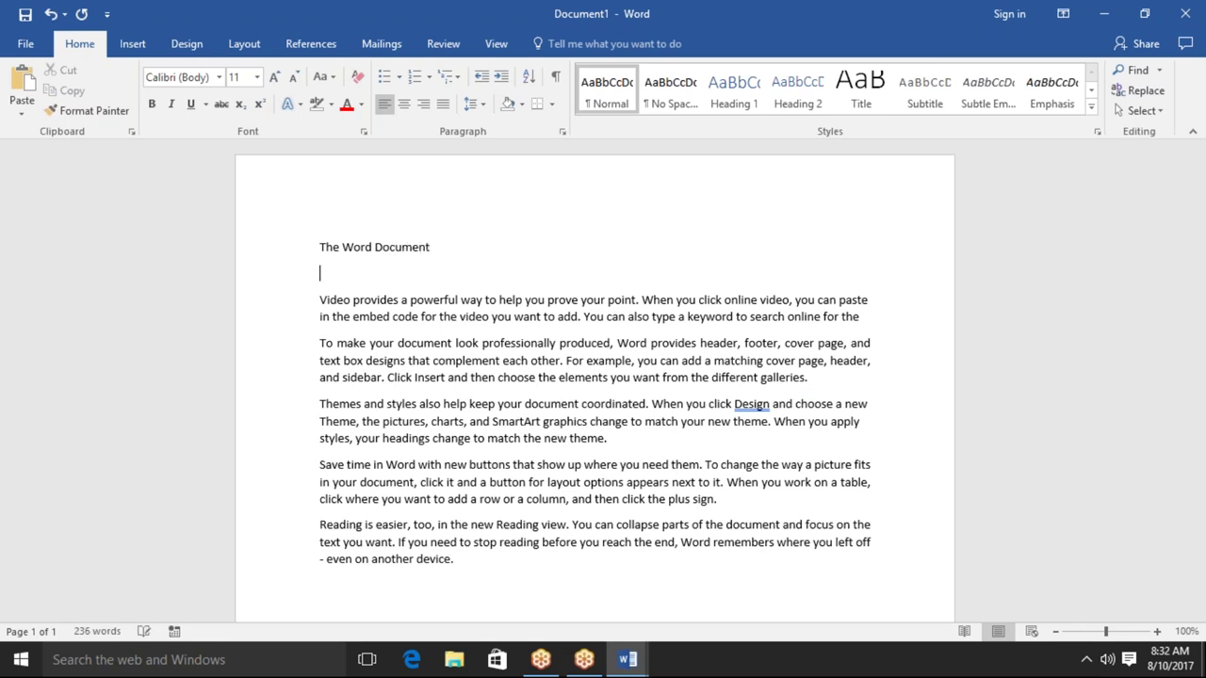
drag(428, 247, 331, 246)
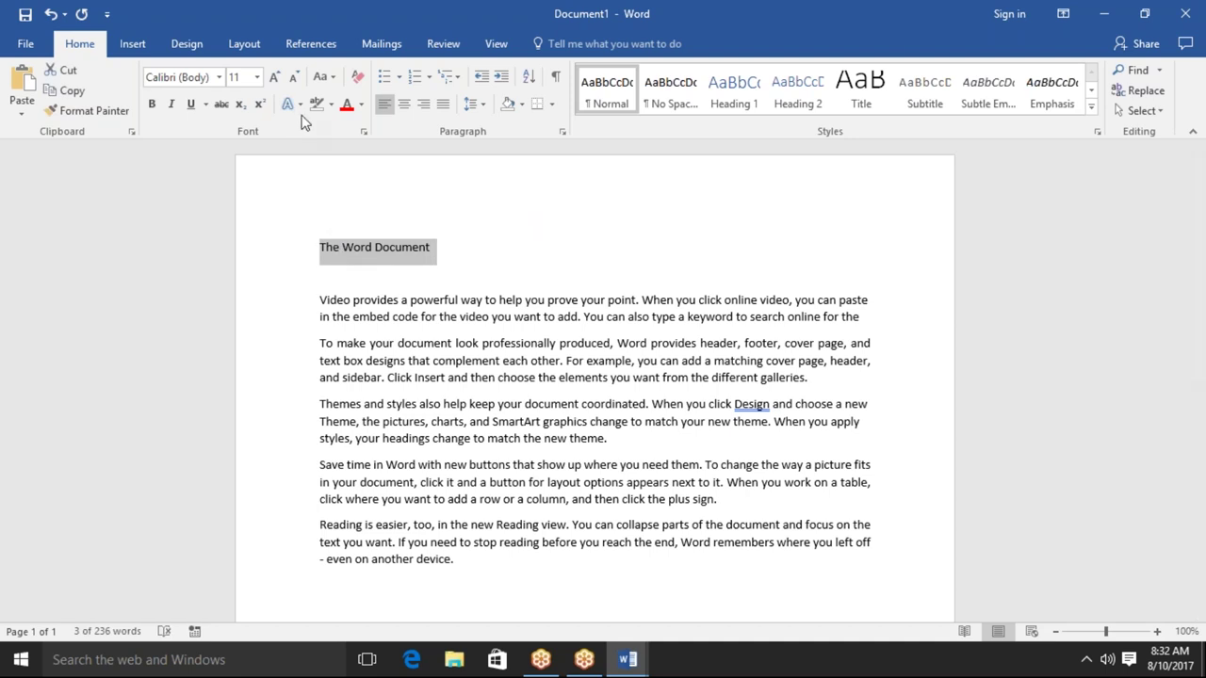
Bold the 'The Word Document' title with Ctrl+B, leaving it left-aligned after trying center and right
click(405, 105)
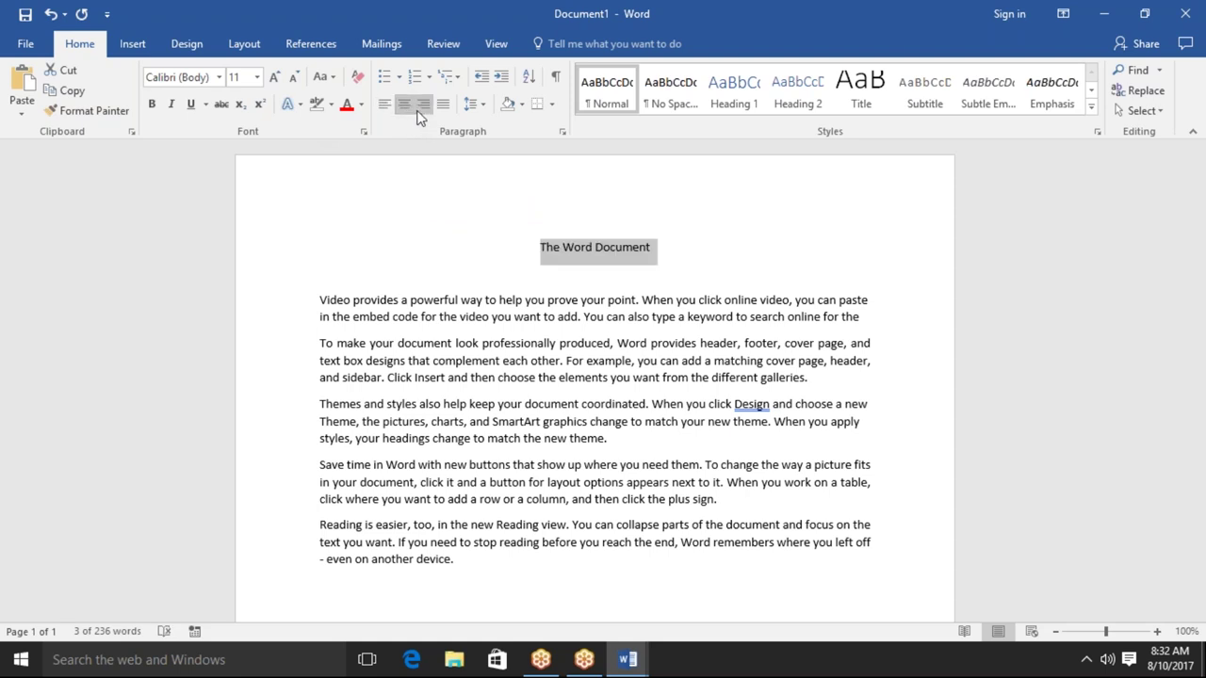
click(423, 105)
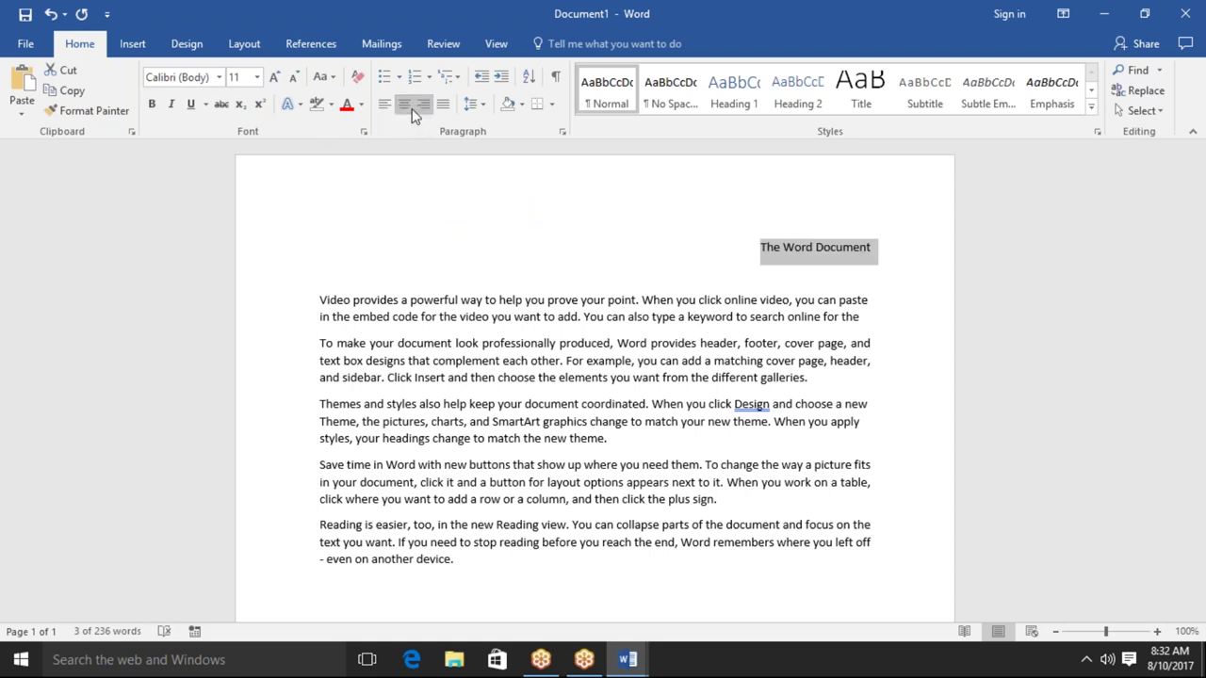
click(412, 109)
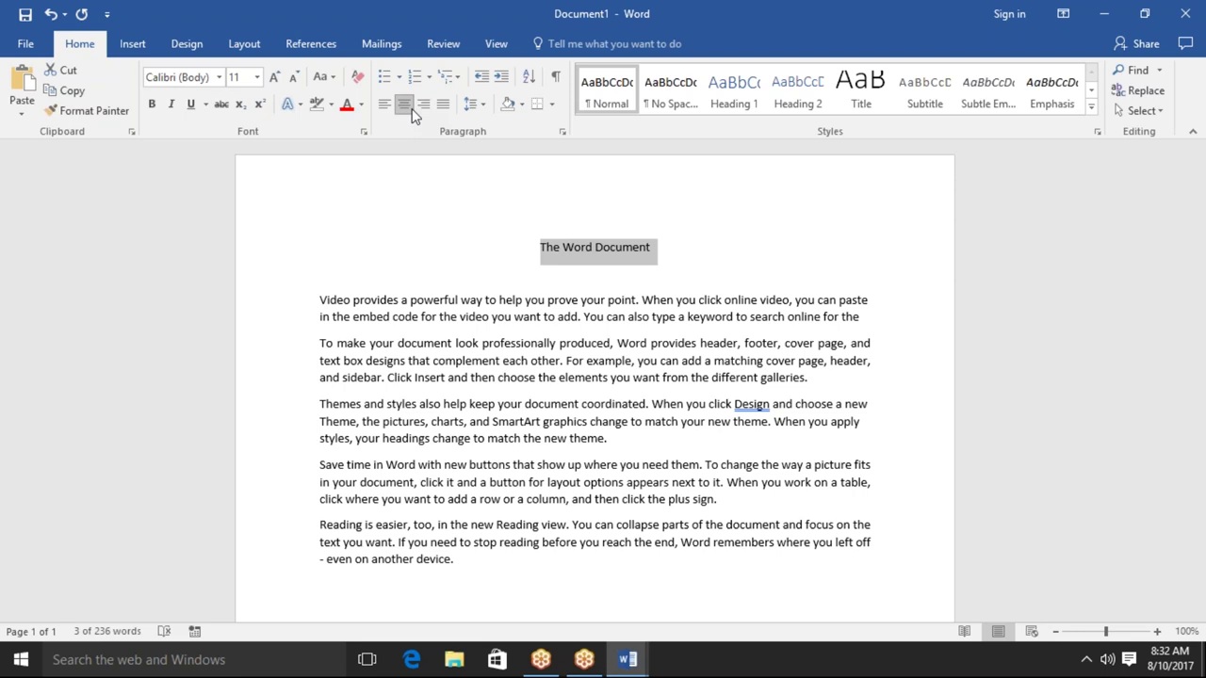
key(ctrl+b)
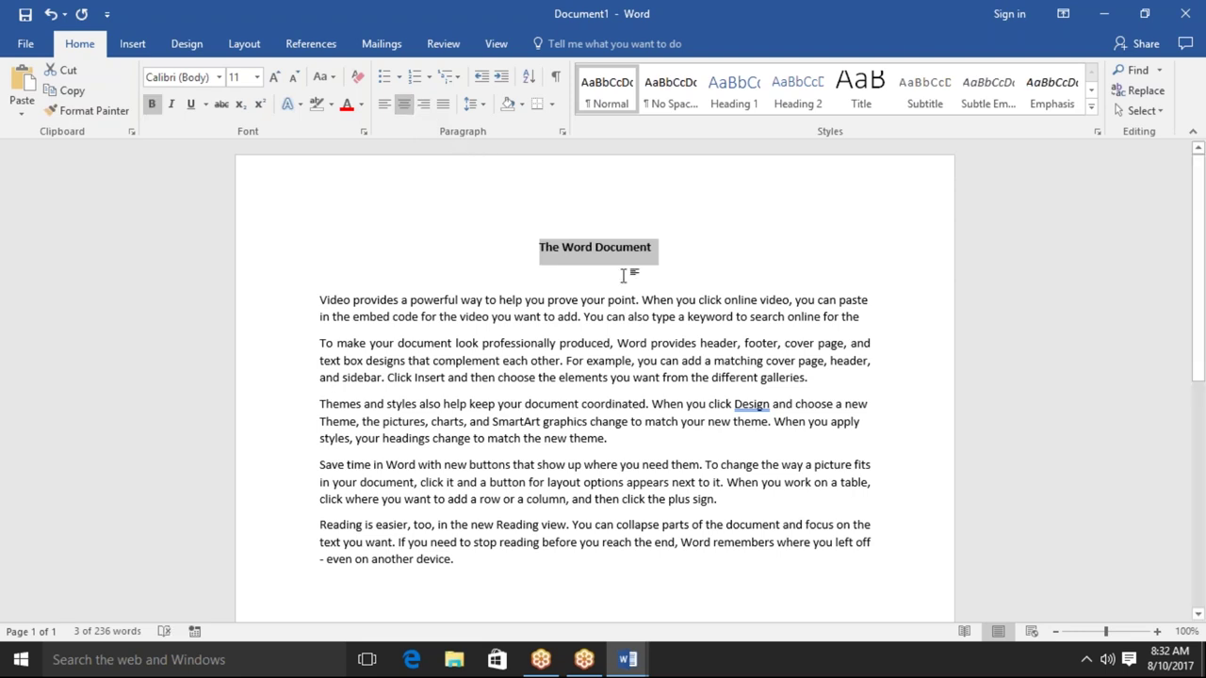
click(385, 105)
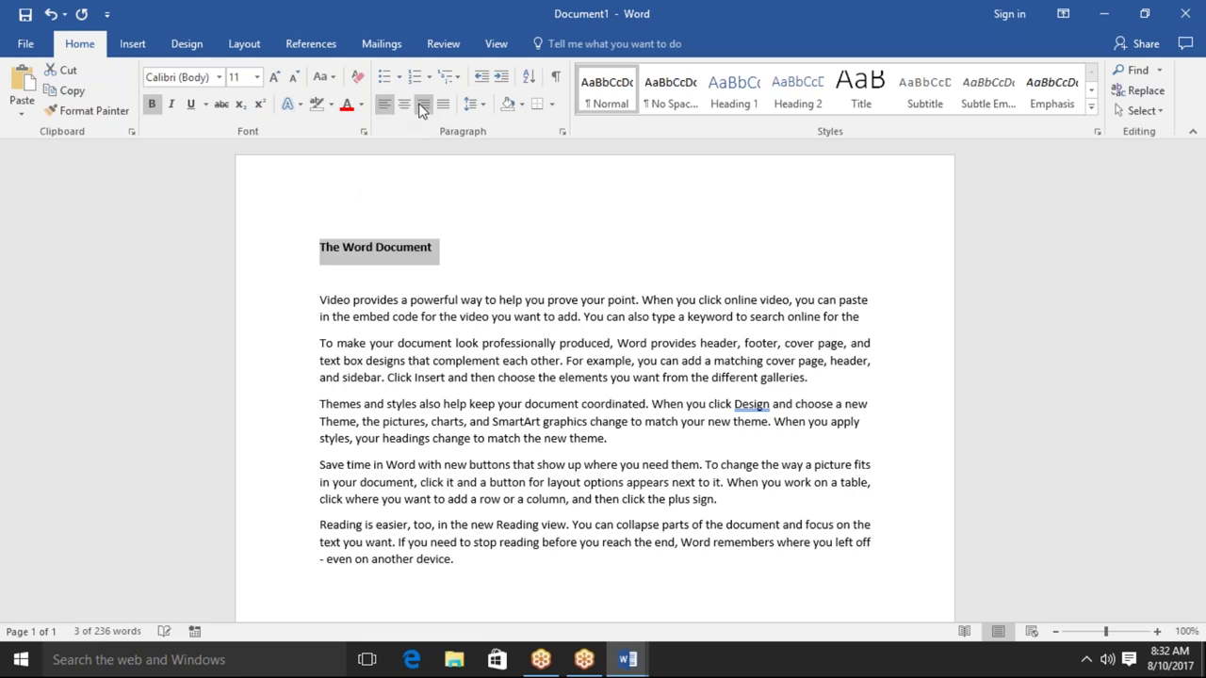
click(423, 104)
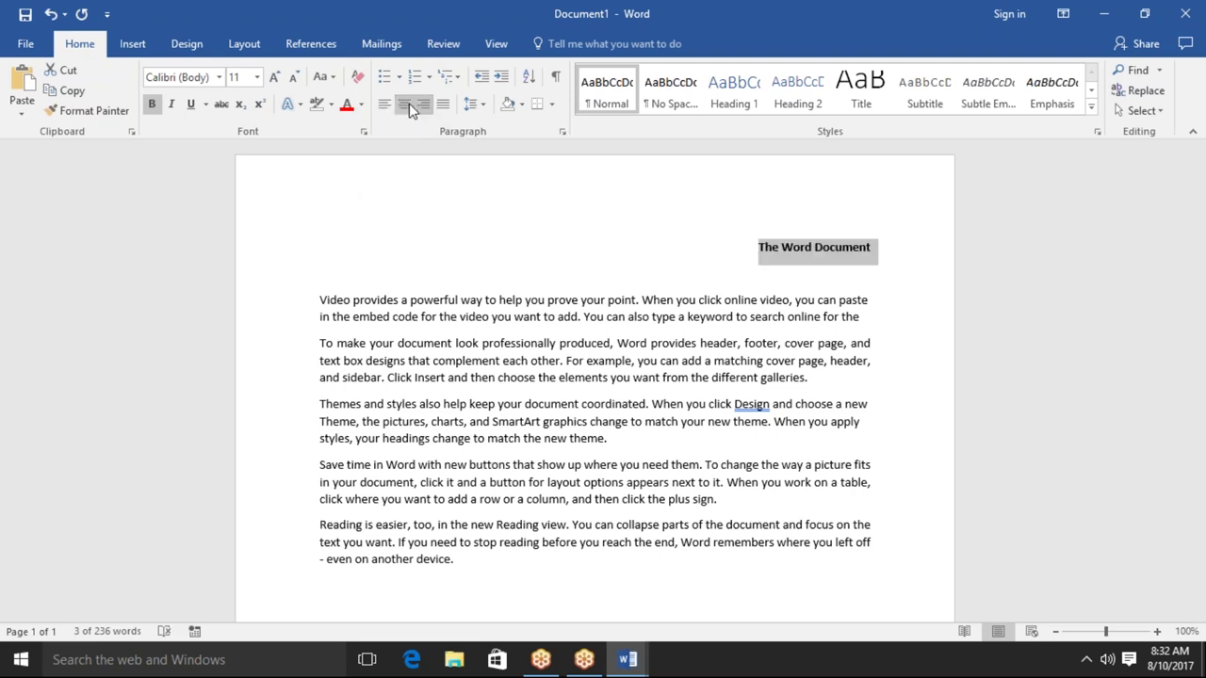
click(407, 103)
click(386, 106)
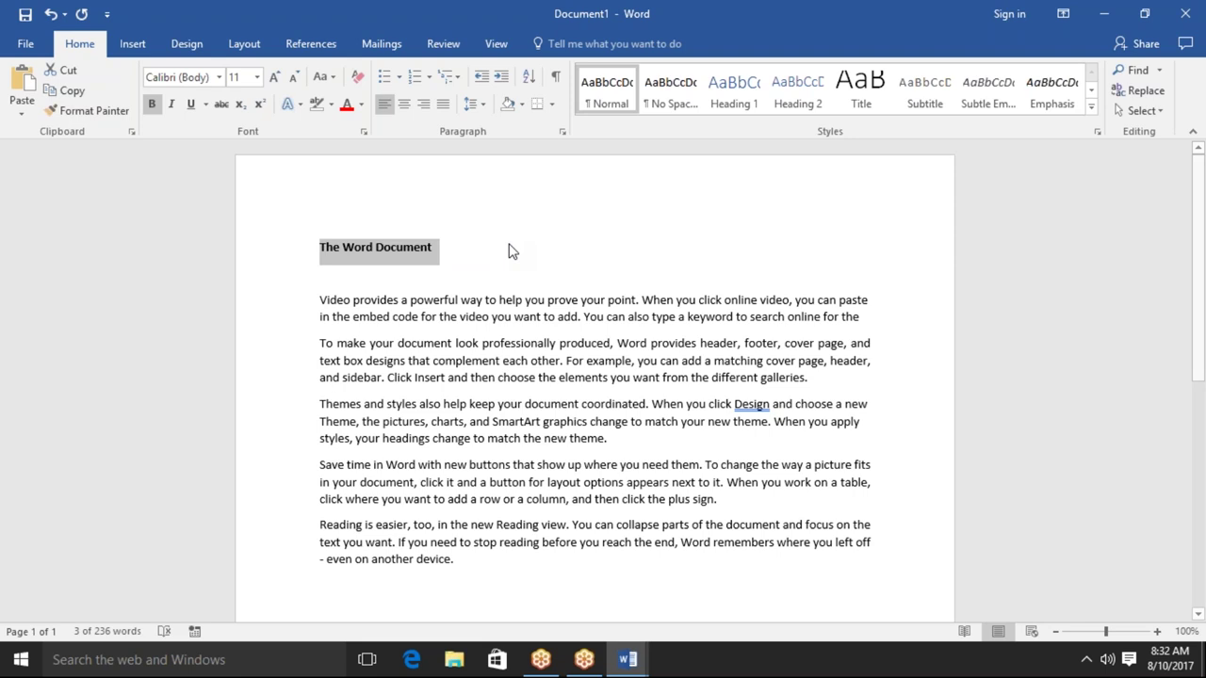
click(507, 86)
click(507, 86)
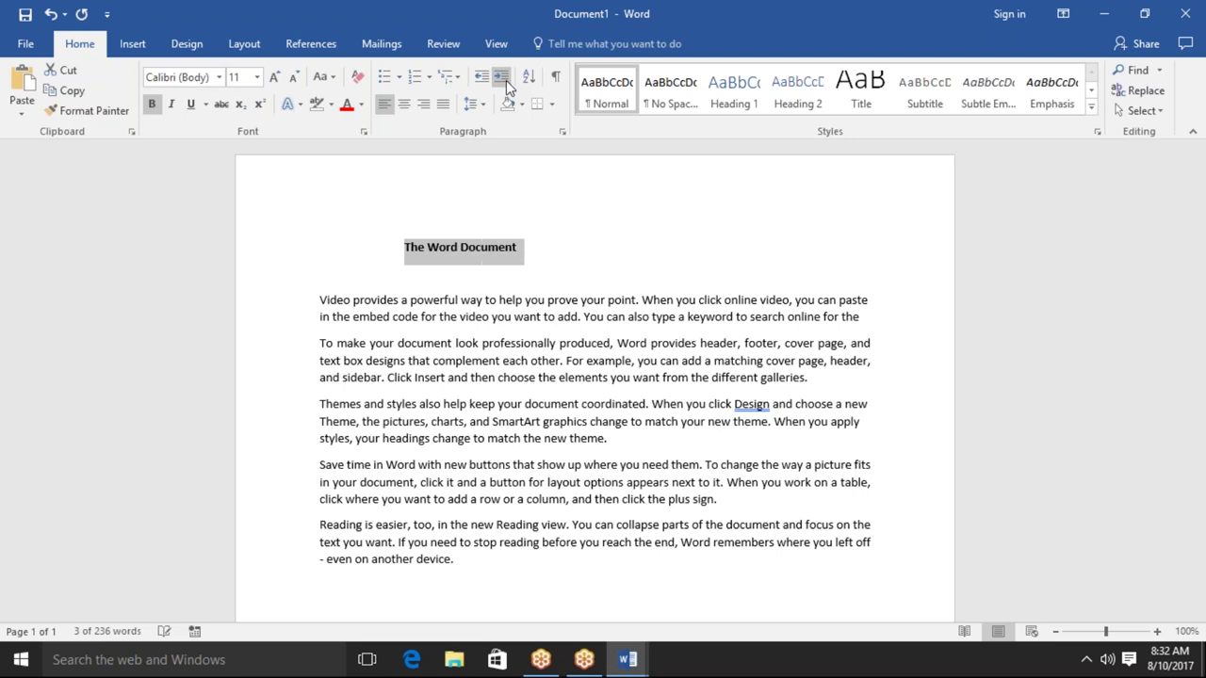
click(507, 86)
click(507, 86)
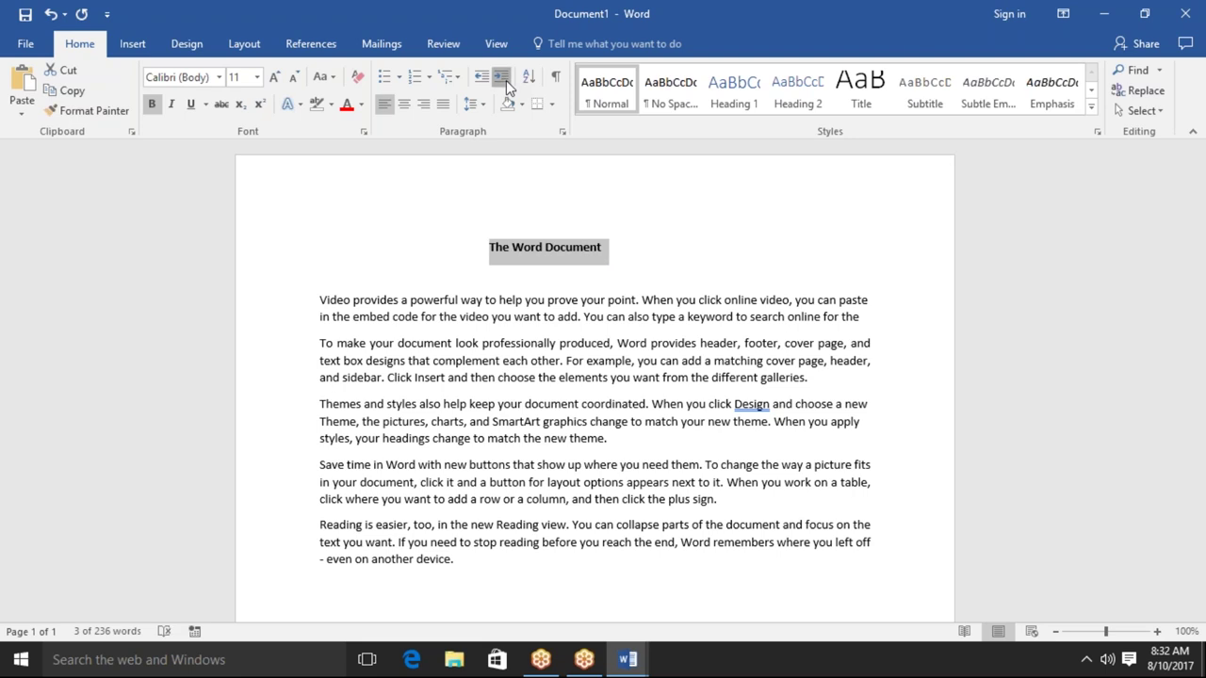
click(507, 86)
click(507, 86)
click(507, 86)
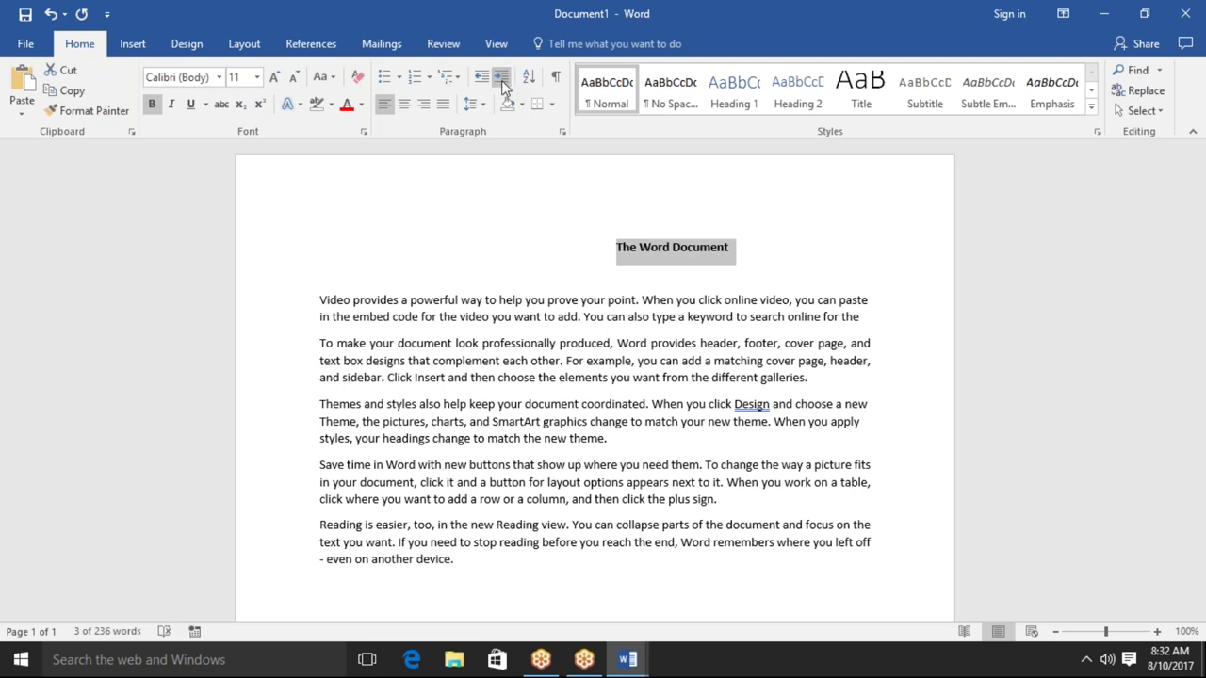
click(482, 84)
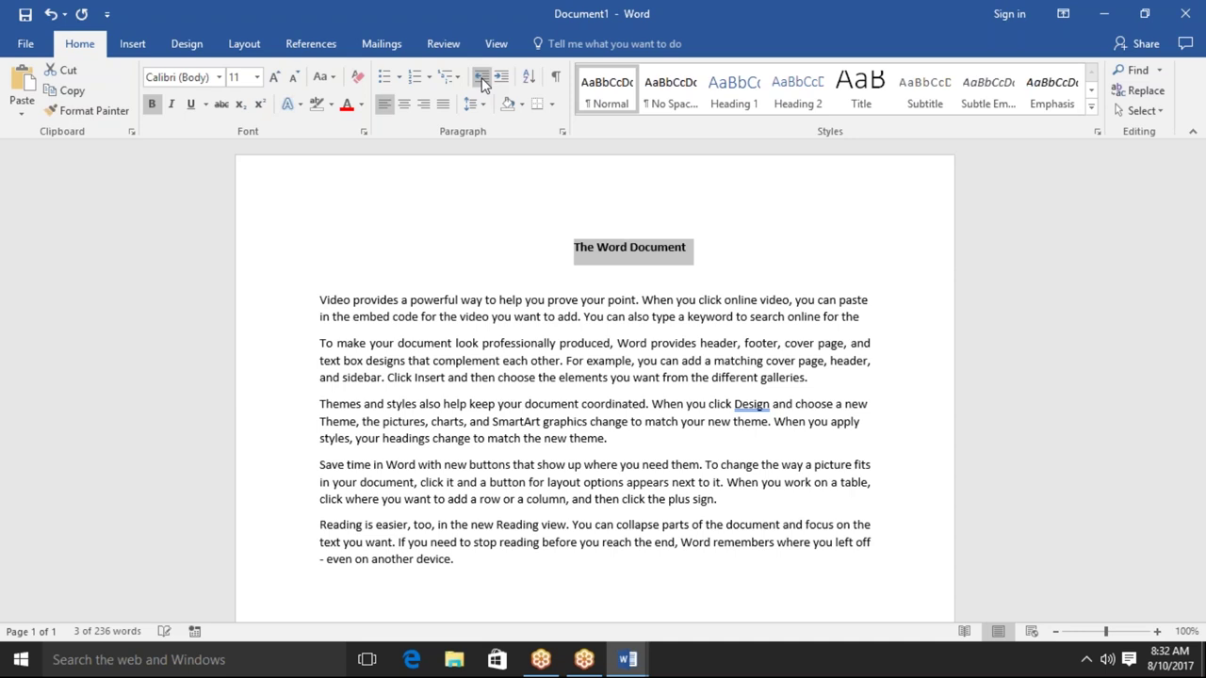
click(481, 84)
click(481, 84)
click(482, 84)
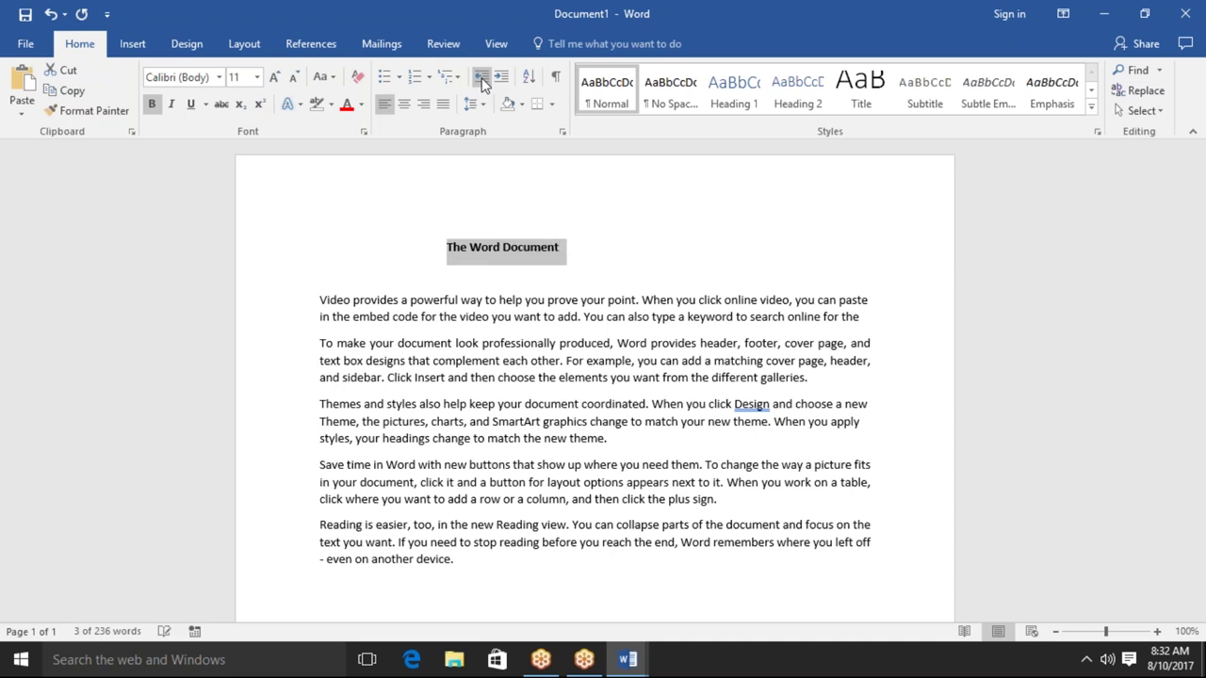
click(481, 84)
click(482, 84)
click(481, 84)
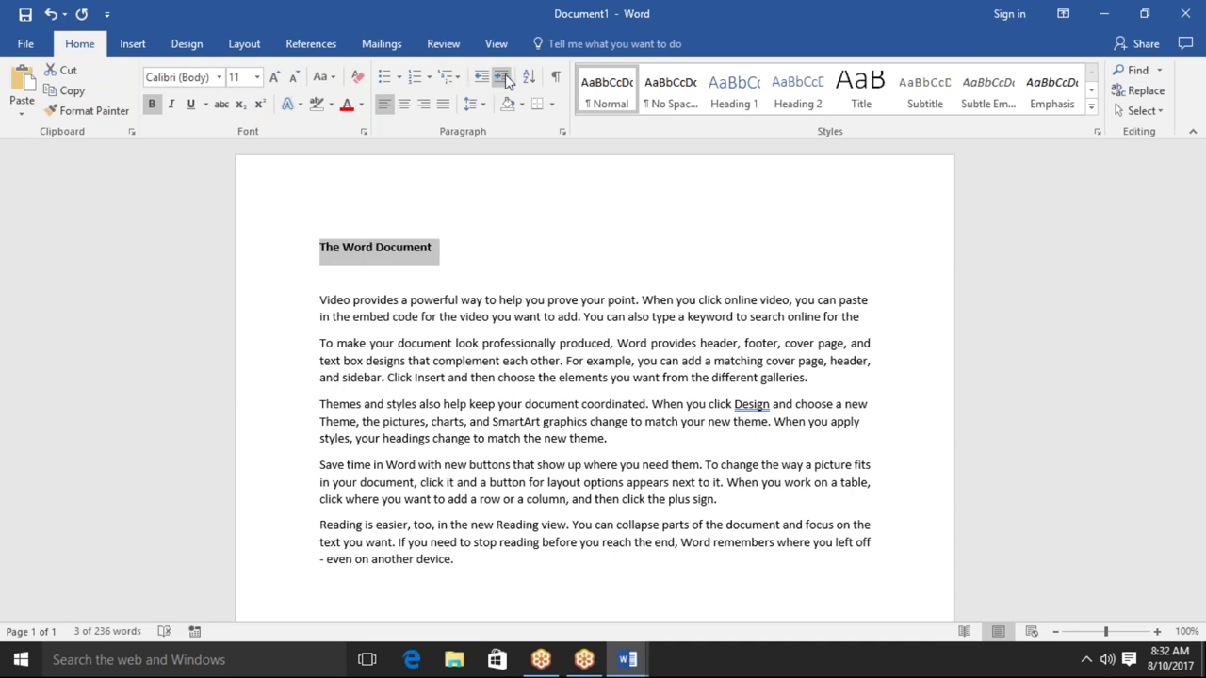
click(495, 79)
click(495, 78)
click(495, 78)
click(496, 78)
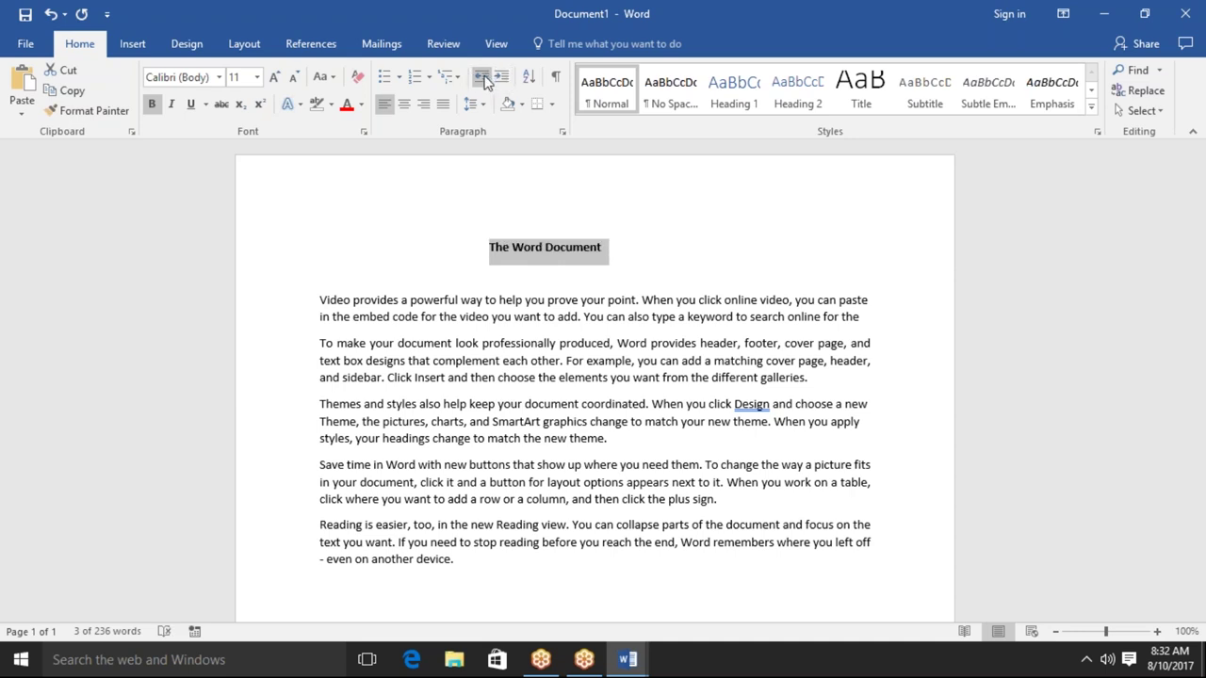
click(483, 79)
click(483, 79)
click(482, 79)
click(483, 79)
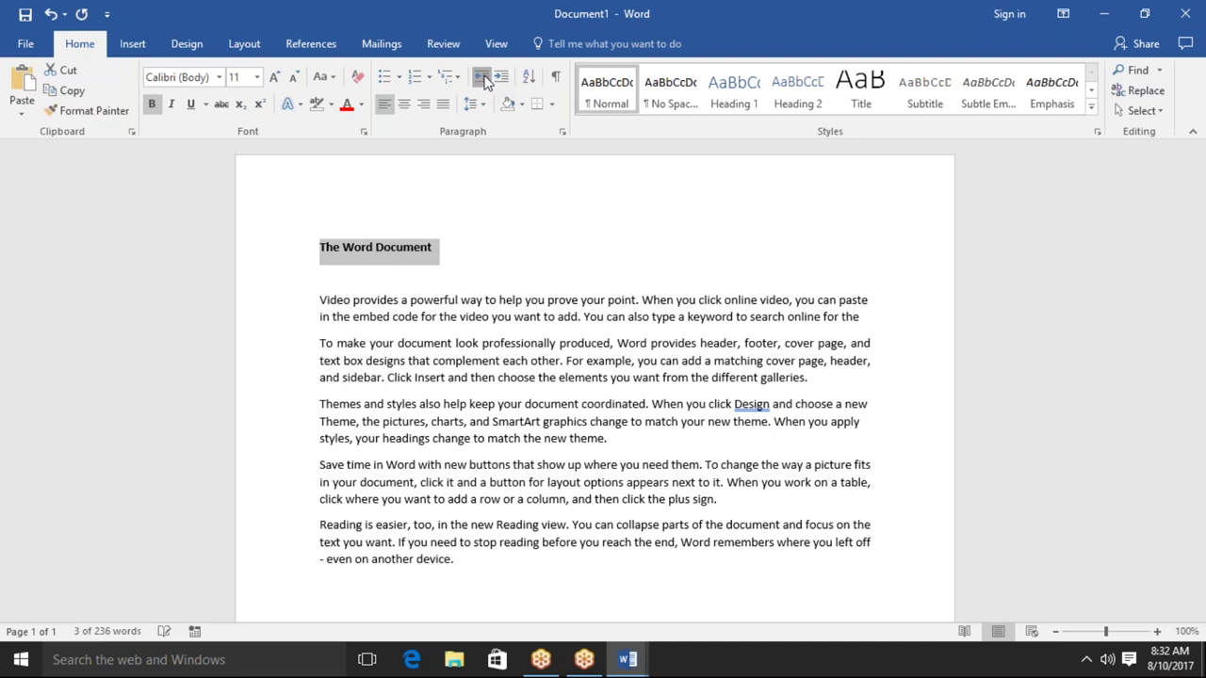
click(461, 361)
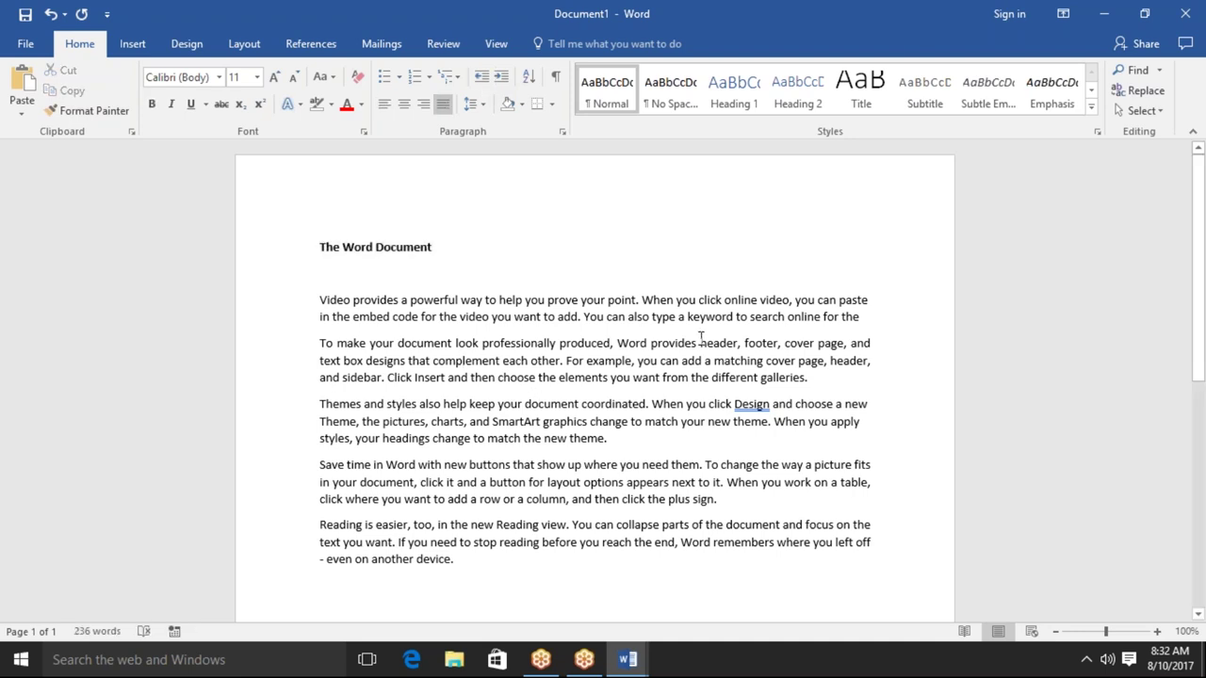
Sort the five sample paragraphs descending so 'Video provides' is first and 'Reading is easier' last
drag(811, 378, 713, 361)
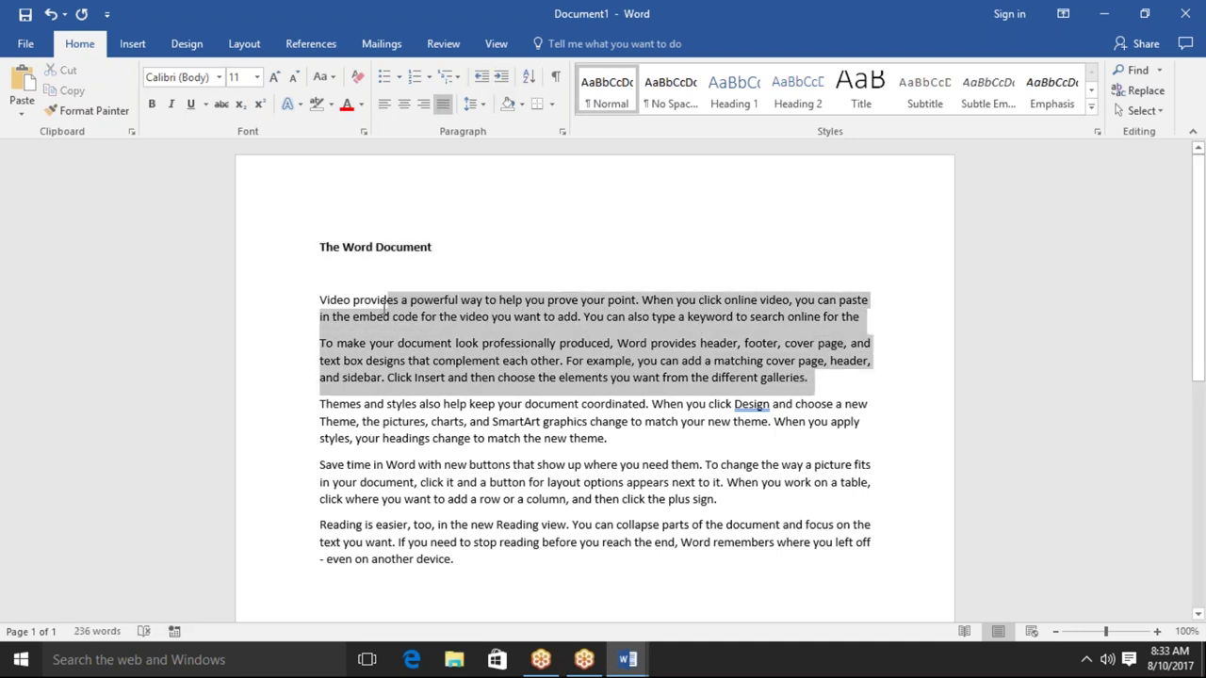
drag(629, 361, 319, 300)
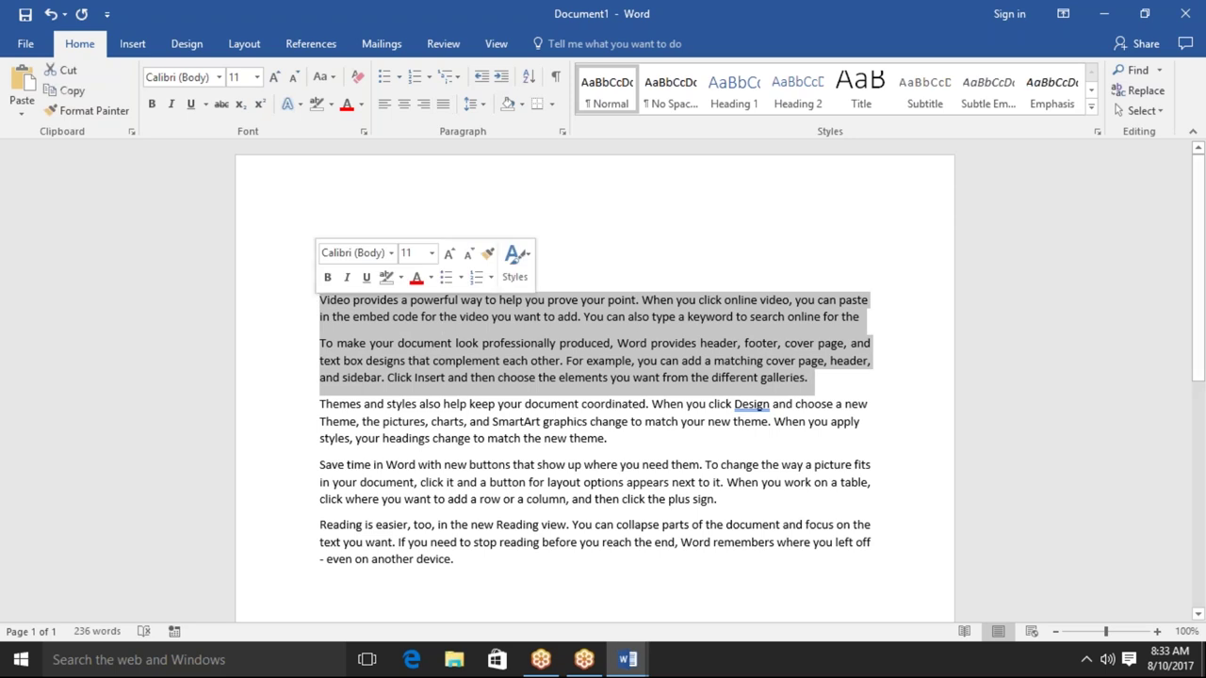
click(529, 76)
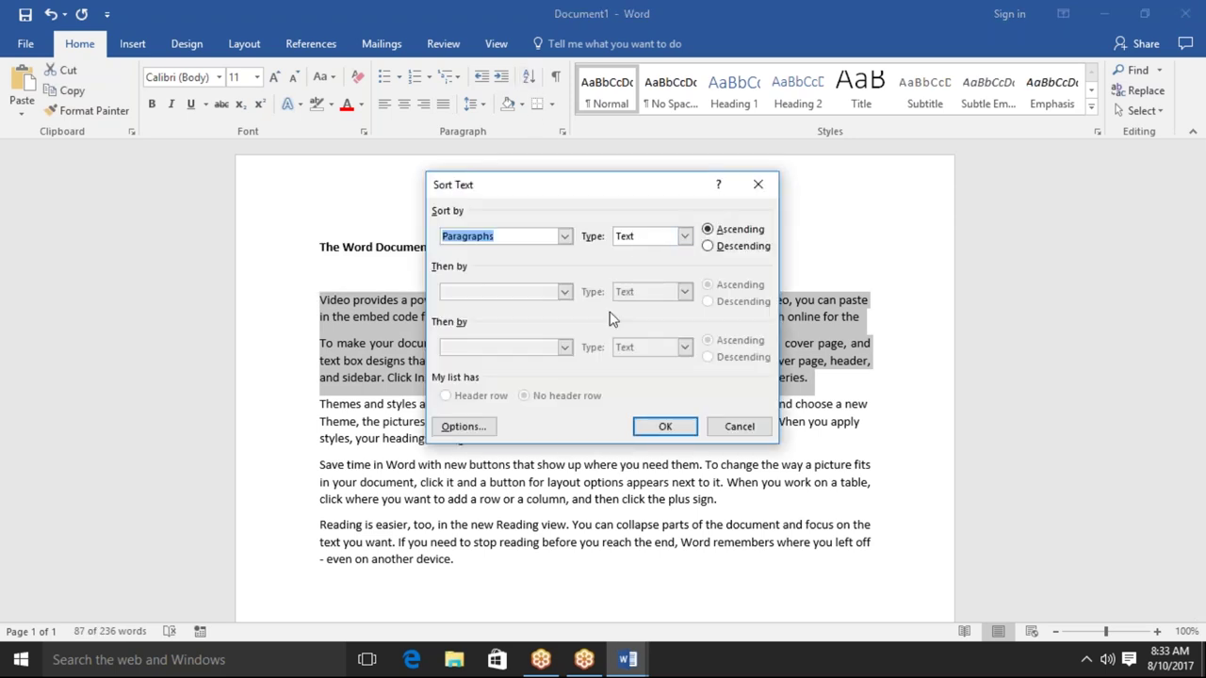
click(739, 427)
click(636, 542)
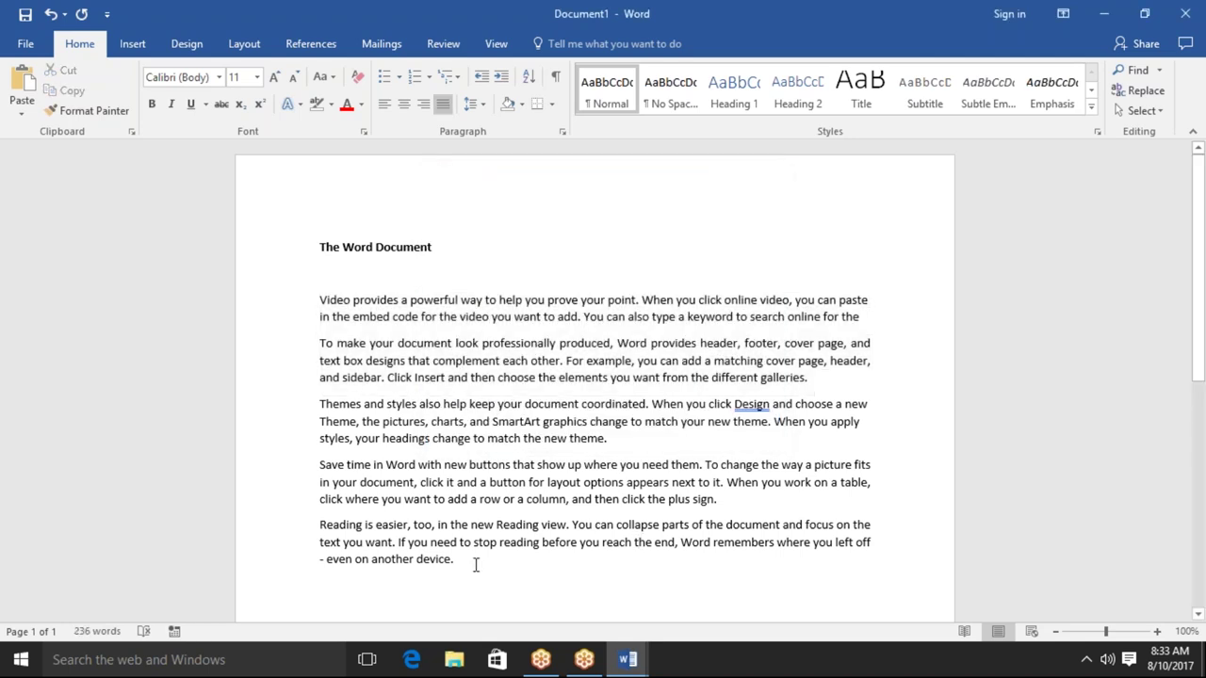
drag(475, 565, 303, 306)
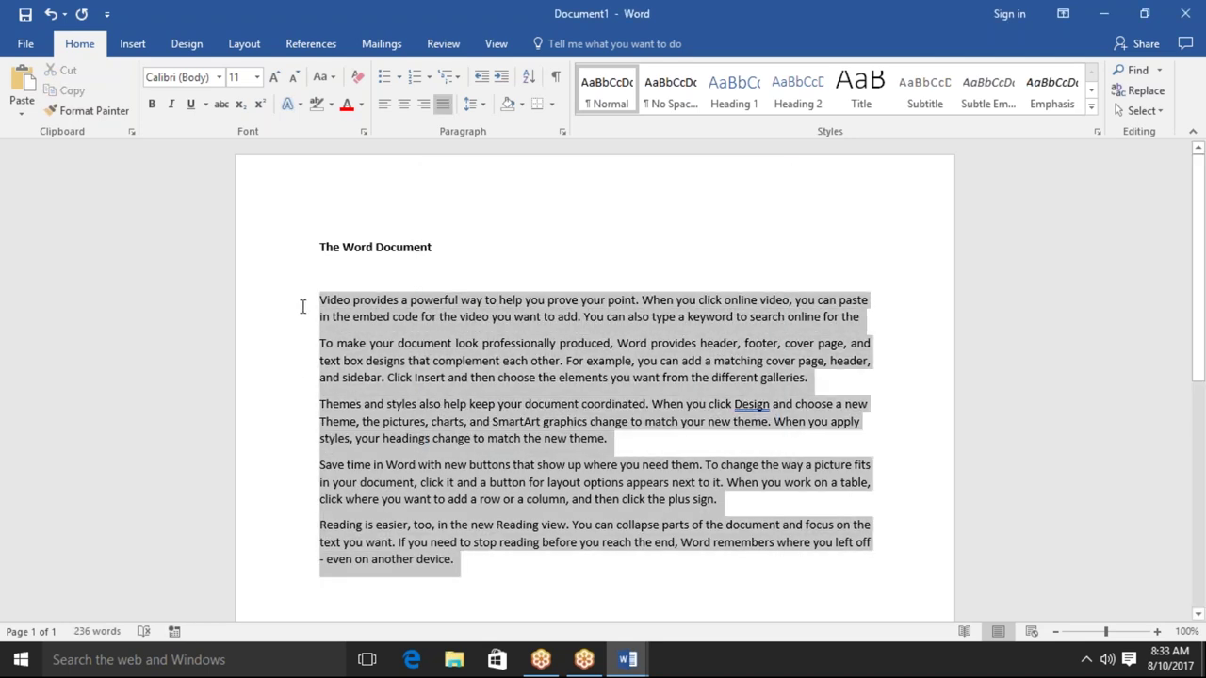
click(523, 83)
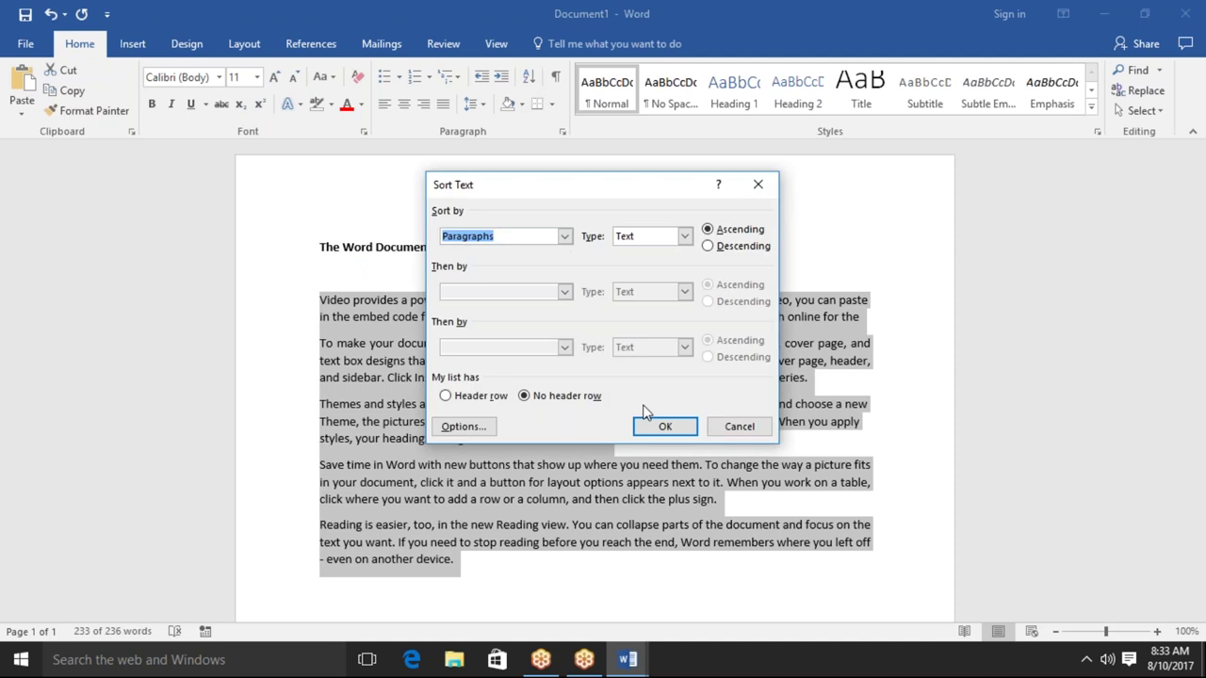
click(660, 429)
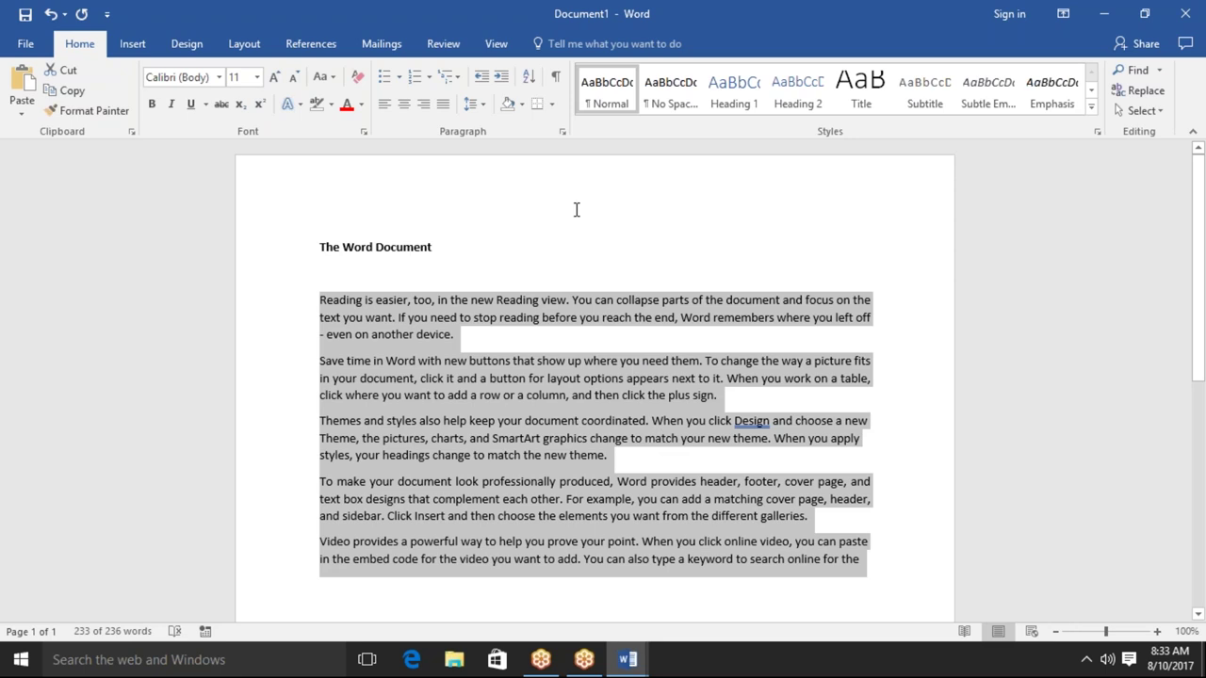
click(530, 78)
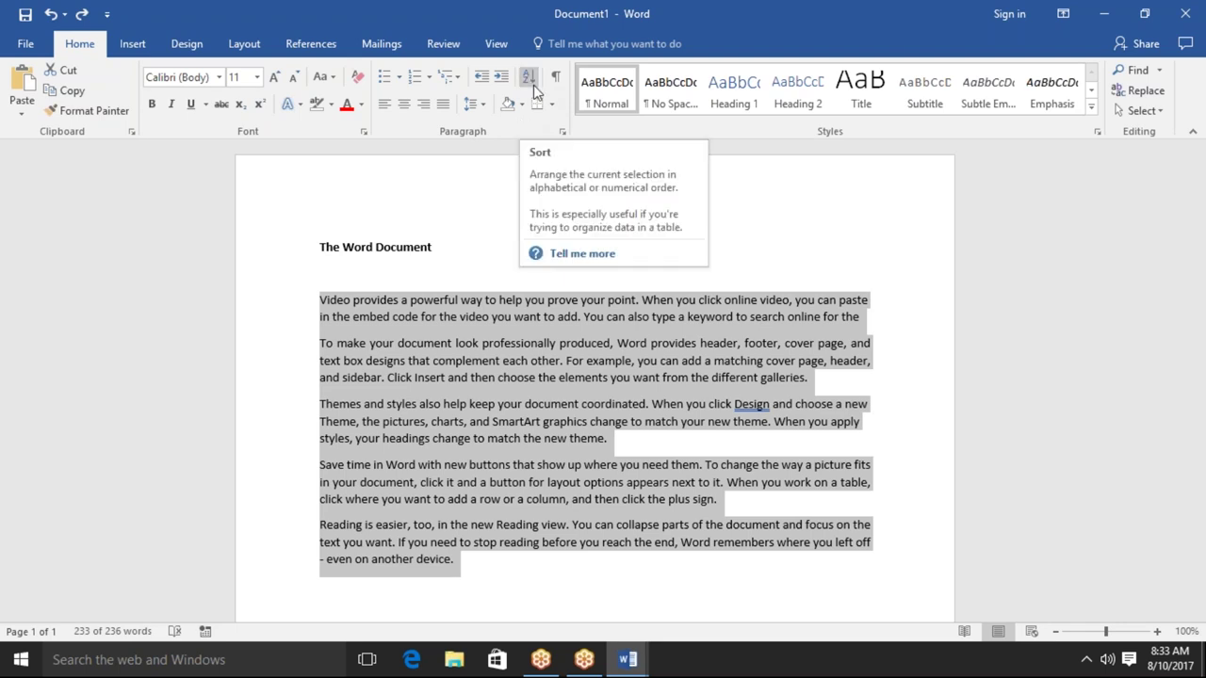
click(477, 581)
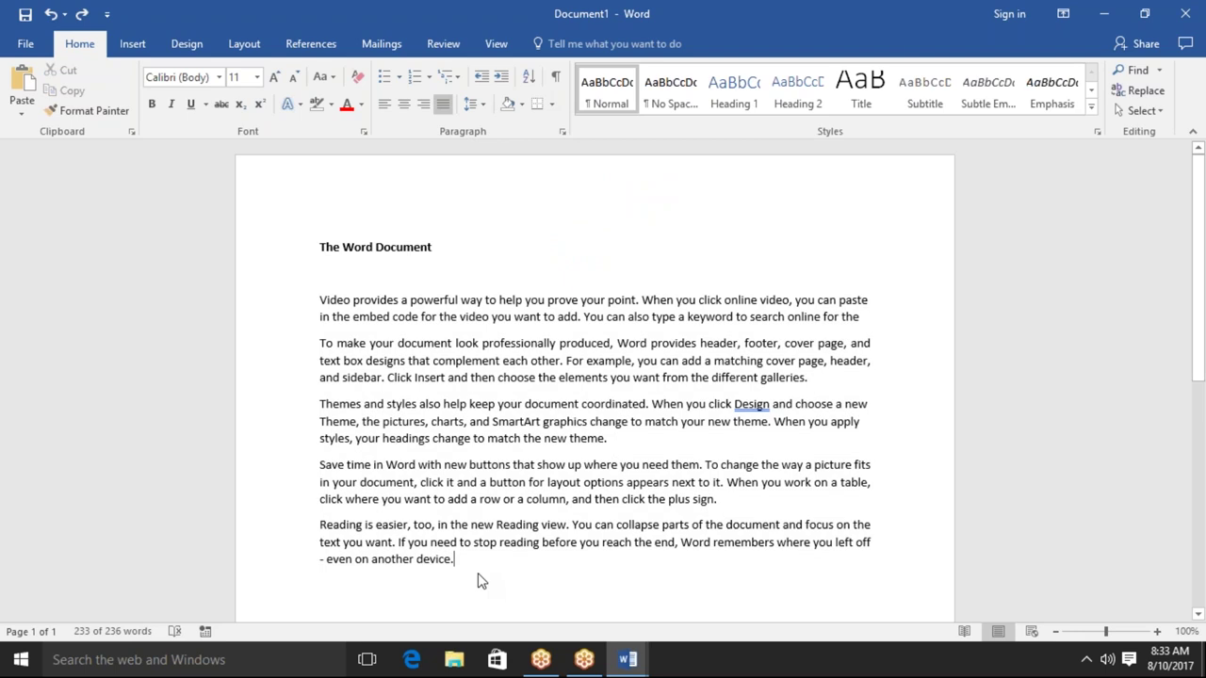
Type six first names below the paragraphs, one per line
key(Return)
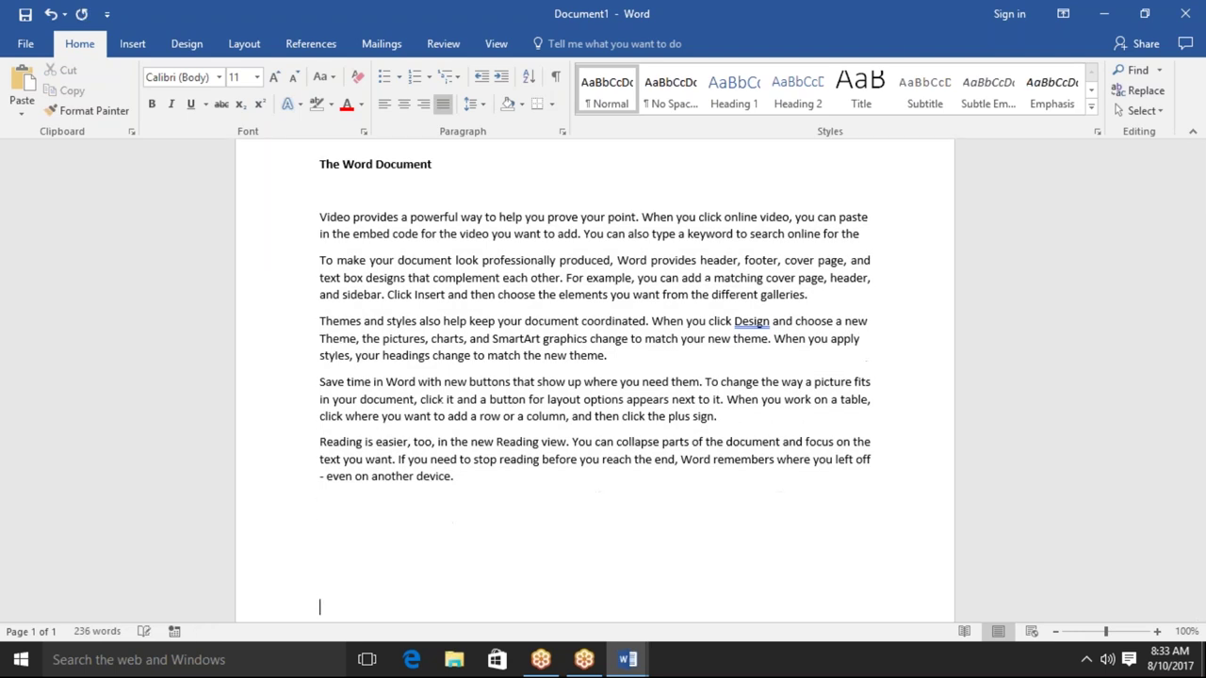
text(Sujeet)
key(Return)
text(Kavita)
key(Return)
text(Neeraj)
key(Return)
text(Puja)
key(Return)
text(Manish)
key(Return)
text(Inder)
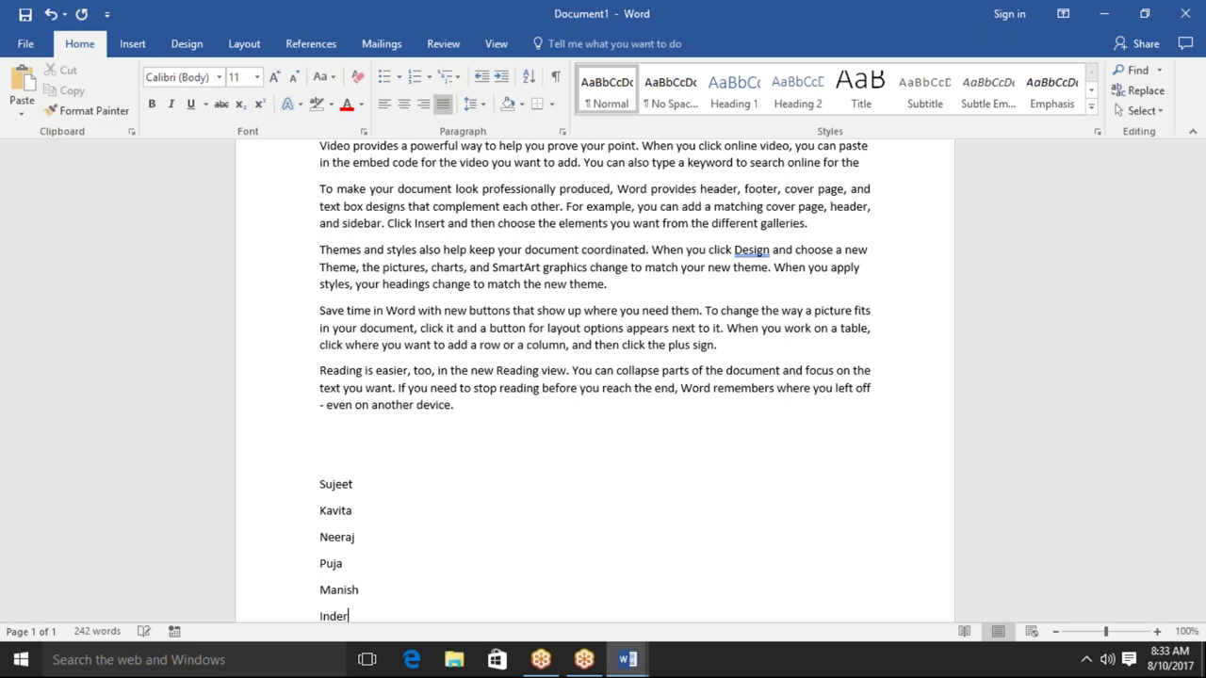
key(Return)
Select the name lines and bring up the Sort Text dialog
key(Up)
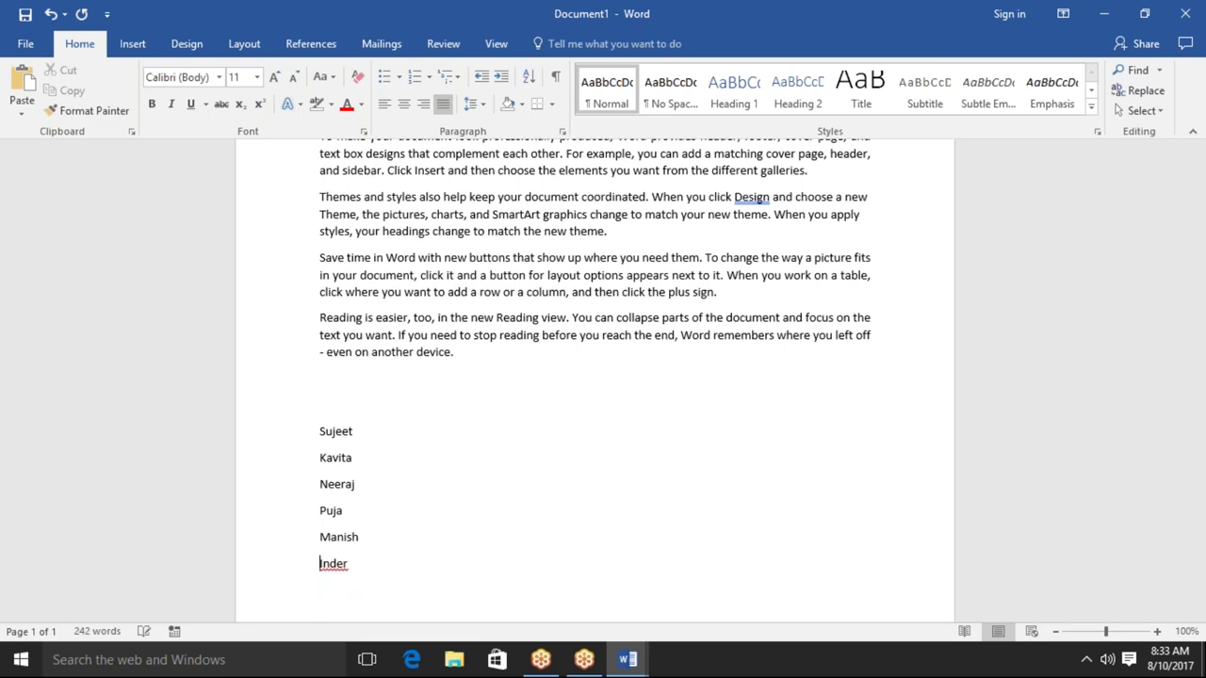
key(Down)
key(Up)
key(shift+Up)
key(Down)
key(Down)
key(shift+Up)
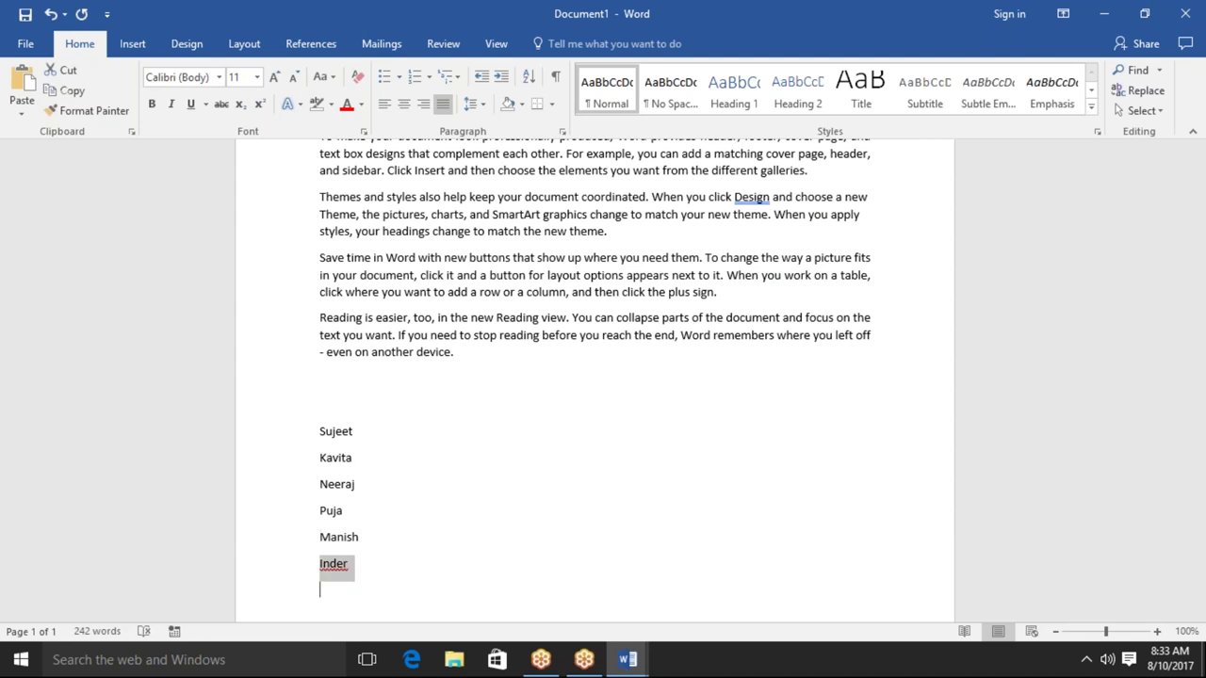
key(shift+Up)
key(shift+Up)
key(shift+Up)
key(shift+Up)
key(shift+Up)
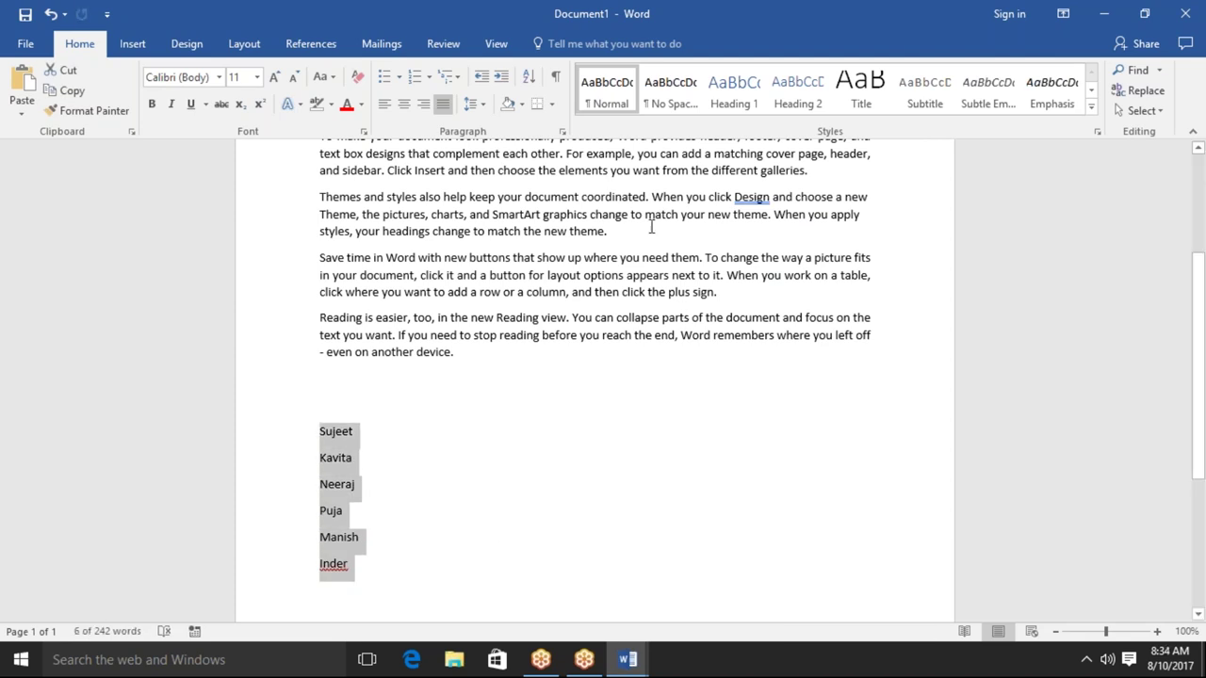
click(531, 79)
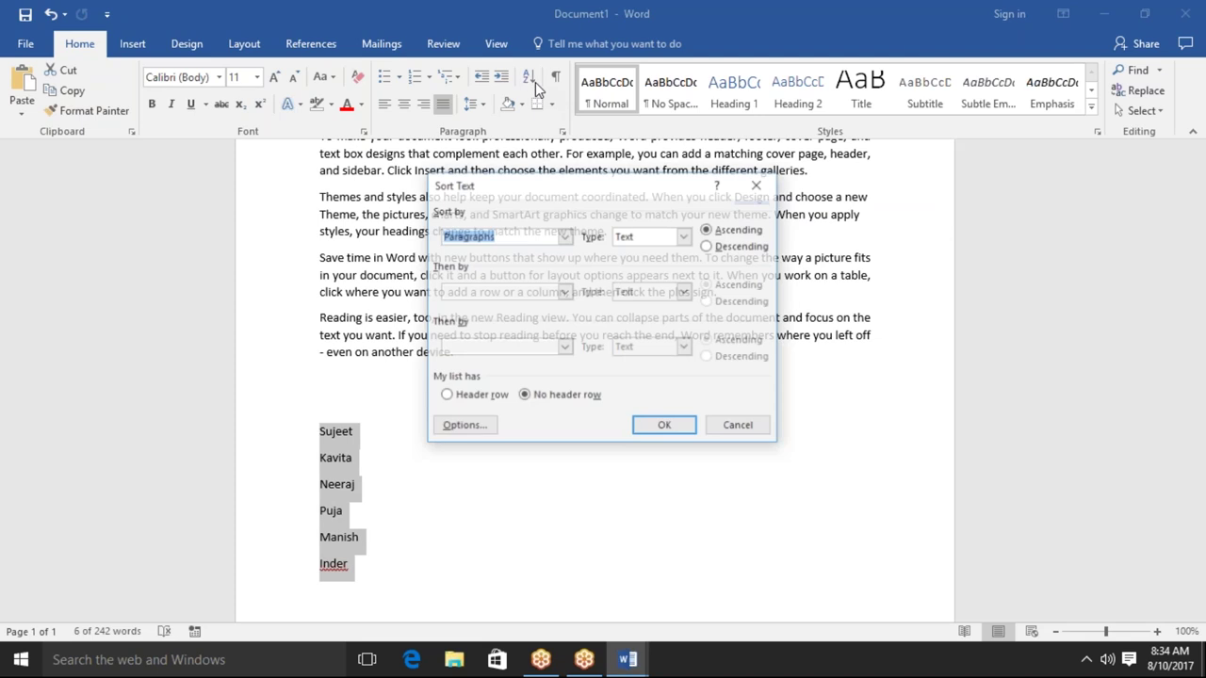
Sort the six names ascending by Paragraphs and Text, then deselect them
click(666, 425)
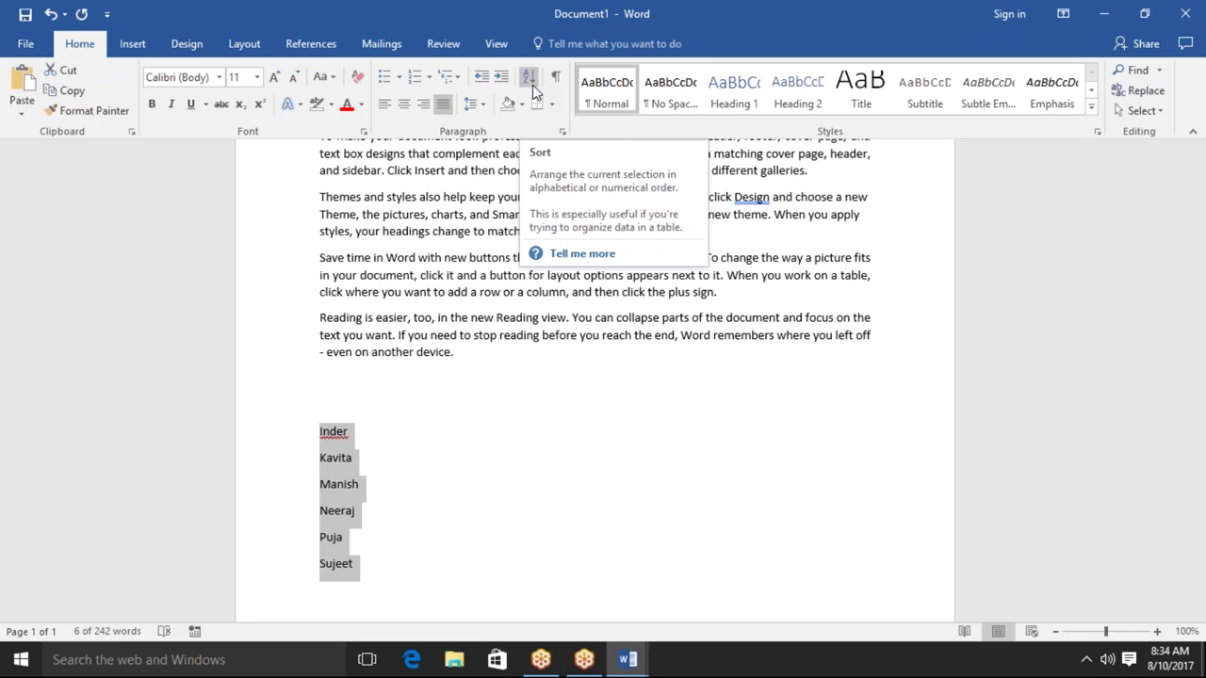
click(532, 85)
click(456, 376)
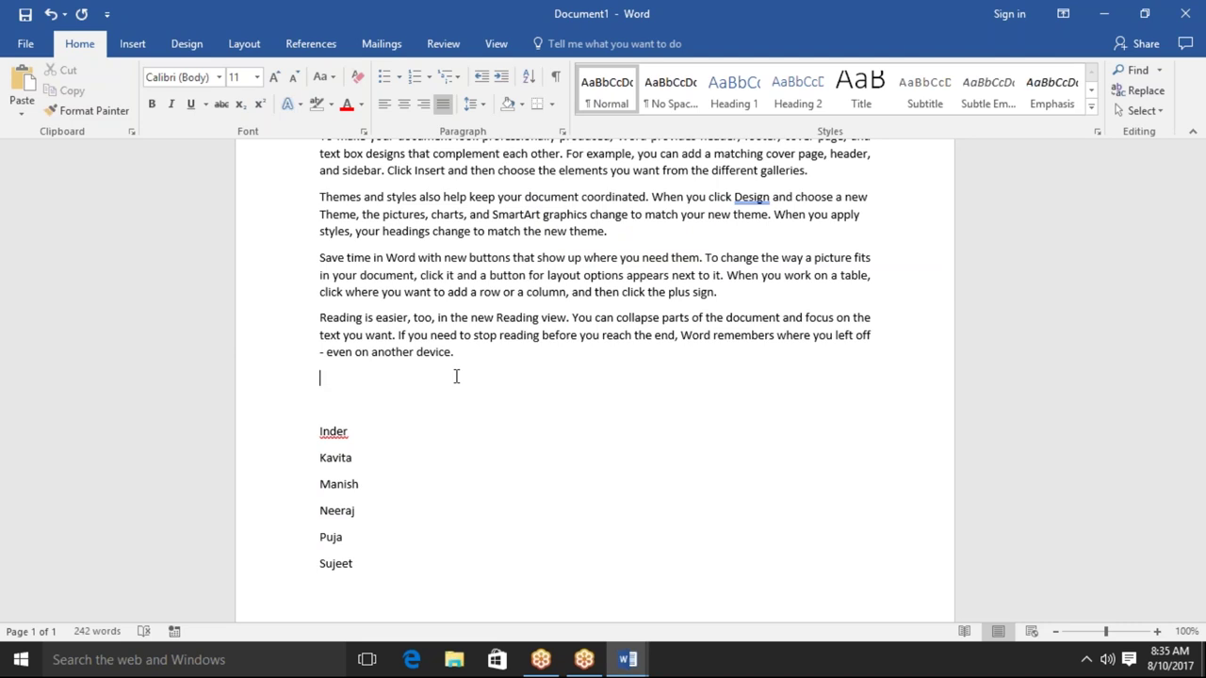
drag(463, 356, 342, 159)
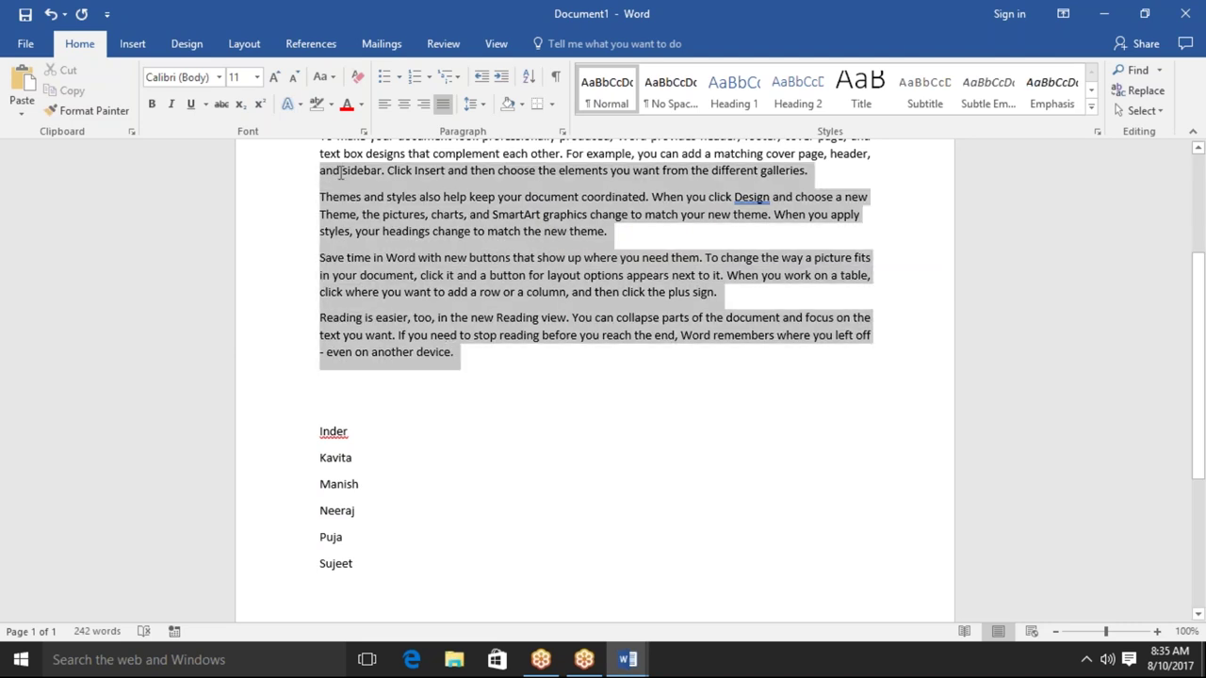
mouse_move(341, 158)
mouse_down()
mouse_move(322, 214)
mouse_move(320, 204)
mouse_up()
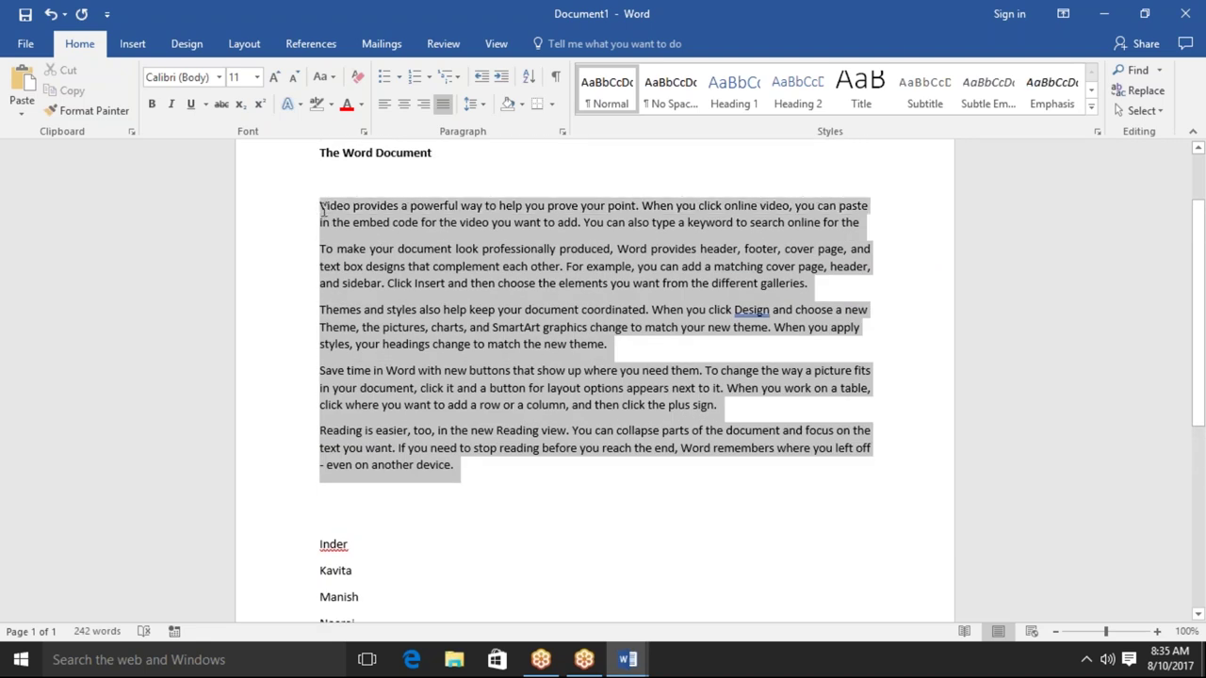
click(556, 83)
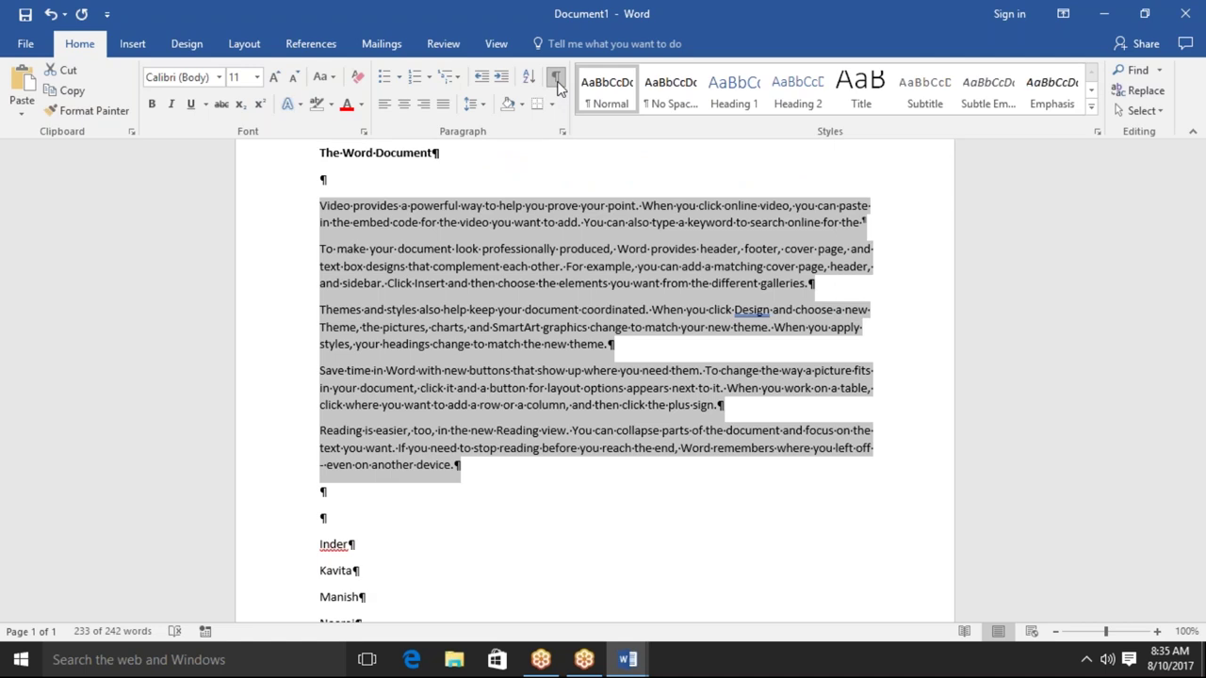
click(749, 349)
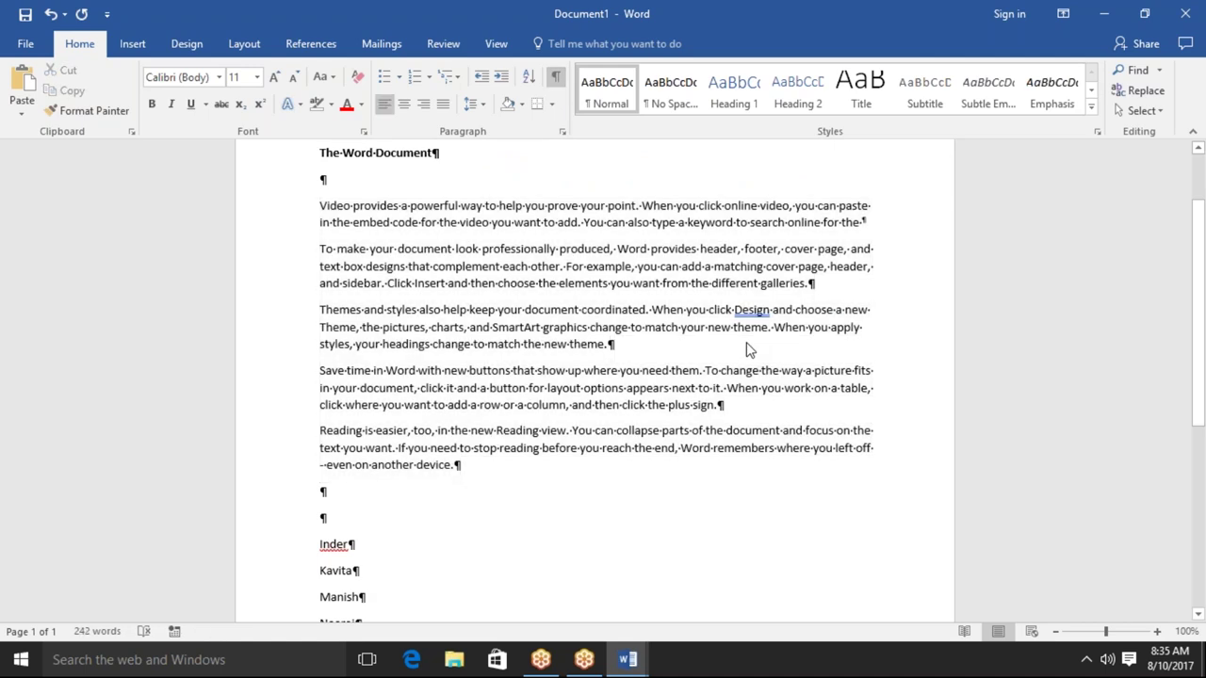
key(ctrl+j)
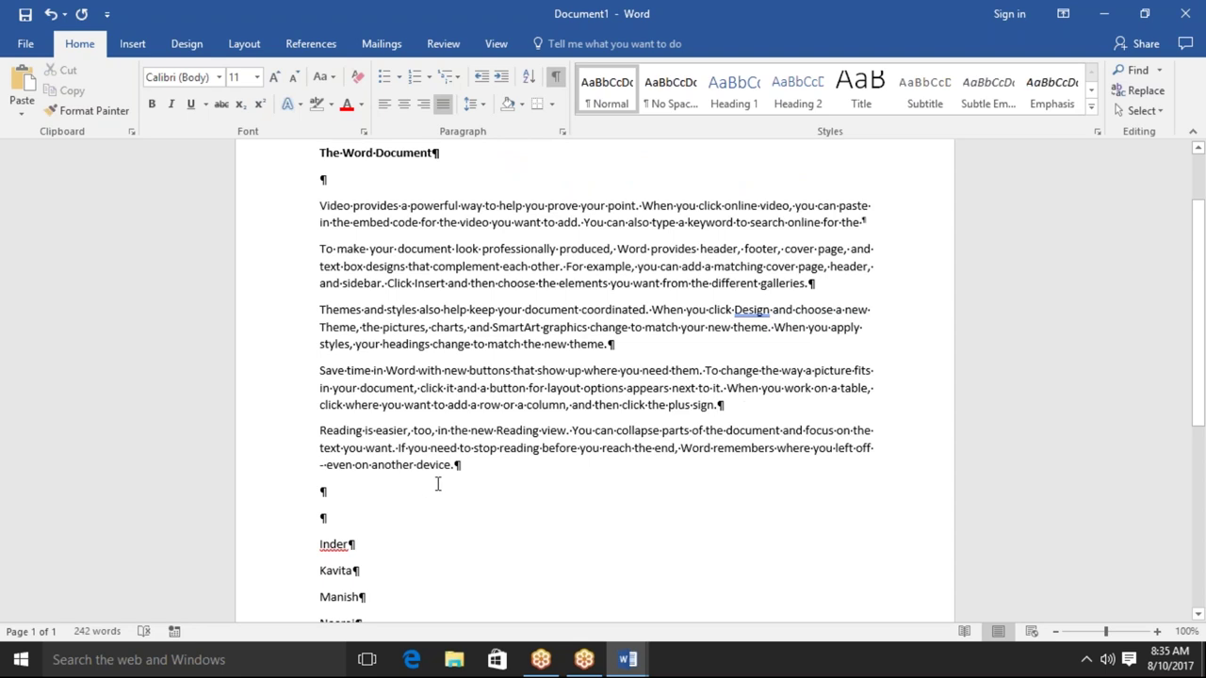
double_click(342, 521)
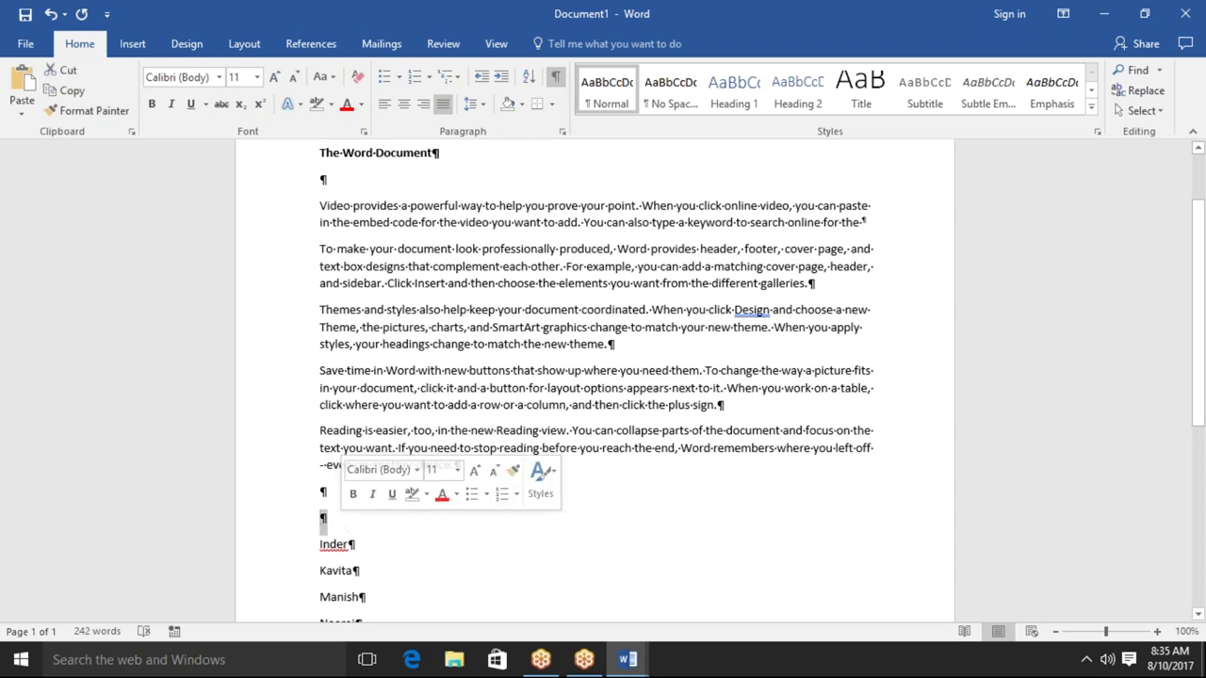
double_click(321, 492)
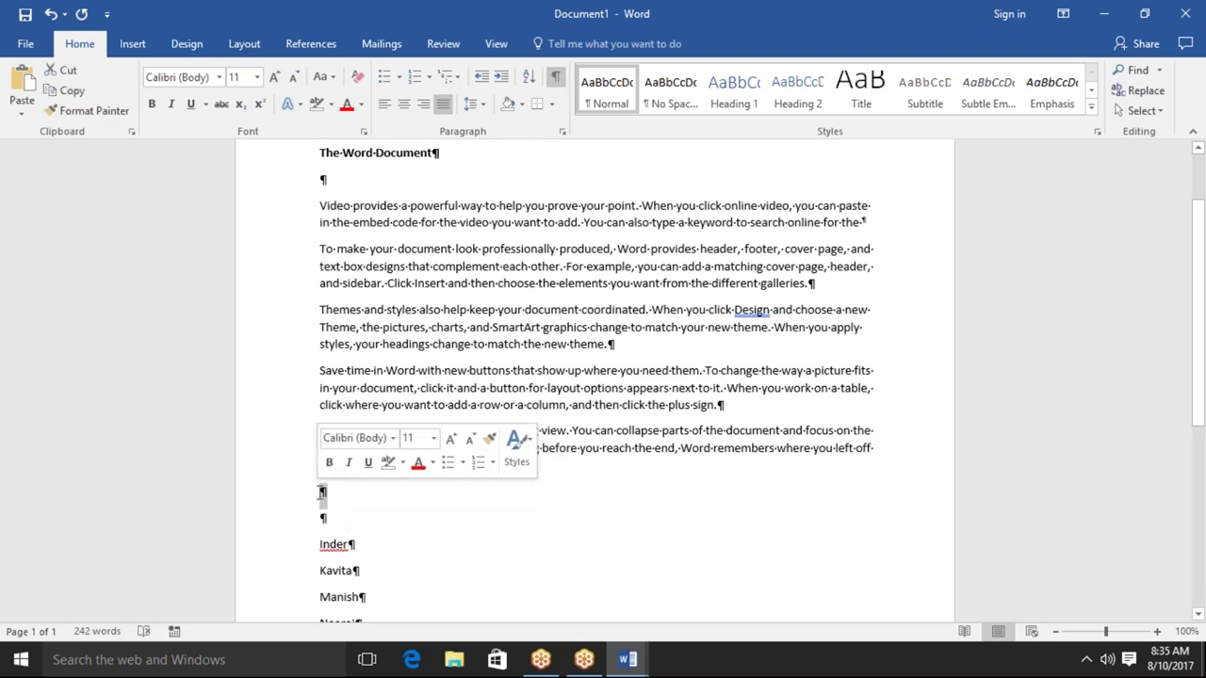
double_click(367, 553)
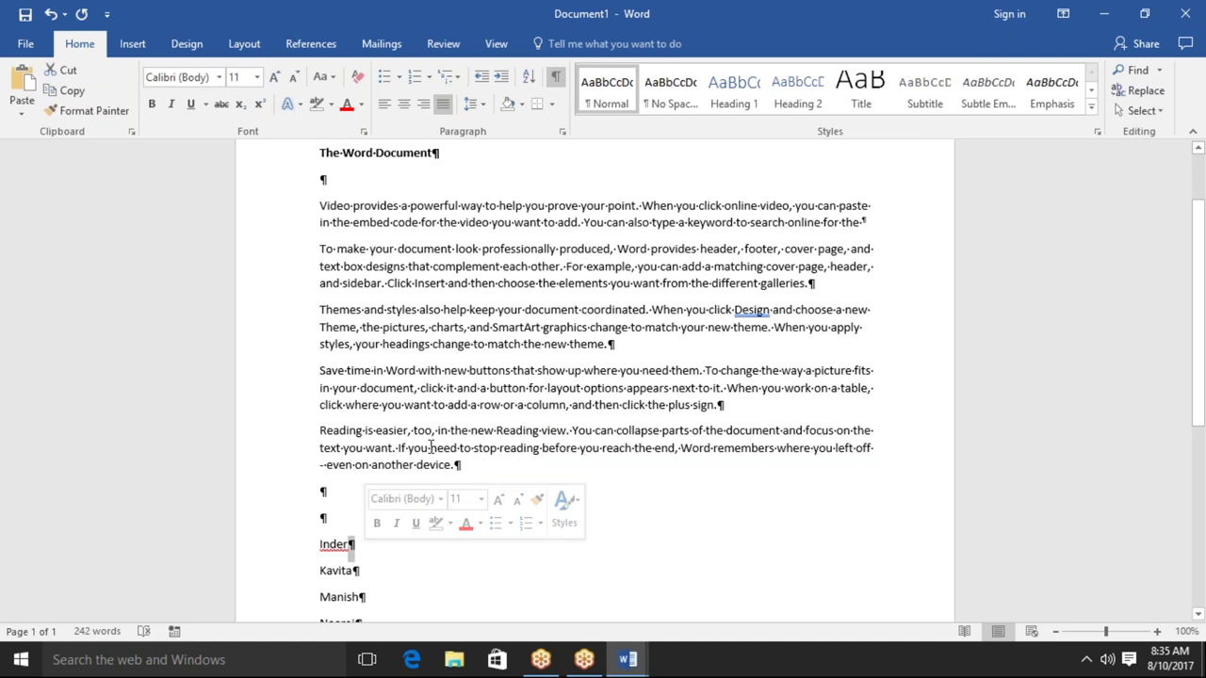
click(617, 248)
key(Return)
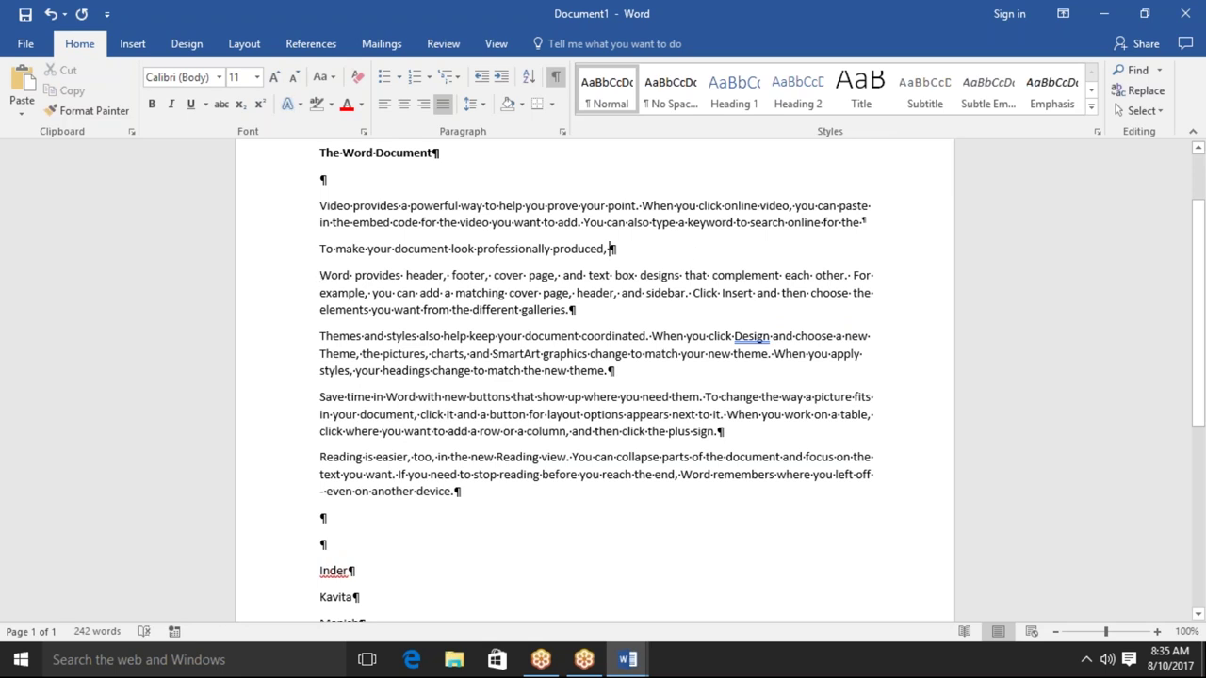
click(640, 275)
key(Return)
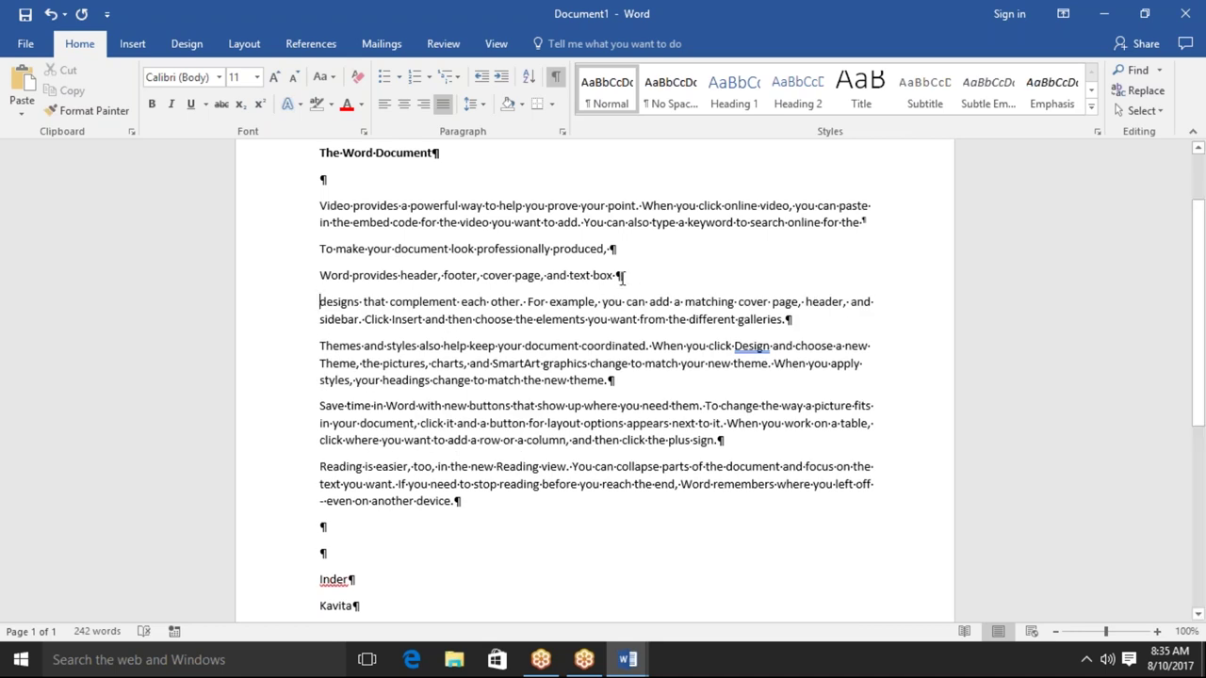
drag(614, 275, 621, 280)
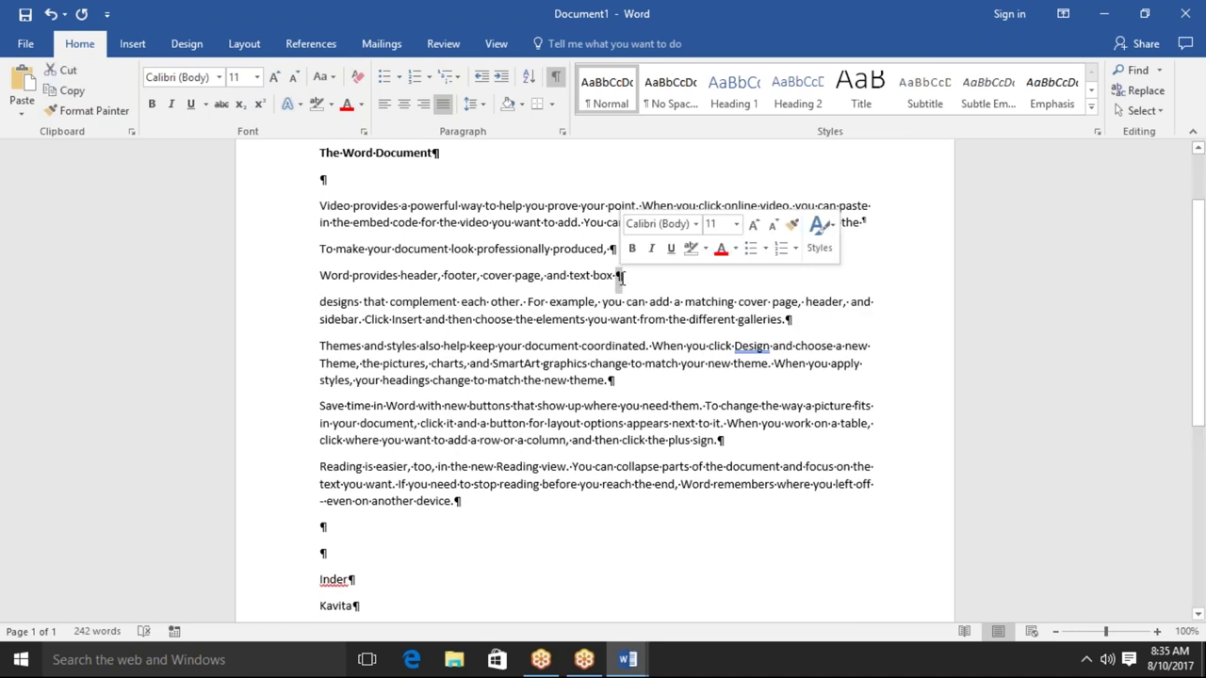
click(627, 380)
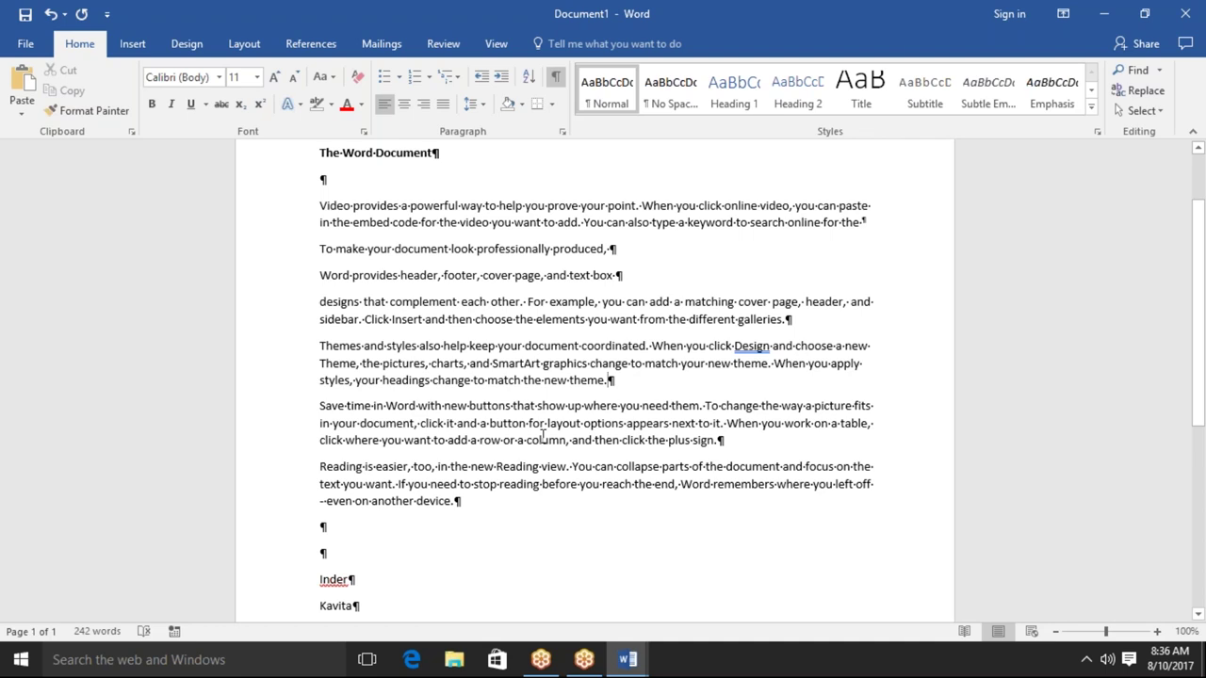
key(ctrl+z)
key(ctrl+z)
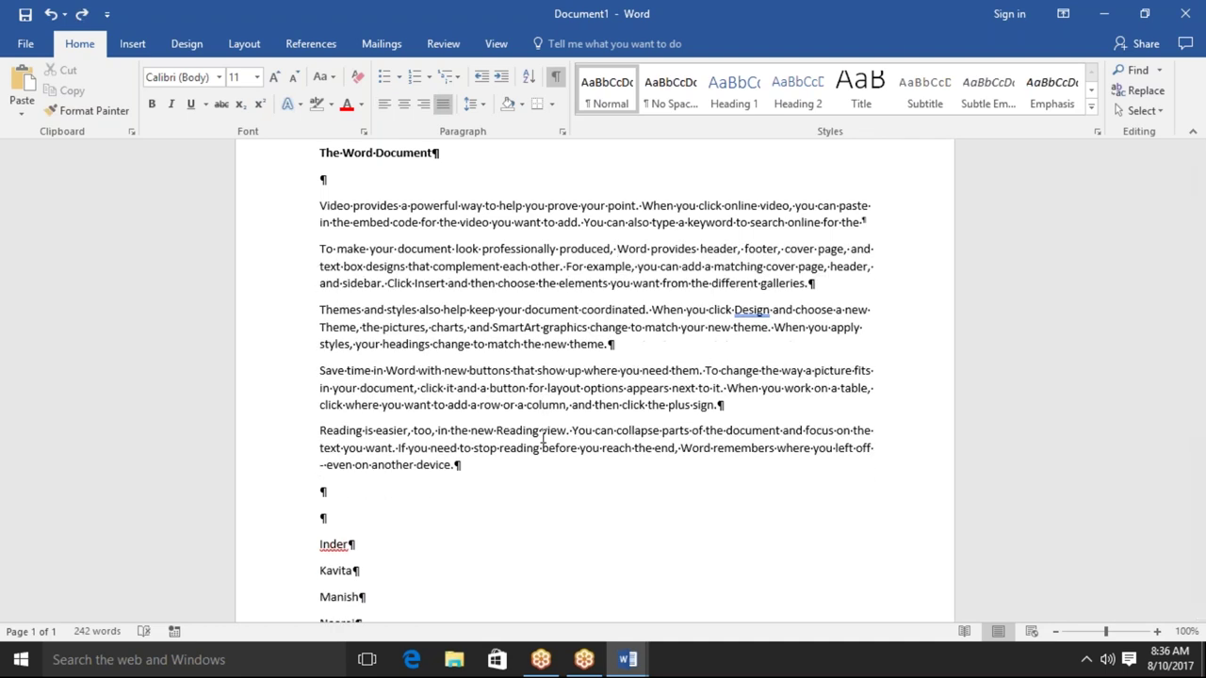
click(556, 87)
click(516, 220)
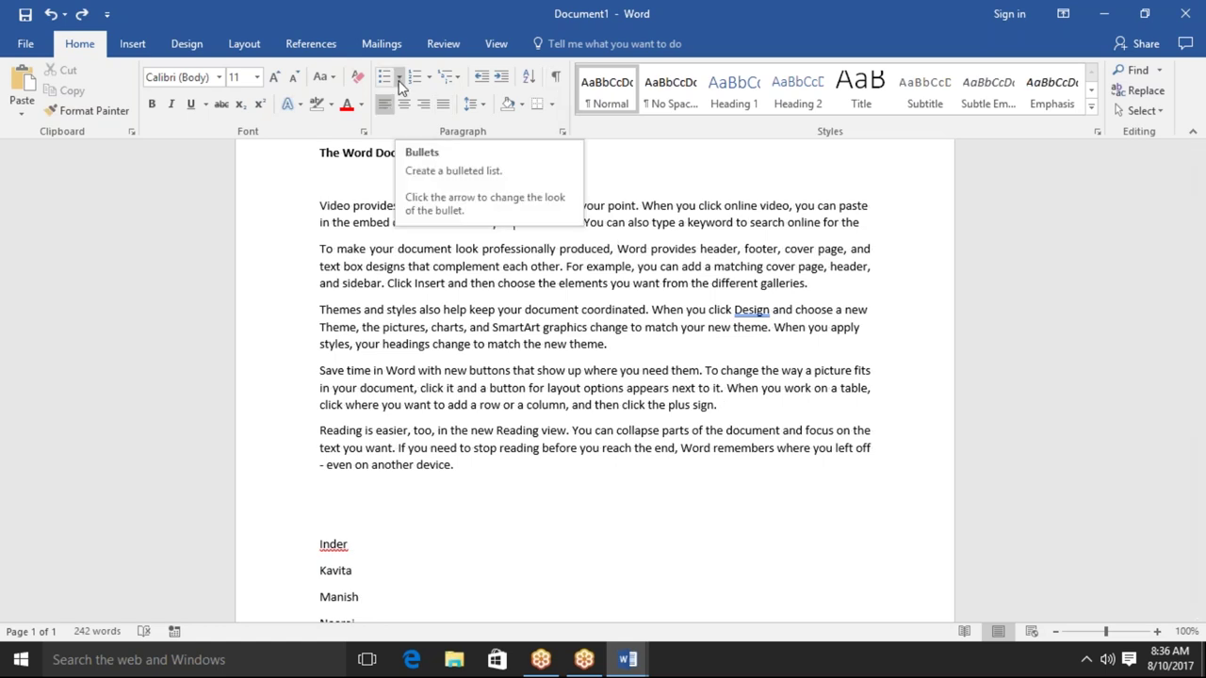
Select the six sorted names at the document's end, deleting and then restoring them with undo
click(354, 568)
key(ctrl+End)
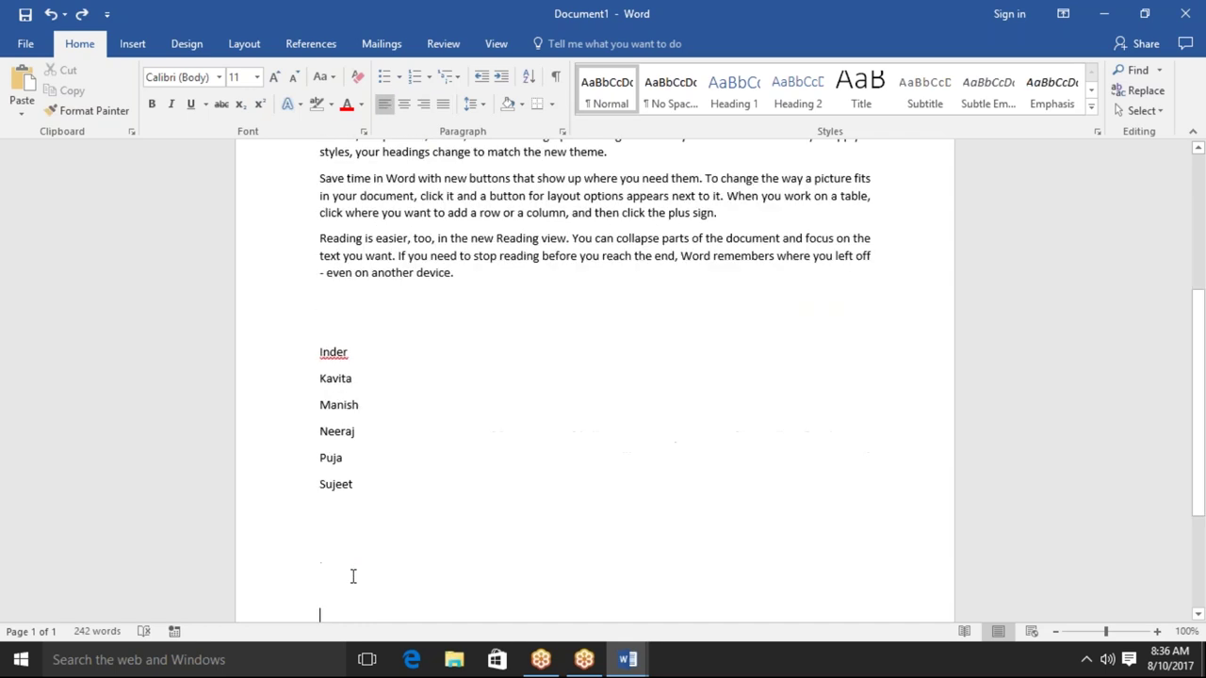
drag(354, 474, 261, 349)
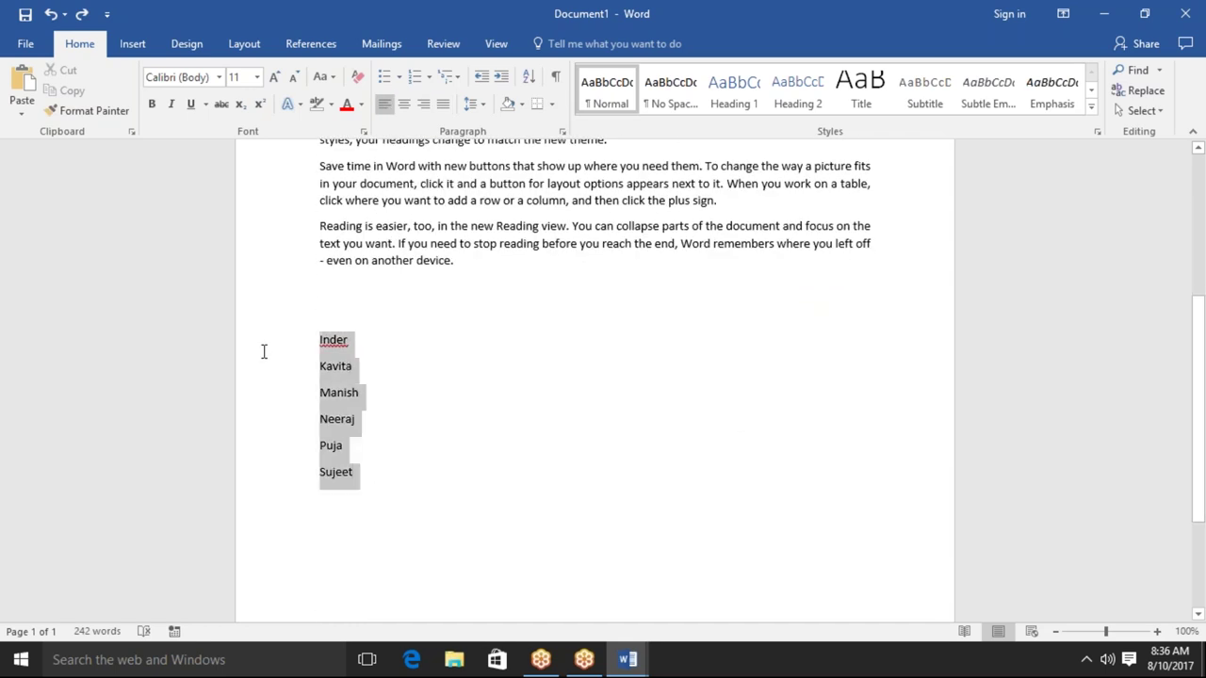
key(Delete)
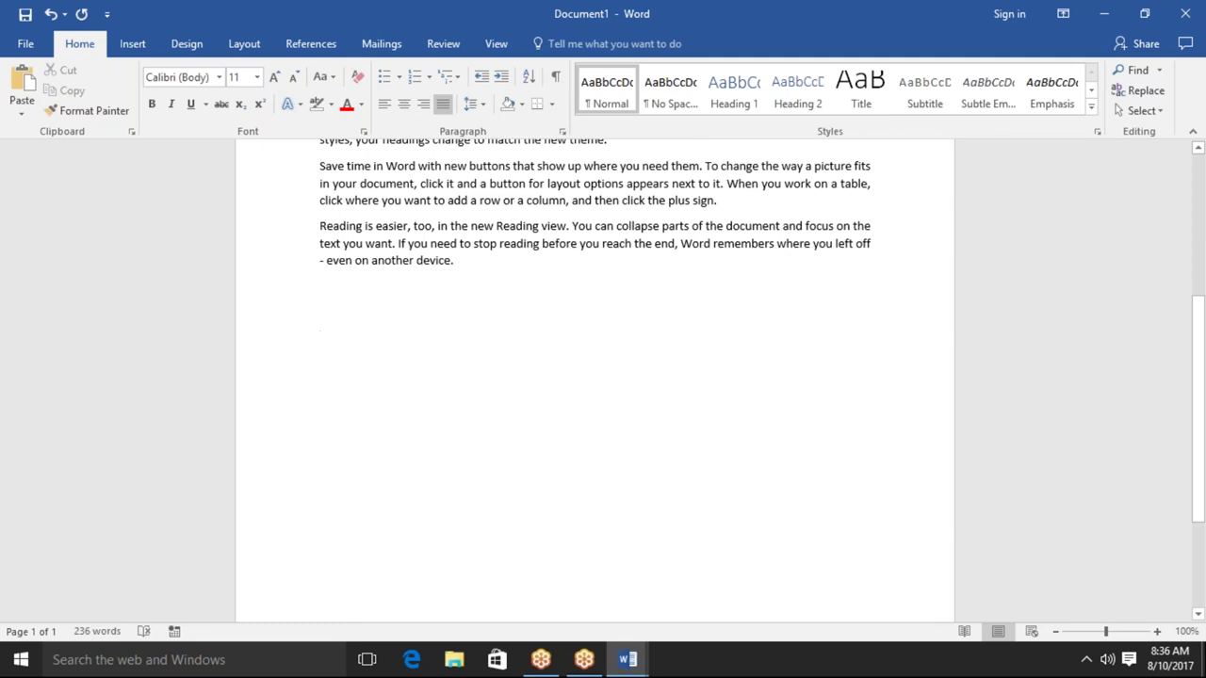
key(ctrl+z)
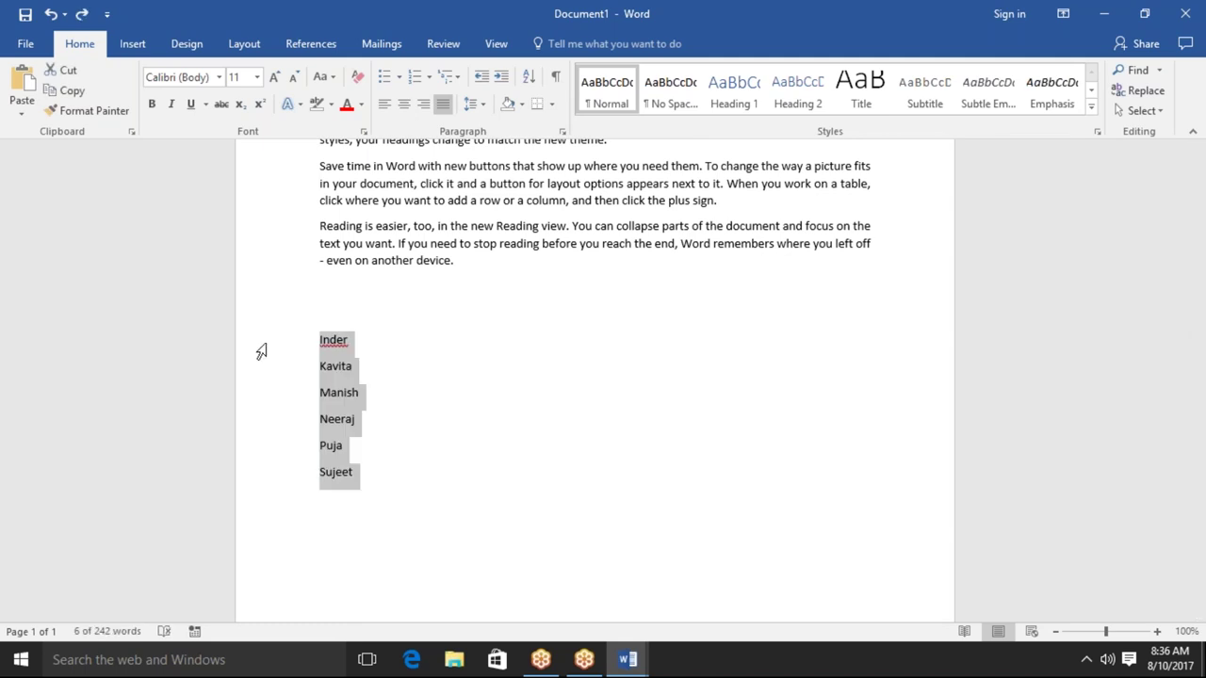
Make the six names a lettered list, a. Inder through f. Sujeet, and show the numbering formats
click(399, 80)
click(398, 80)
click(398, 80)
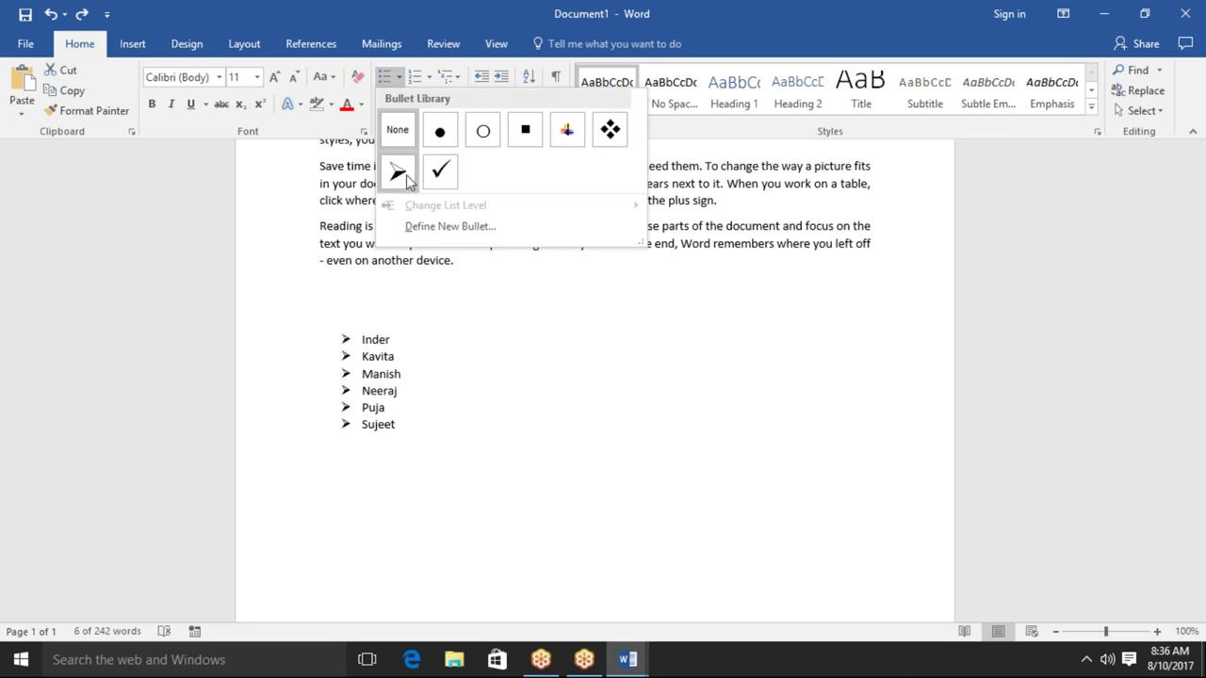
click(424, 78)
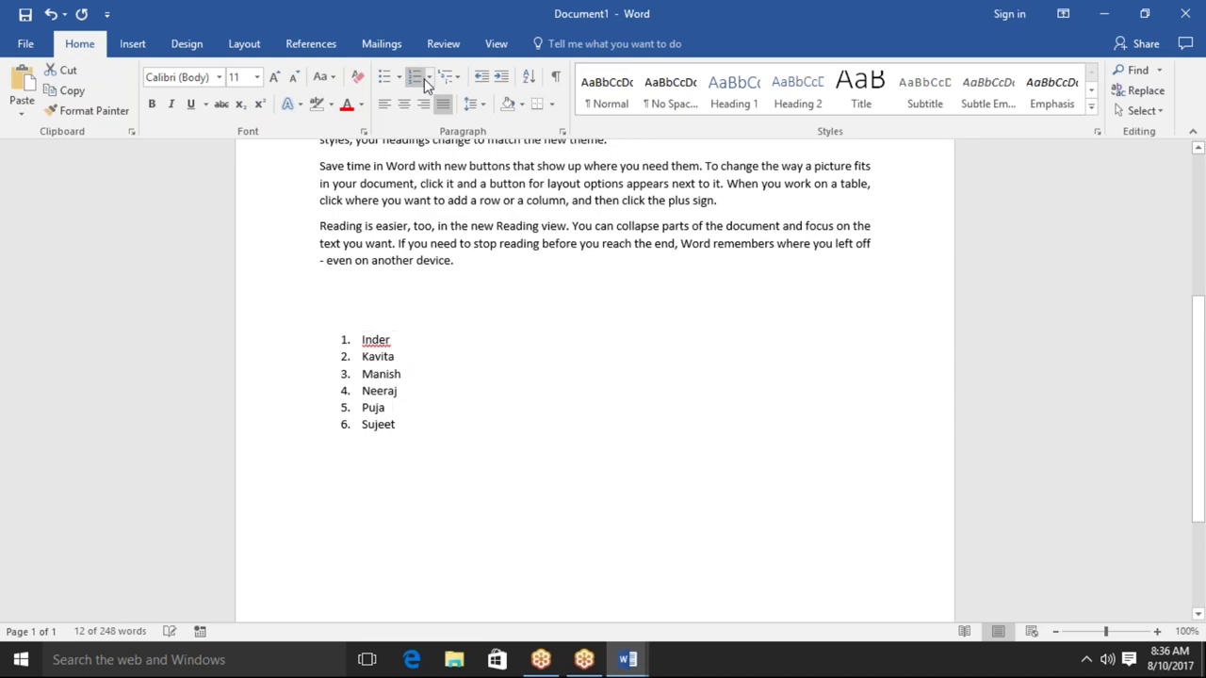
click(429, 77)
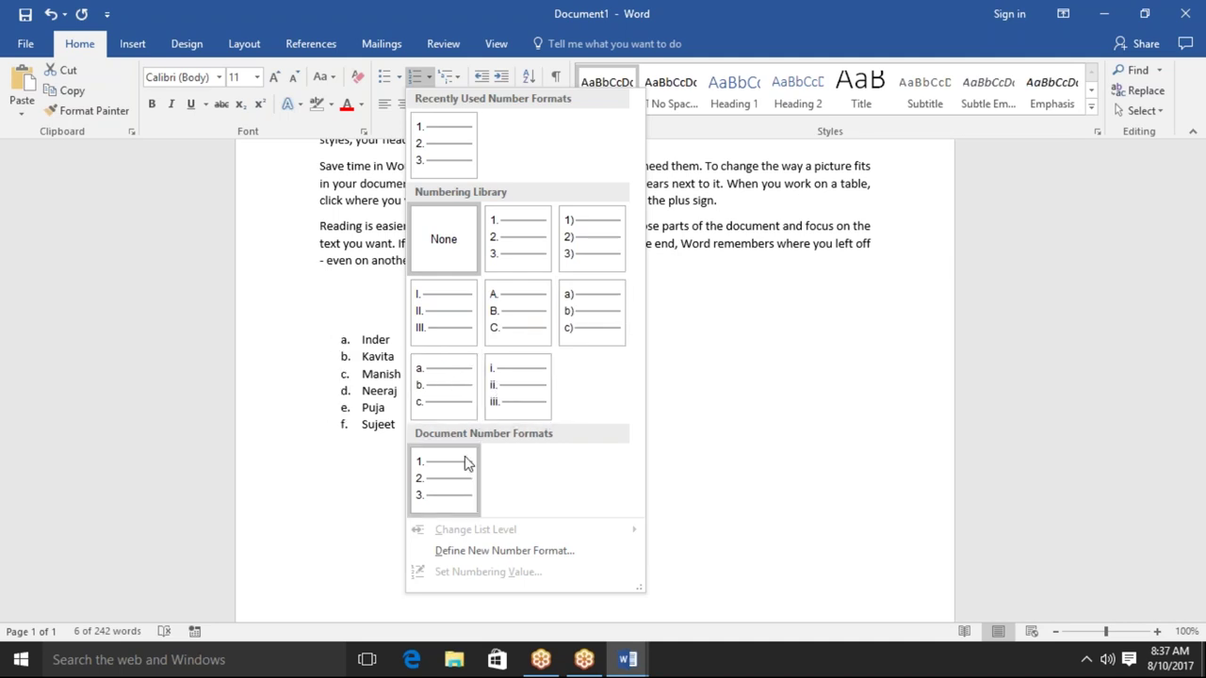
Remove the numbering so the names become plain unnumbered text again
click(459, 36)
click(459, 36)
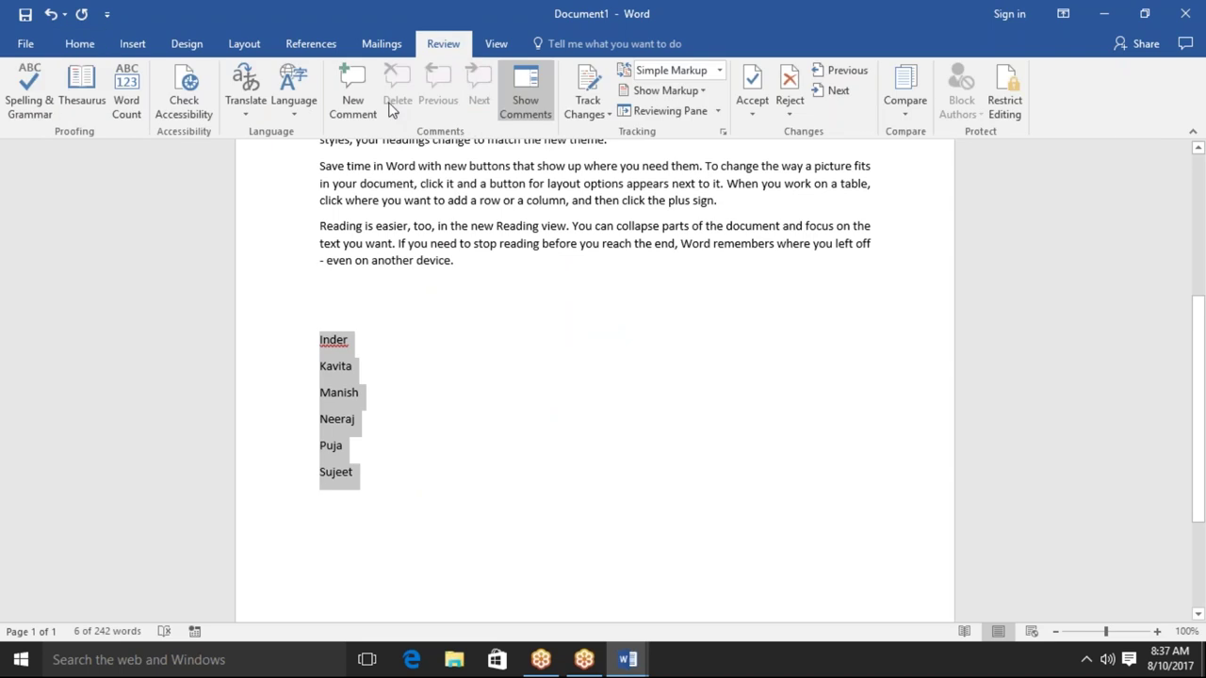
click(79, 44)
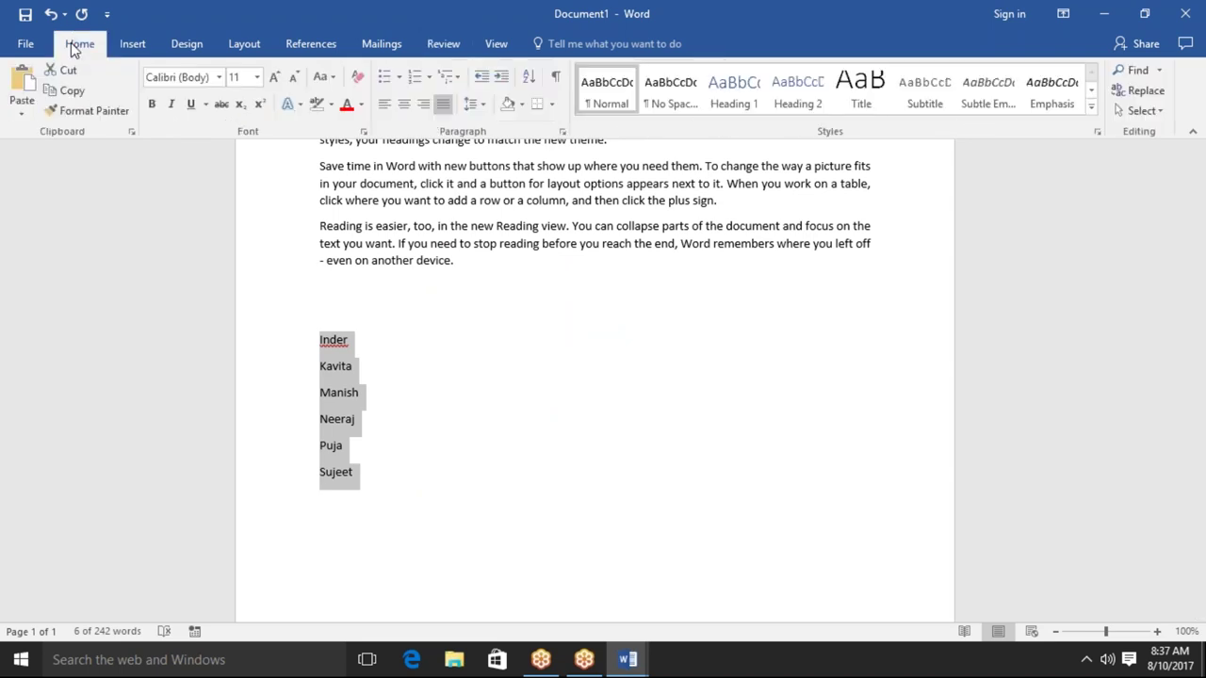
click(456, 81)
mouse_move(622, 332)
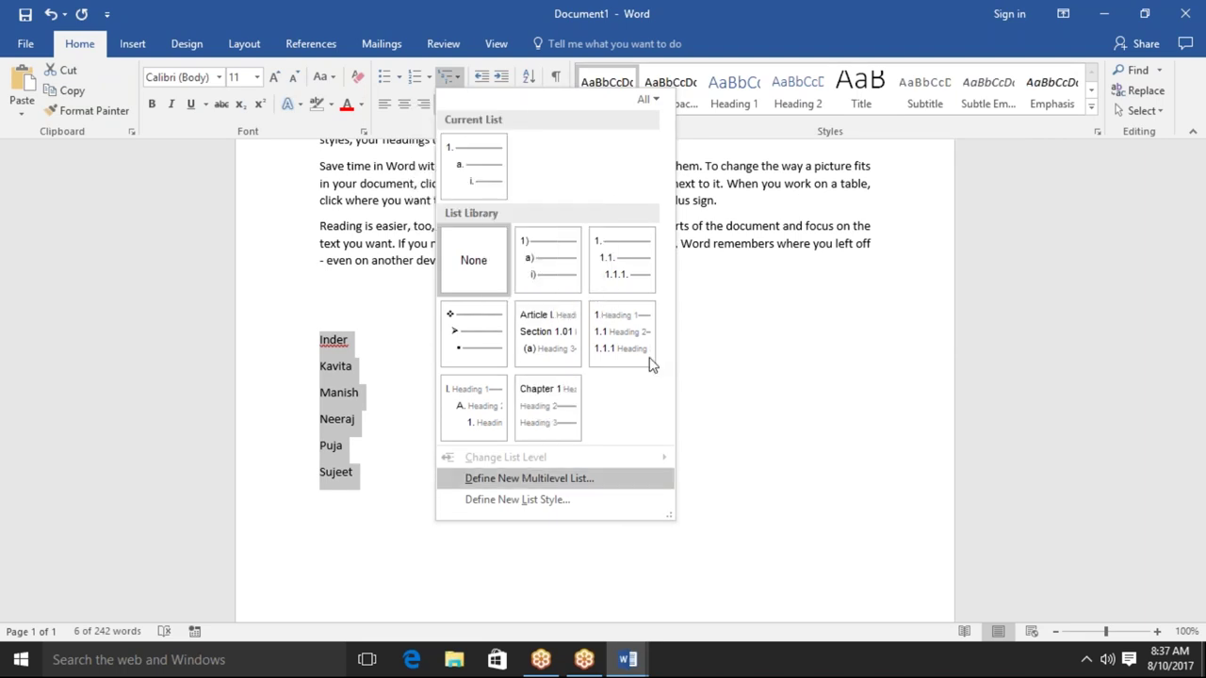
click(751, 427)
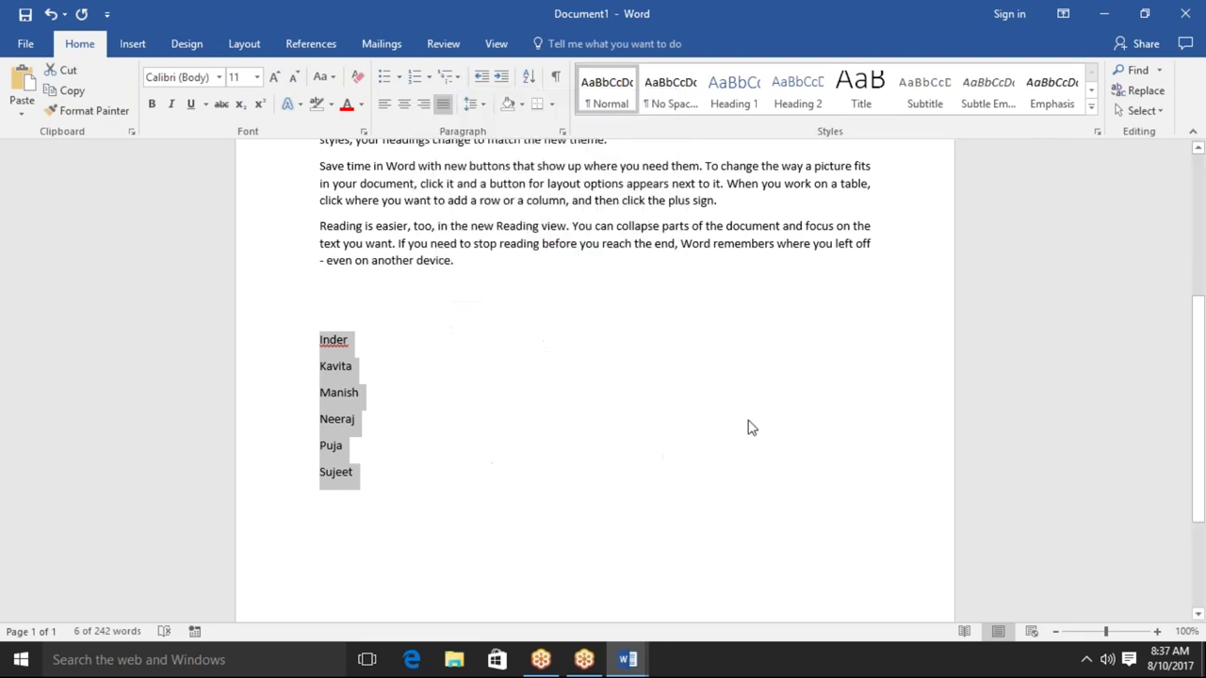
Add Delhi and Pune as indented lines beneath Inder
click(420, 385)
click(364, 334)
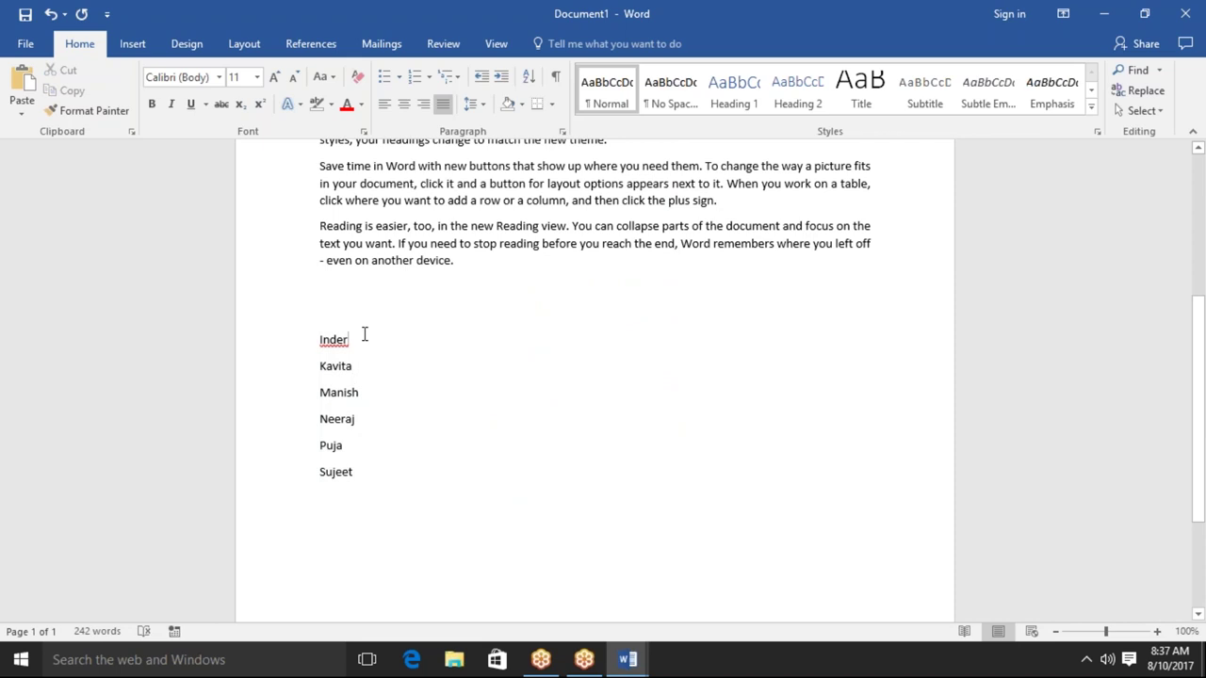
key(Return)
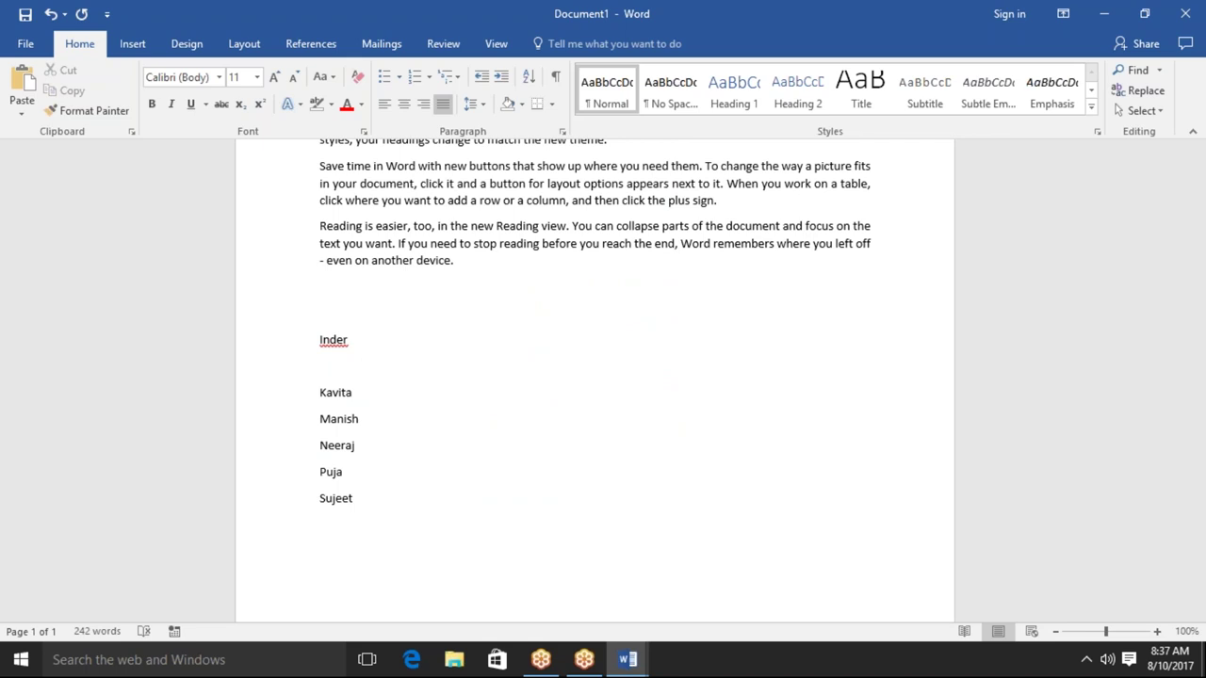
text(Delhi)
key(Return)
key(Tab)
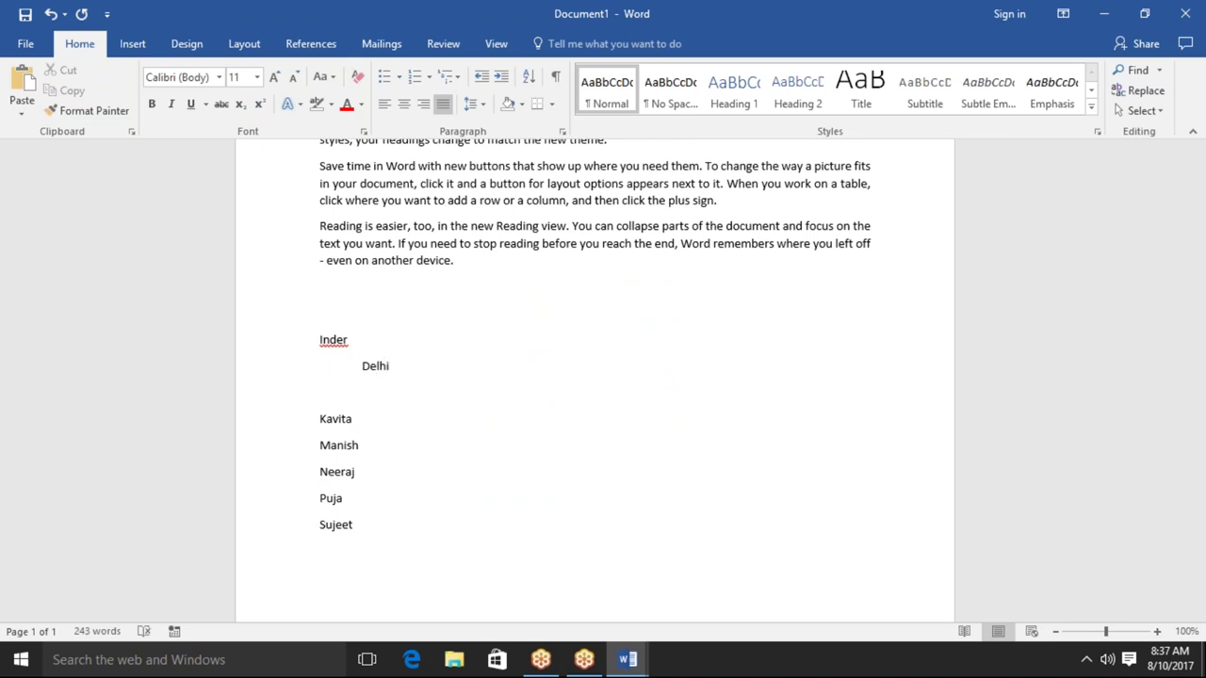
text(Pune)
Apply a multilevel list to Inder, Delhi and Pune, then undo it
double_click(344, 341)
drag(395, 387, 259, 339)
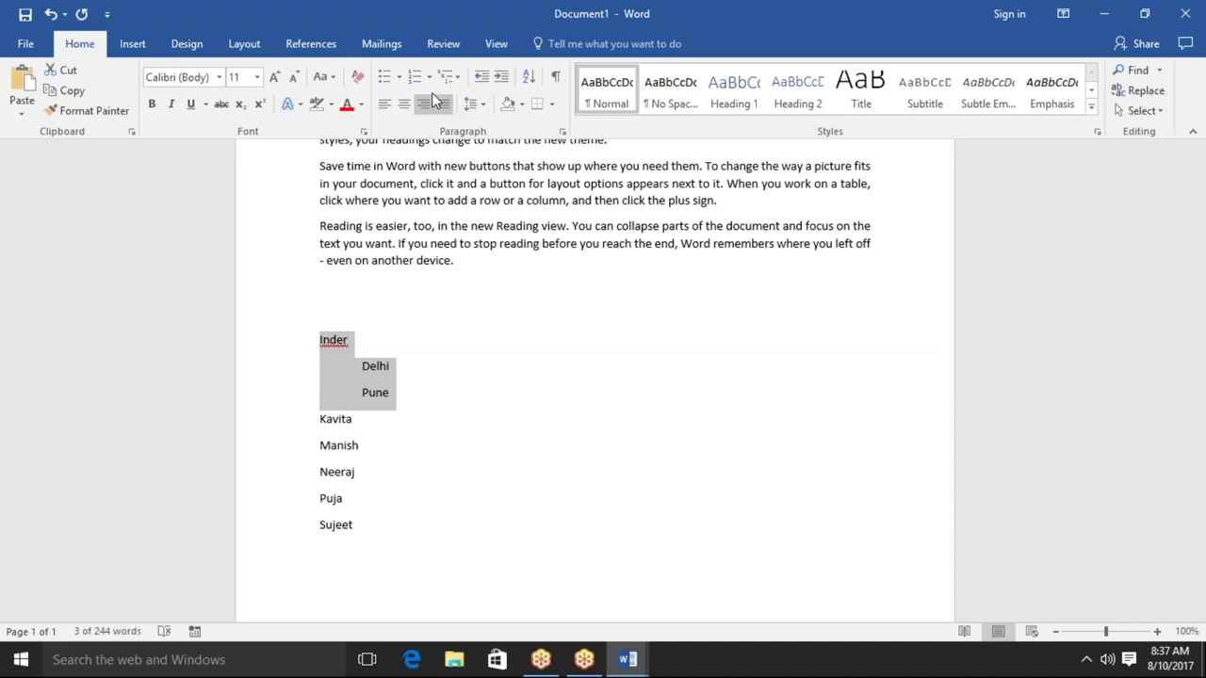
click(456, 77)
mouse_move(474, 165)
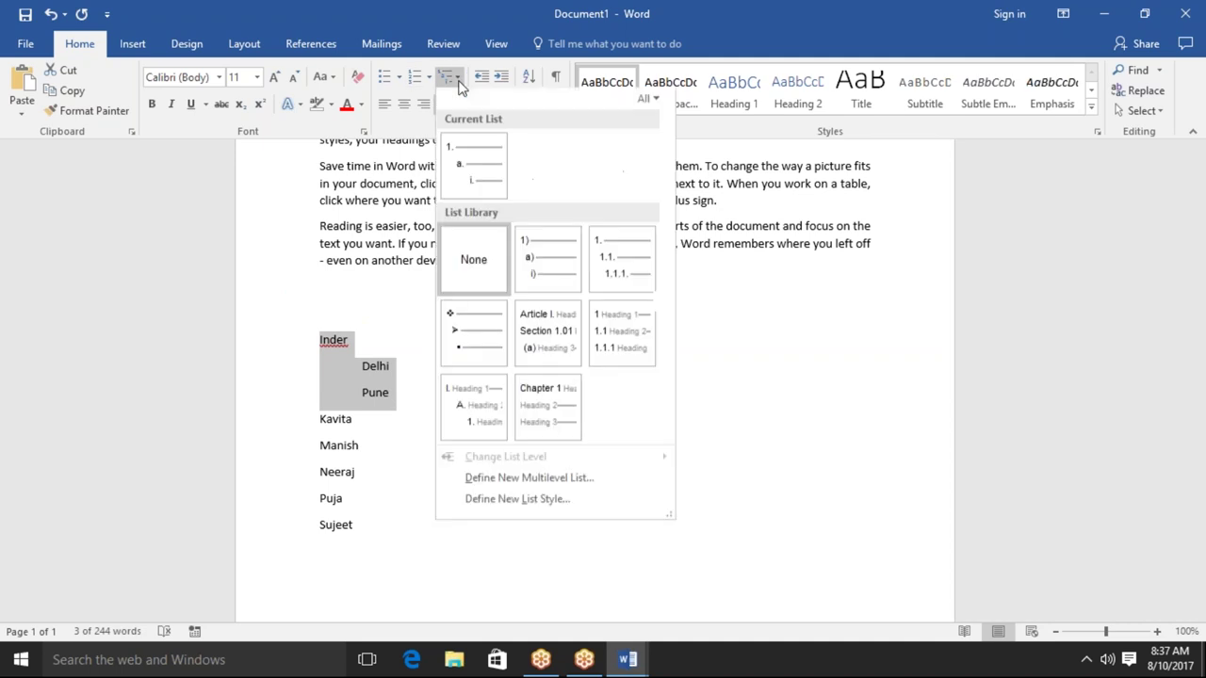
click(471, 159)
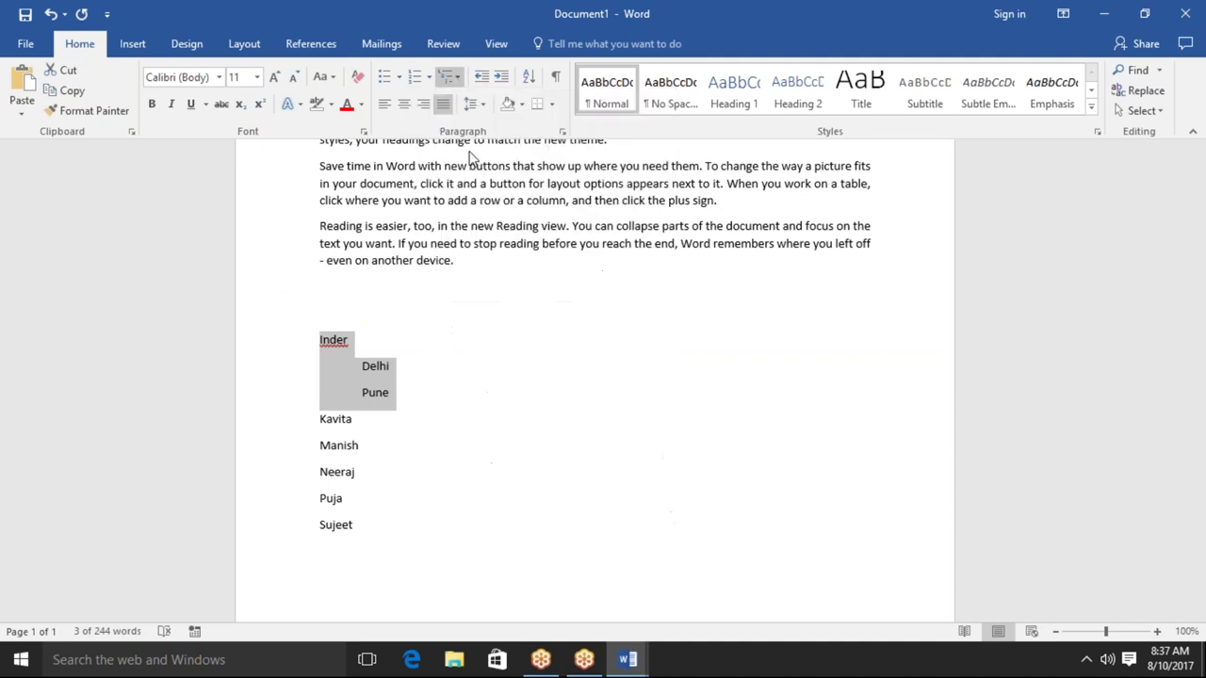
click(362, 340)
click(408, 357)
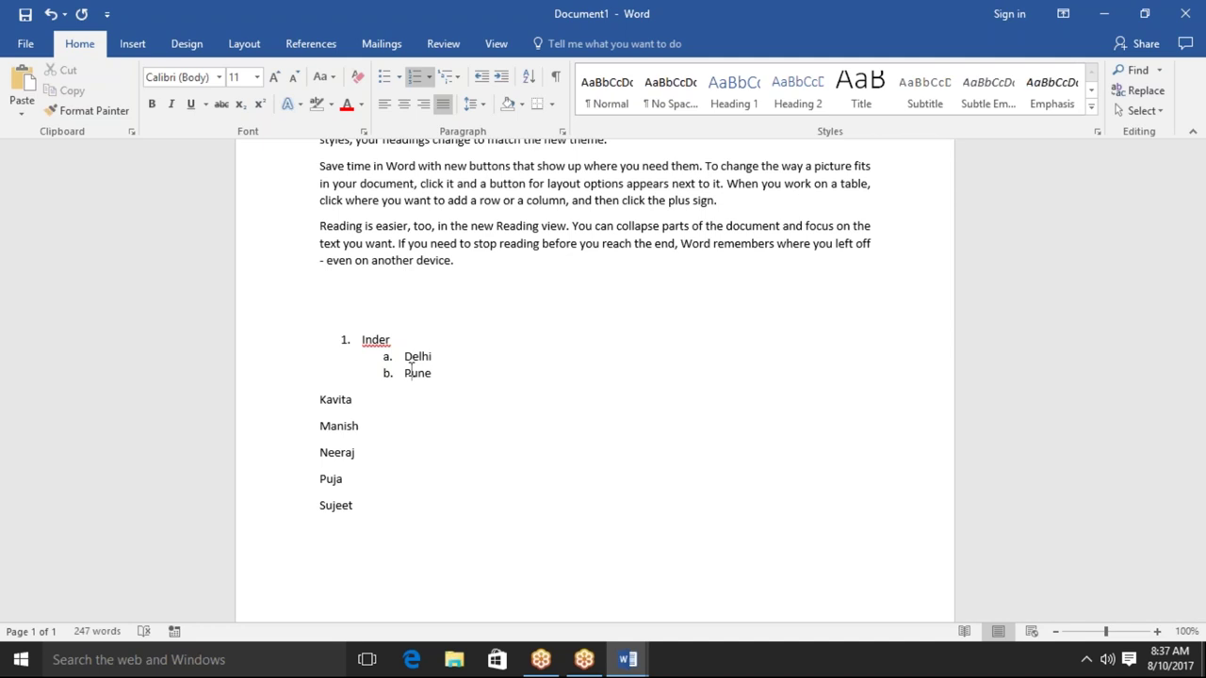
key(ctrl+z)
click(390, 366)
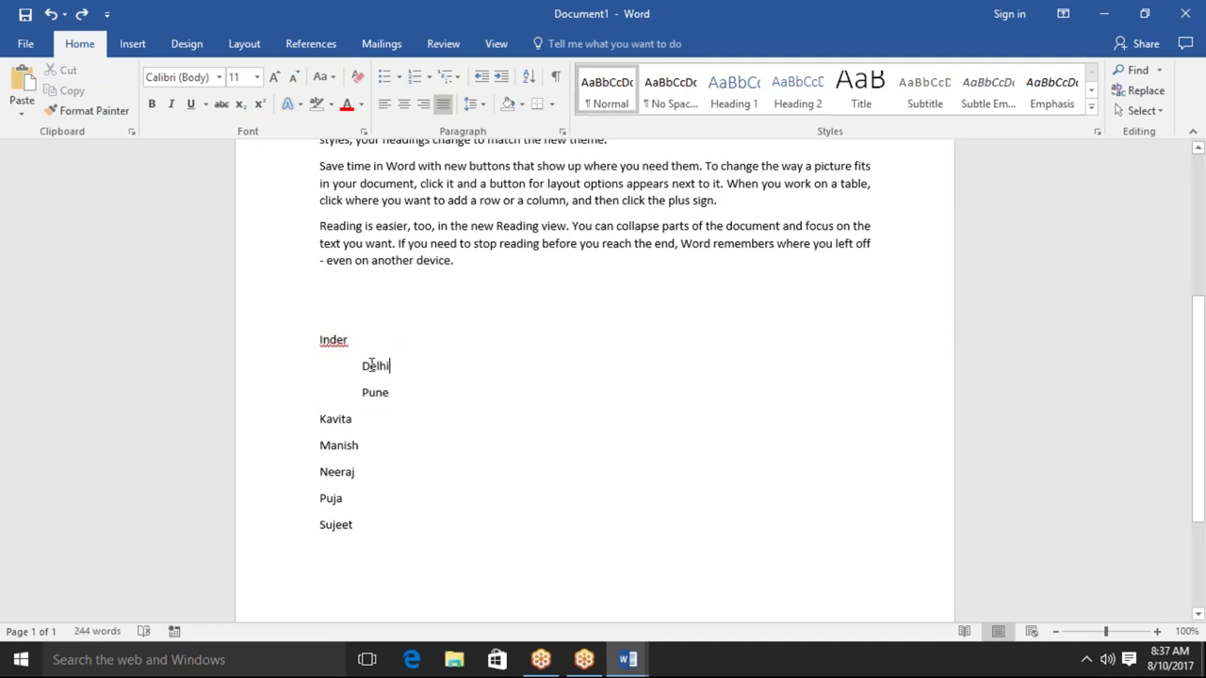
Add South and North as indented lines under Delhi
key(Return)
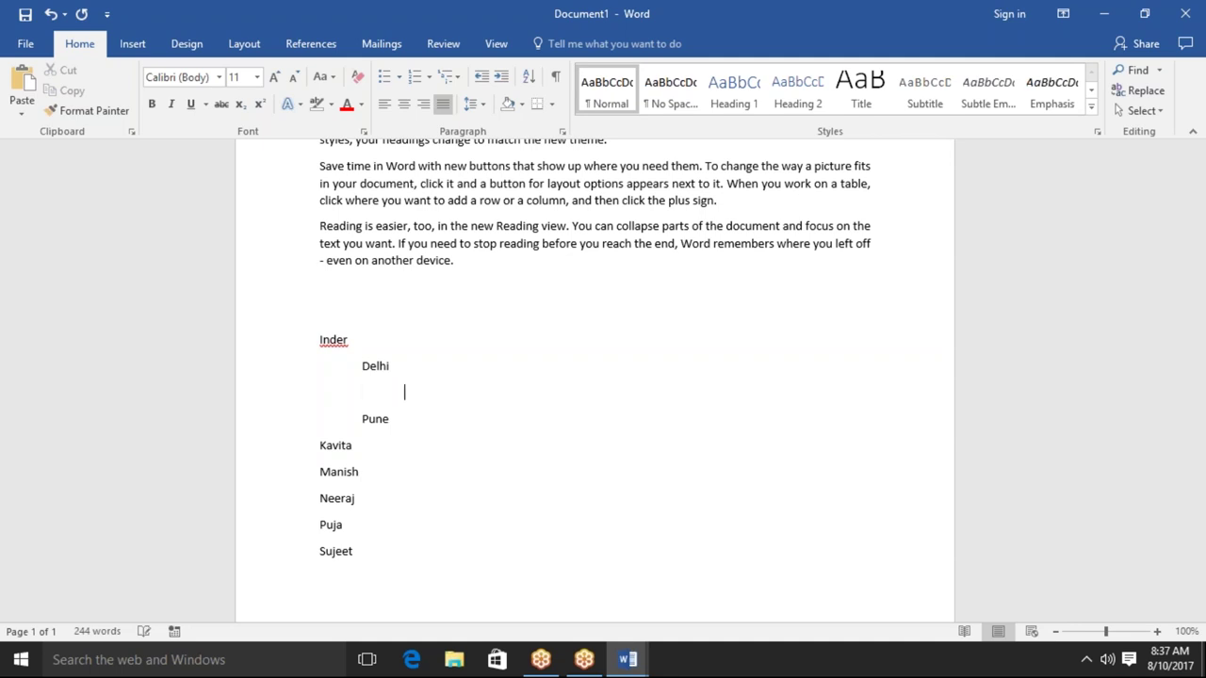
text(South)
key(Return)
key(Tab)
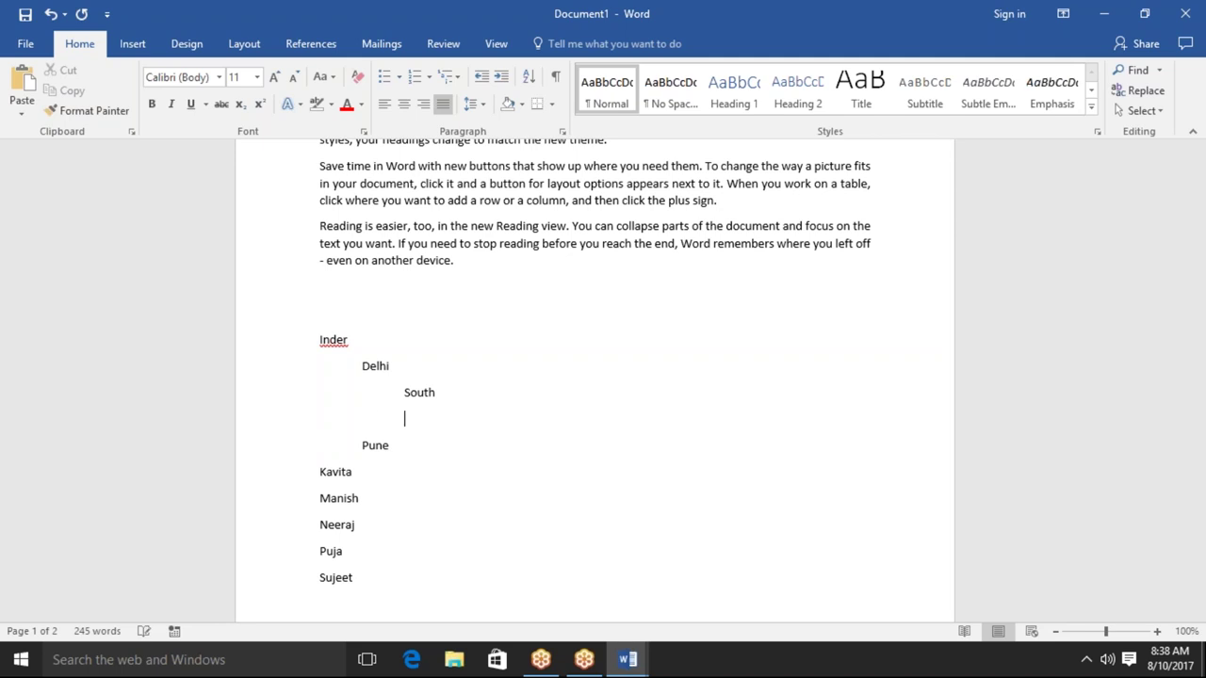
text(North)
Add NCR and Inhouse as indented lines under Pune
key(Down)
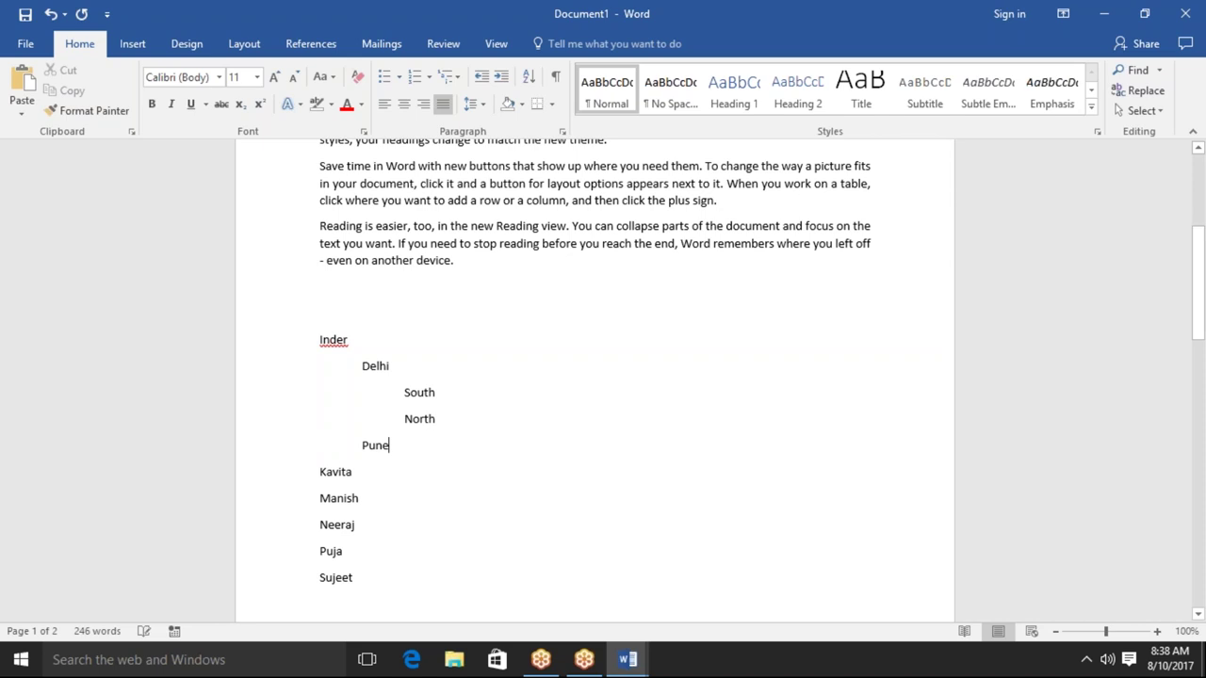
key(Return)
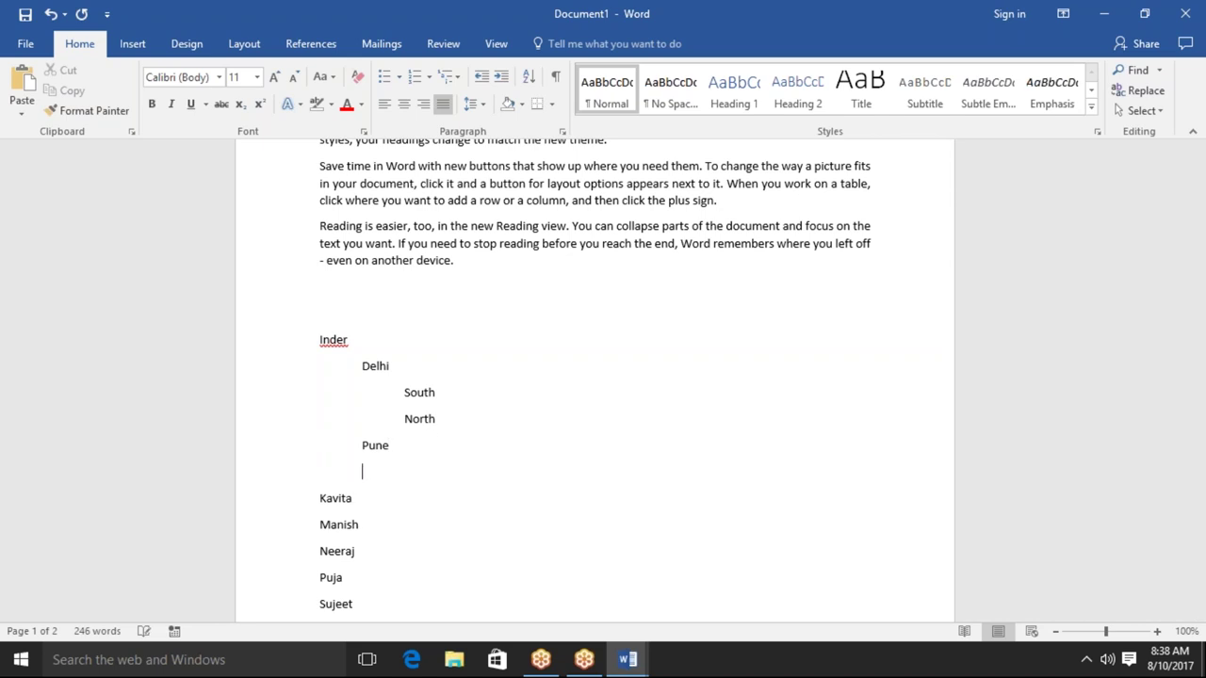
text(NCR)
key(Return)
key(Tab)
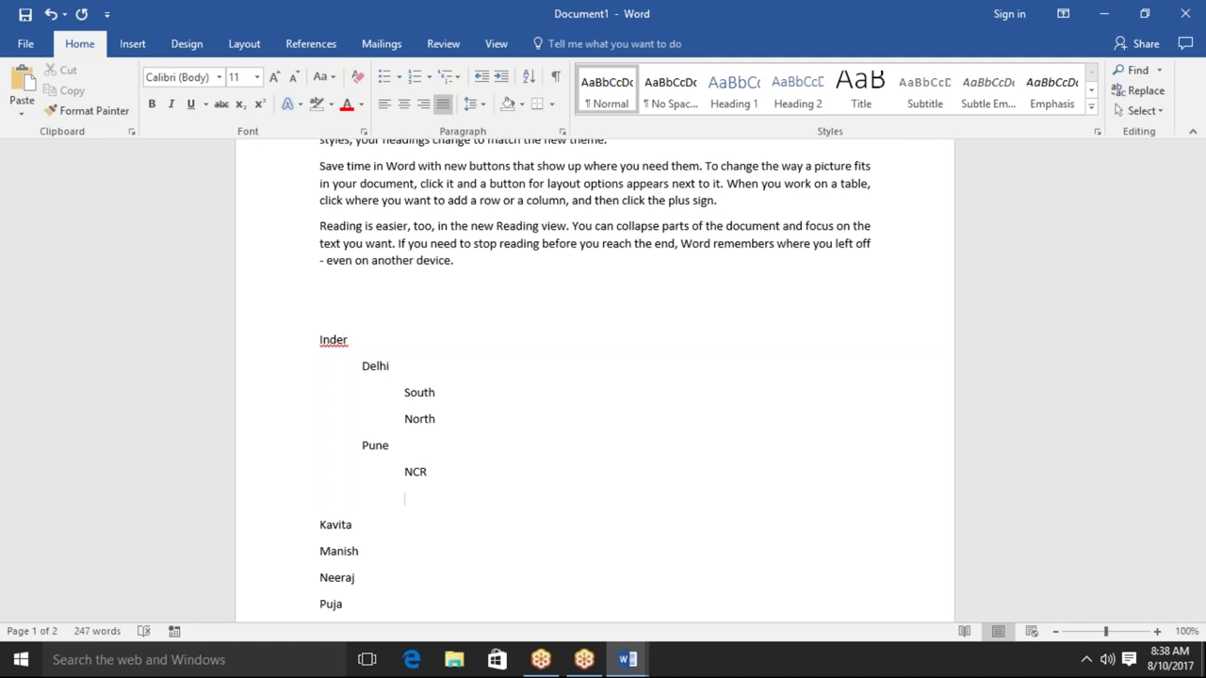
text(nhour)
key(BackSpace)
text(se)
Number the Inder-to-Inhouse block with the first multilevel list style: 1. Inder, a. Delhi, b. Pune
mouse_move(477, 497)
mouse_down()
mouse_move(372, 474)
mouse_move(291, 326)
mouse_up()
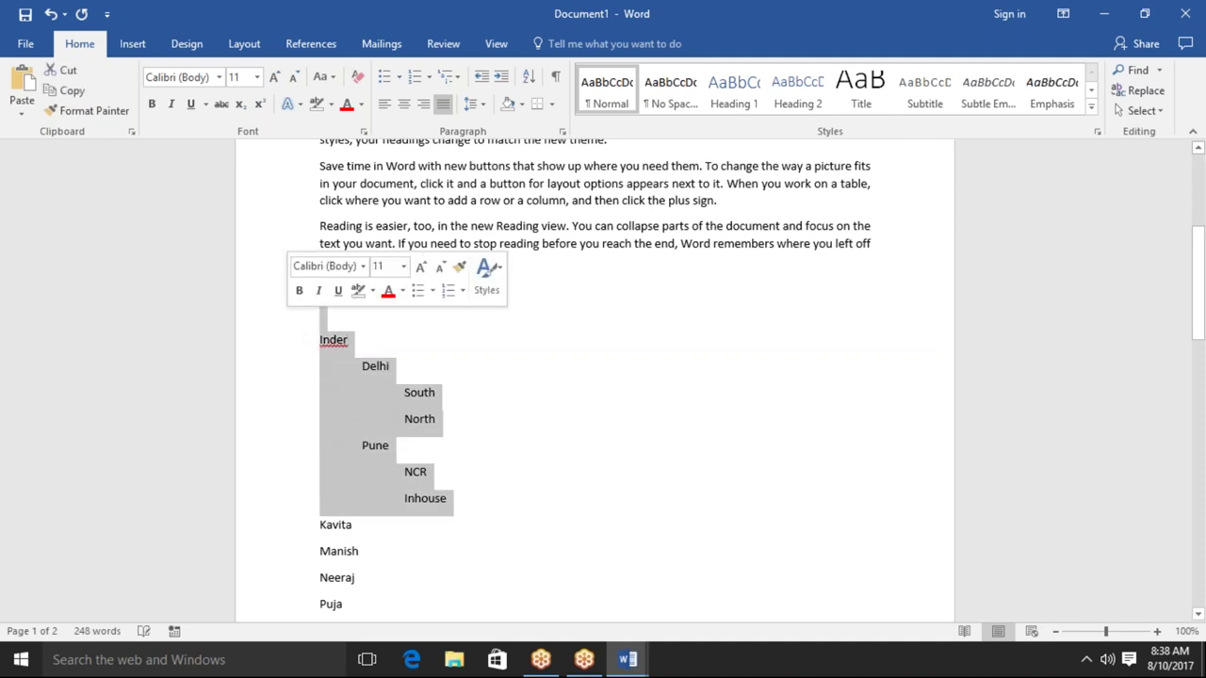
click(447, 76)
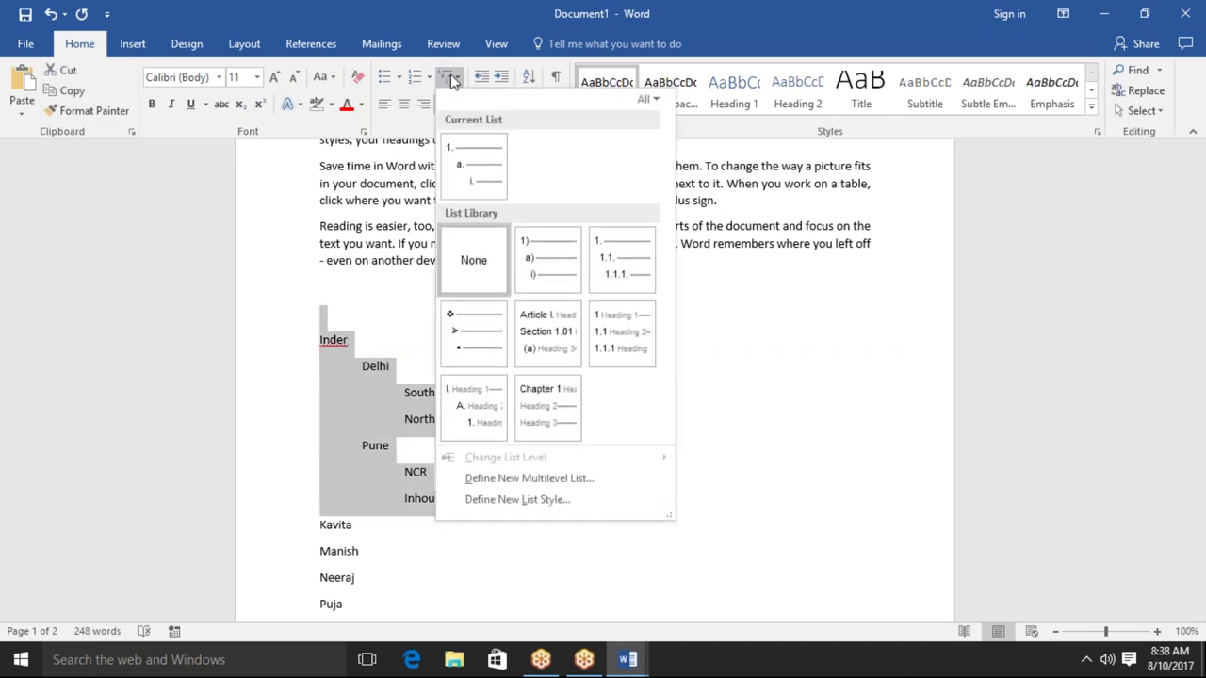
click(477, 179)
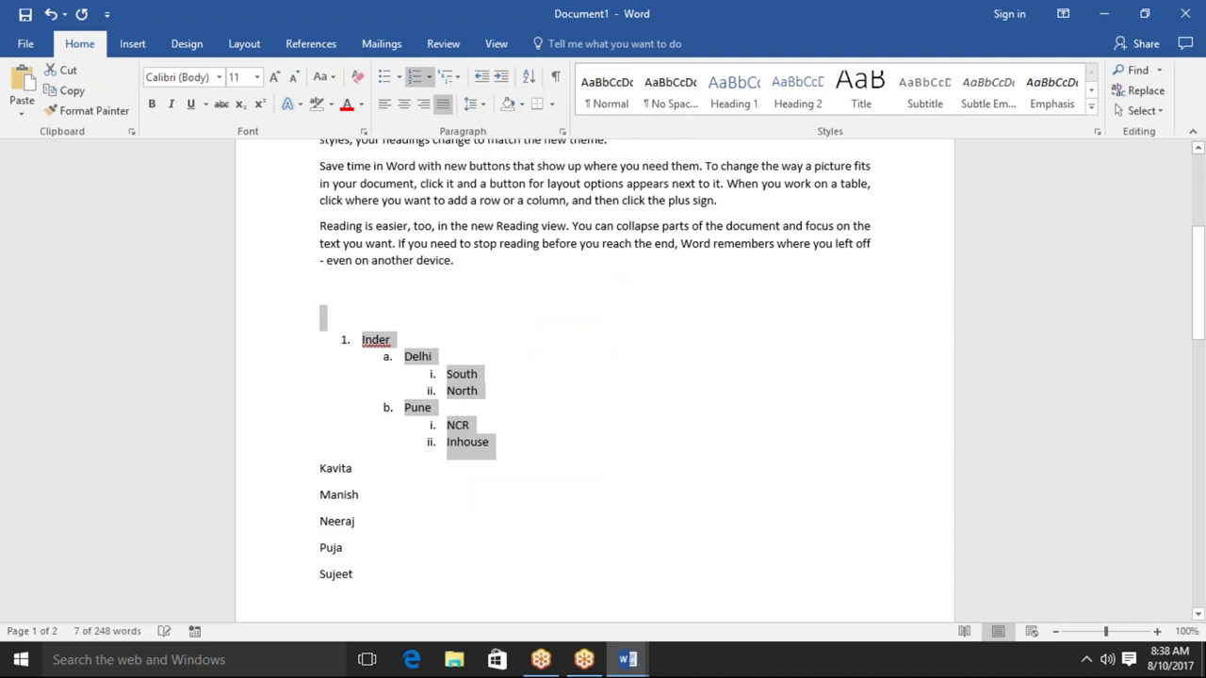
click(346, 365)
click(387, 359)
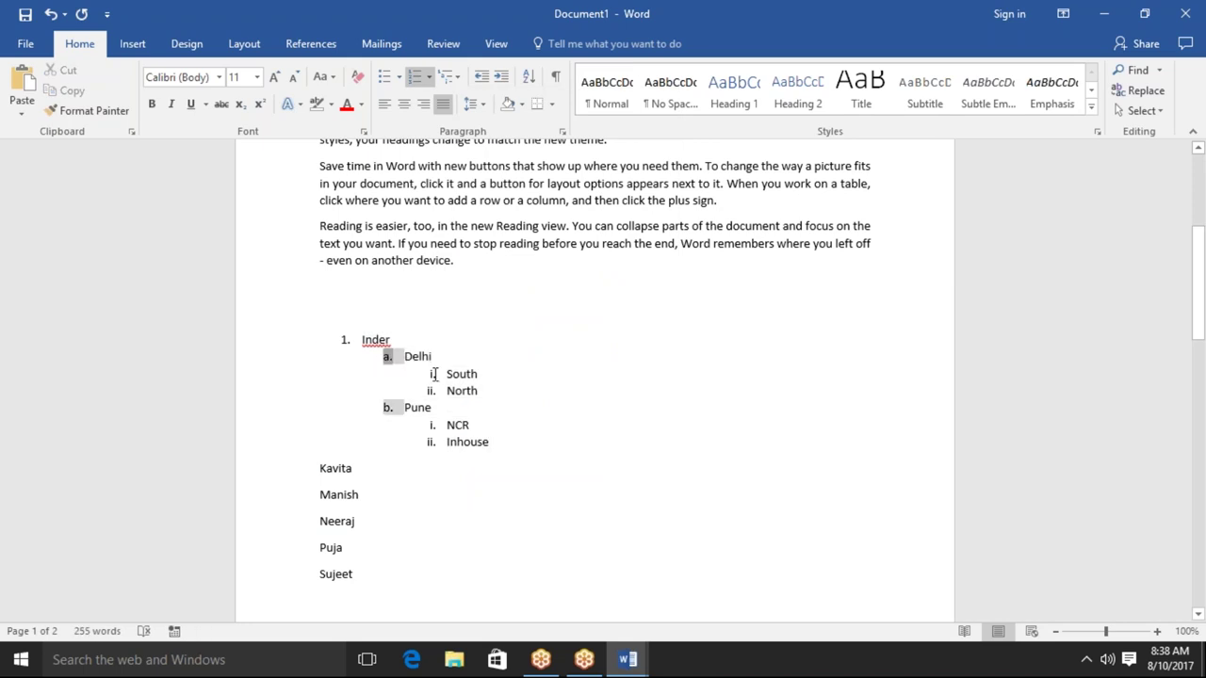
click(434, 375)
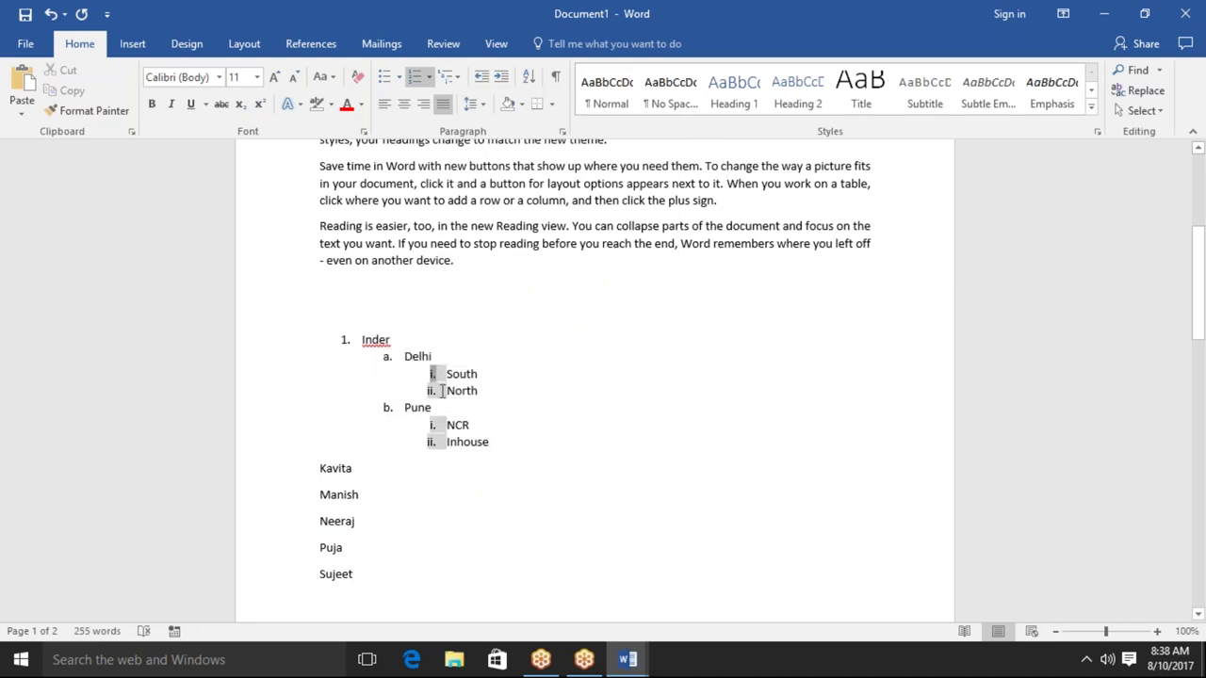
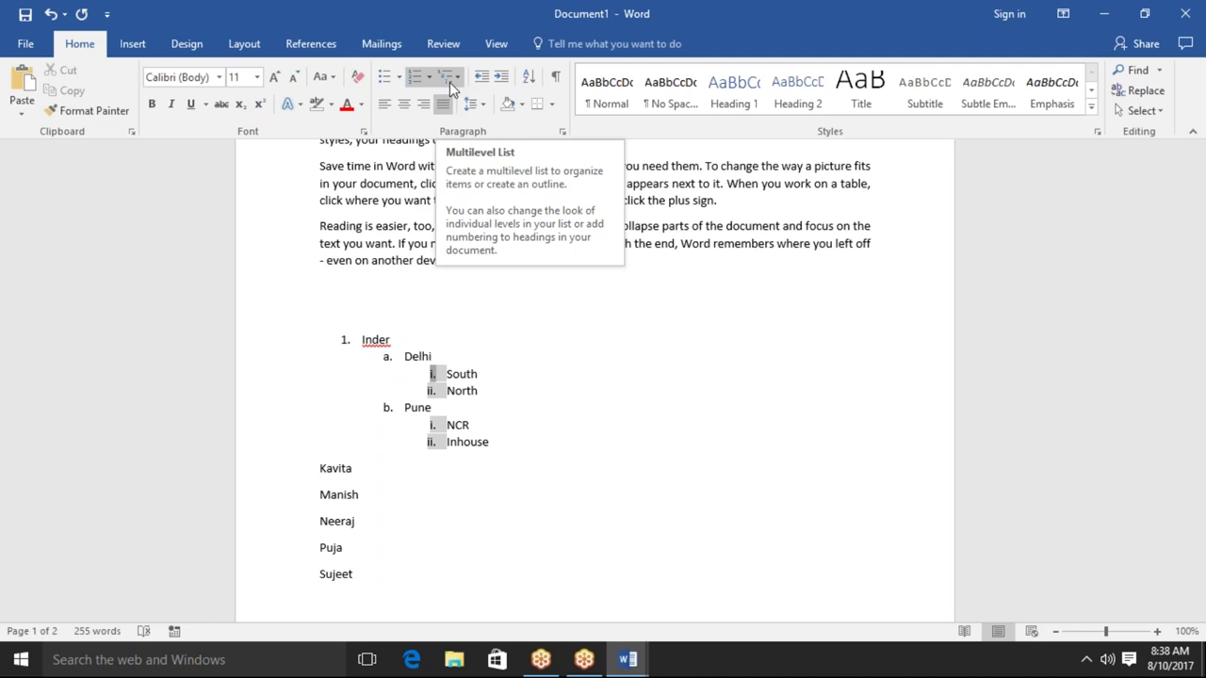
Move the caret to the empty line below Sujeet in the names list
click(431, 285)
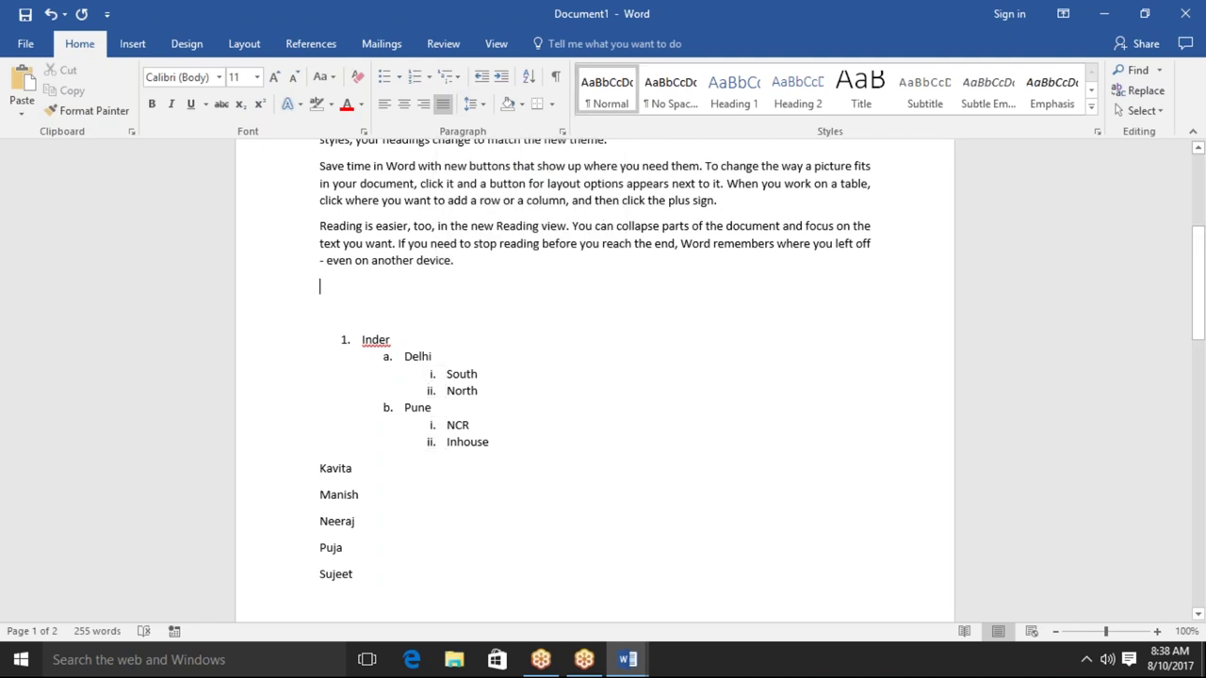
scroll(603, 377, up, 3)
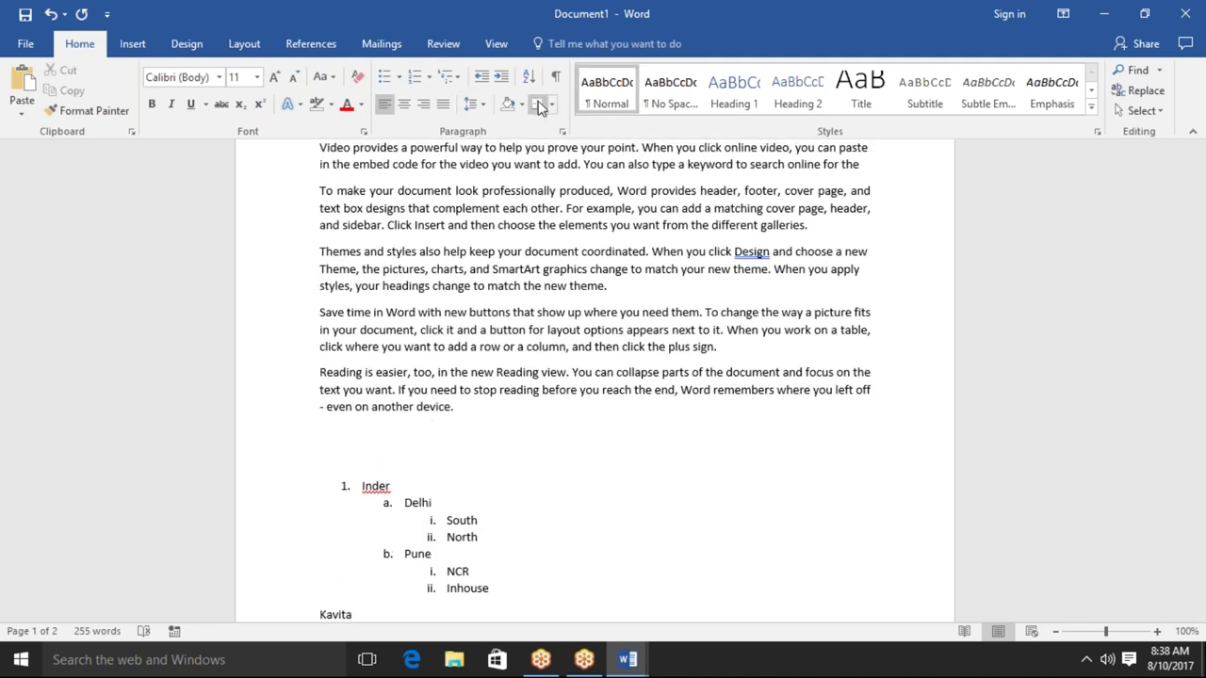
click(552, 106)
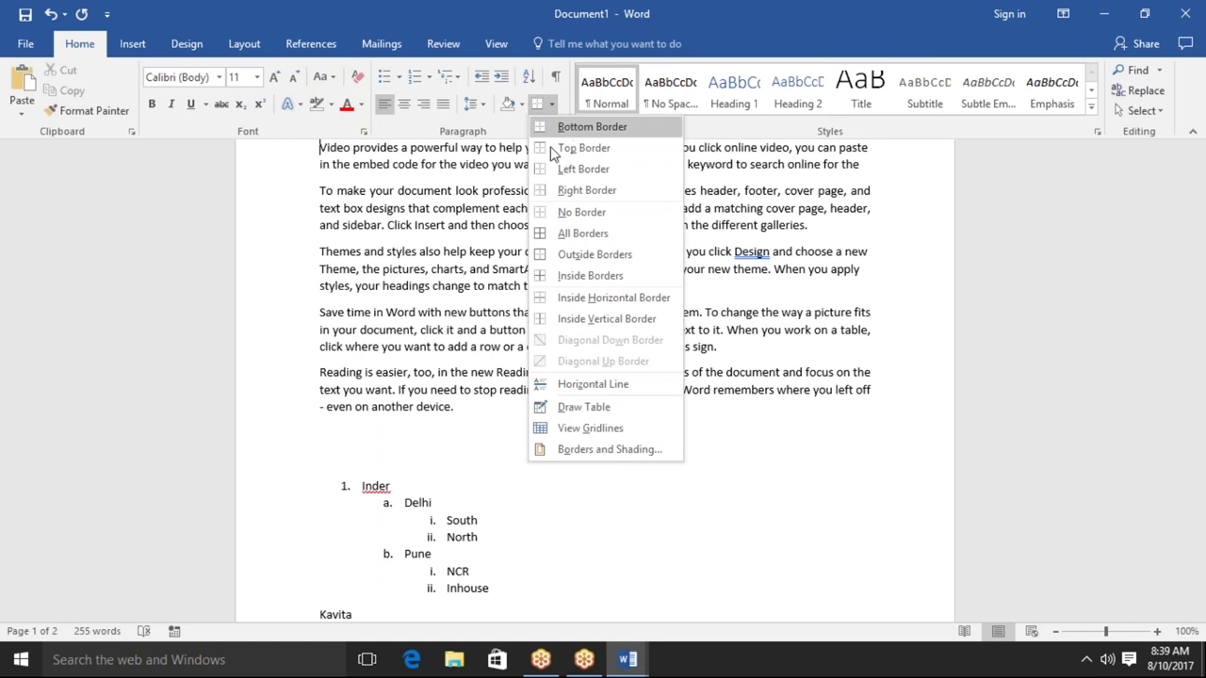
click(565, 148)
key(Up)
key(Up)
key(Up)
key(Down)
key(Down)
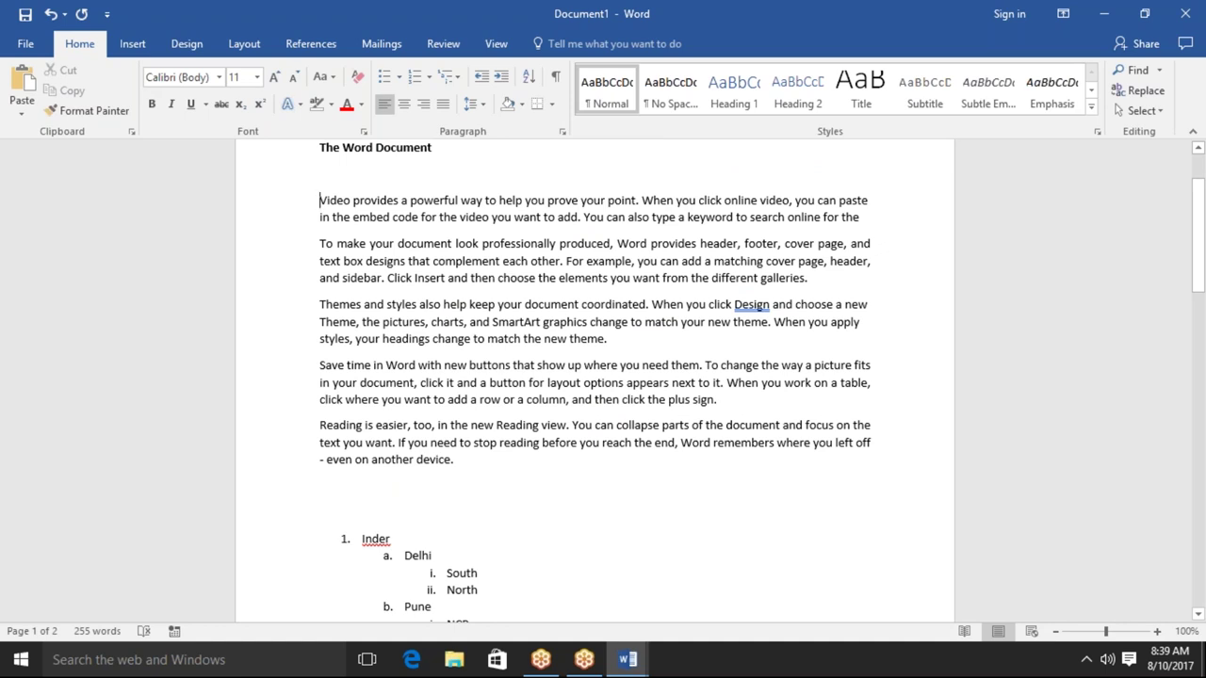
key(Down)
key(Down)
key(Down)
key(Down)
key(Down)
key(Down)
key(Down)
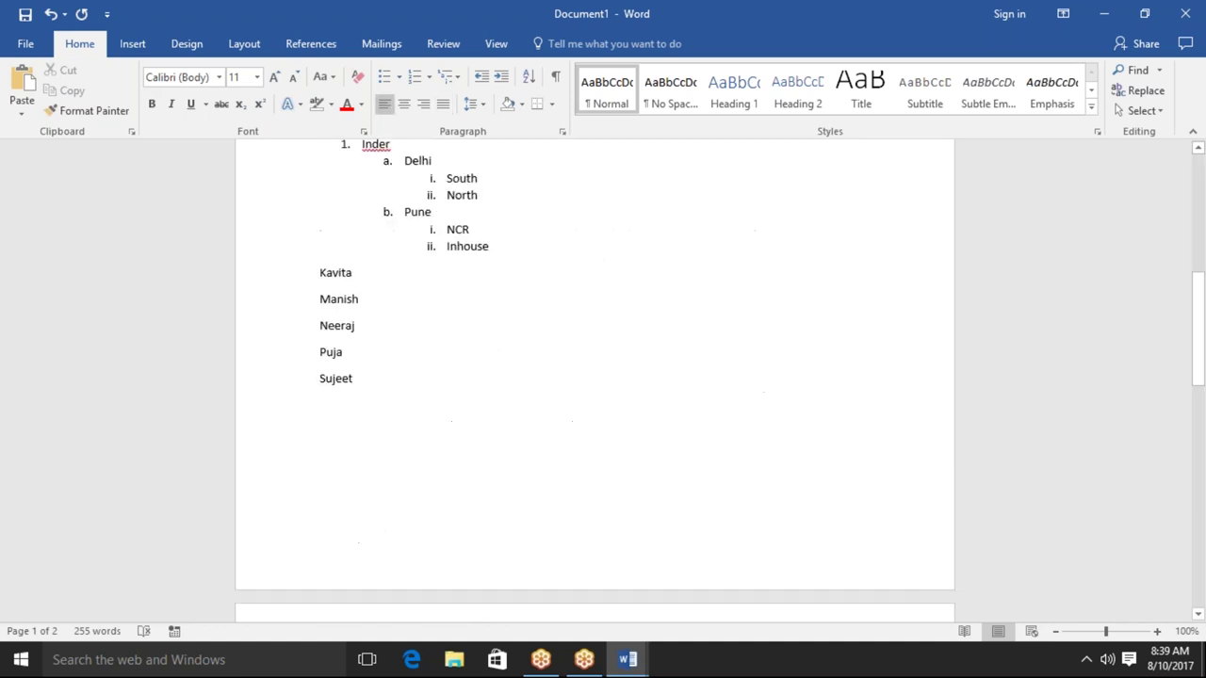
key(Down)
key(Down)
key(Down)
key(Up)
key(Up)
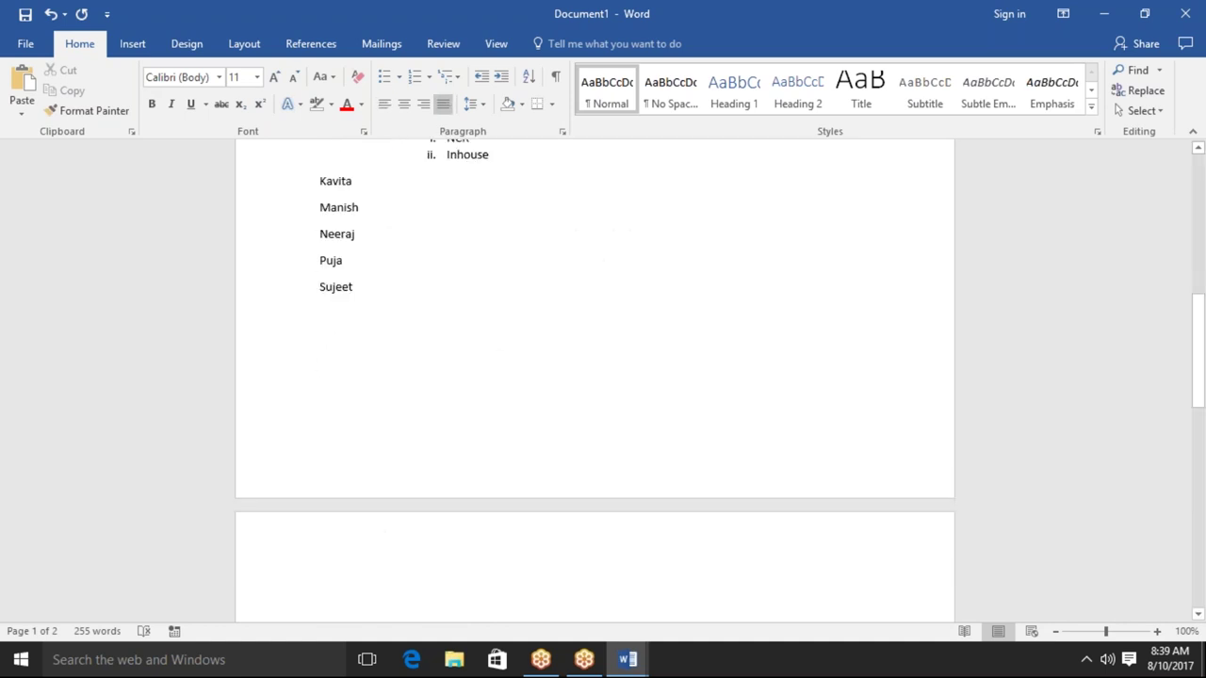
key(Down)
key(Up)
key(Up)
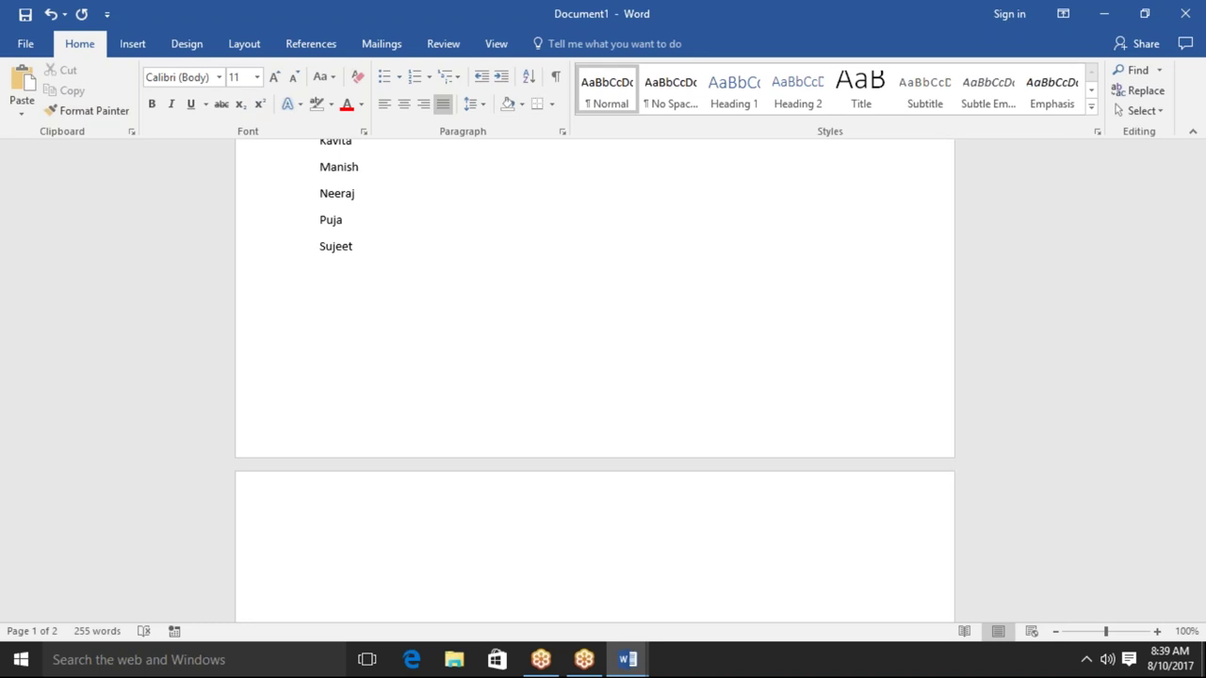
Type Puja, Neeraj and Inder below the list and give them borders on all sides
text(Puja    )
text(Neeraj  )
text(Inder)
drag(479, 302, 432, 330)
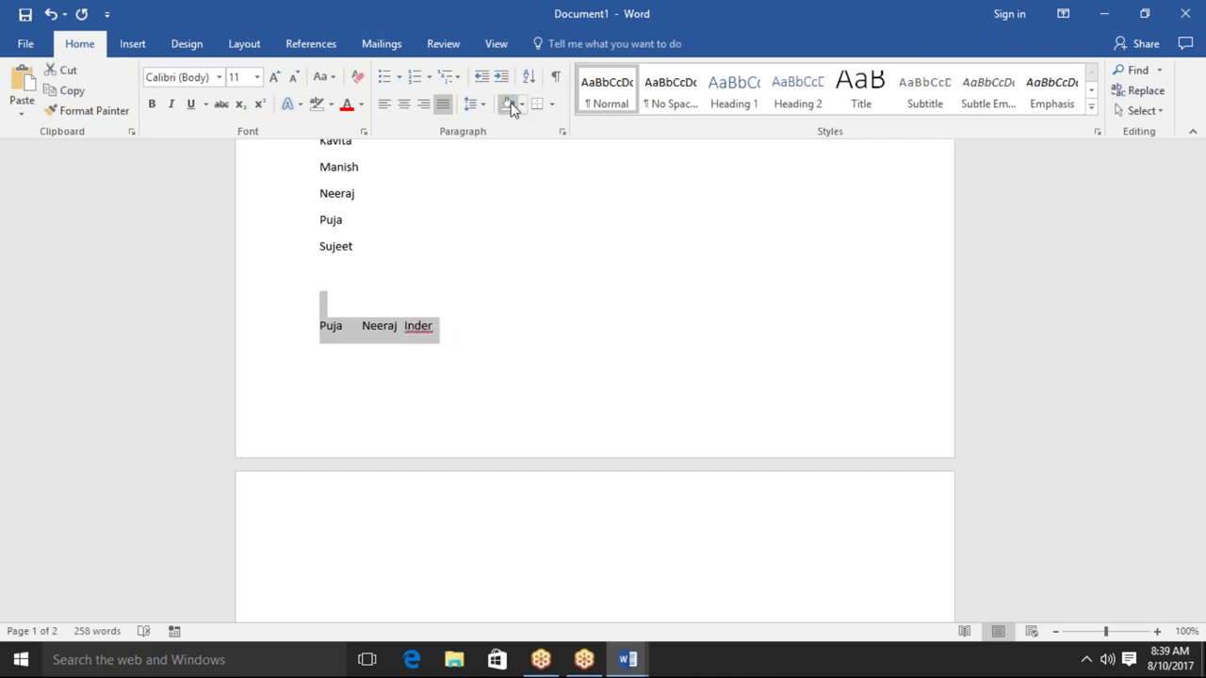
click(552, 108)
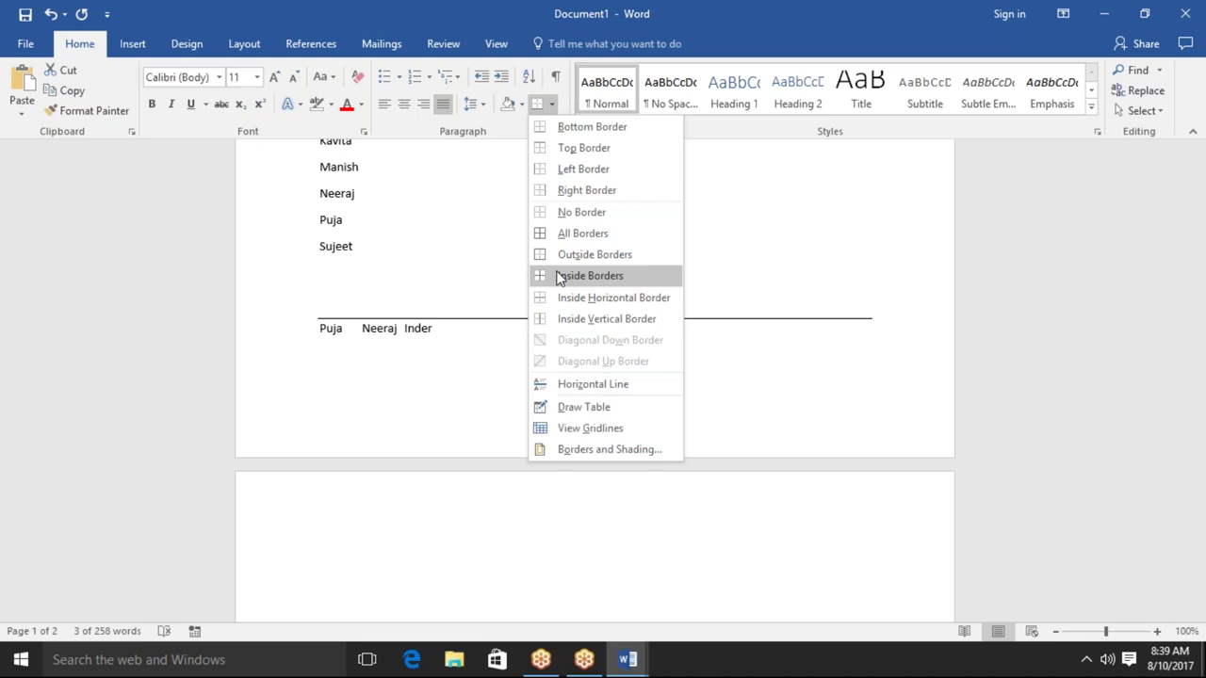
click(568, 234)
click(538, 396)
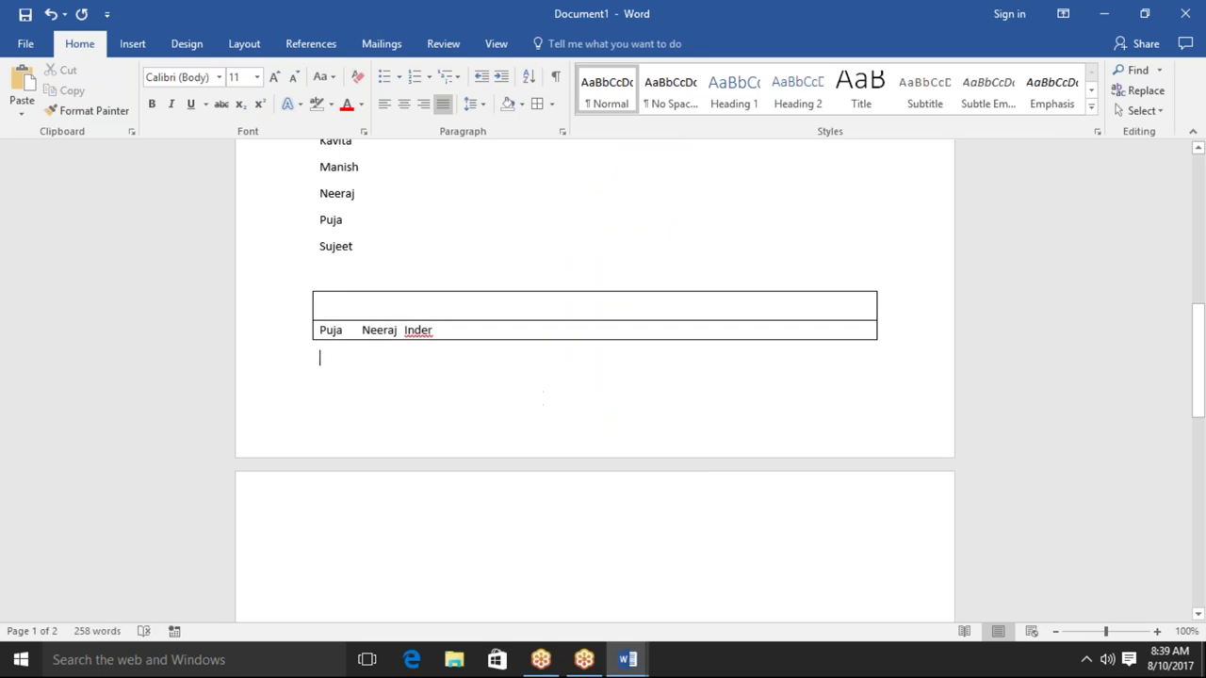
Add all-side borders to Neeraj and Inder, then undo the bordered names line
drag(358, 330, 439, 328)
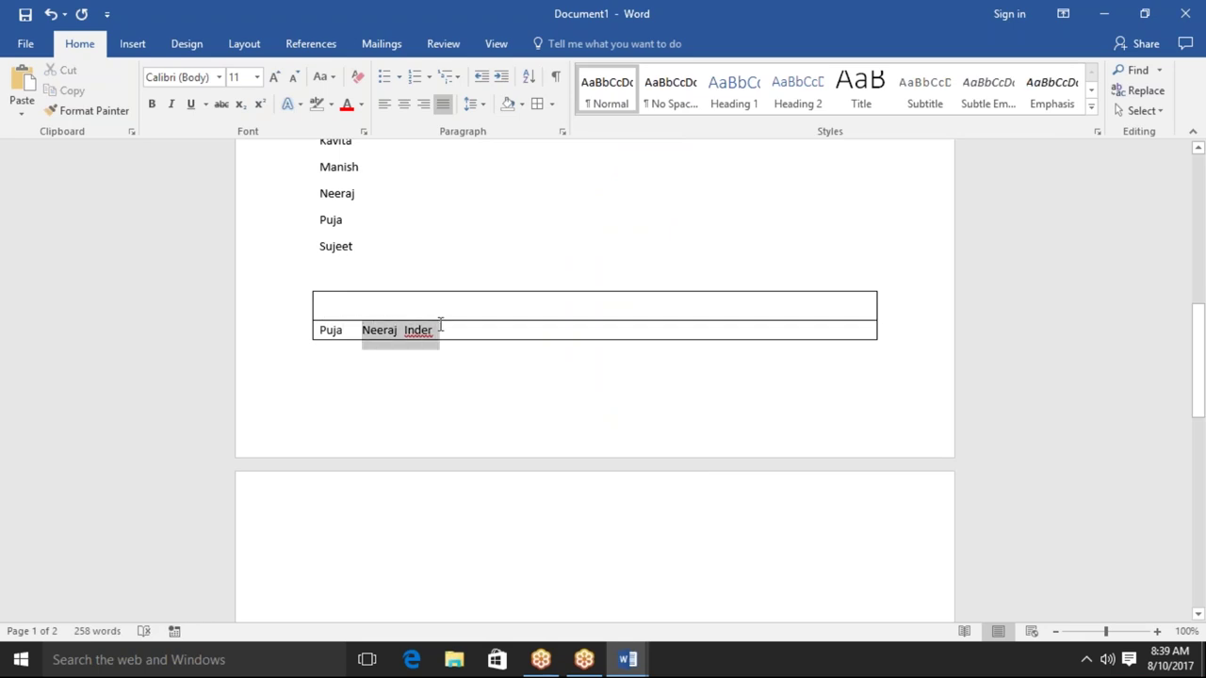
click(553, 105)
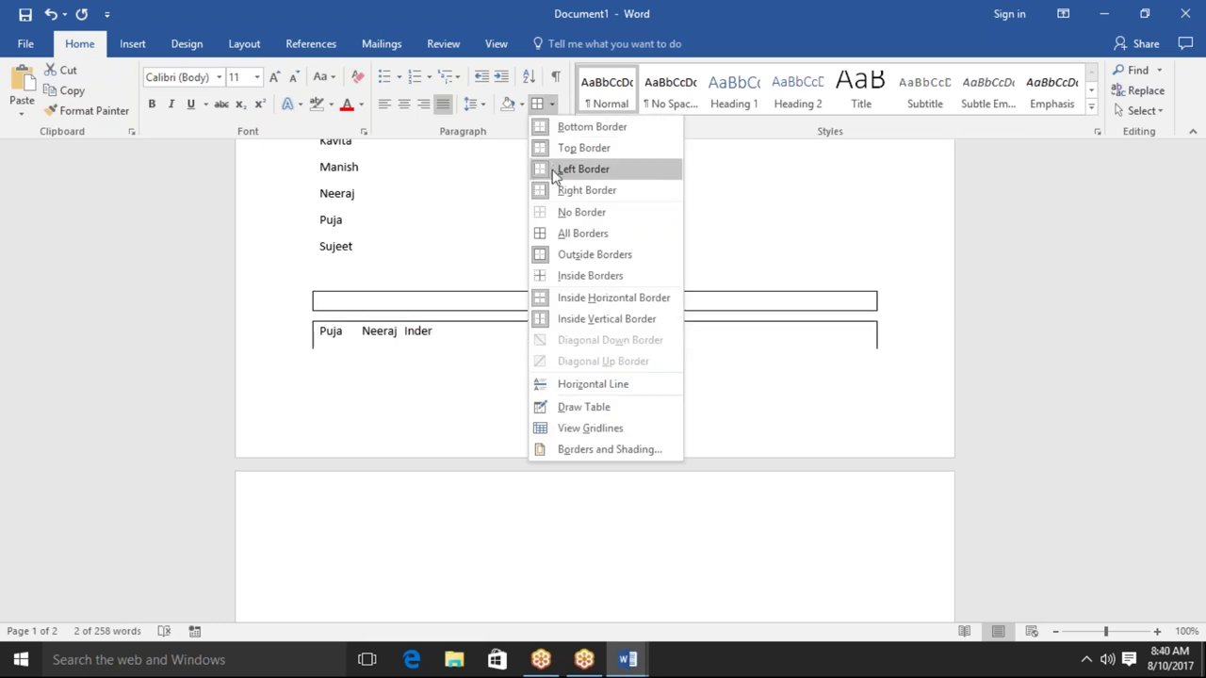
click(552, 232)
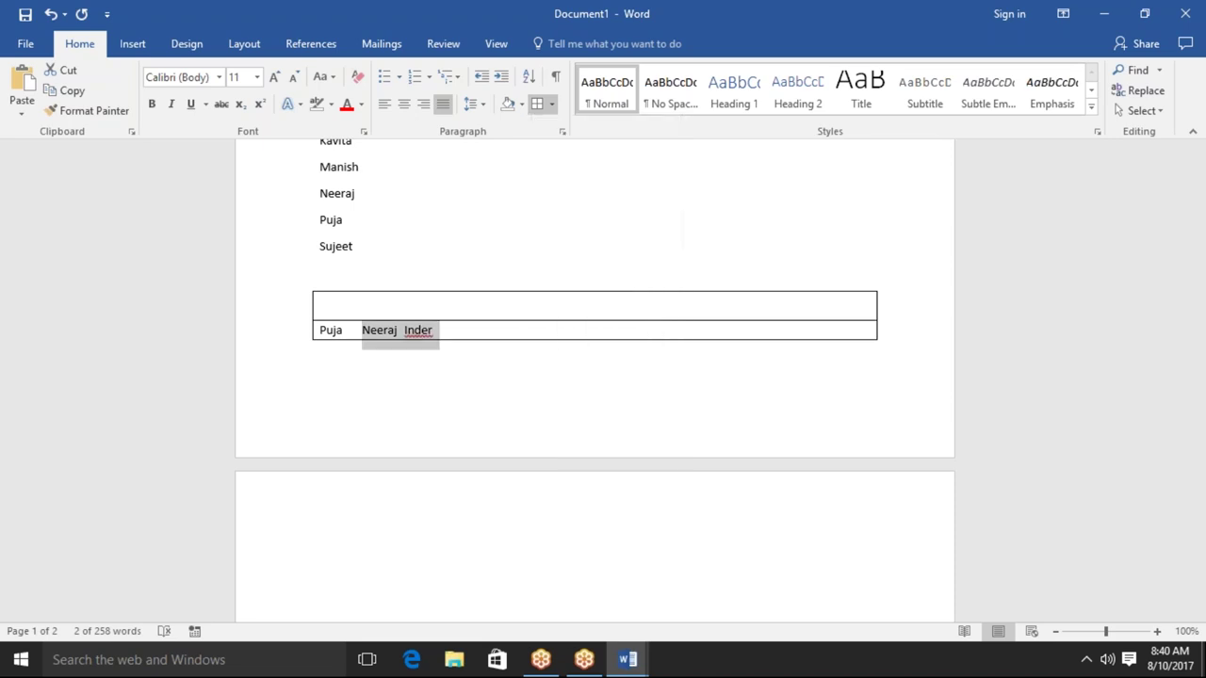
click(319, 357)
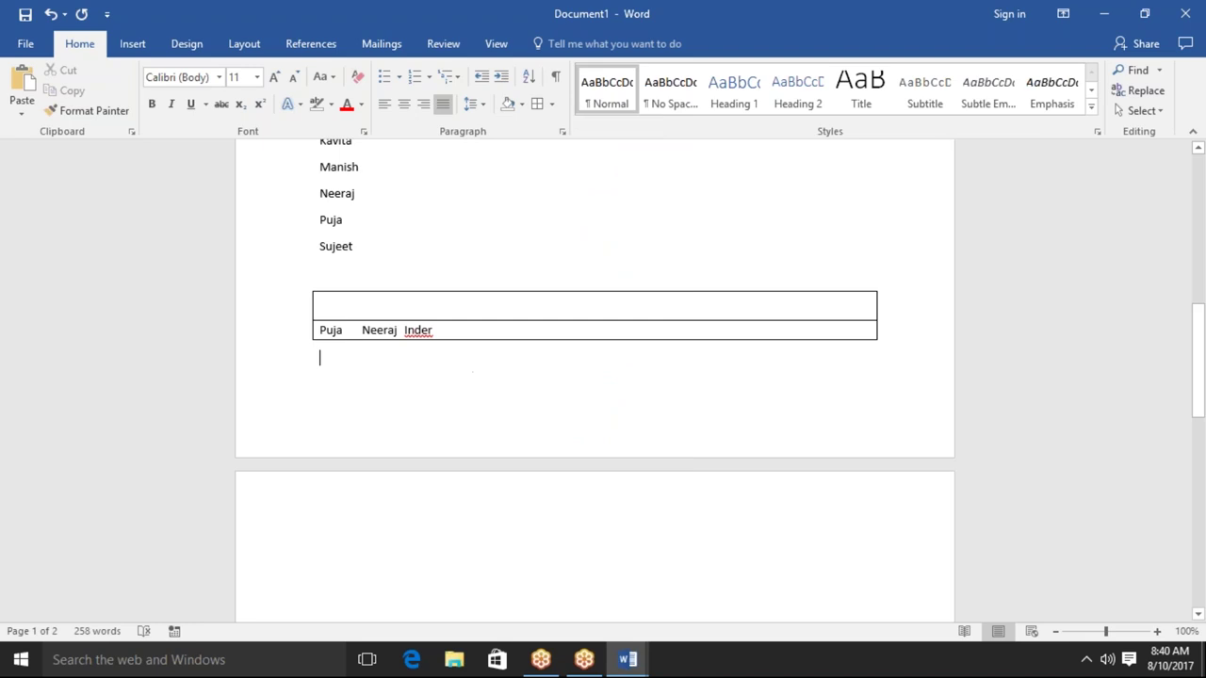
key(ctrl+a)
click(463, 369)
key(ctrl+z)
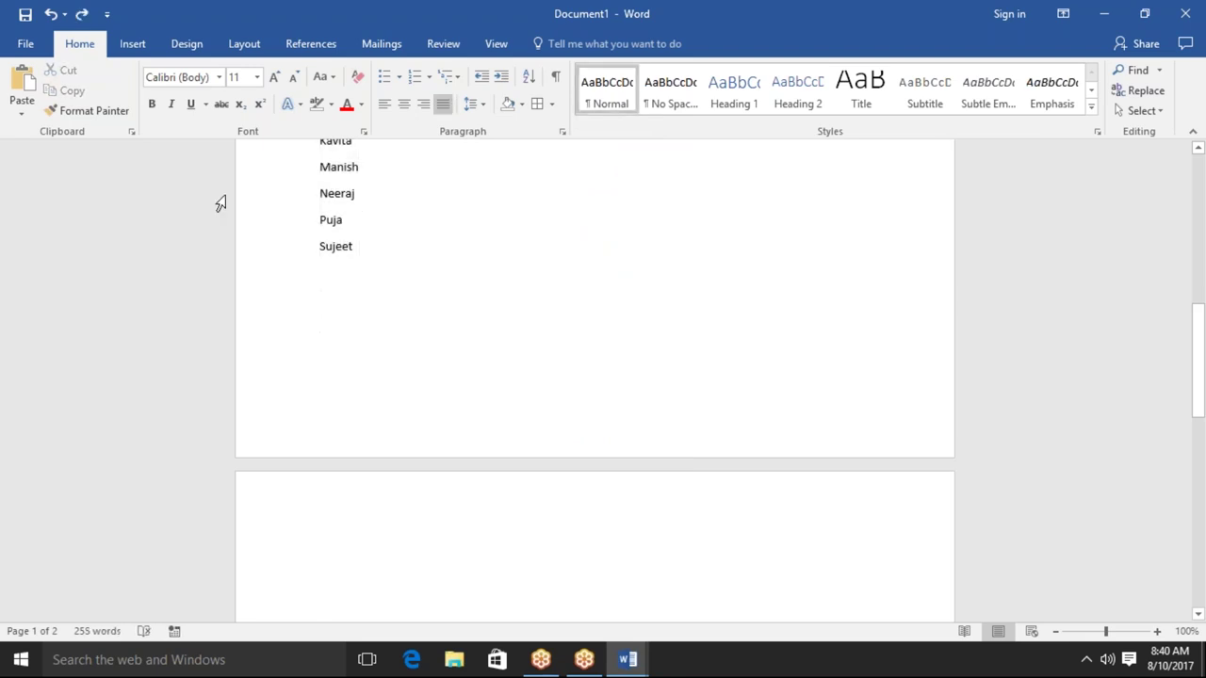
Insert a 4-column by 3-row table and put the caret in its first cell
click(132, 43)
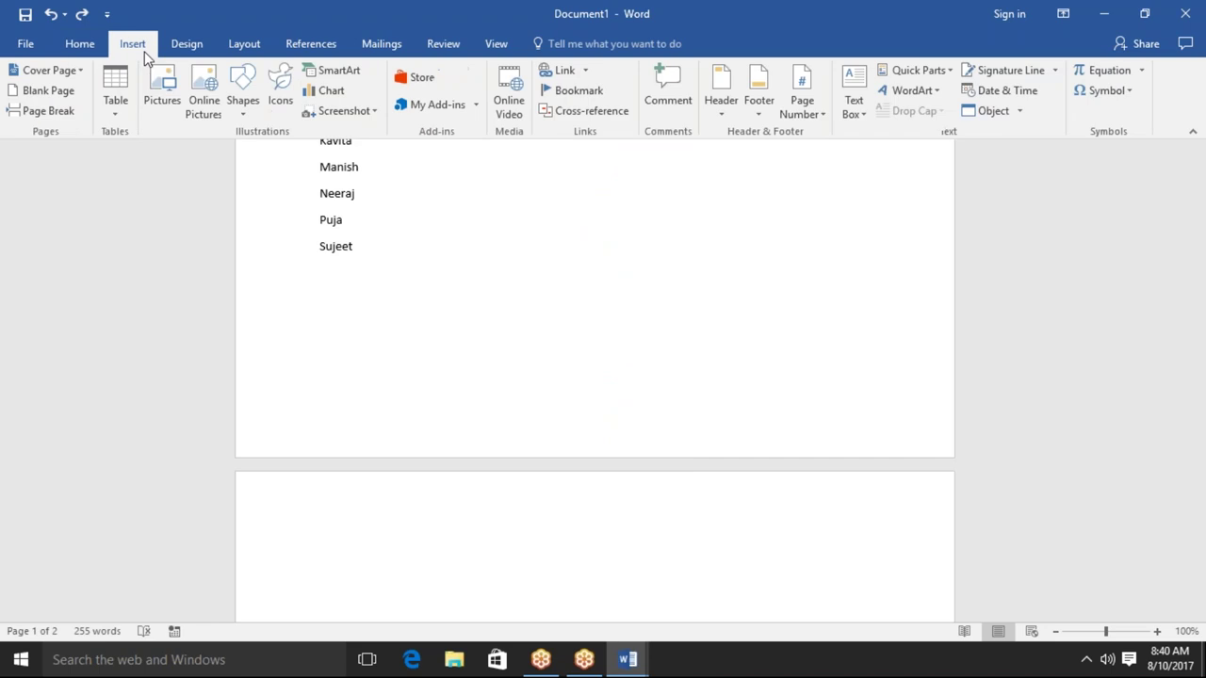
click(111, 115)
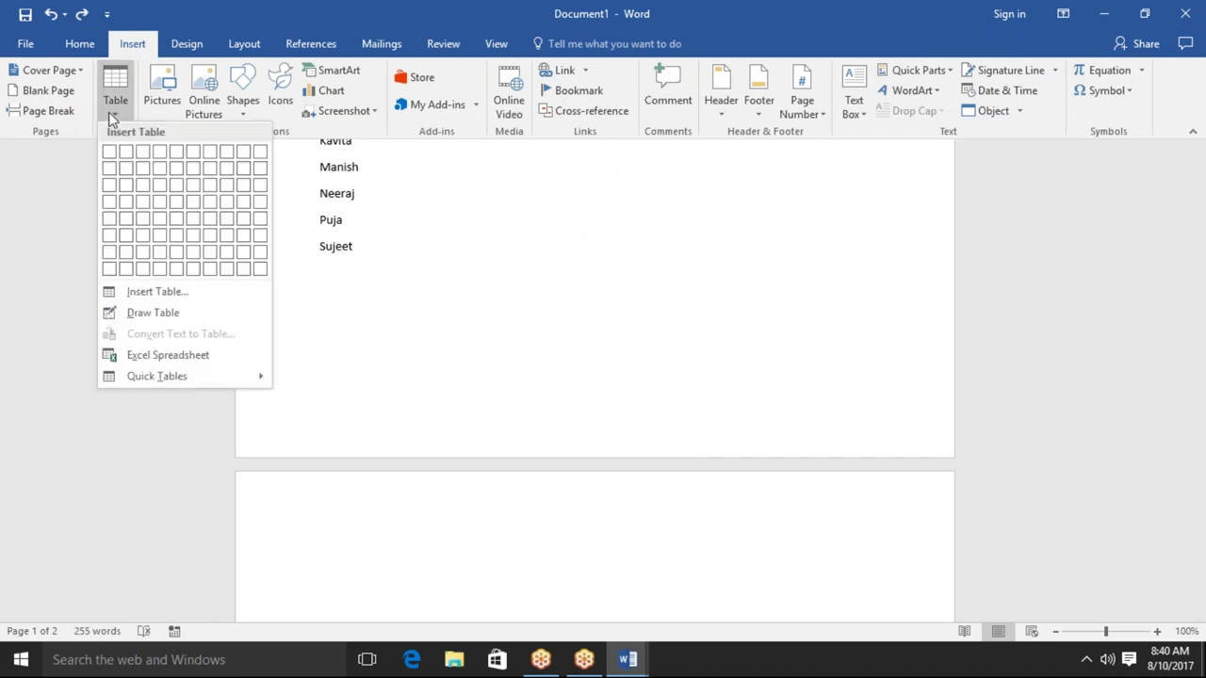
click(157, 192)
click(229, 369)
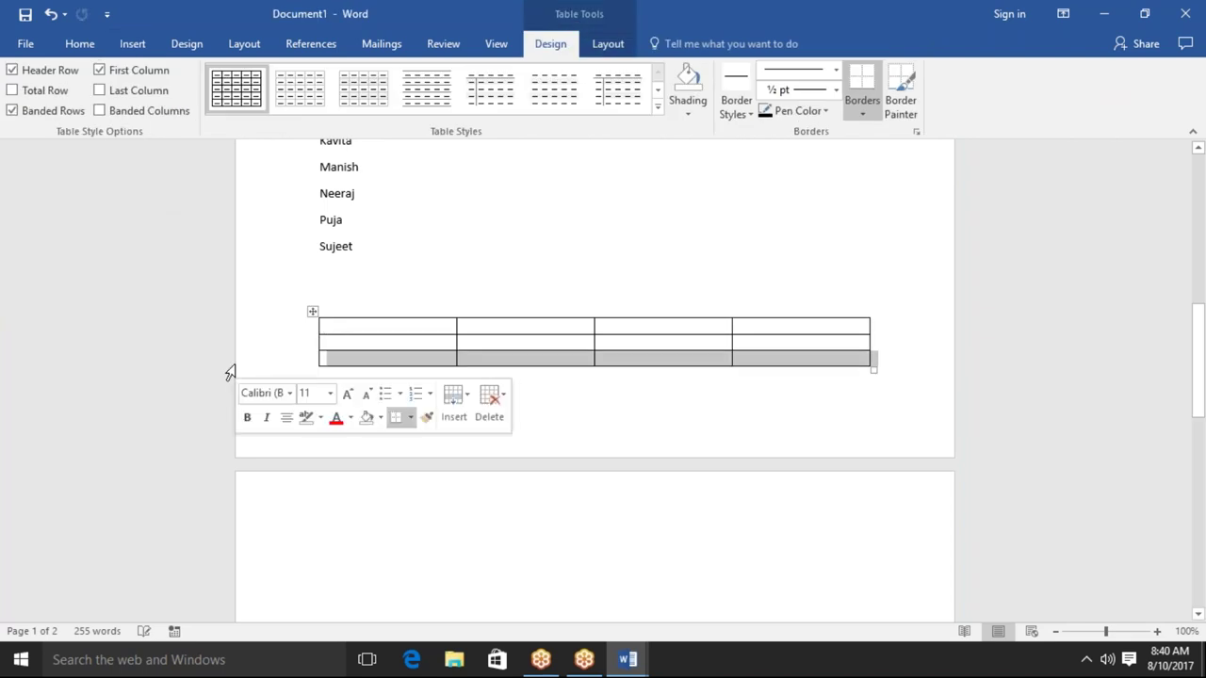
click(466, 358)
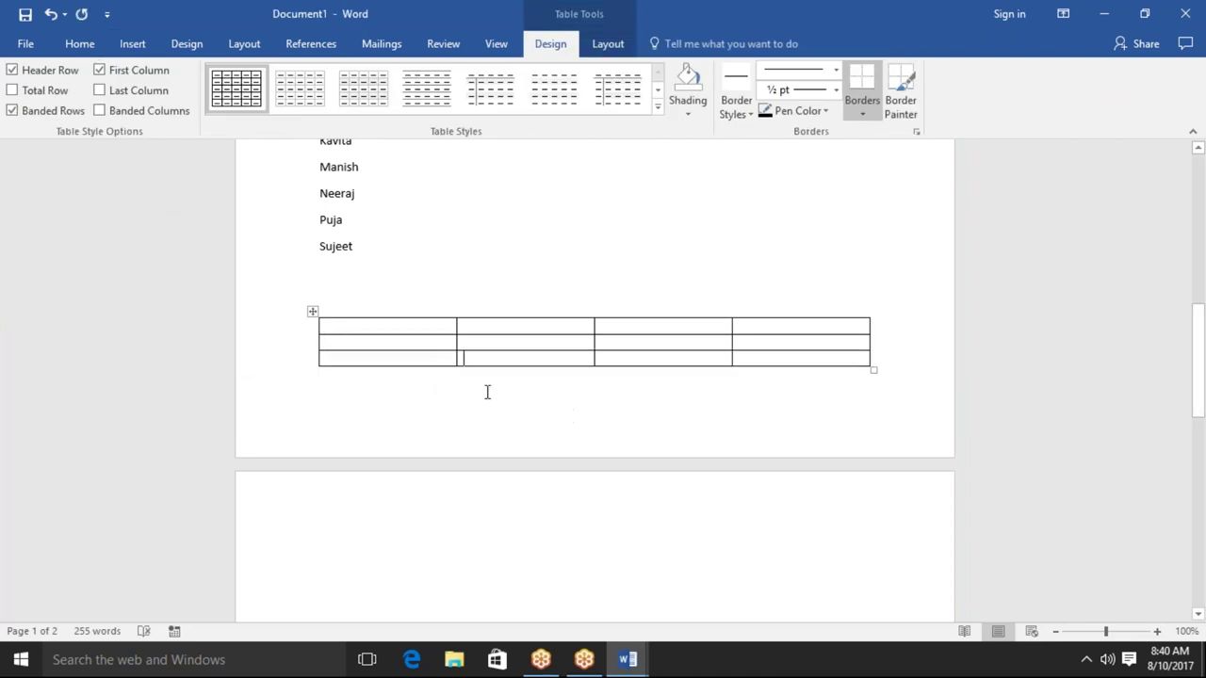
click(442, 326)
Fill the table's header row with Name, City, Area and Mark
text(Name)
key(Tab)
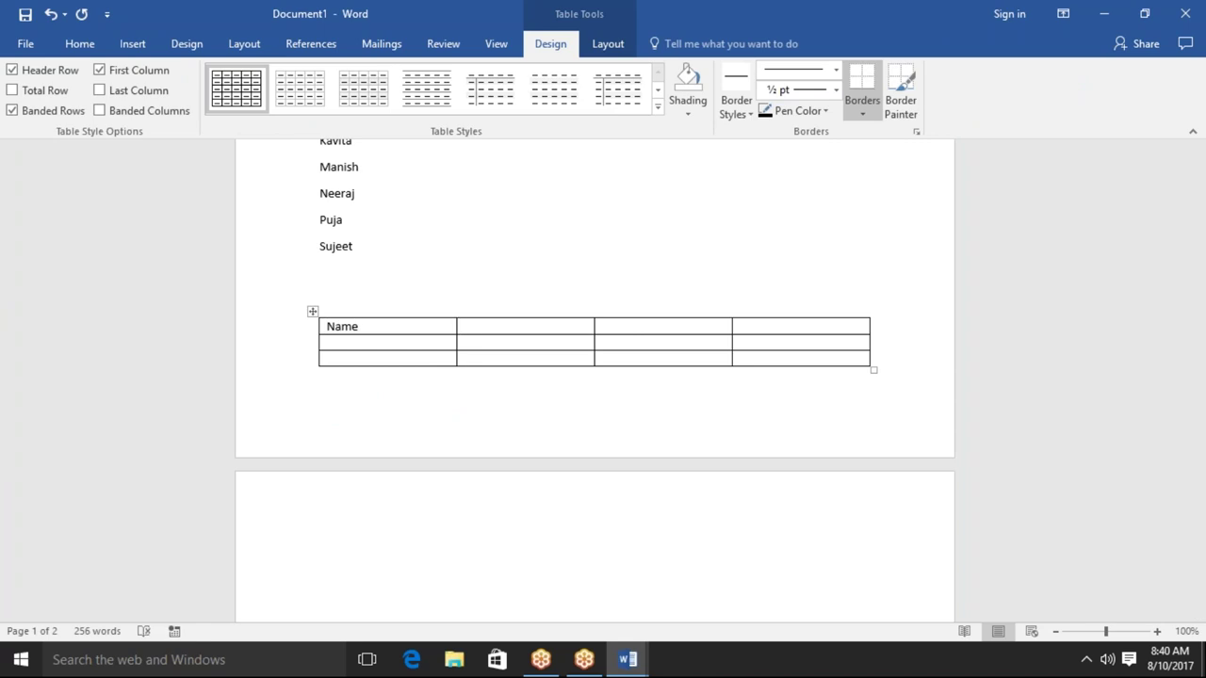
text(ty)
text(Area)
text(Mar)
click(83, 48)
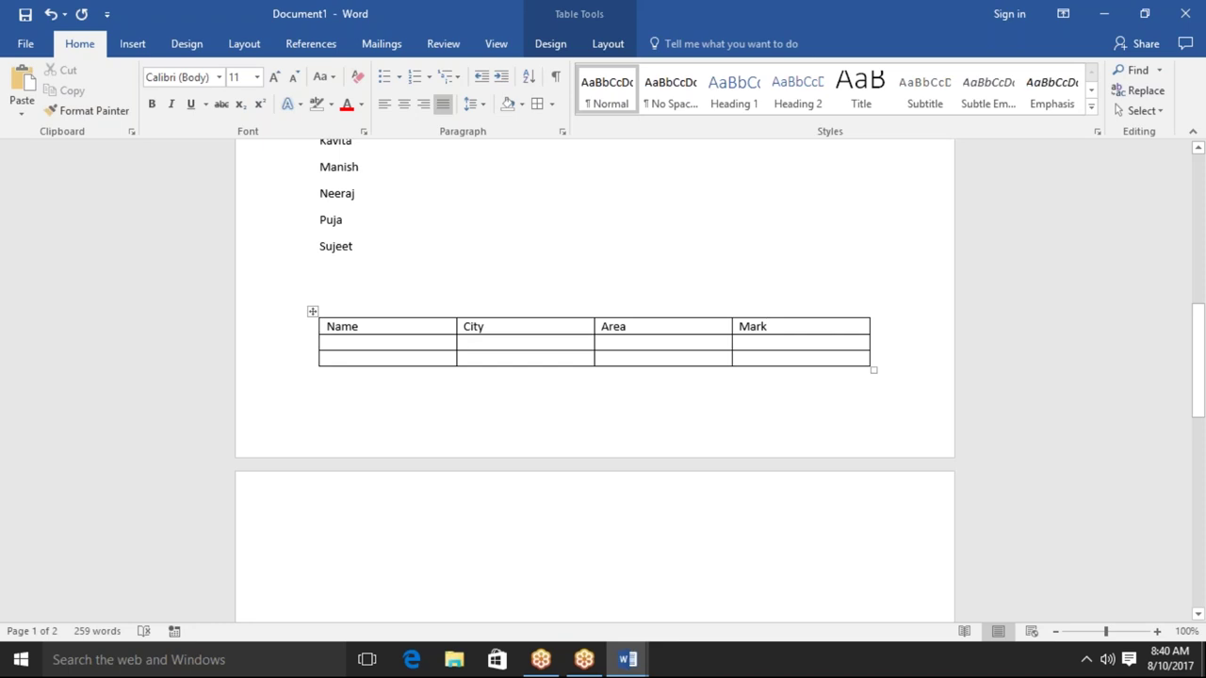
Select the whole table and apply Outside Borders to it
click(313, 311)
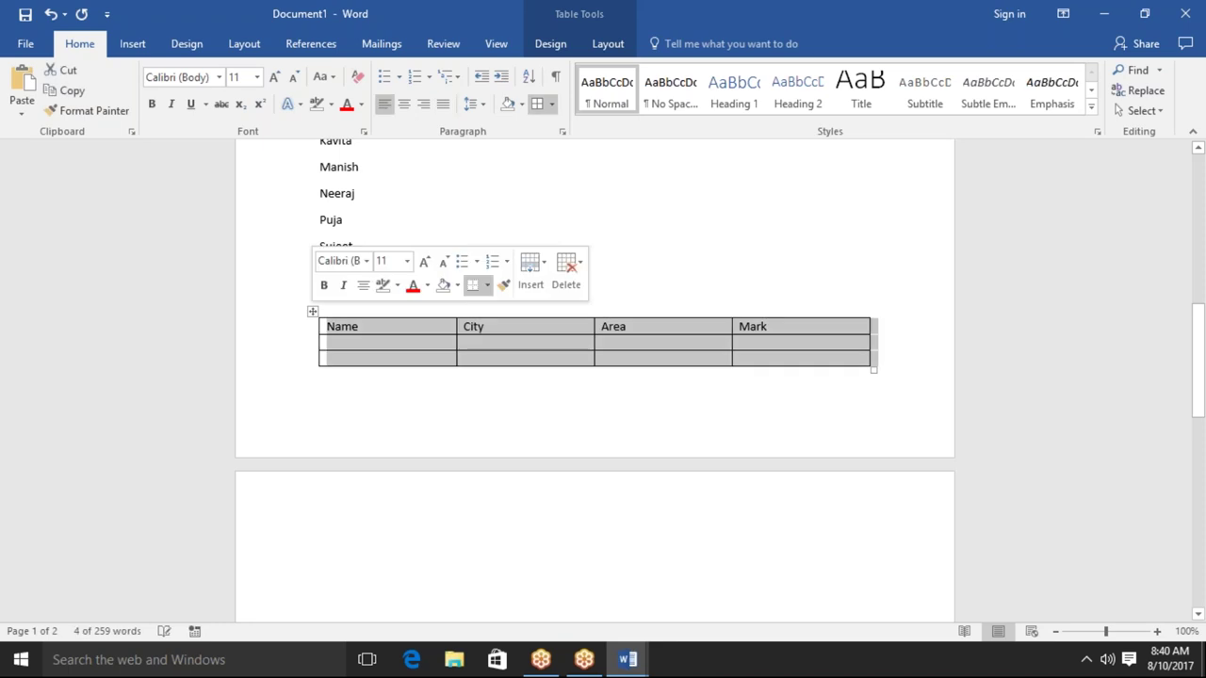
click(553, 108)
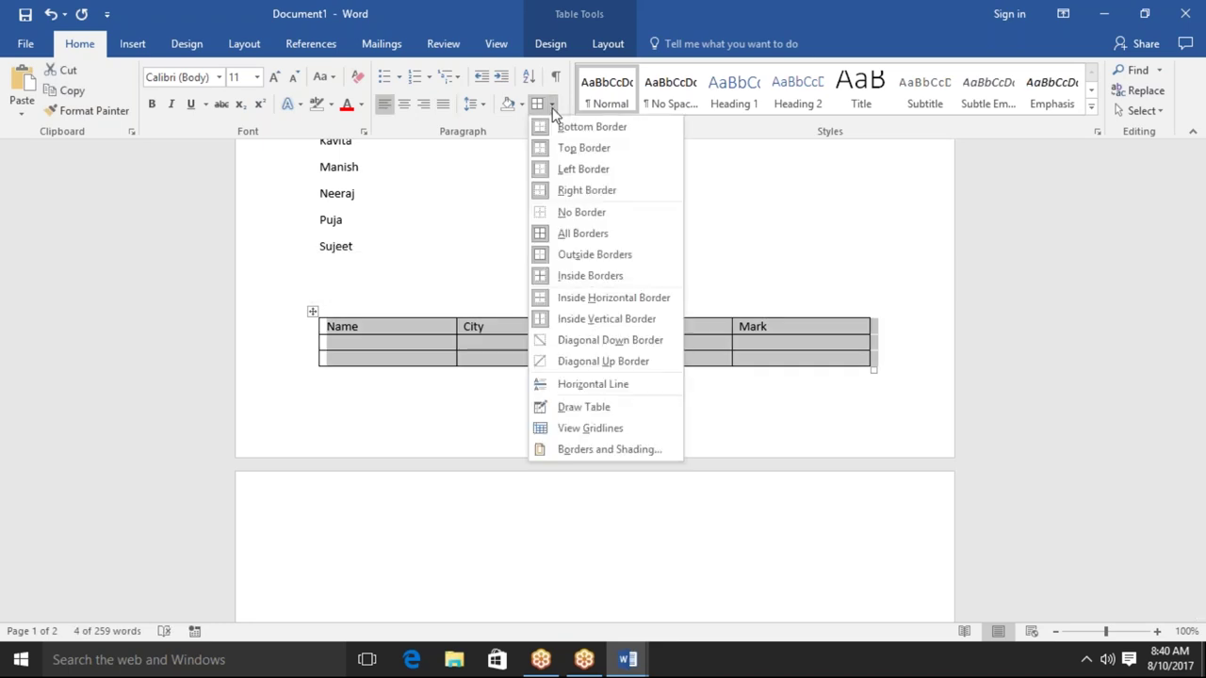
click(566, 252)
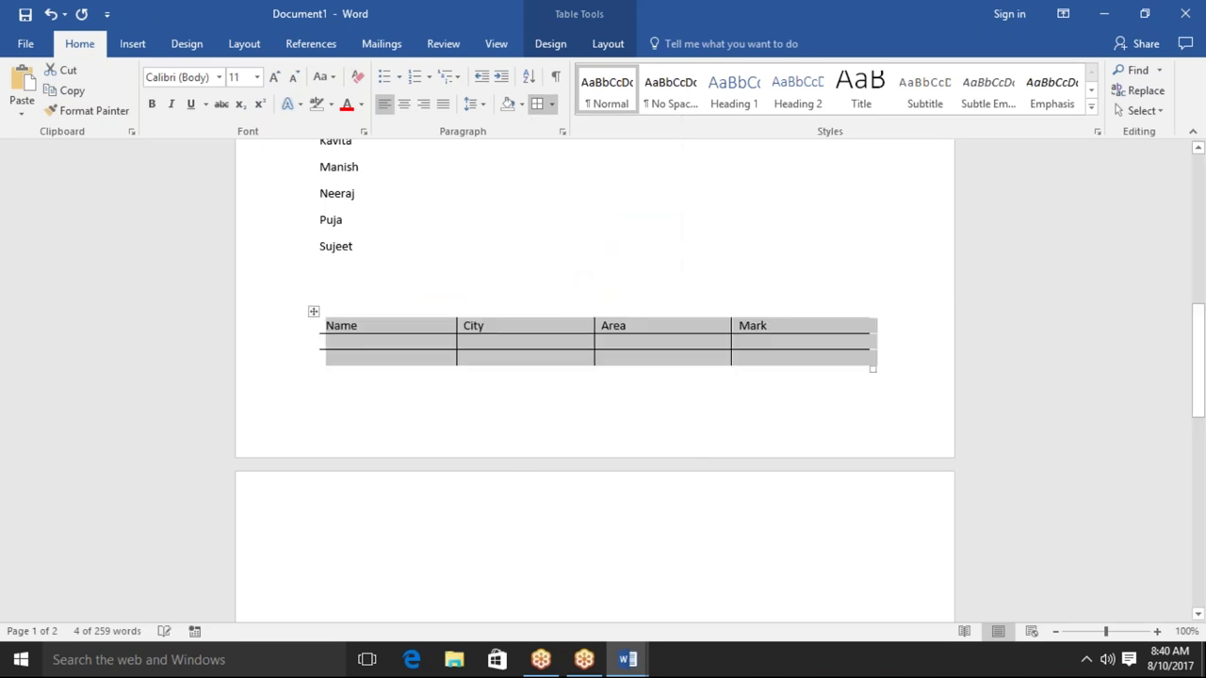
click(559, 272)
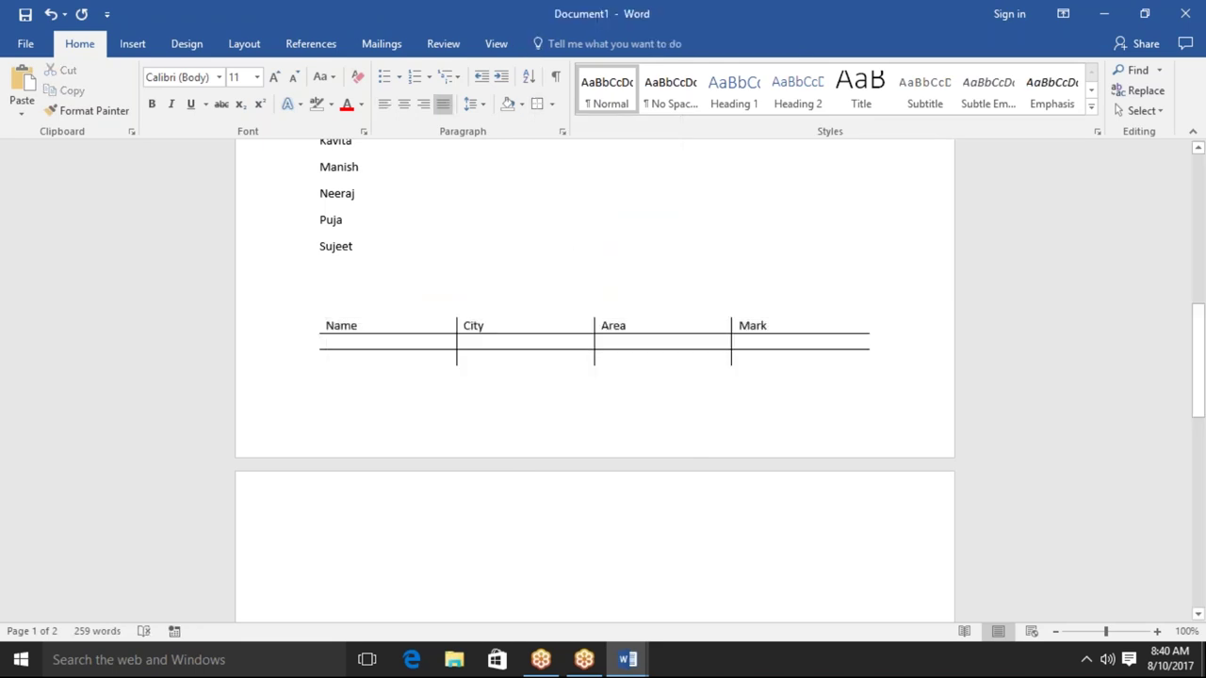
Reselect the table and turn on View Gridlines so dashed gridlines show
click(359, 326)
click(312, 312)
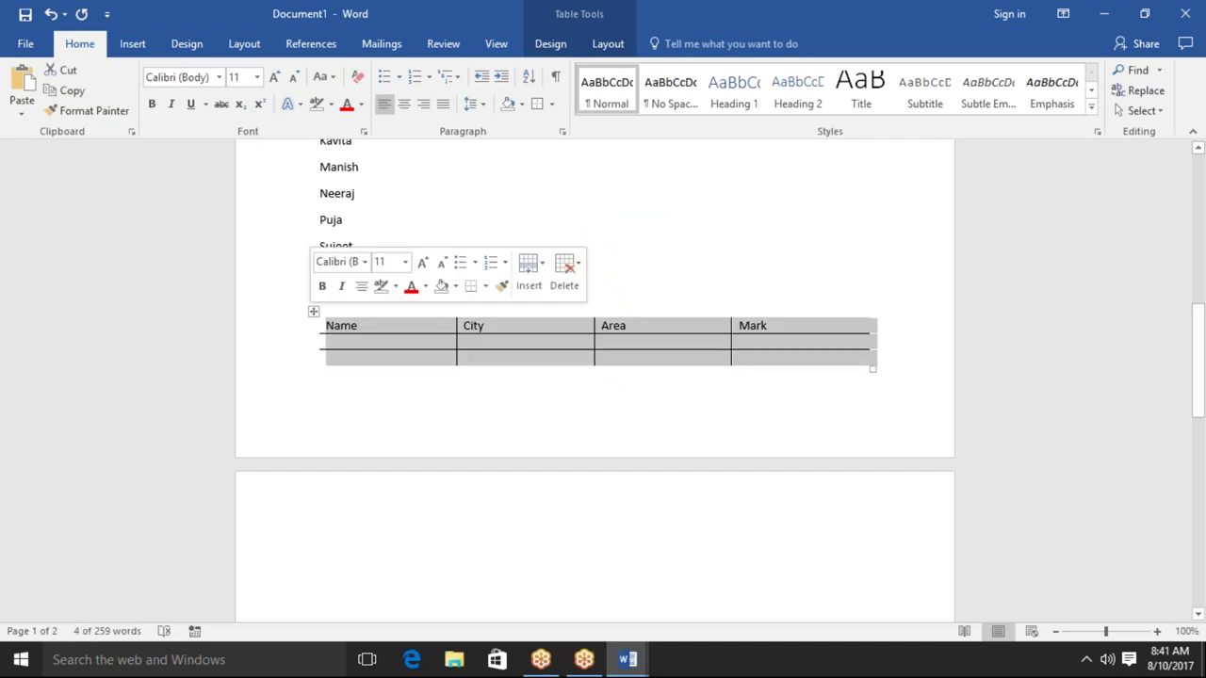
click(553, 105)
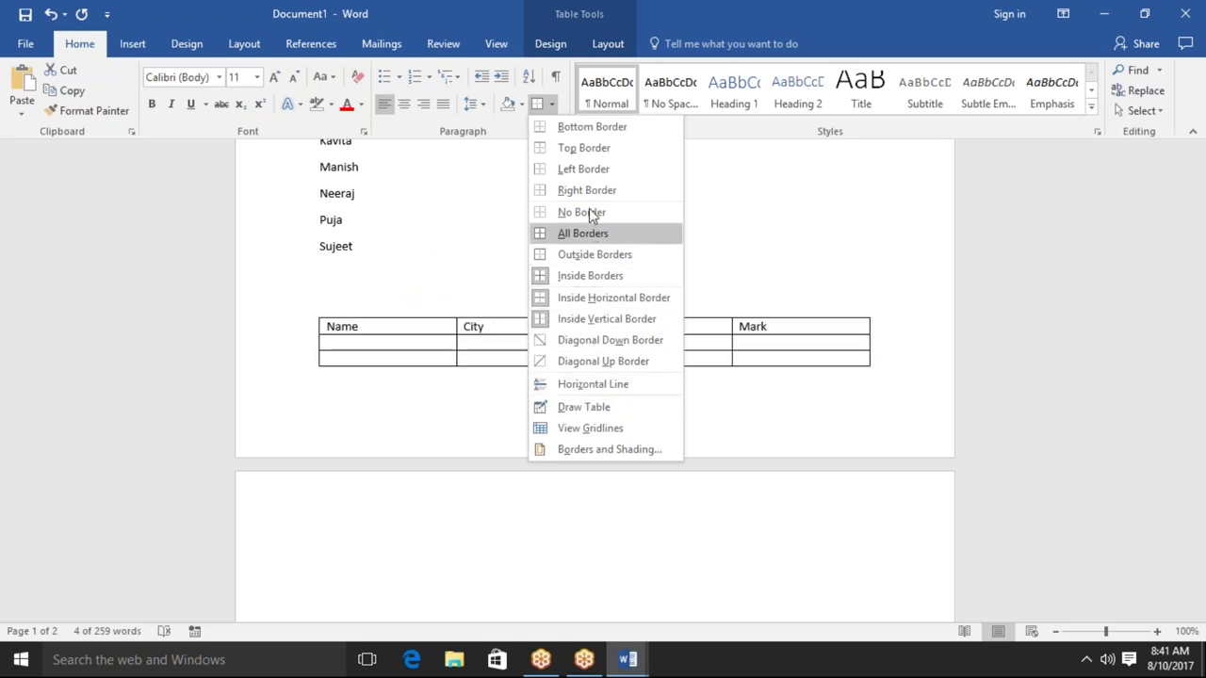
click(591, 431)
click(463, 357)
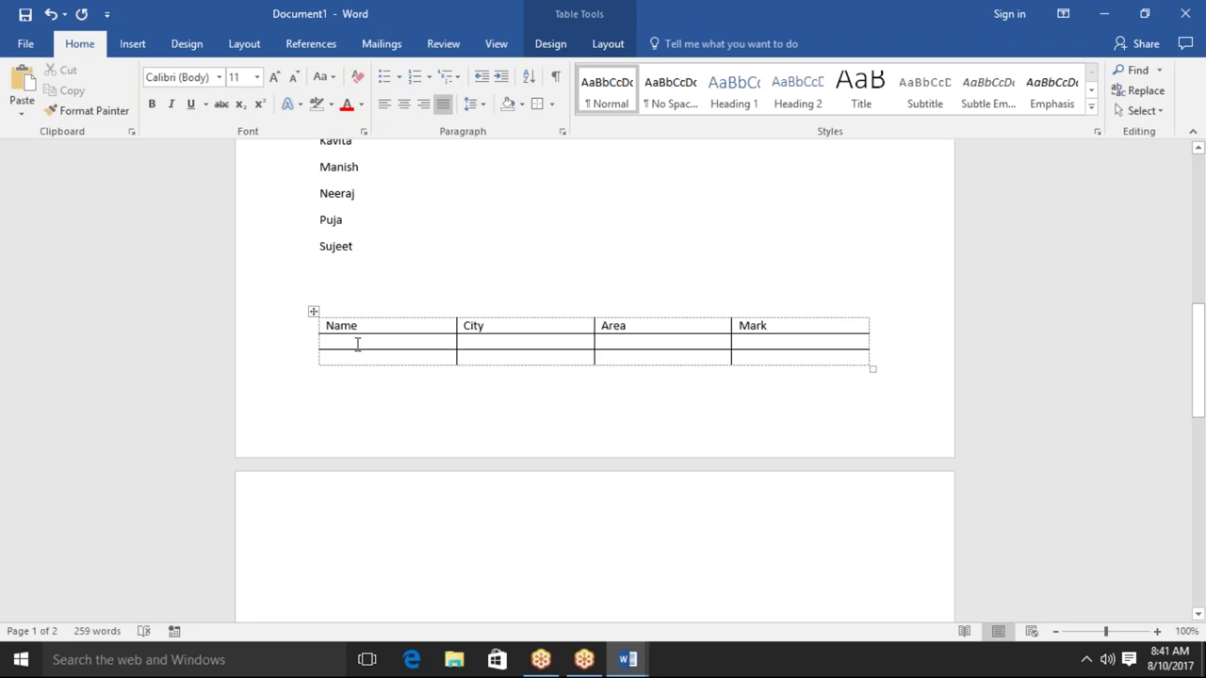
click(314, 312)
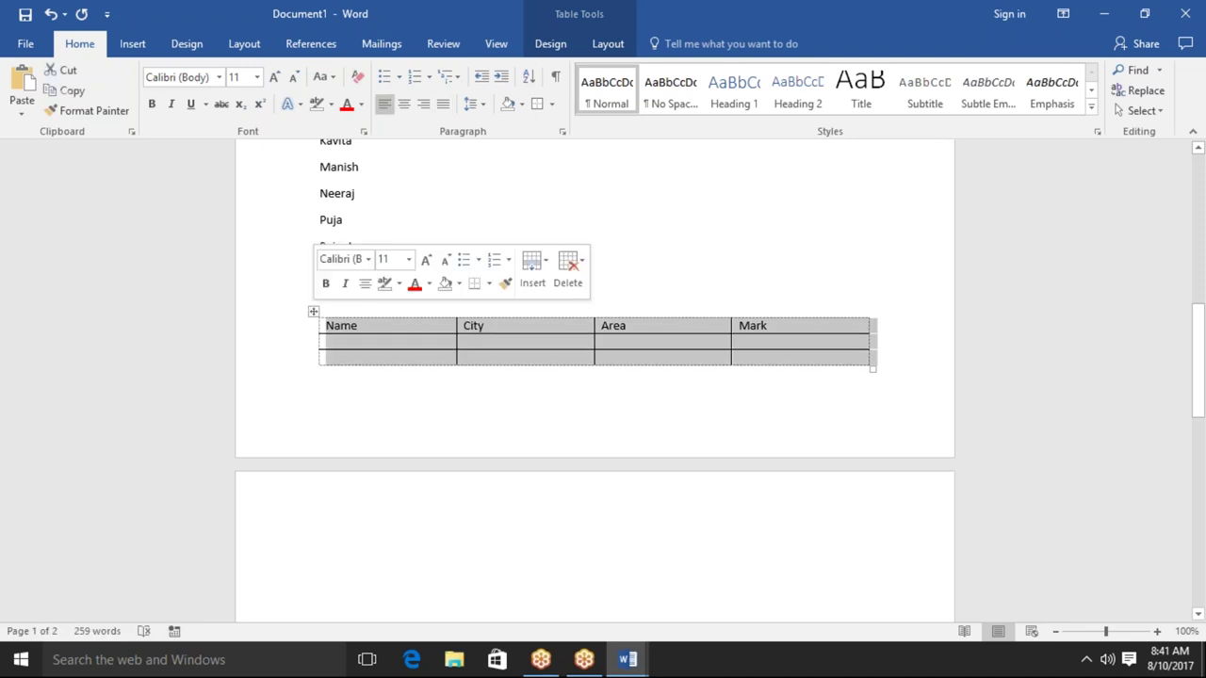
click(546, 167)
click(562, 131)
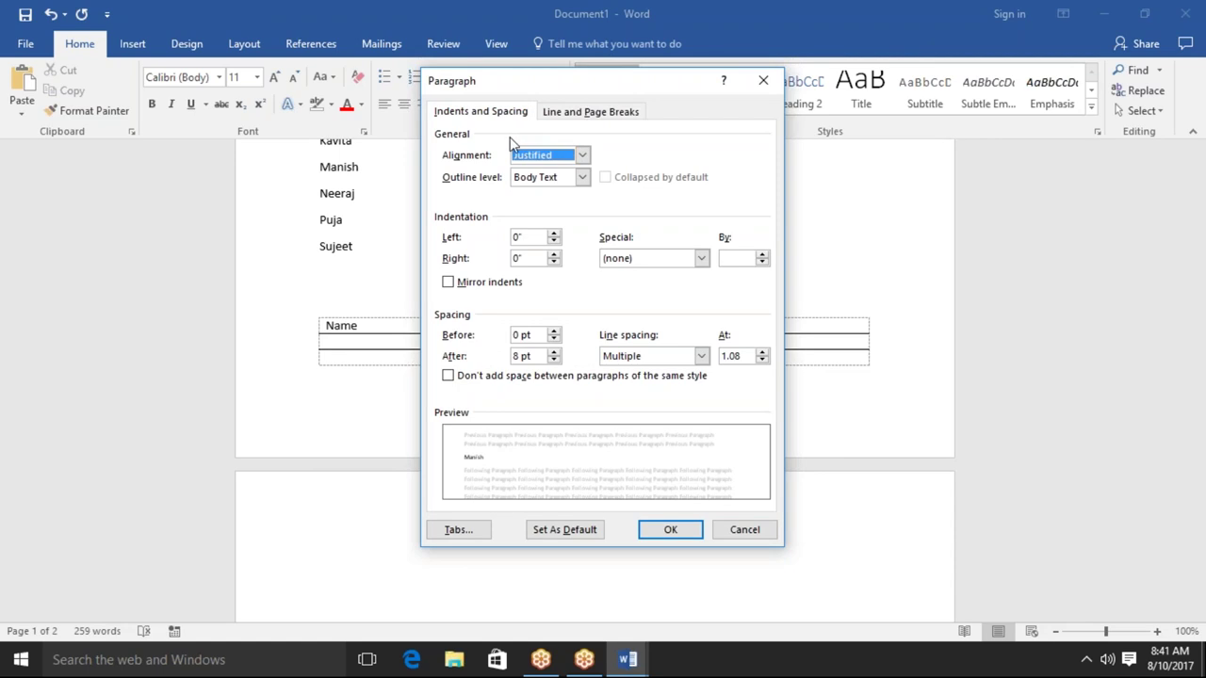
click(566, 112)
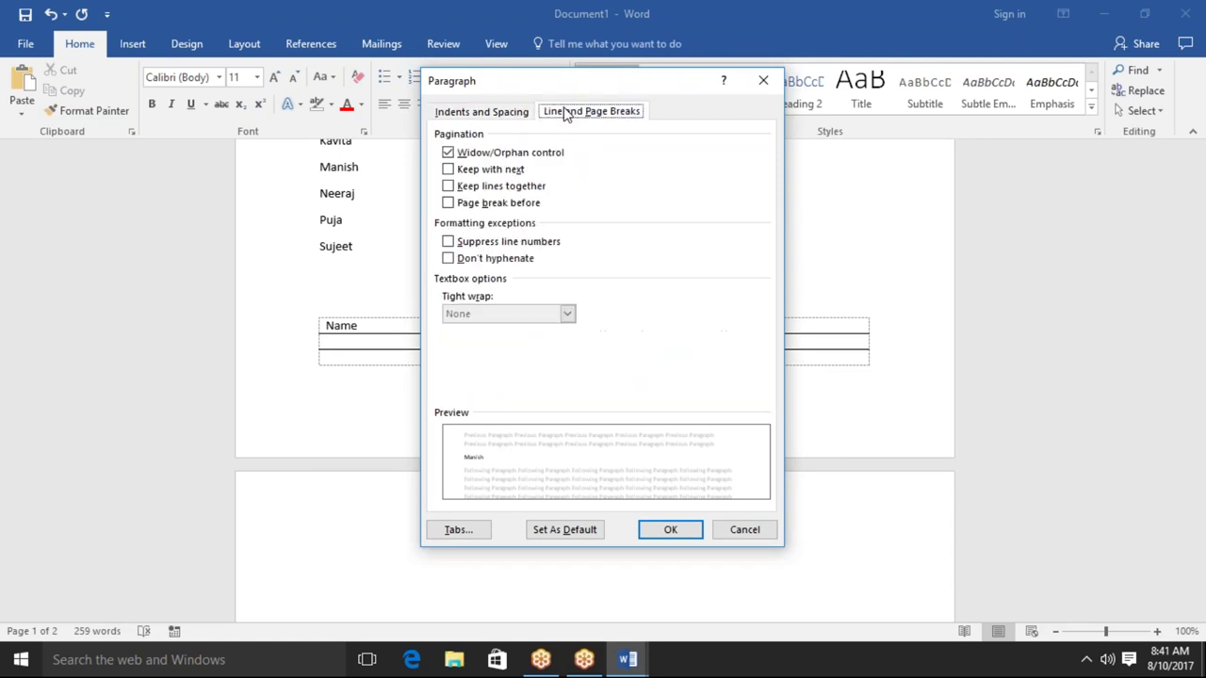
click(501, 118)
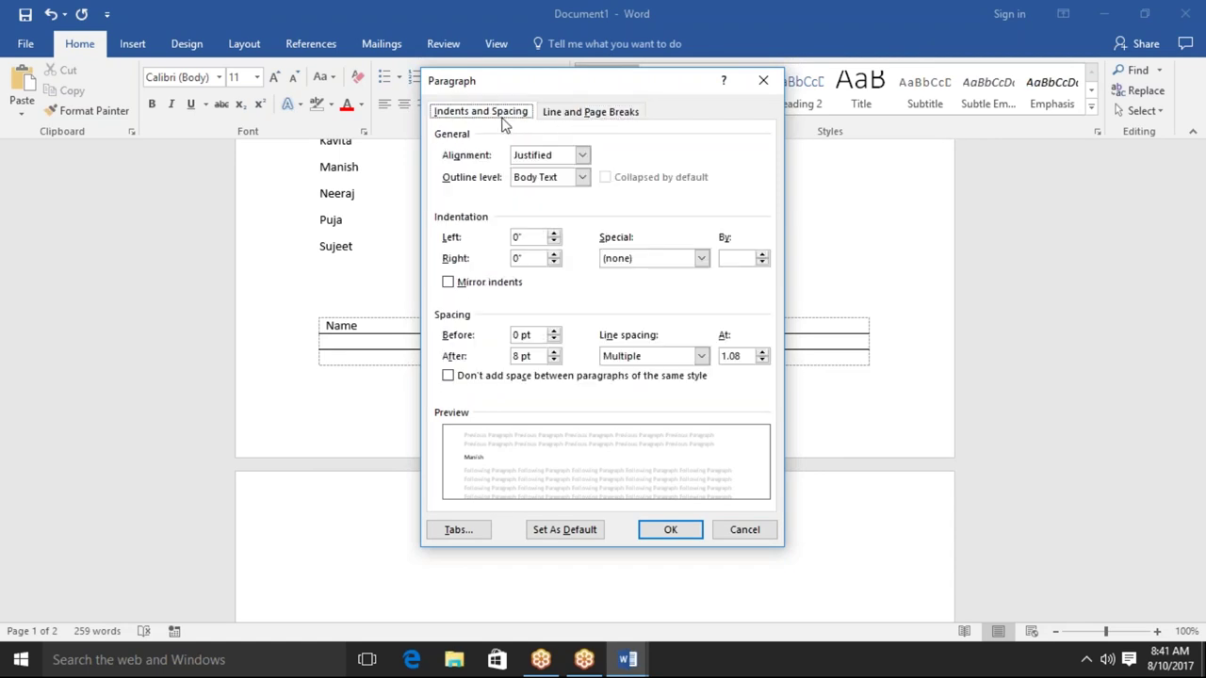
key(Escape)
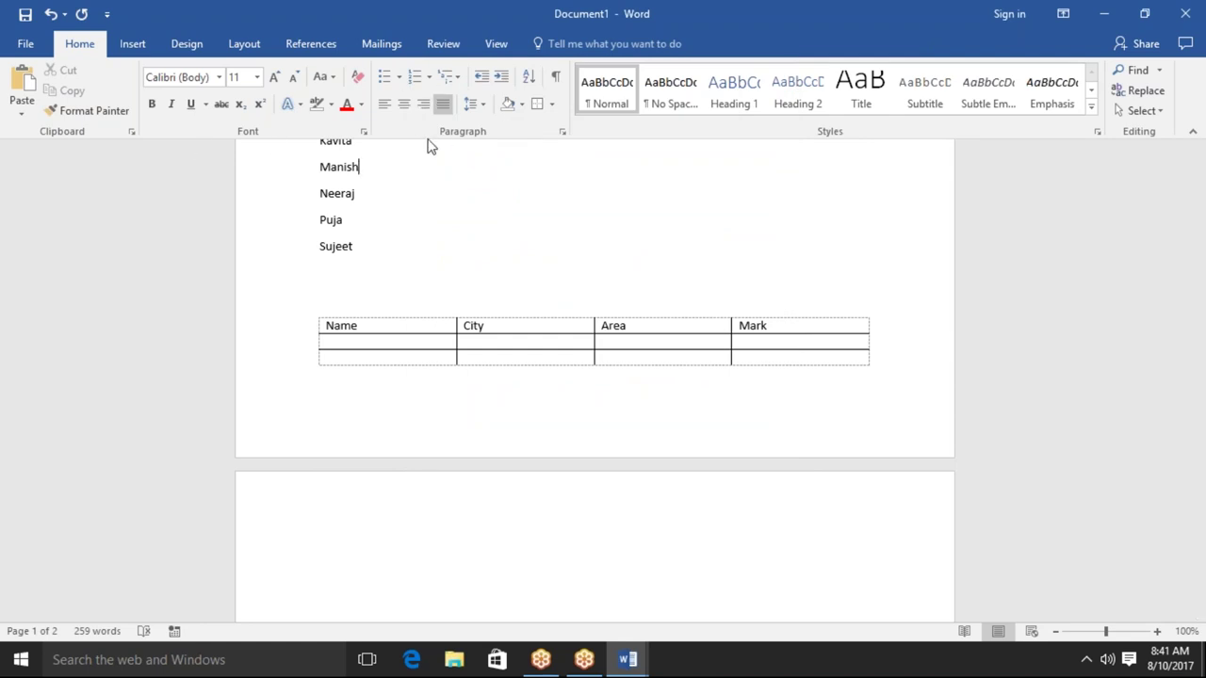
Select the five paragraphs under The Word Document heading and expand the Styles gallery
scroll(429, 146, up, 4)
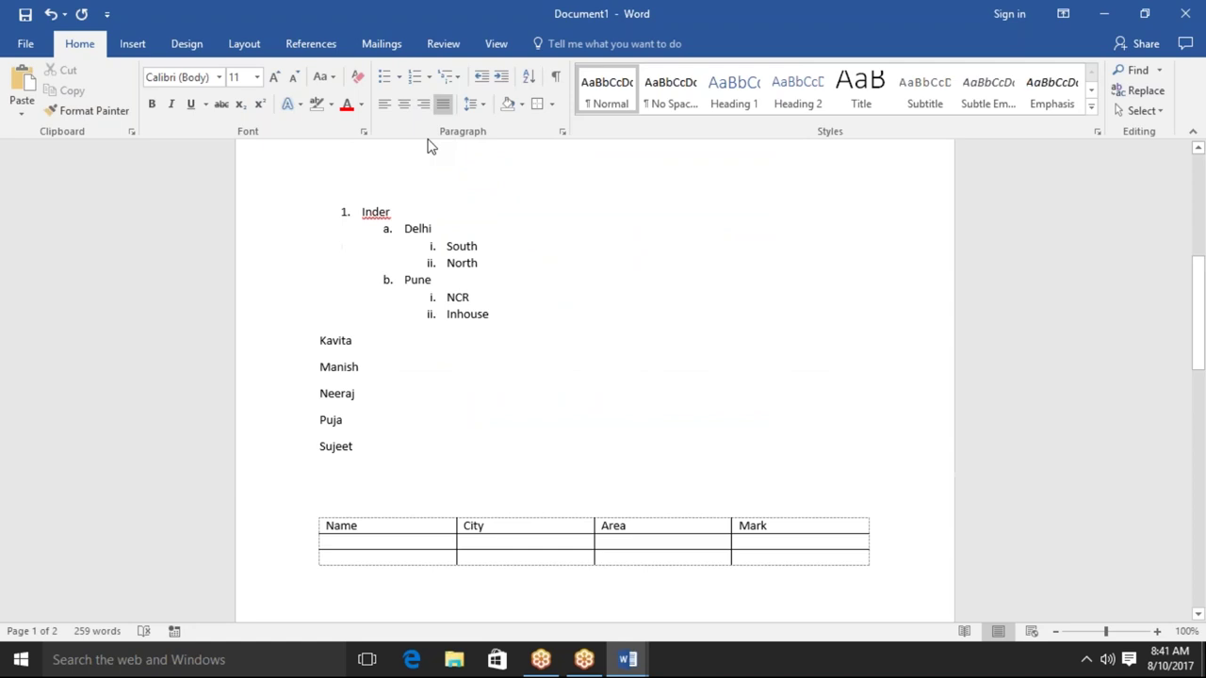
scroll(429, 146, up, 3)
scroll(429, 146, up, 3)
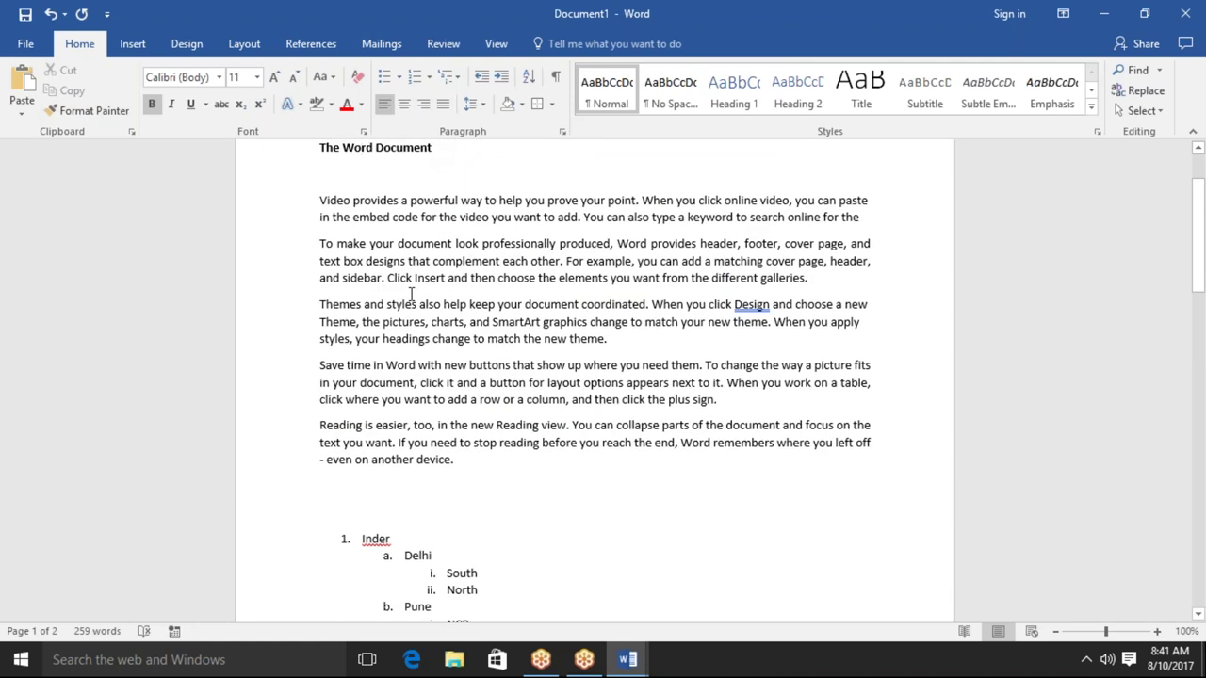
mouse_move(463, 463)
mouse_down()
mouse_move(360, 239)
mouse_move(320, 197)
mouse_up()
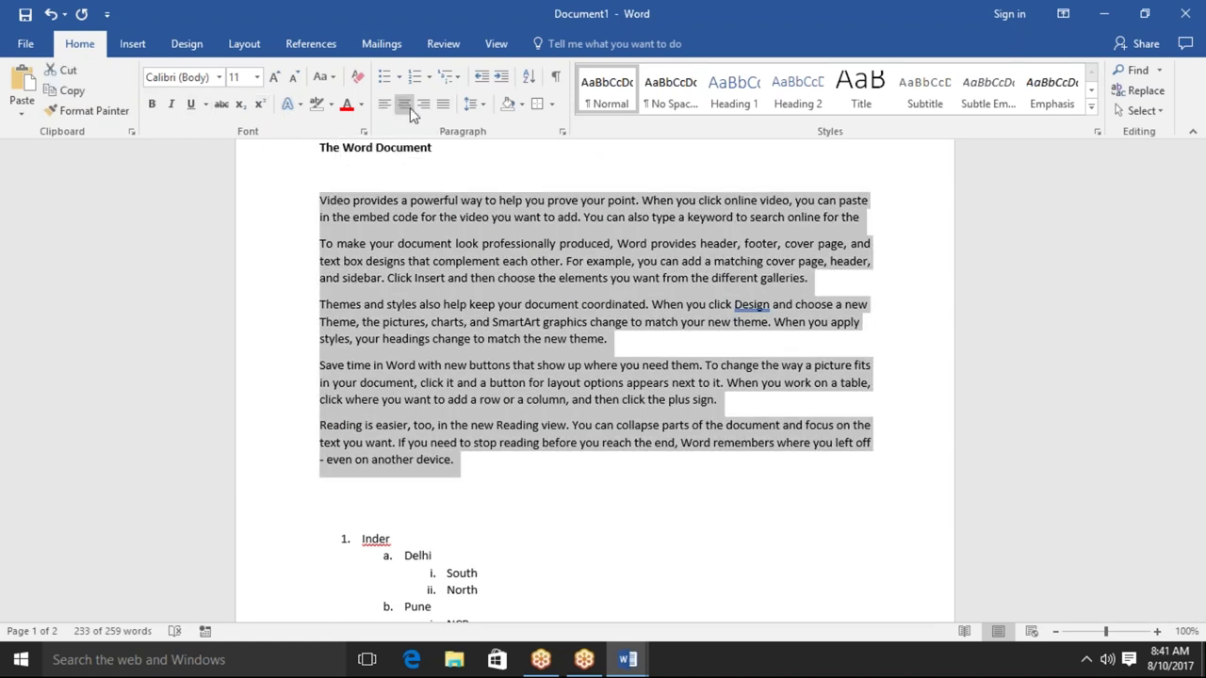
click(1185, 45)
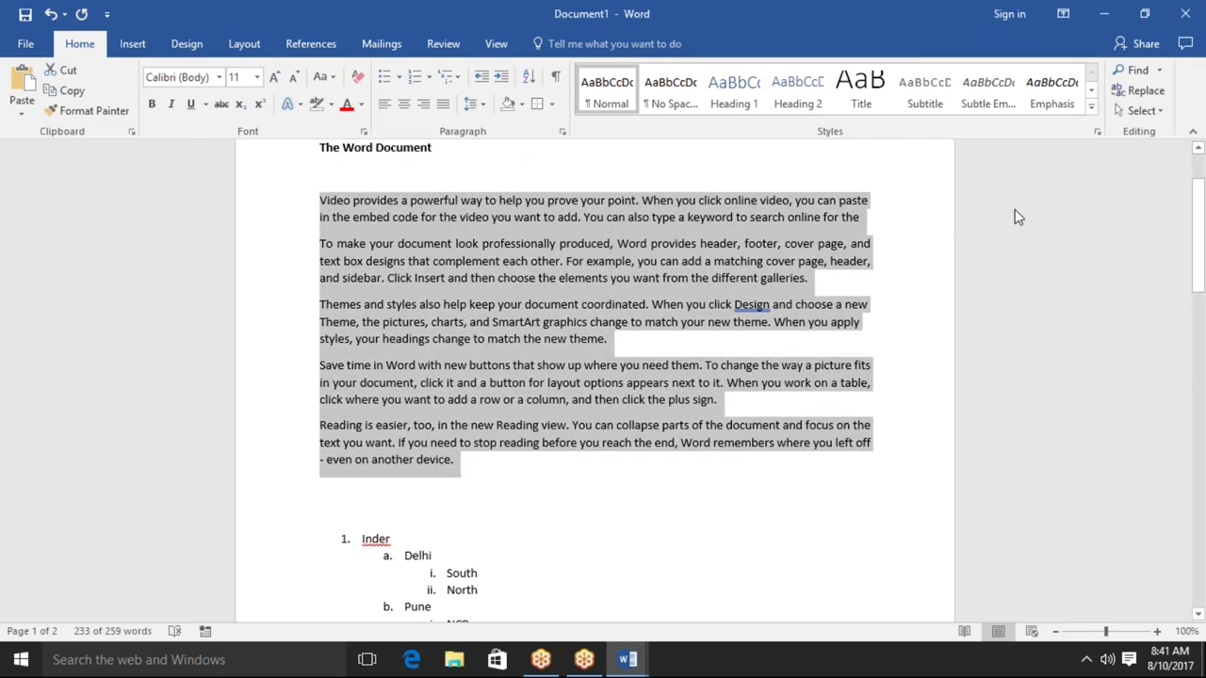
click(1092, 108)
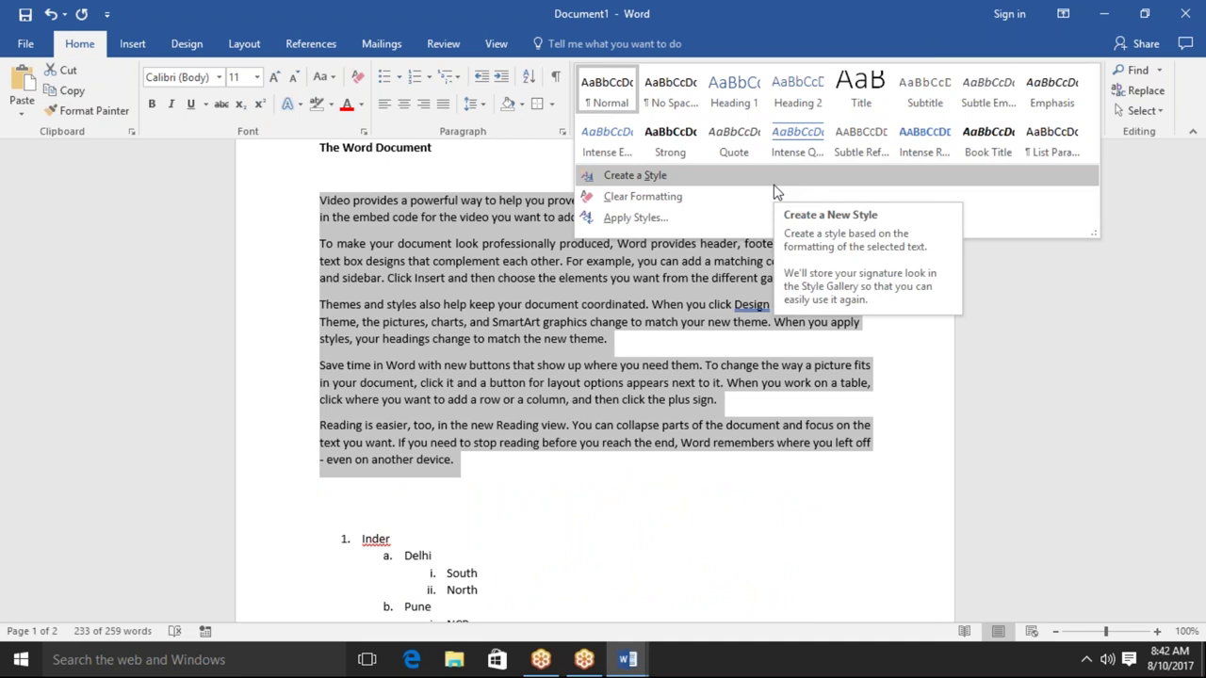
Start Create a Style, check its Modify and Format options, then cancel without saving
click(774, 186)
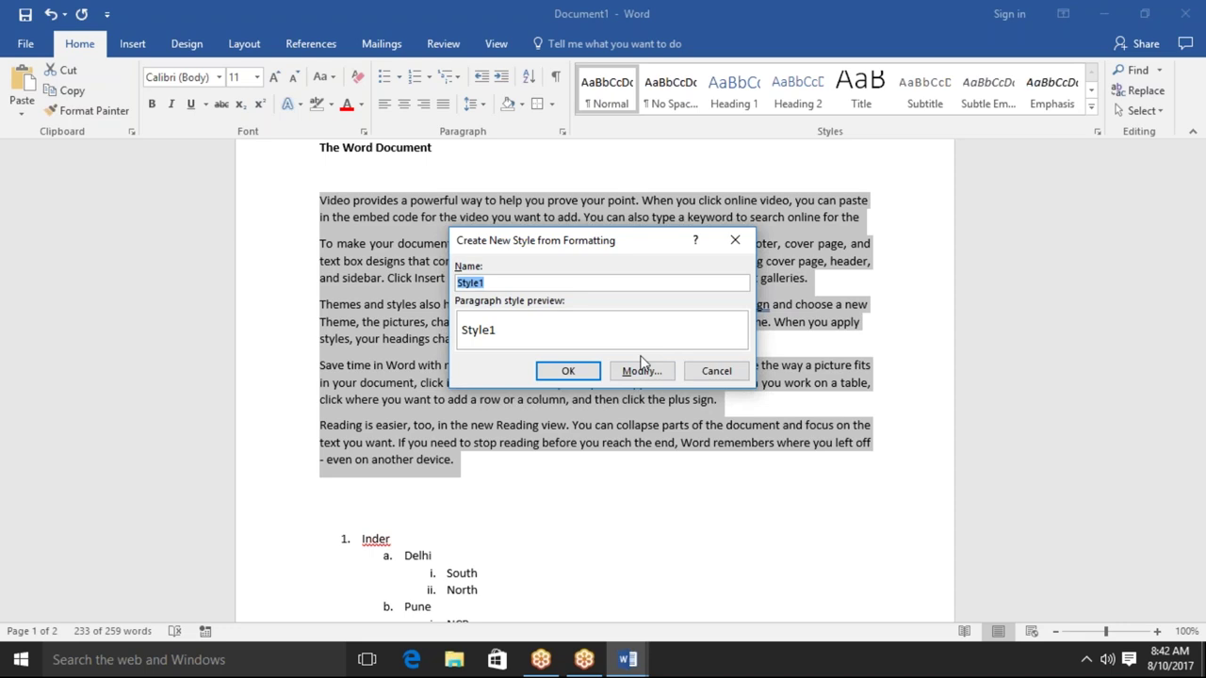
click(640, 372)
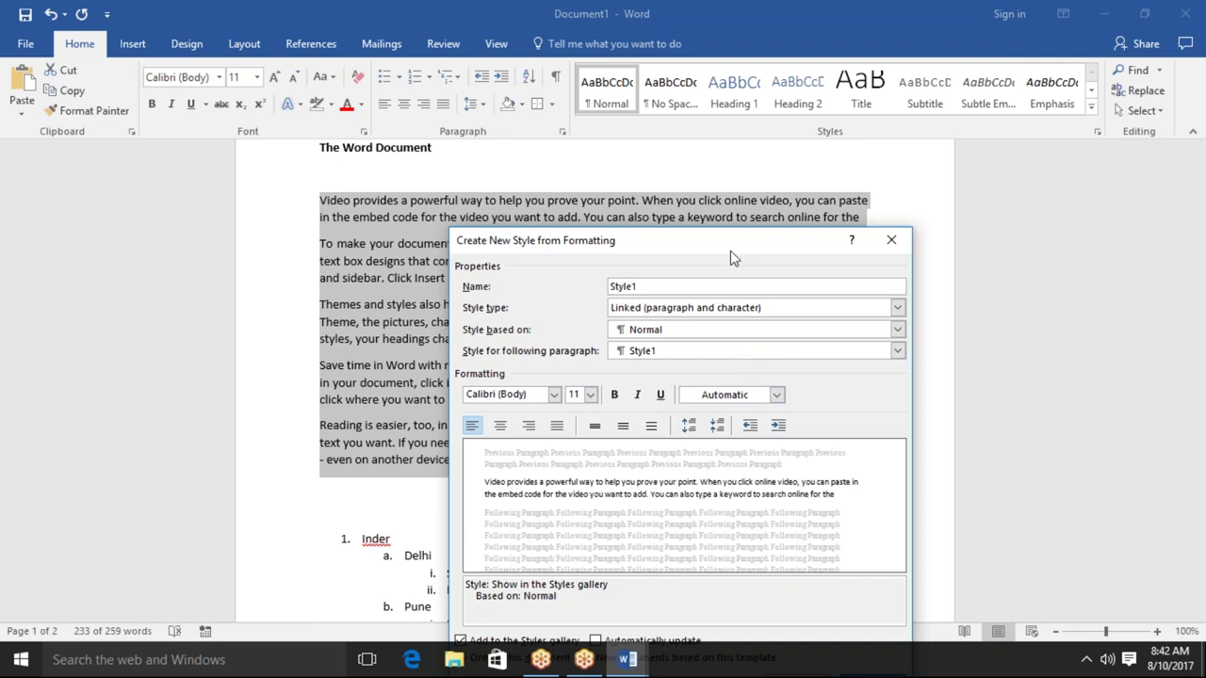
drag(728, 246, 658, 160)
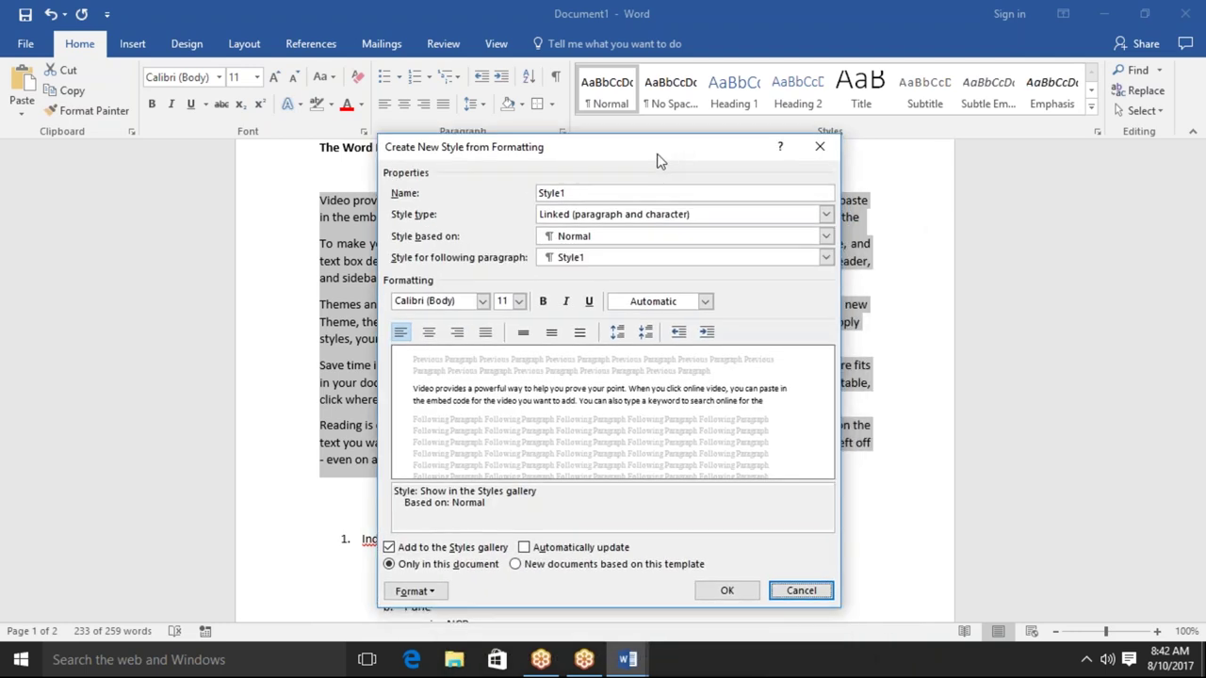
click(418, 591)
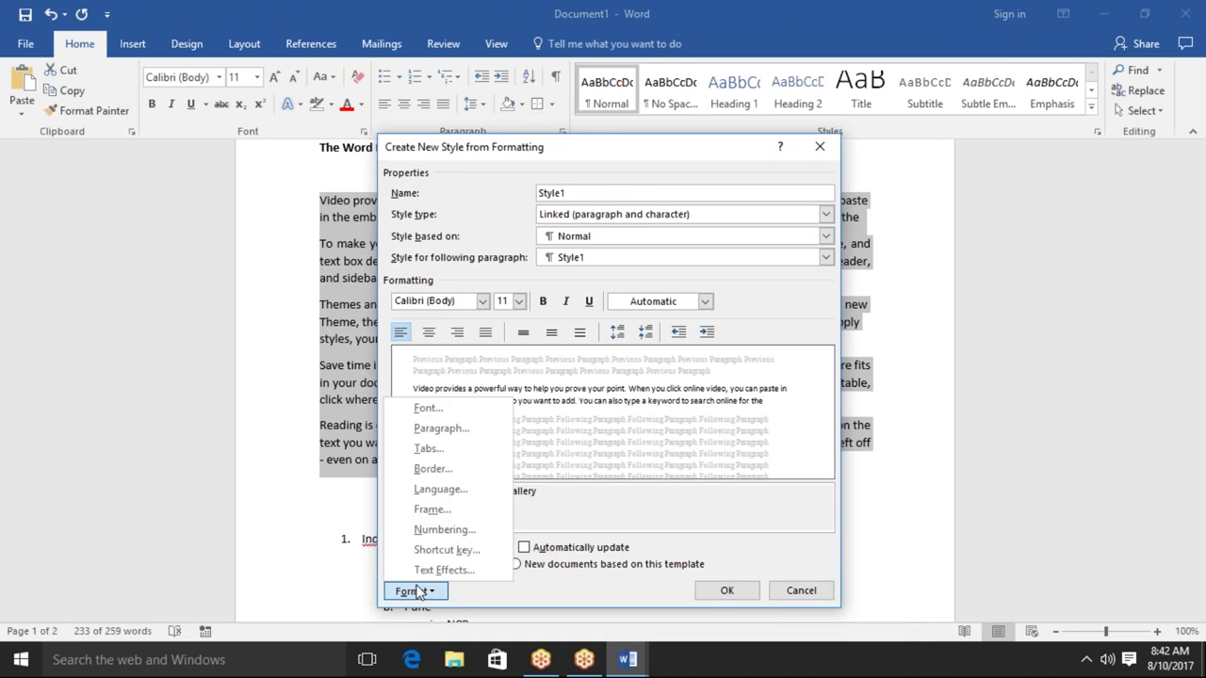
click(418, 592)
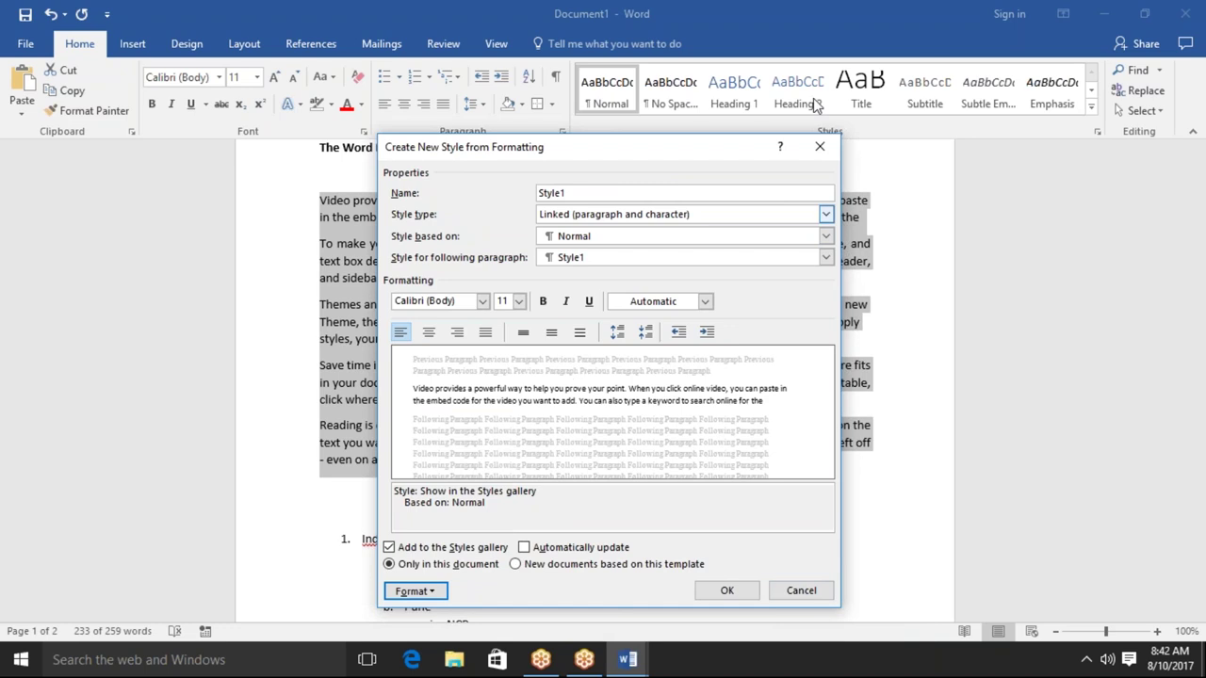
click(820, 148)
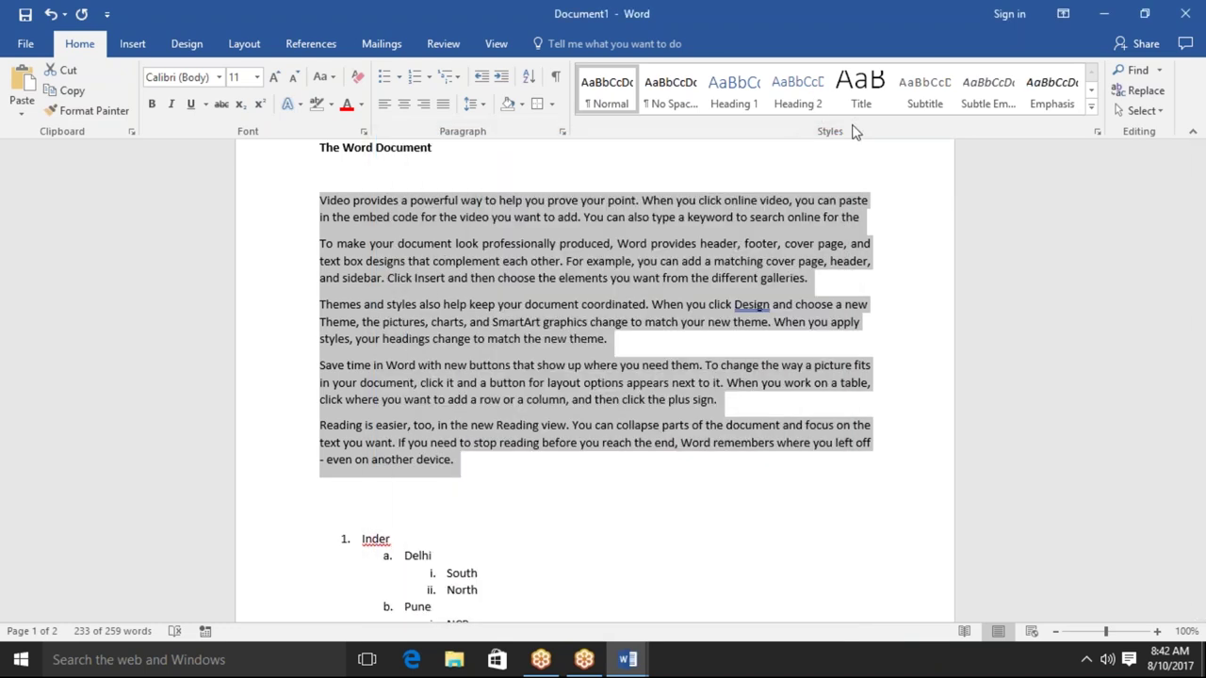
click(732, 322)
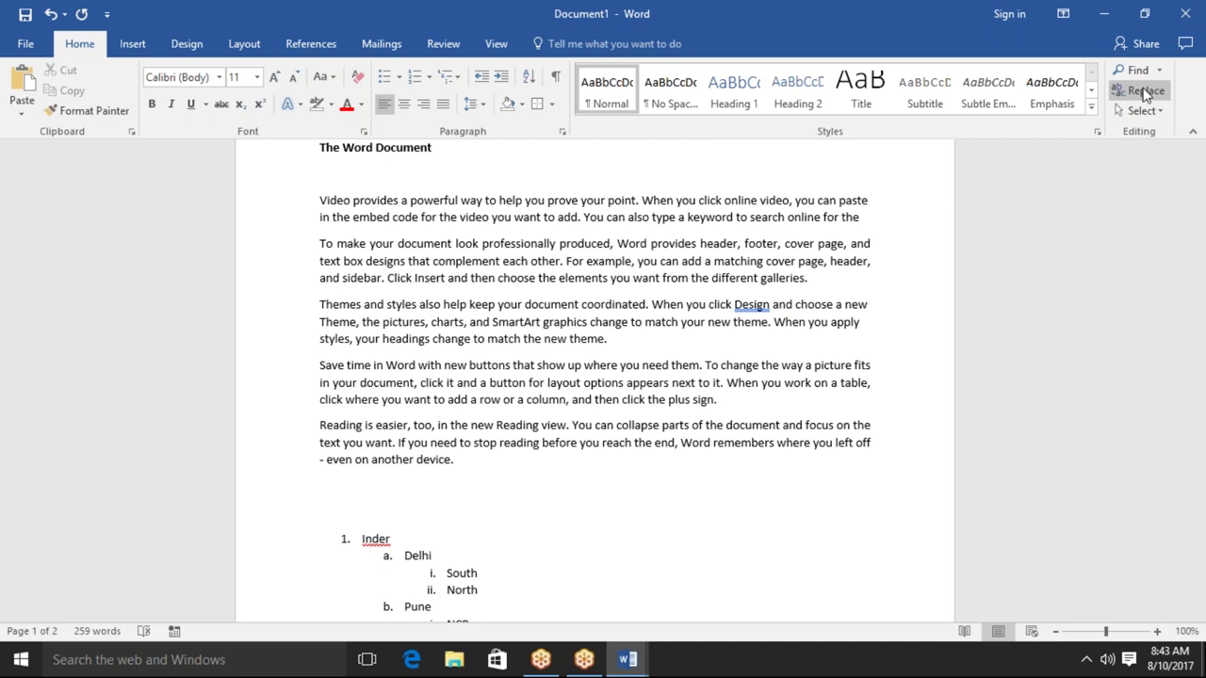
Search the document for 'puja' in the Navigation pane and jump to the Puja entry
click(1143, 80)
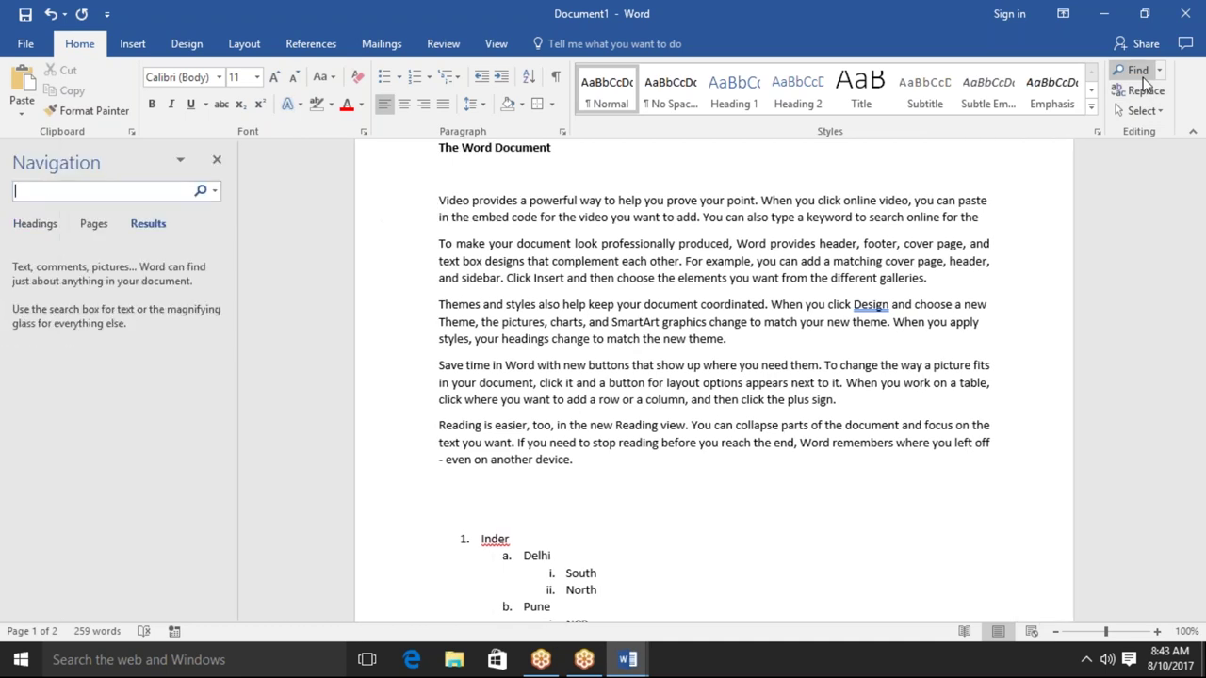
text(p)
text(uja)
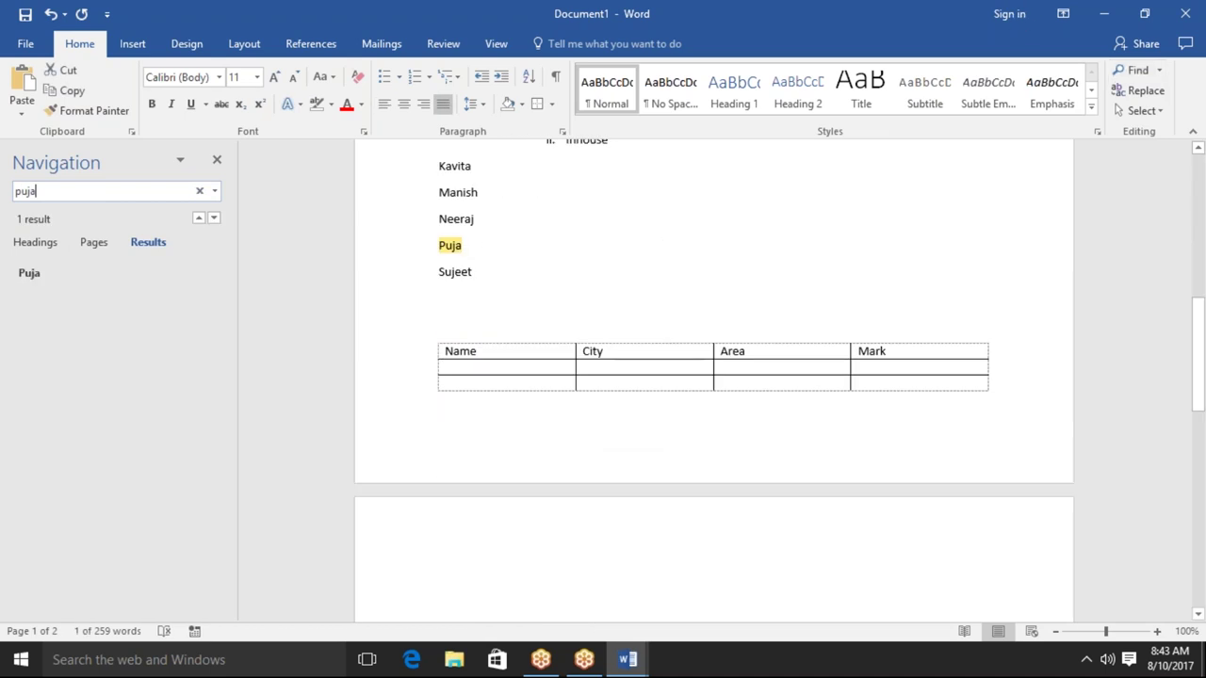
click(29, 275)
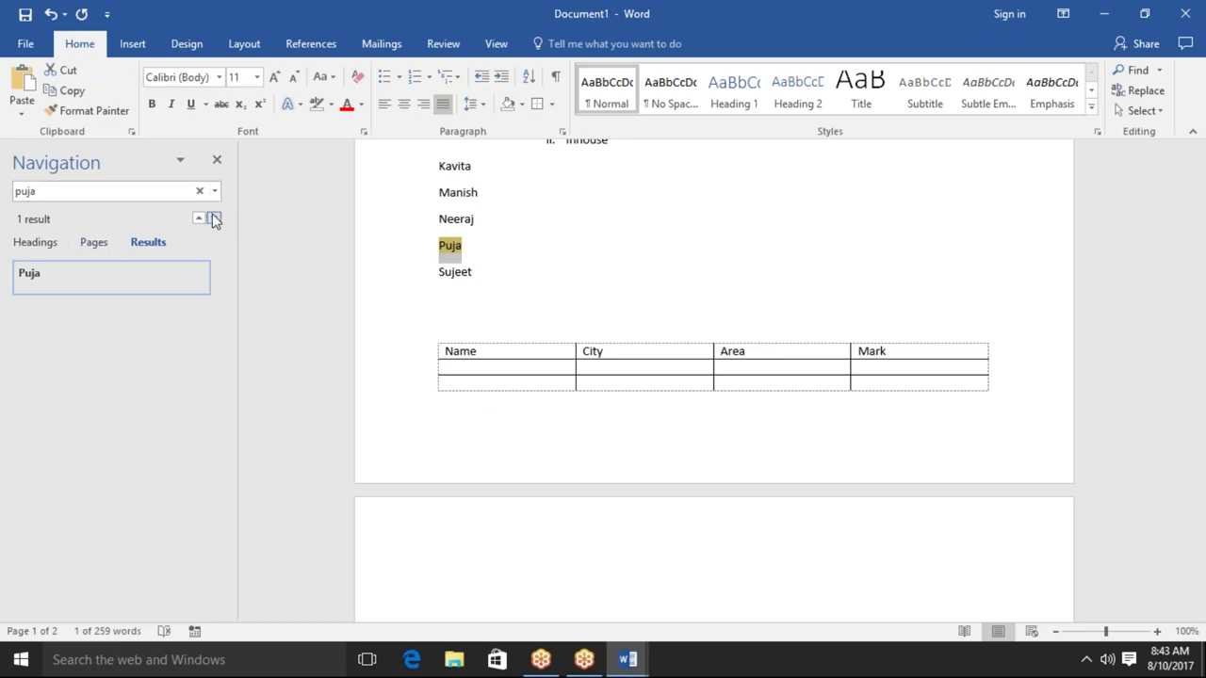
click(217, 159)
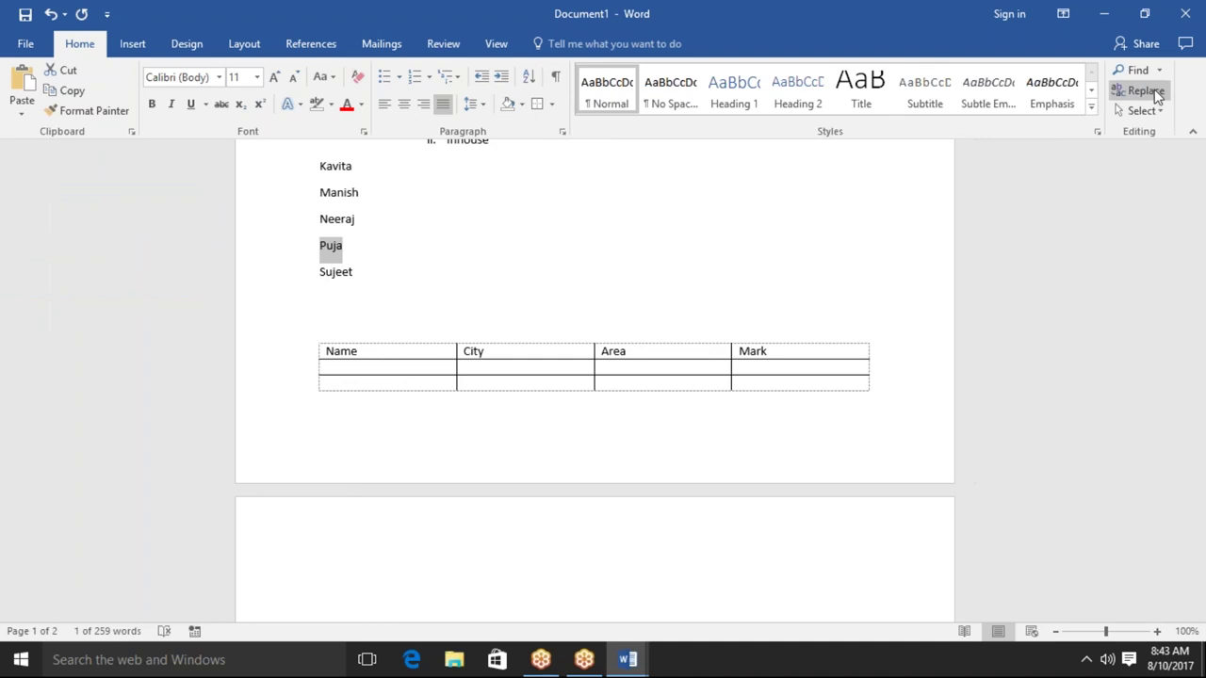
key(ctrl+f)
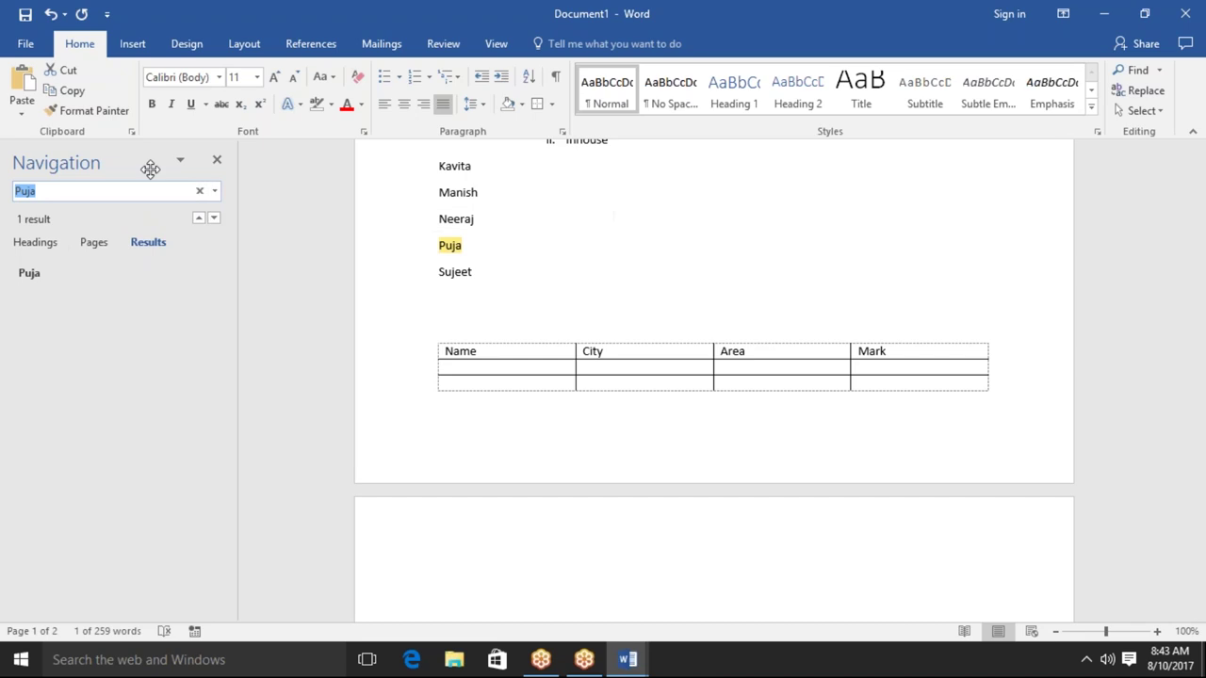
Clear the Puja search results and close the Navigation pane
click(179, 165)
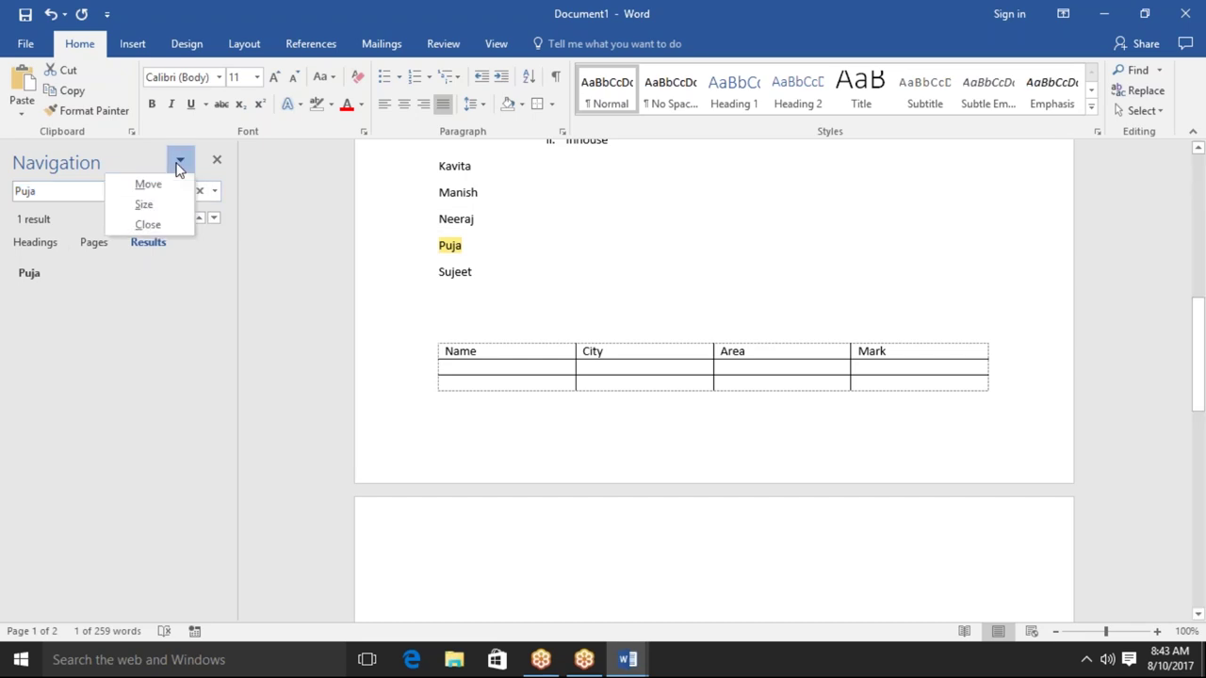
click(218, 162)
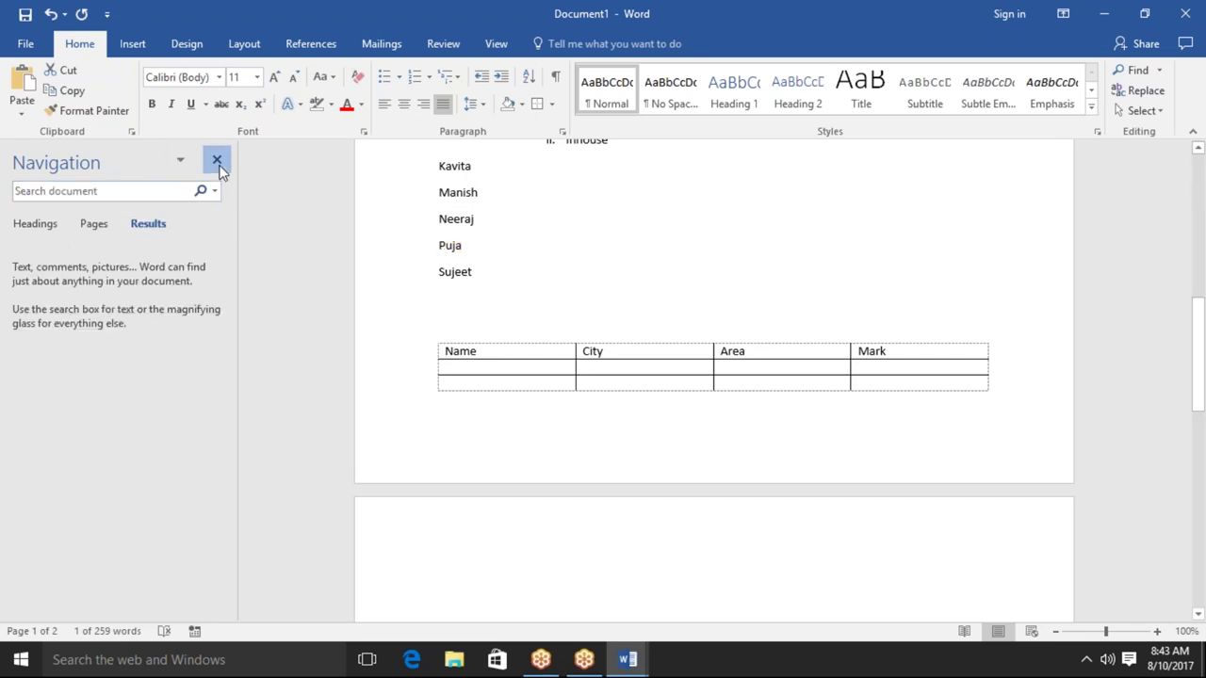
click(218, 163)
click(1138, 90)
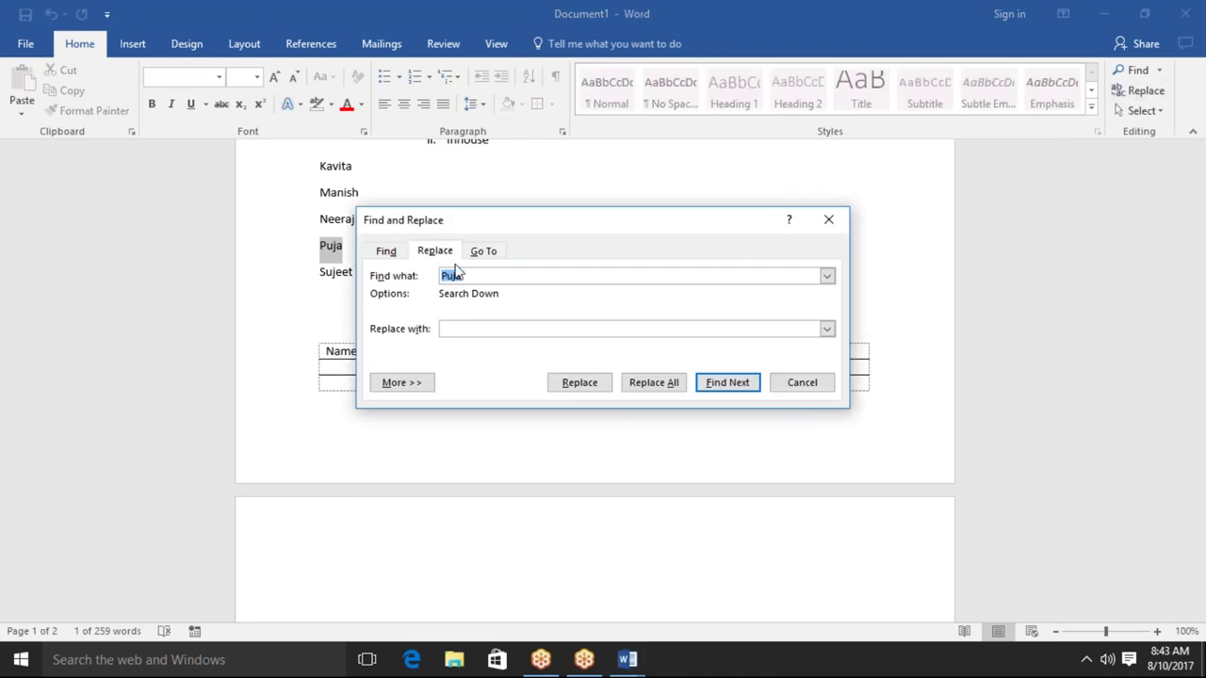
click(379, 260)
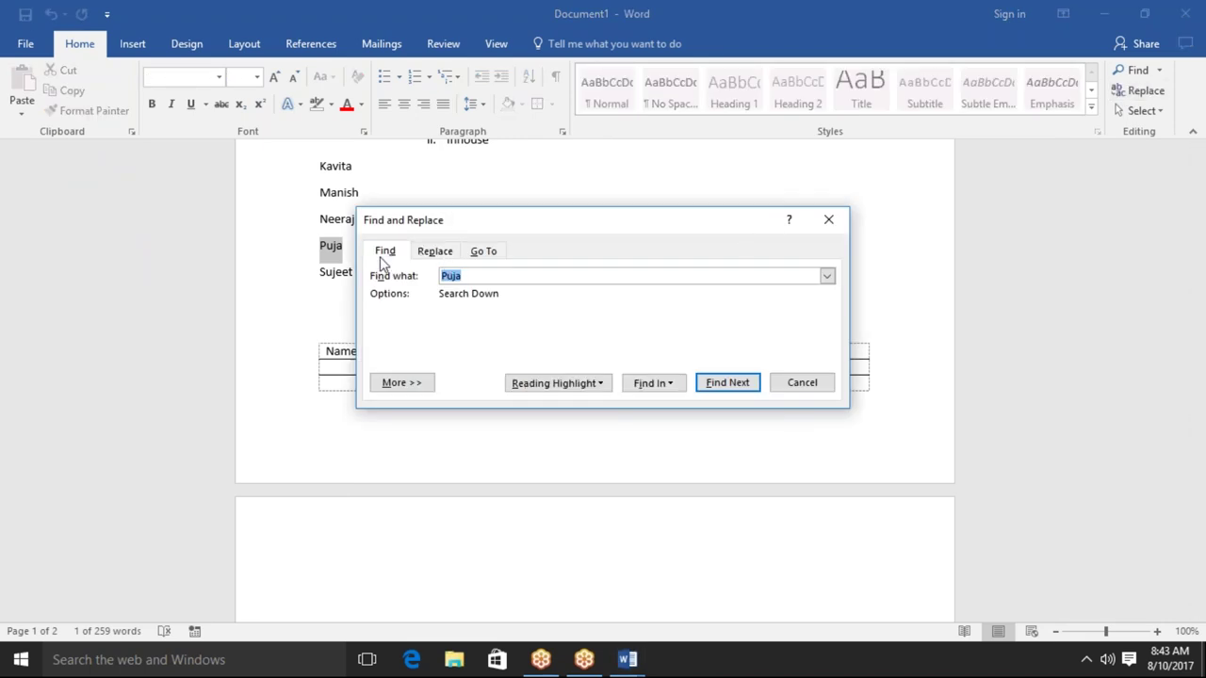
click(438, 256)
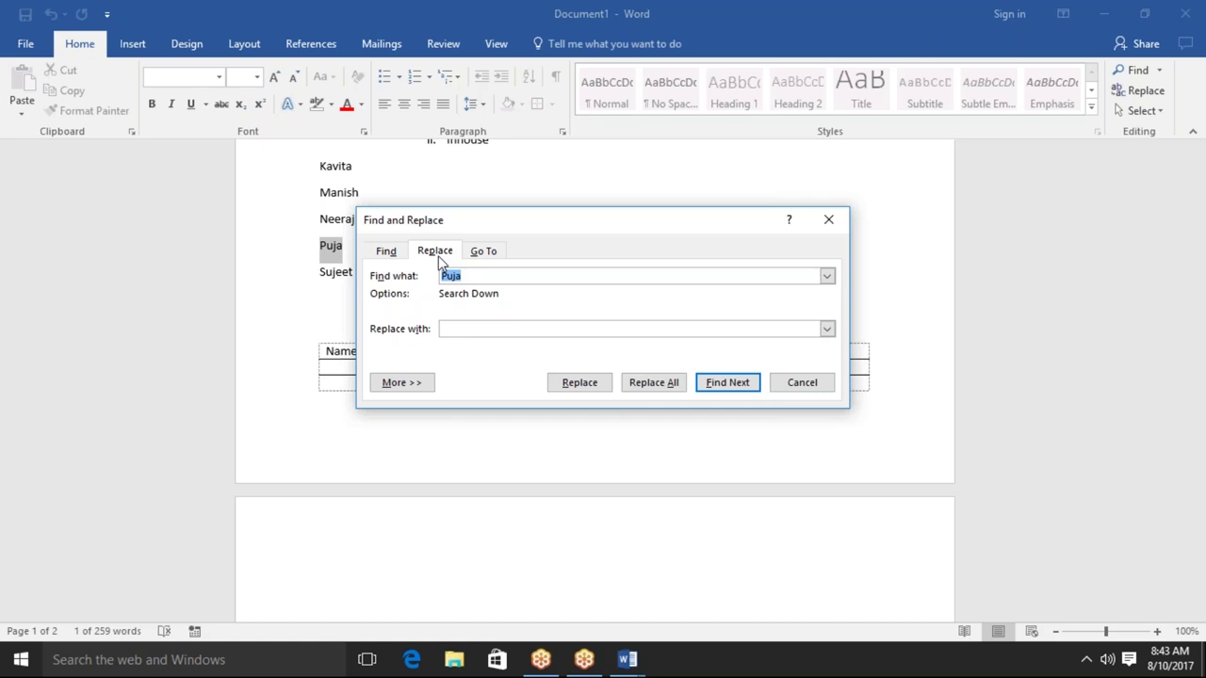
click(398, 254)
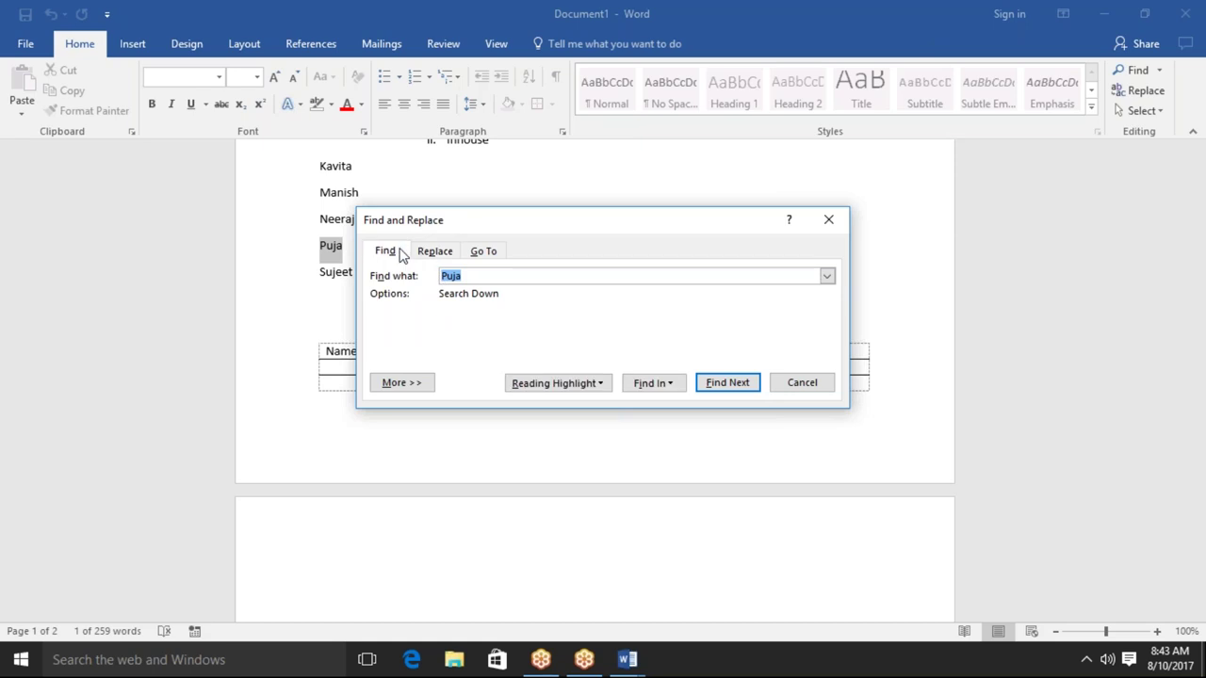
click(404, 386)
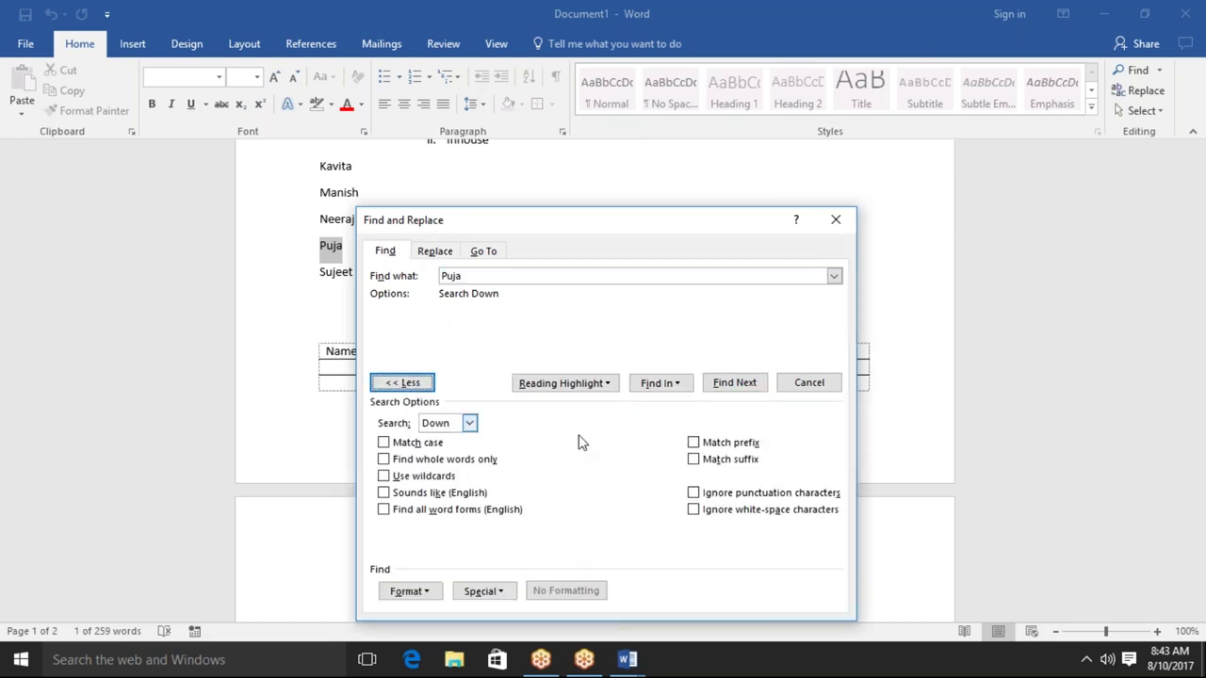
click(421, 385)
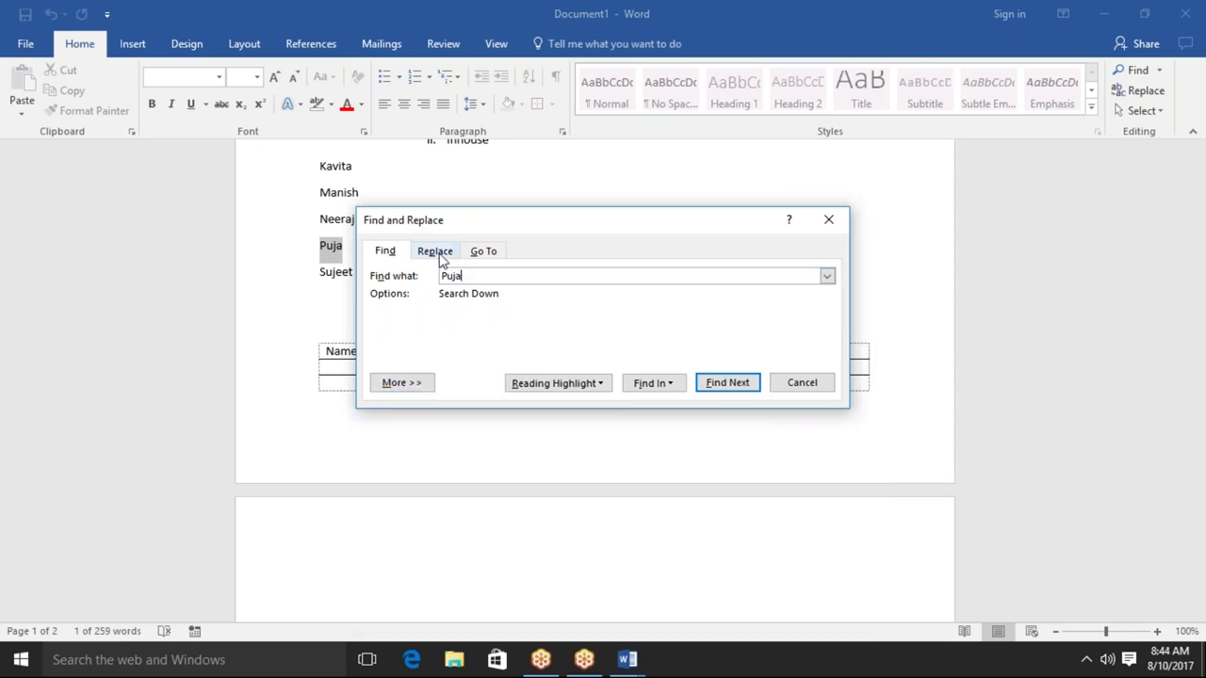
click(437, 253)
click(462, 329)
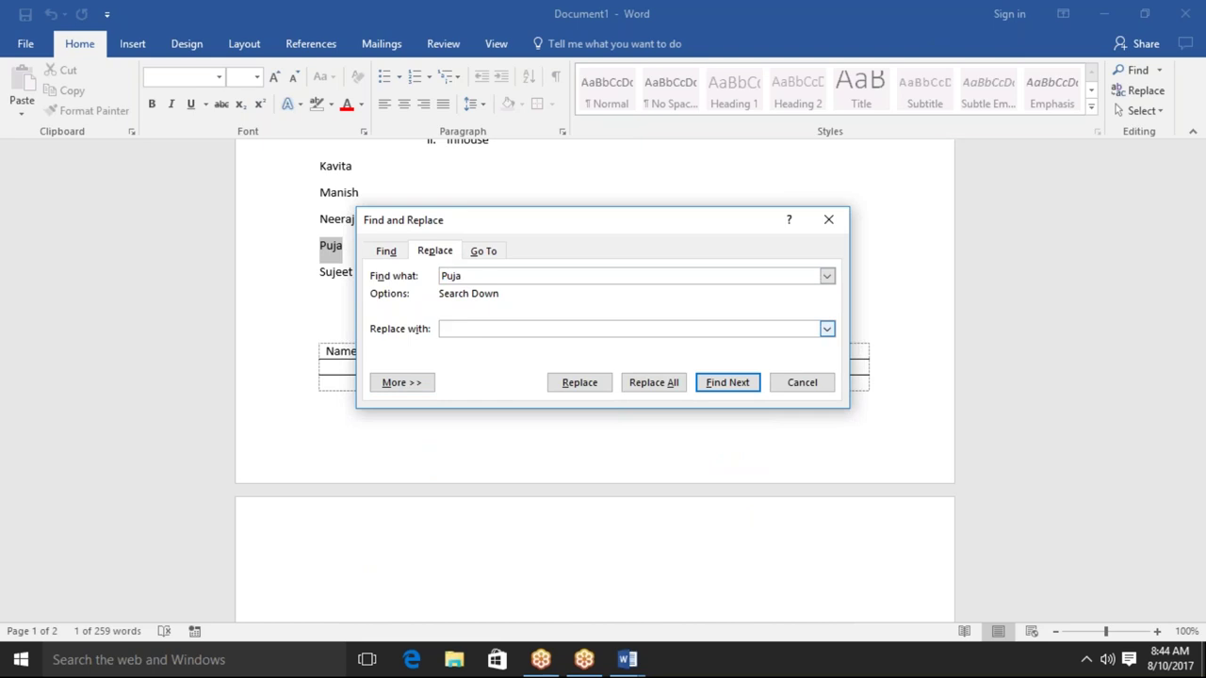
text(Puja Singh)
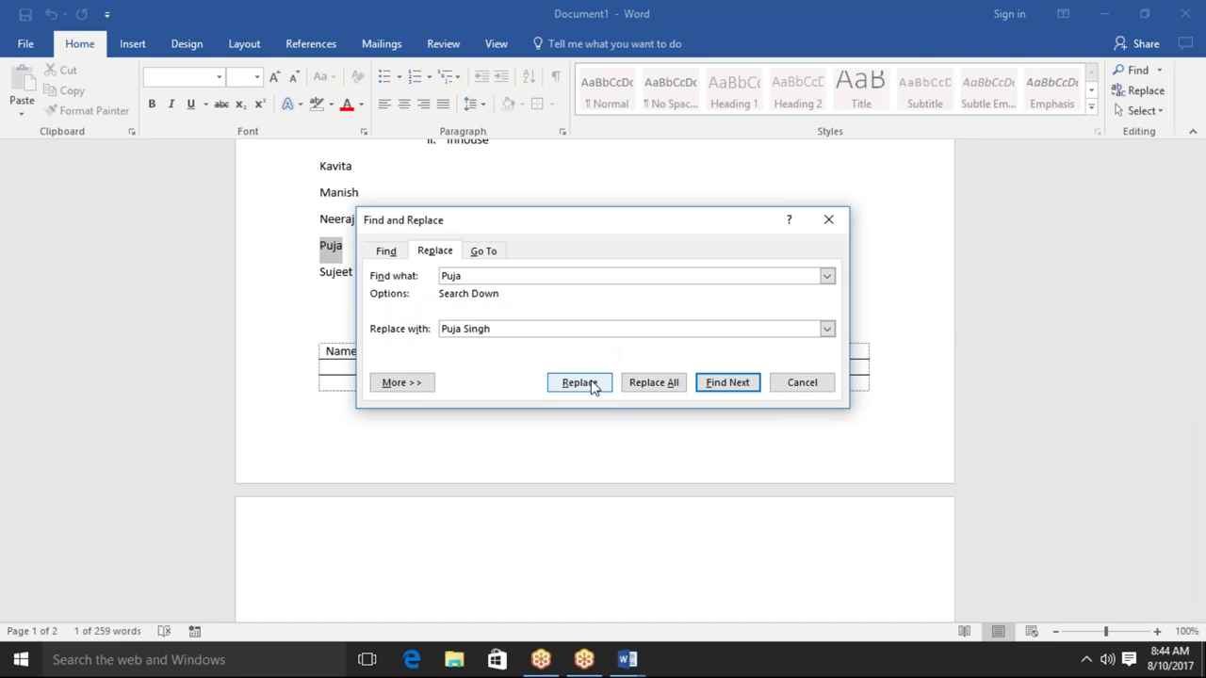
click(579, 382)
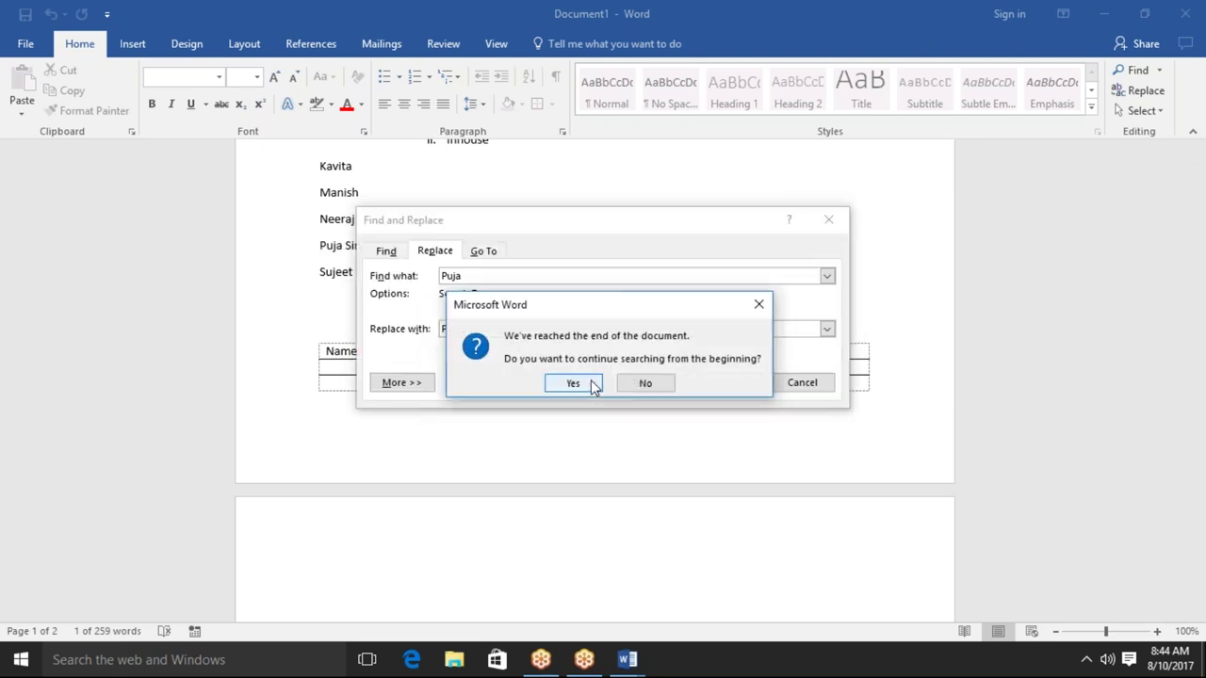
key(Return)
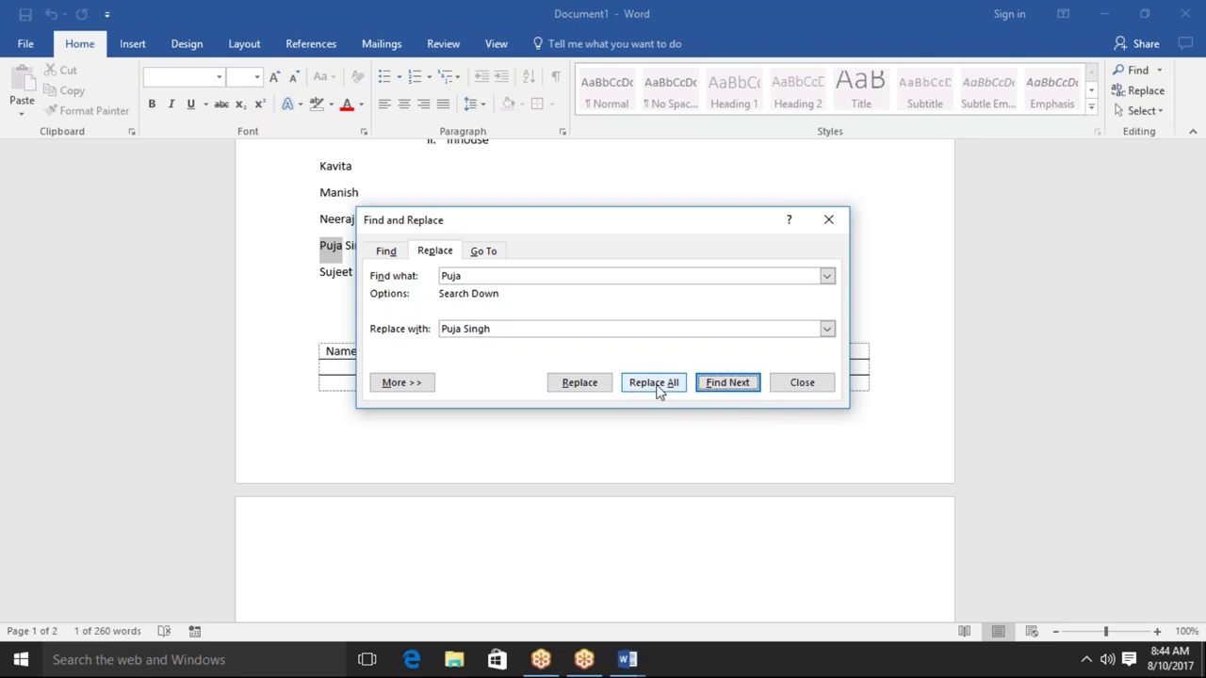
click(486, 253)
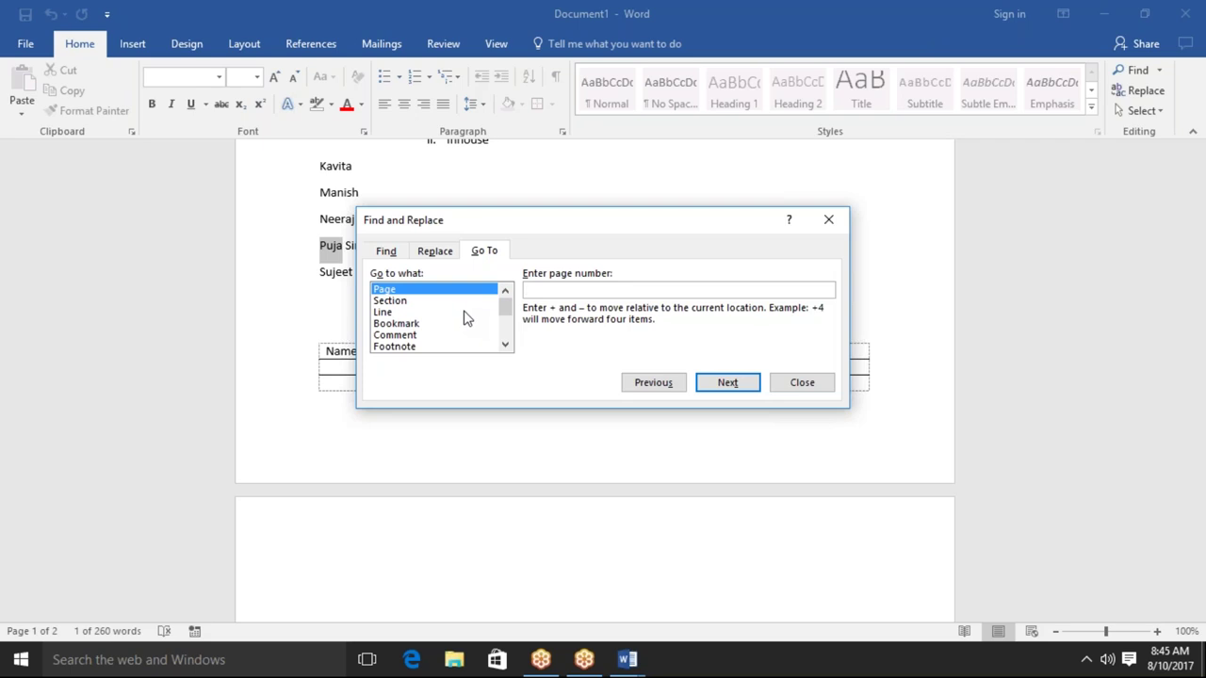
Go to line 4 of the document, then close the Find and Replace dialog
click(437, 302)
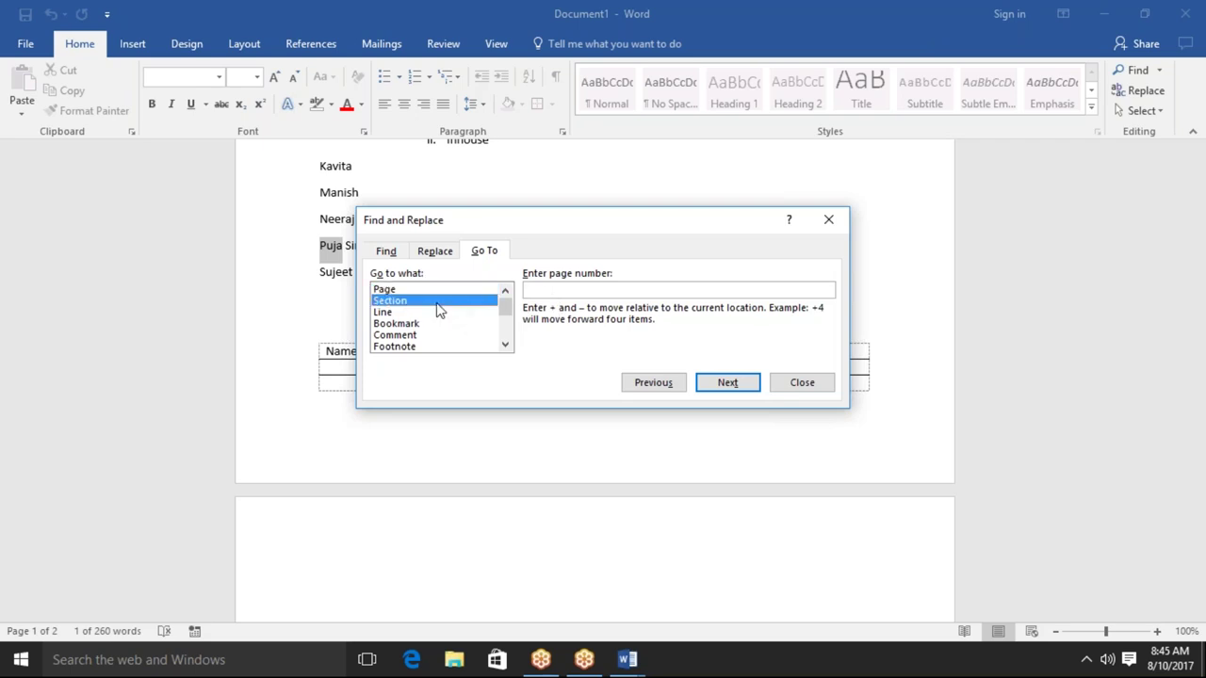
click(437, 315)
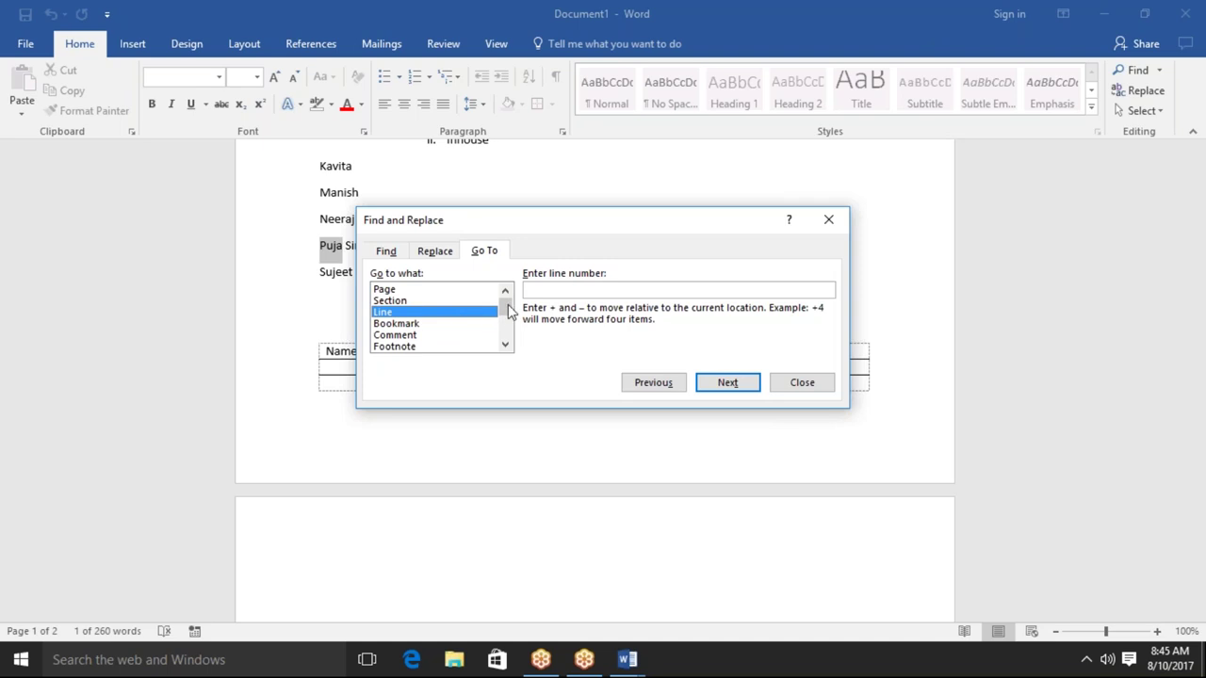
click(571, 291)
text(4)
click(731, 384)
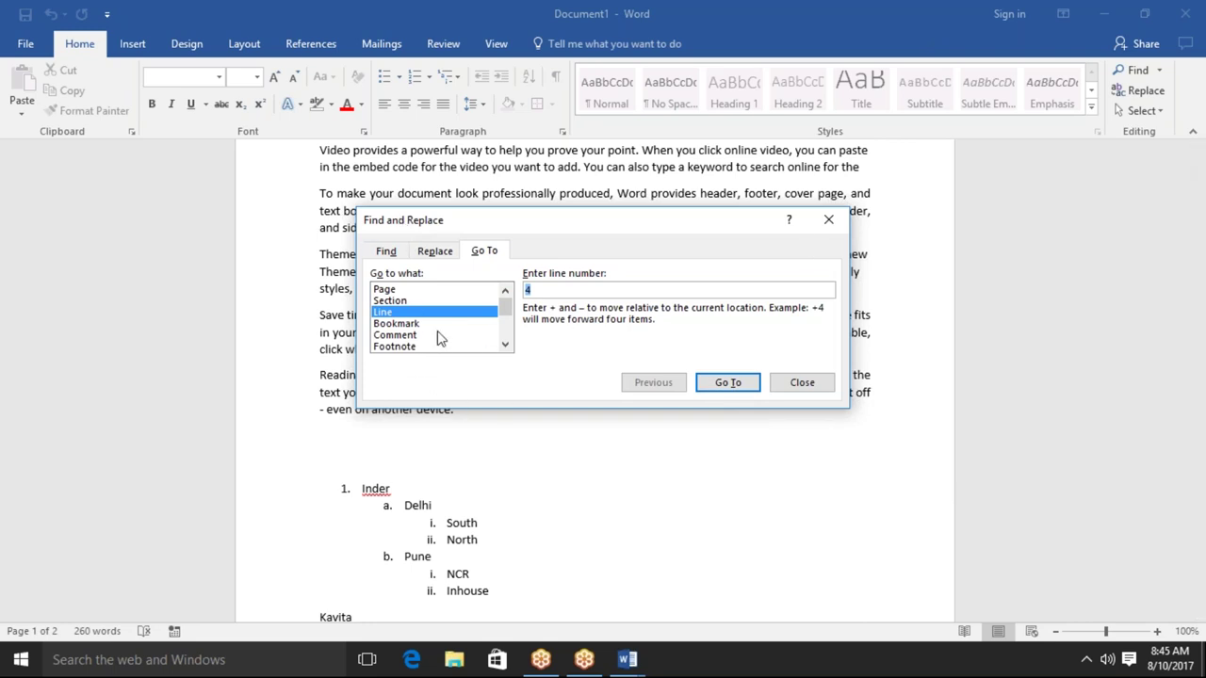
click(828, 220)
click(1140, 110)
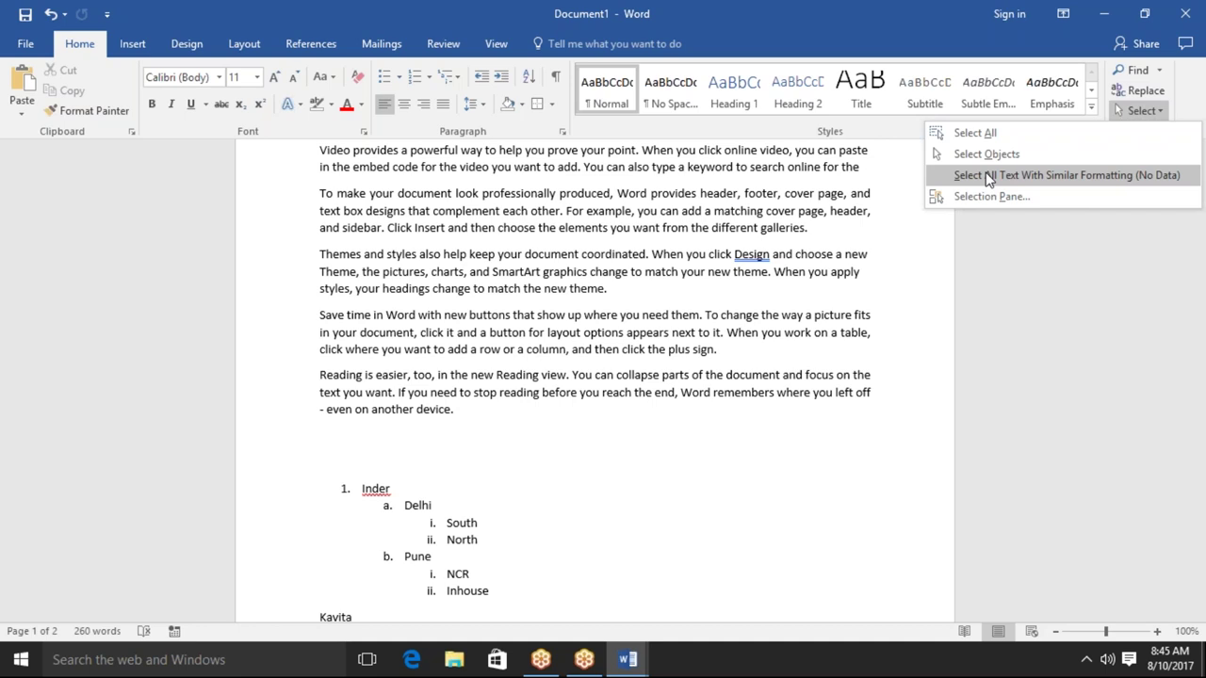
Scroll to the top, put the caret below the heading, and minimise Word with Win+D
click(770, 231)
drag(1200, 246, 1199, 211)
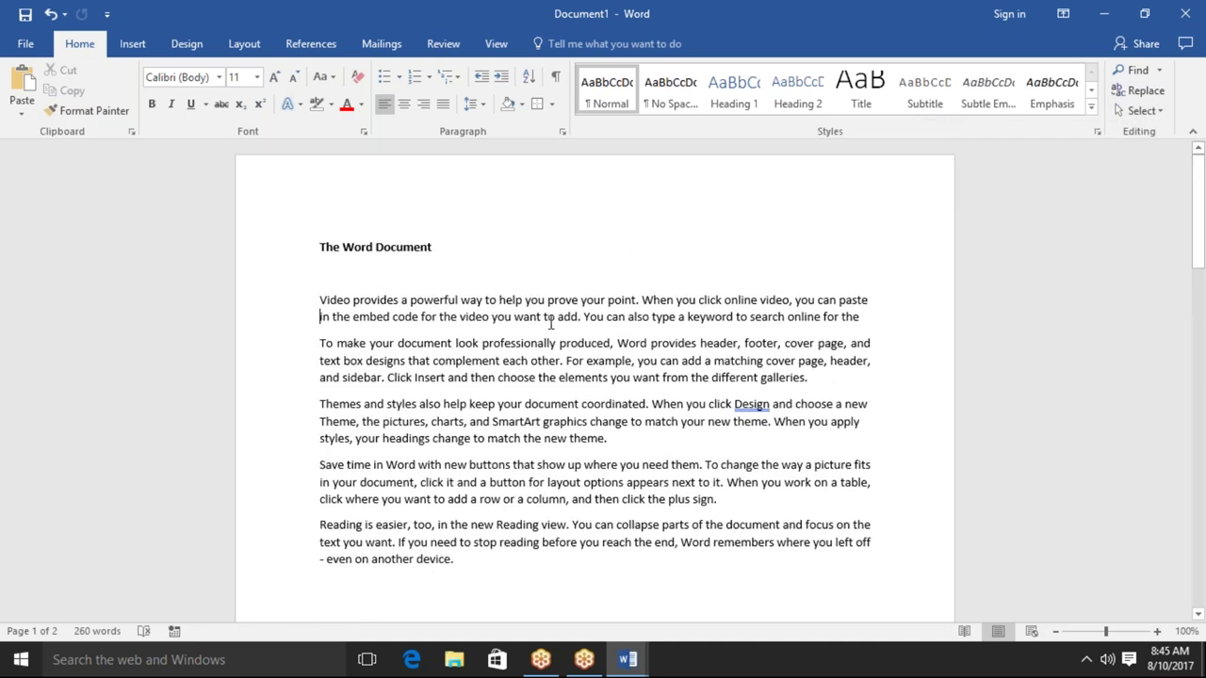
drag(558, 319, 579, 324)
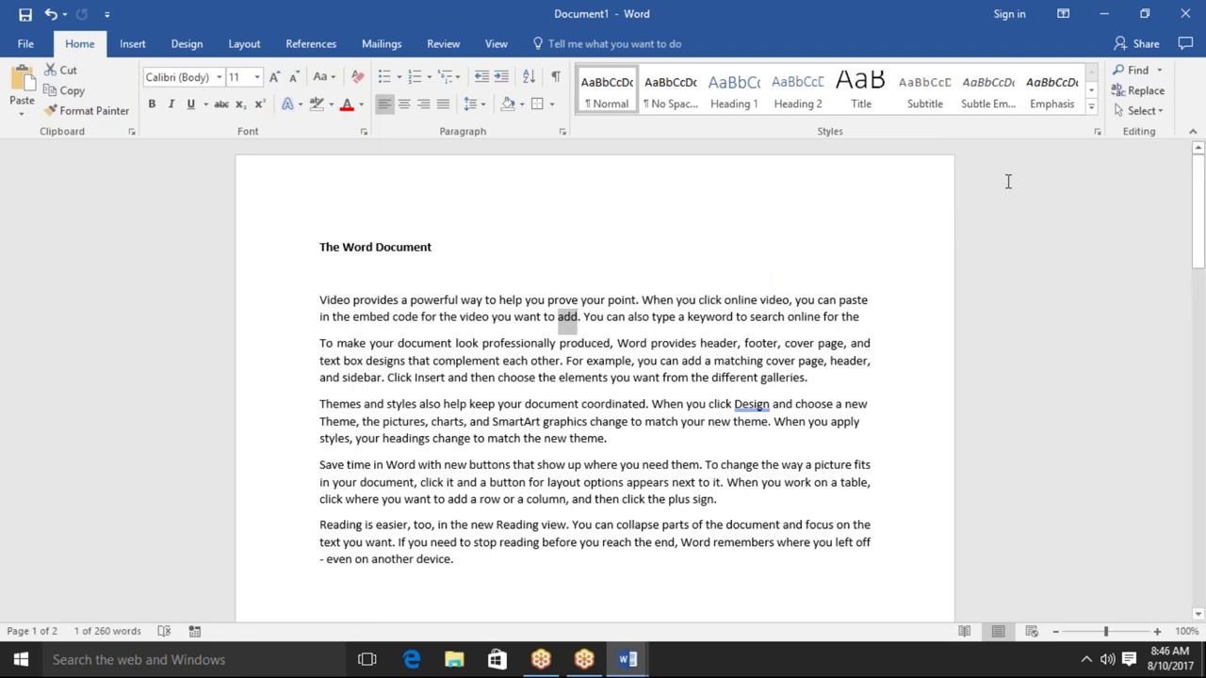
click(860, 252)
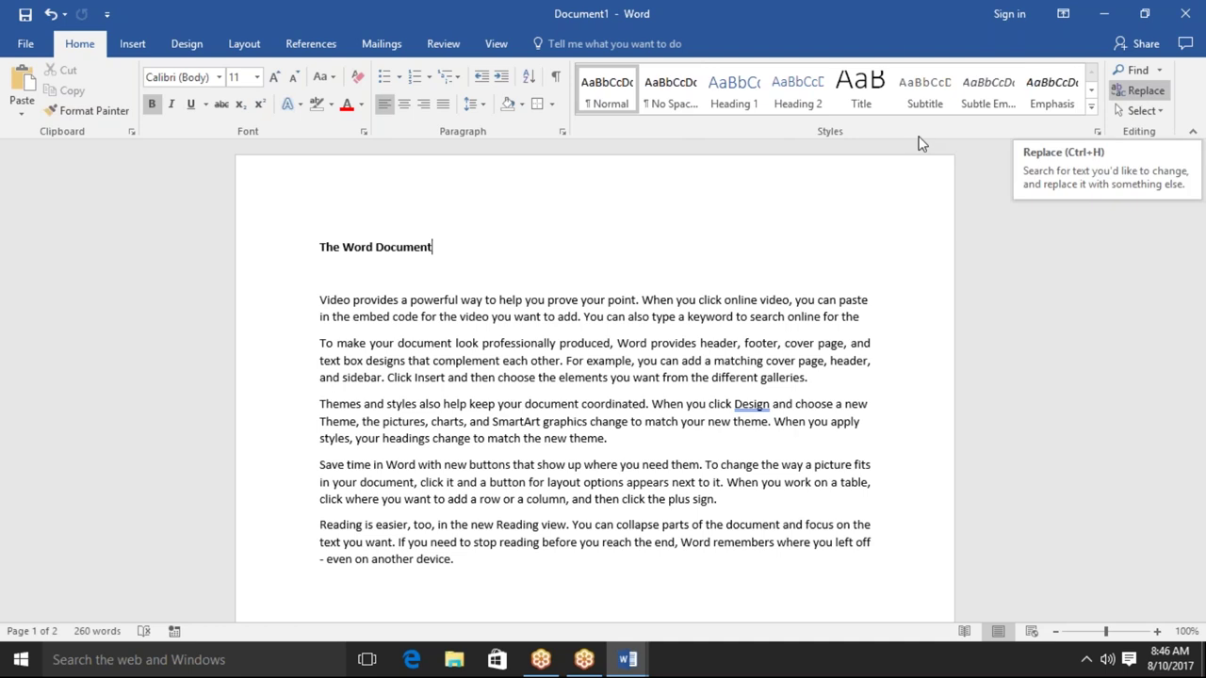
click(137, 50)
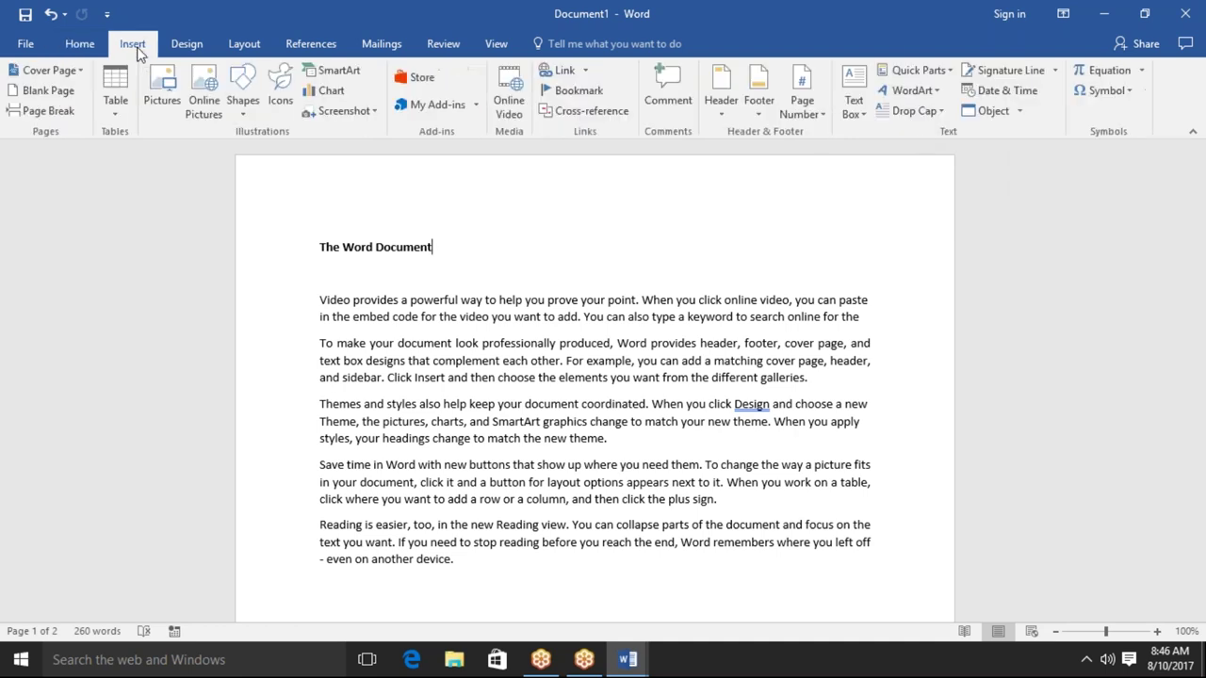
click(86, 52)
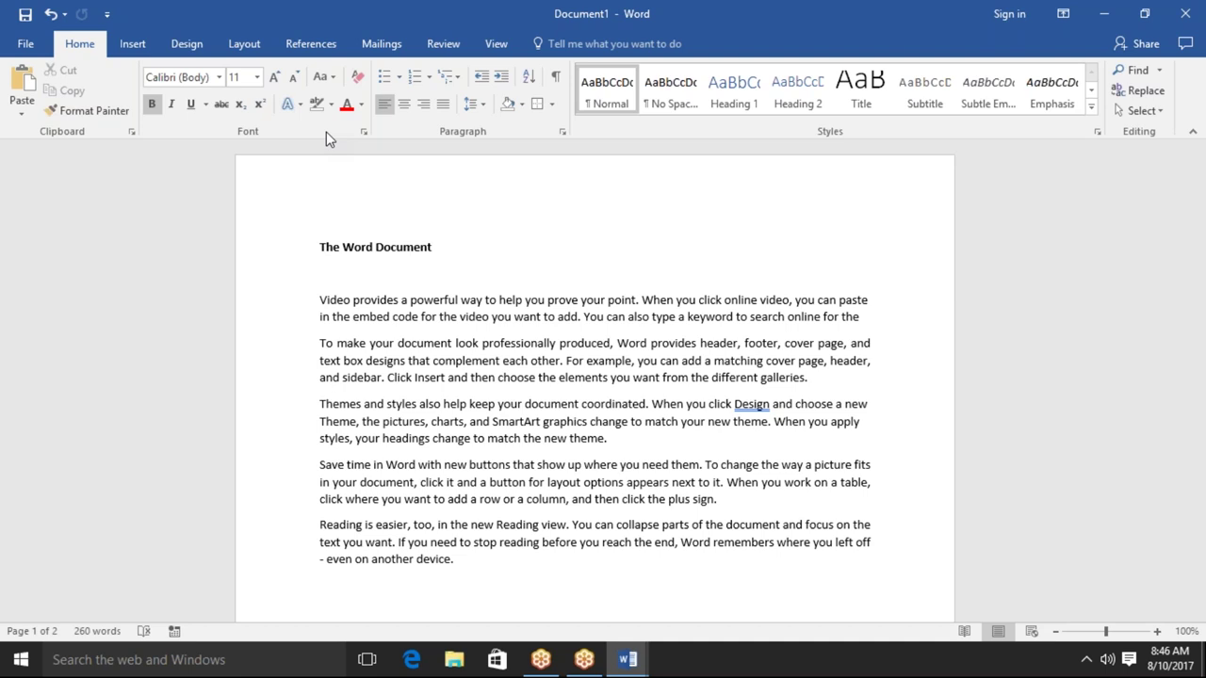
click(367, 275)
key(super+d)
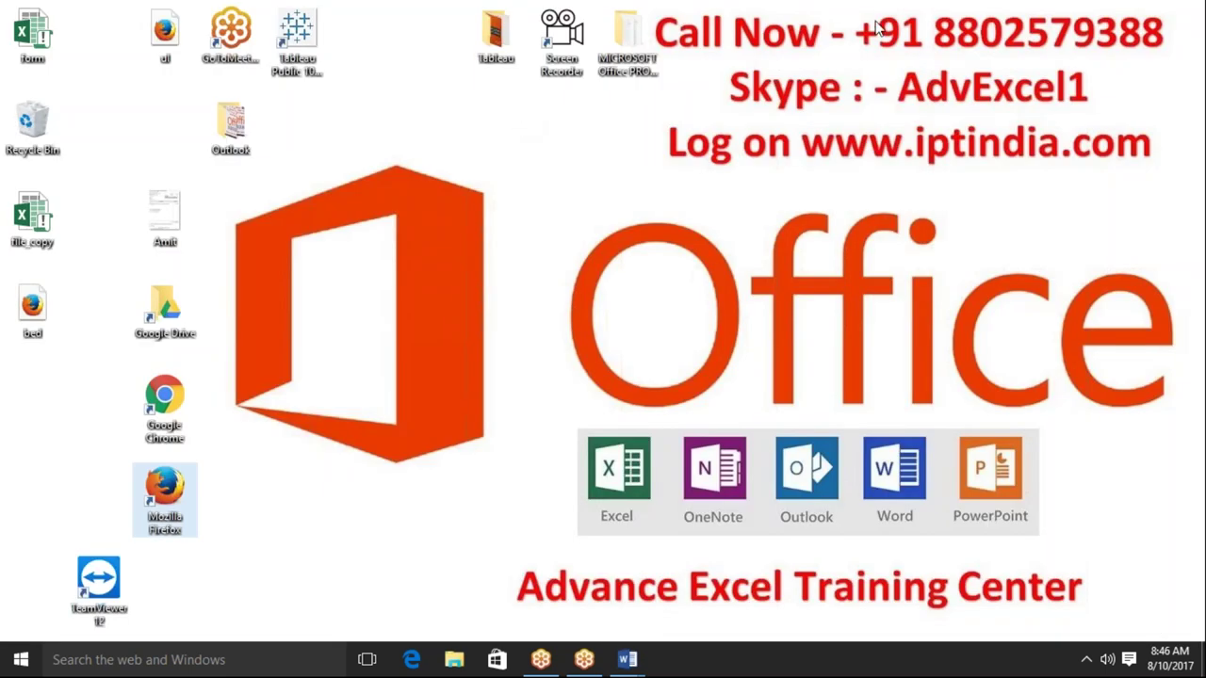
Click empty desktop space to deselect the Mozilla Firefox icon
click(875, 25)
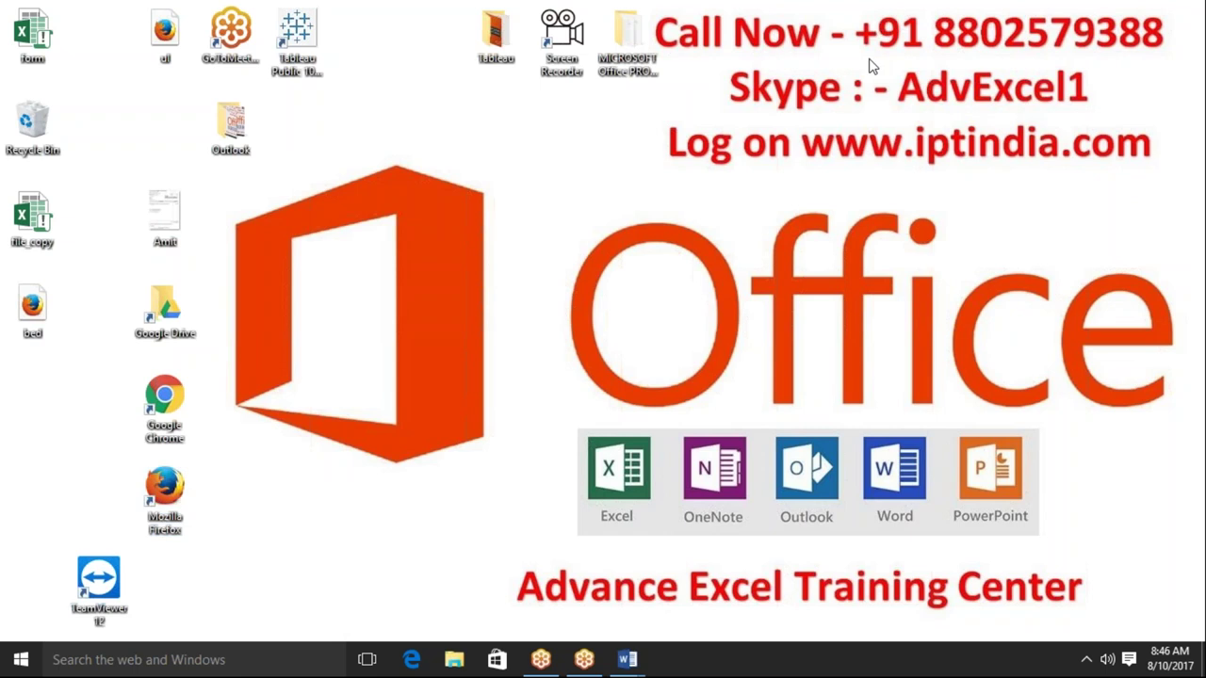